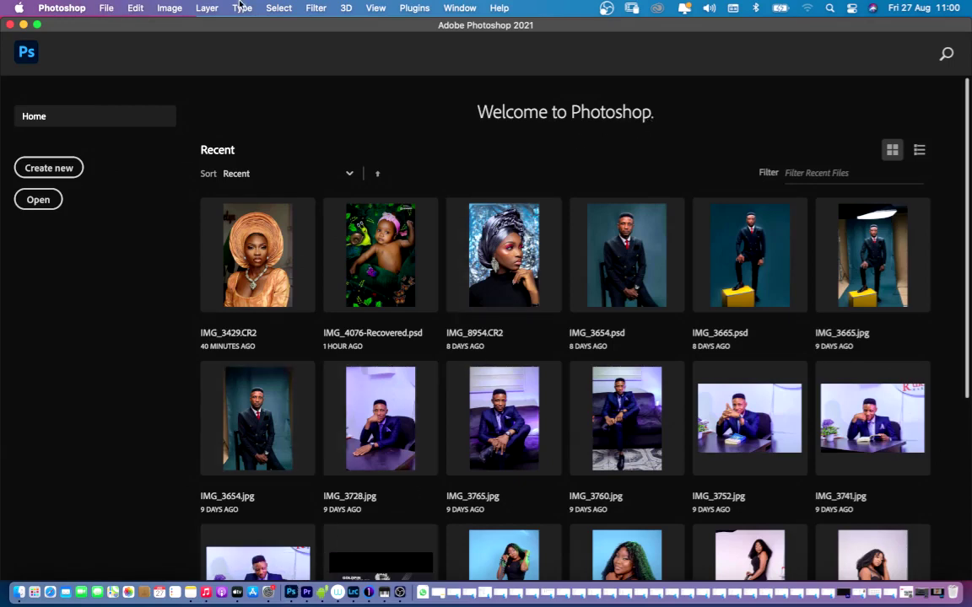
click(107, 9)
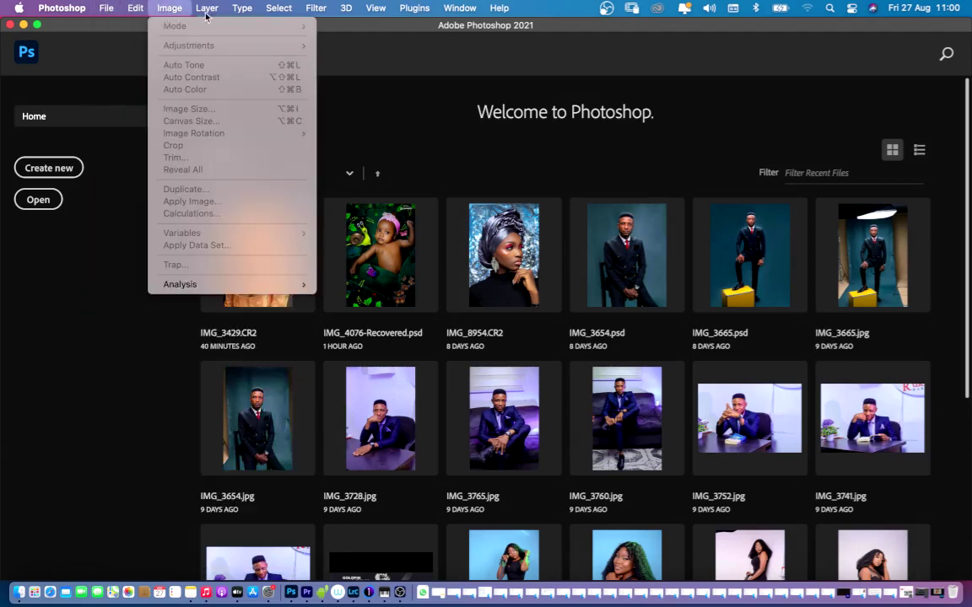
mouse_move(356, 8)
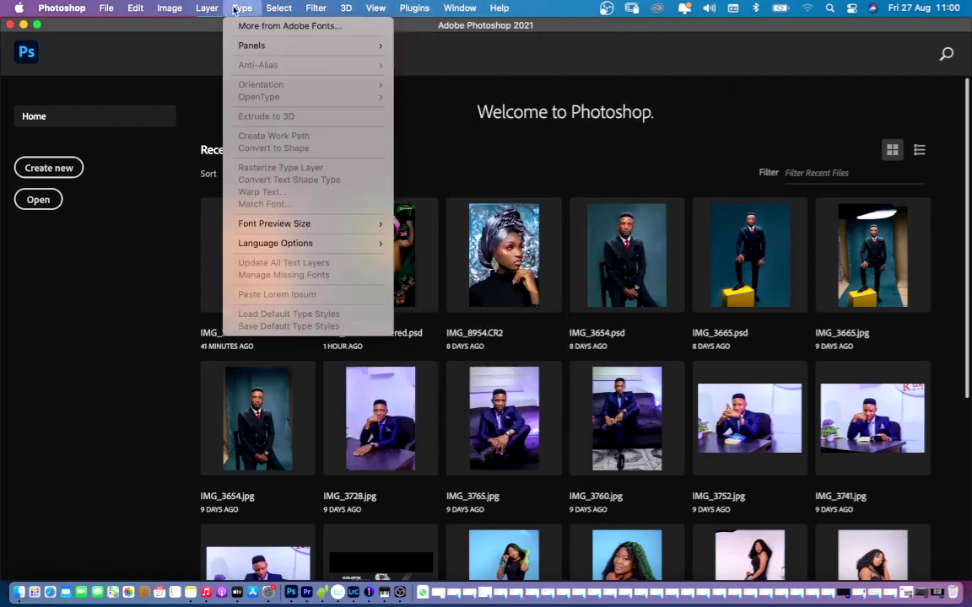
mouse_move(110, 9)
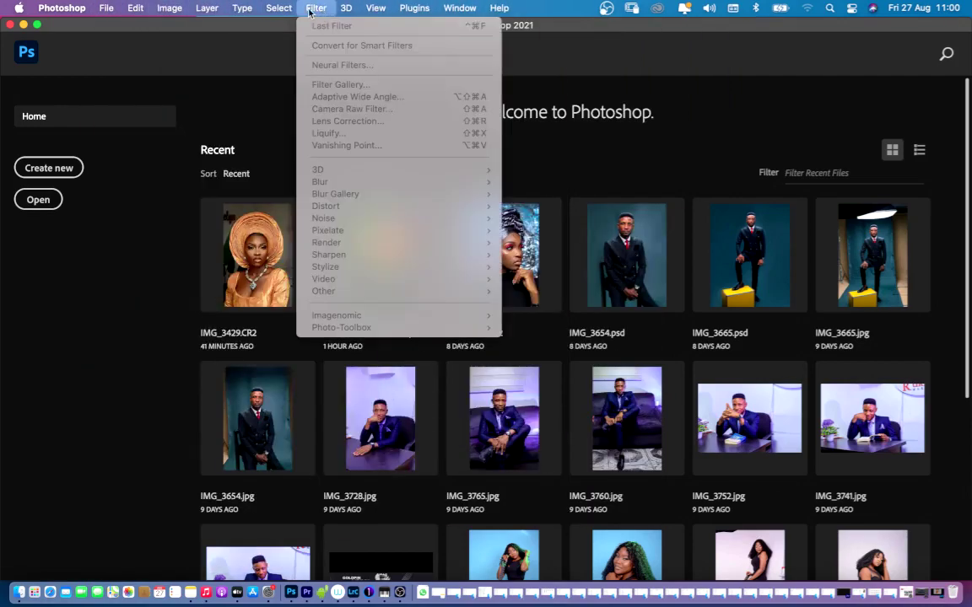
click(107, 9)
click(106, 9)
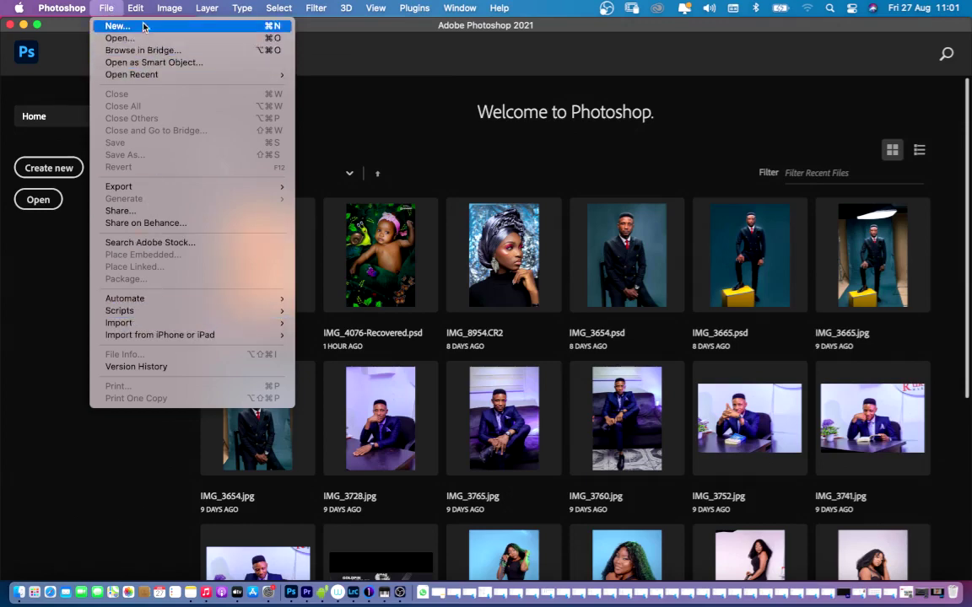
mouse_move(264, 13)
mouse_move(104, 8)
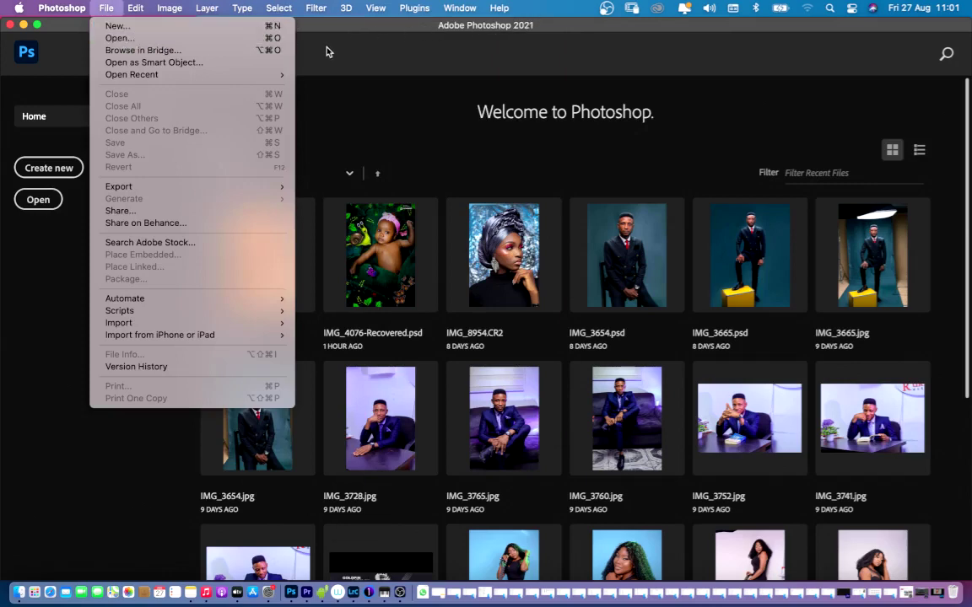
click(107, 11)
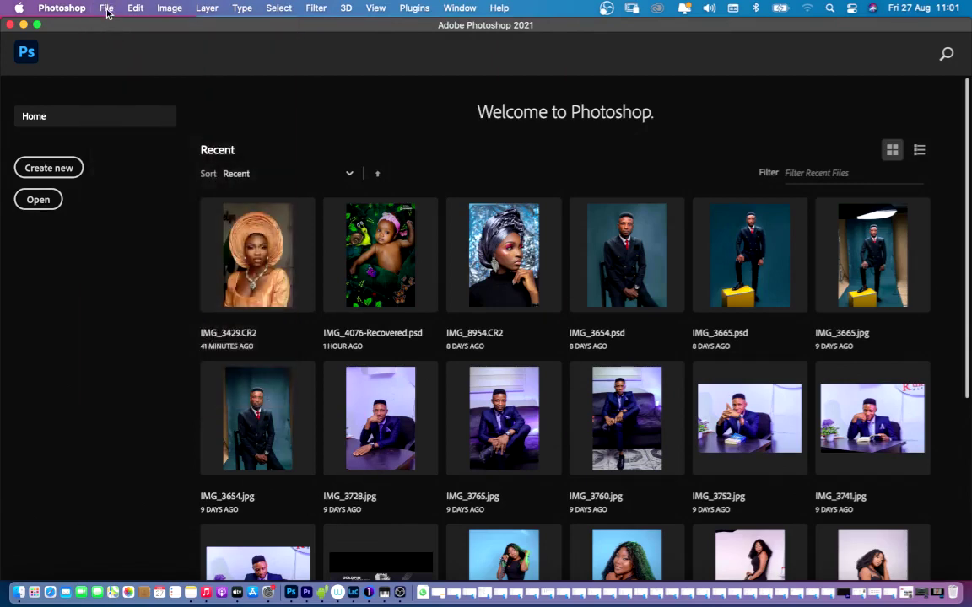
click(107, 11)
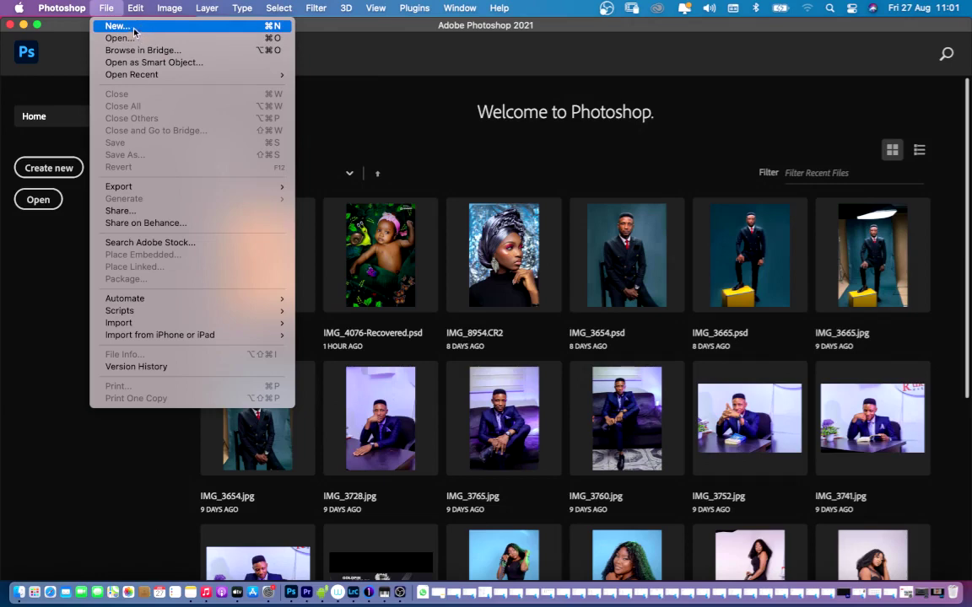
click(102, 8)
- Start opening a file and browse to the GLAMMABEL folder inside JOBS on the Desktop
click(111, 8)
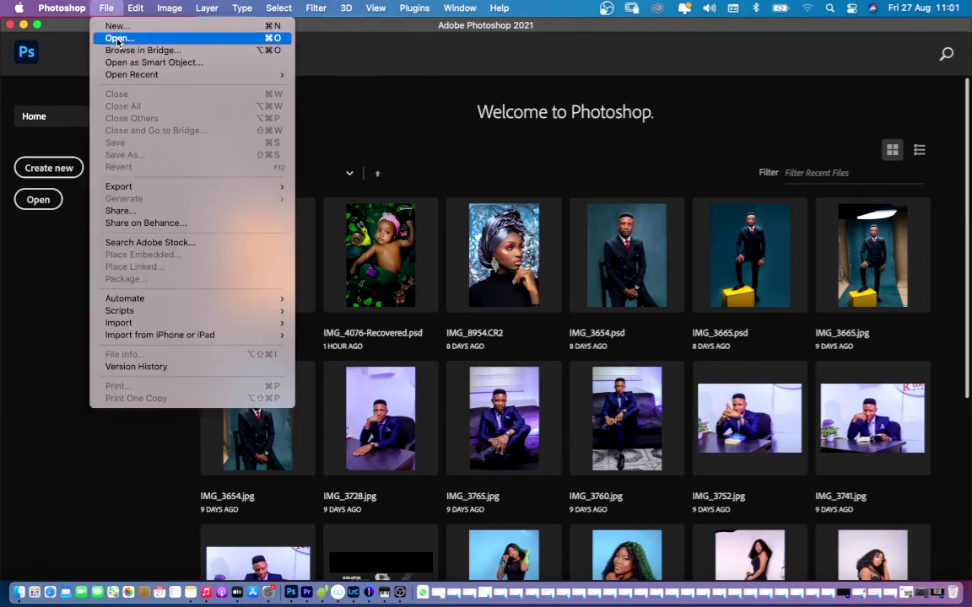
click(119, 38)
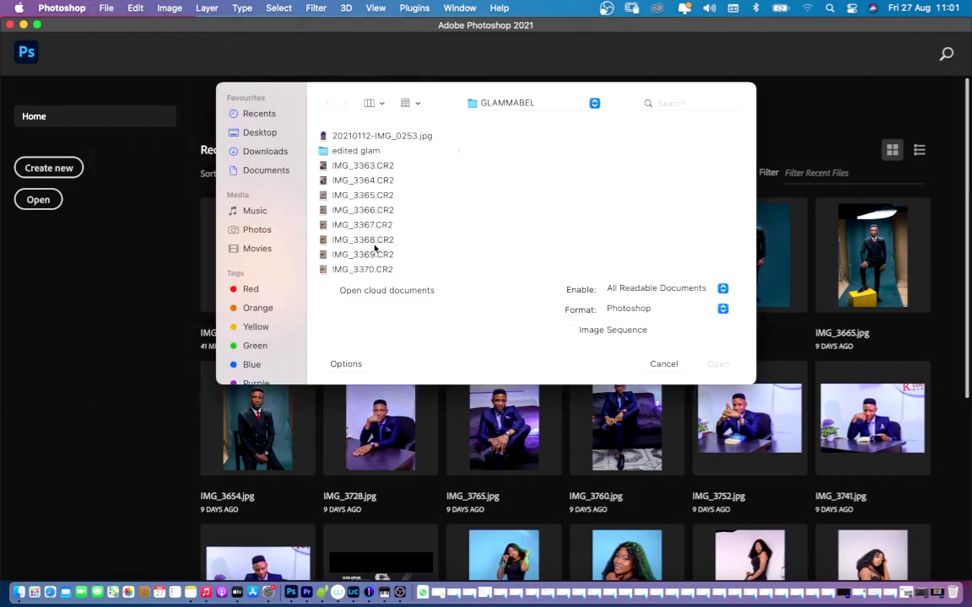
drag(343, 98, 475, 101)
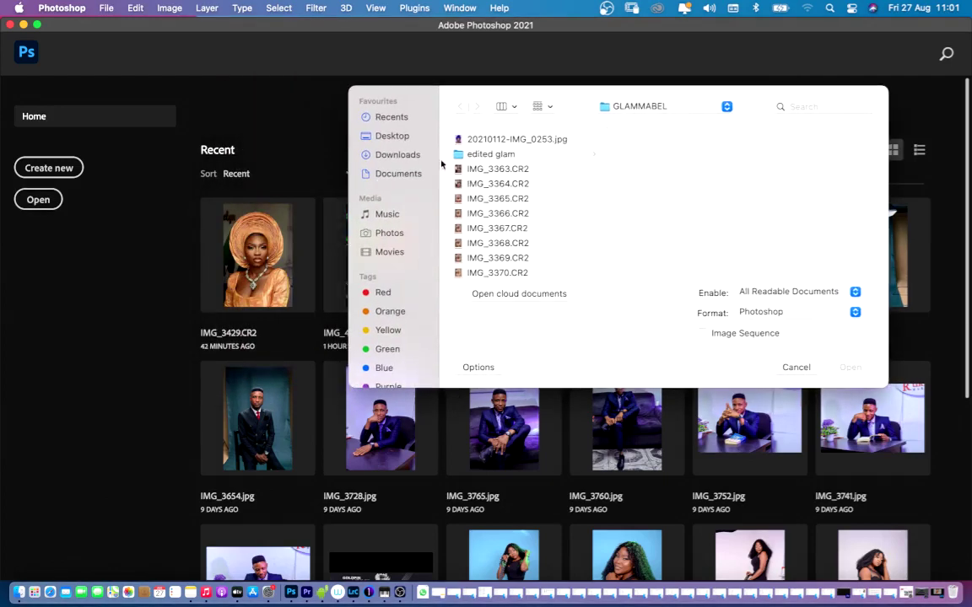
click(371, 137)
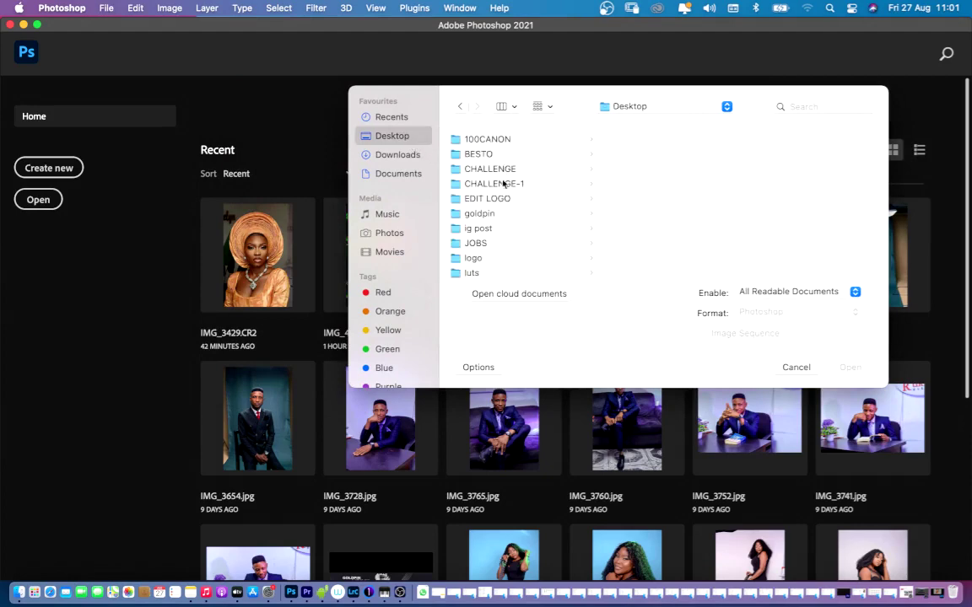
scroll(503, 184, down, 3)
click(489, 190)
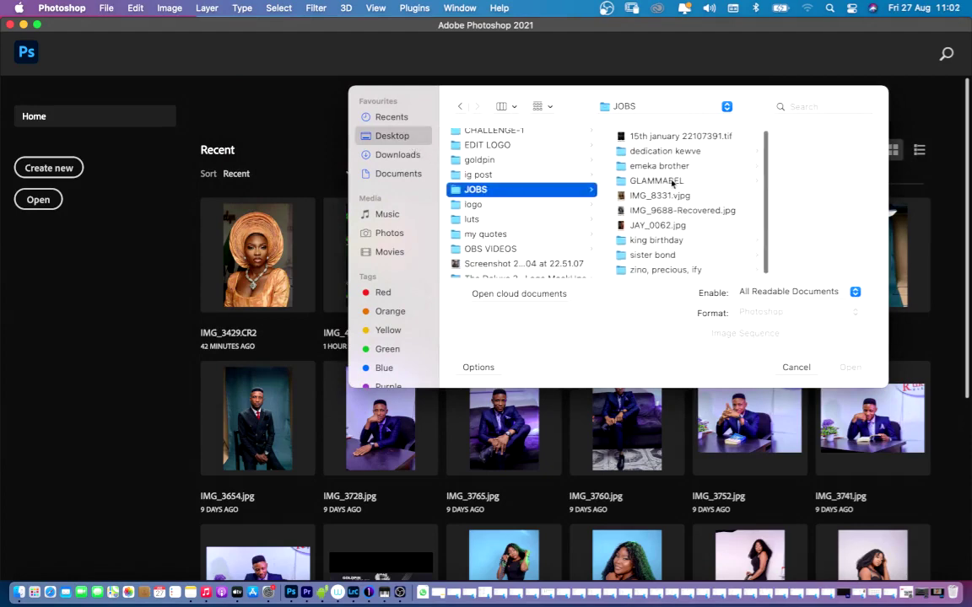
click(672, 183)
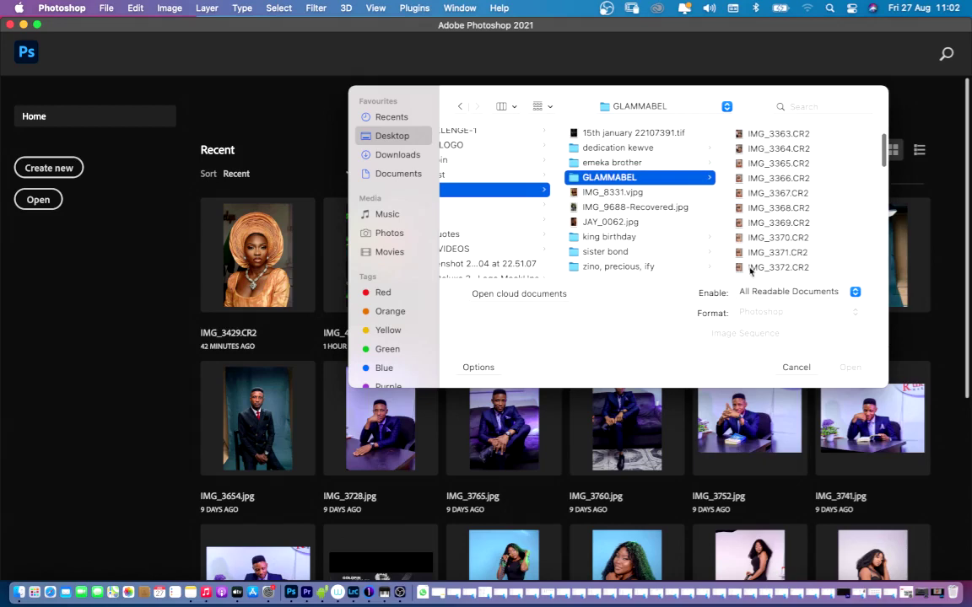
- Find the raw photo IMG_3429.CR2 in the GLAMMABEL folder and open it in Camera Raw
scroll(801, 259, down, 10)
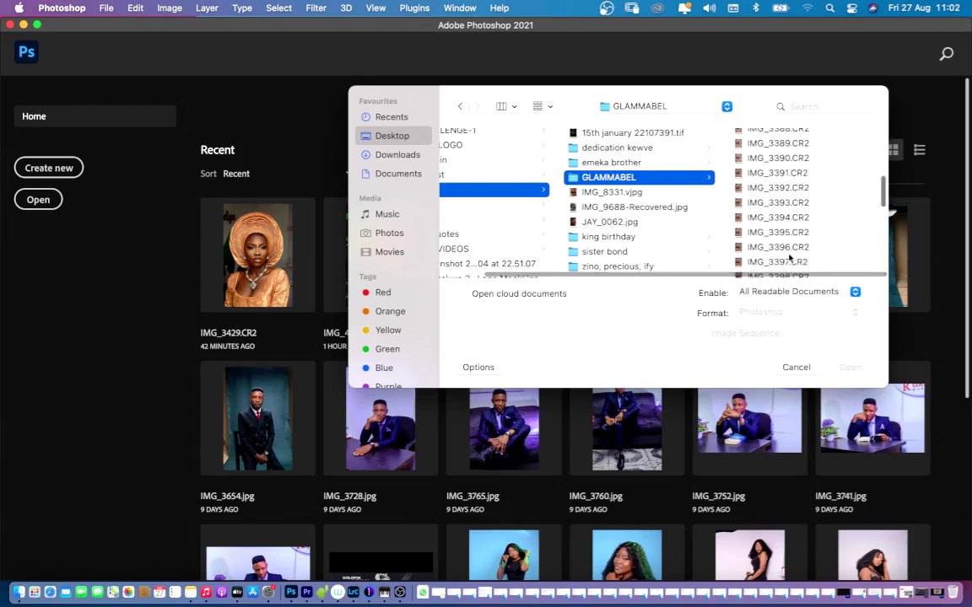
scroll(789, 255, down, 6)
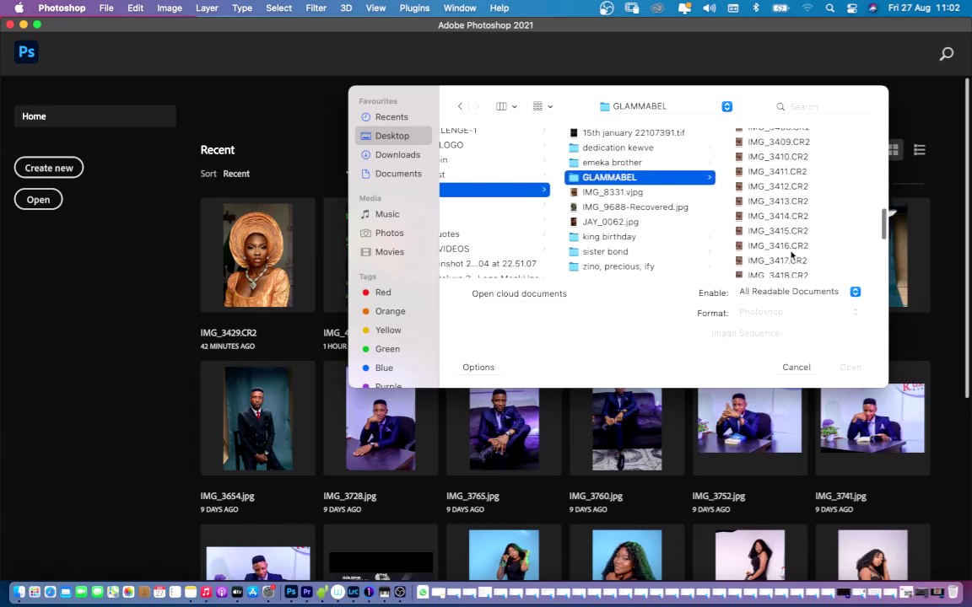
scroll(793, 253, down, 3)
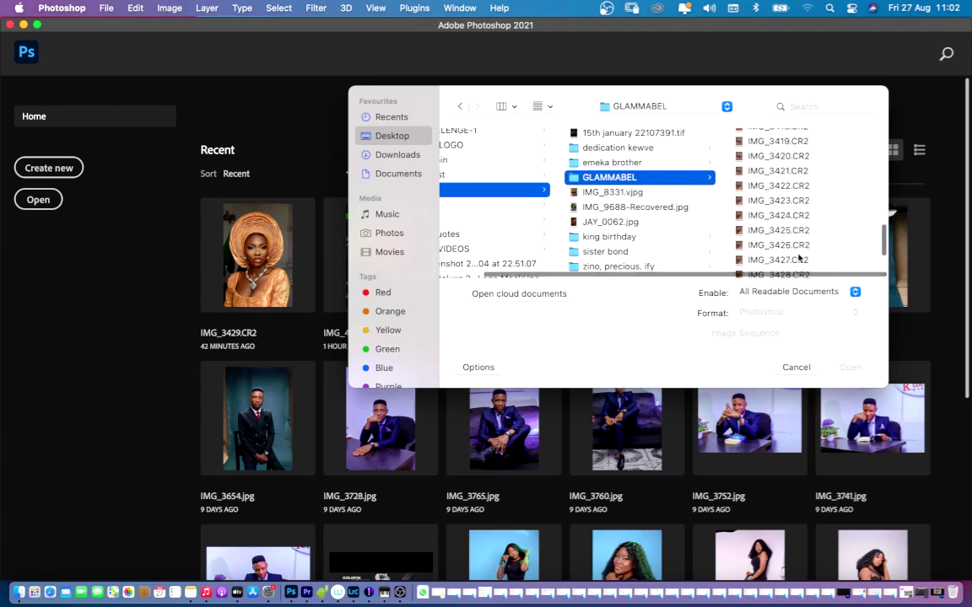
click(797, 231)
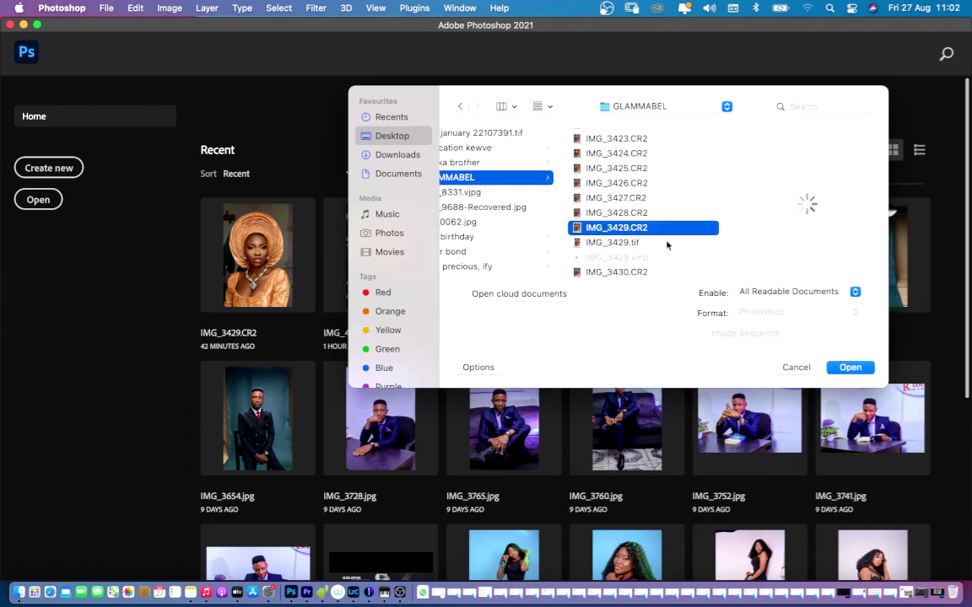
click(841, 364)
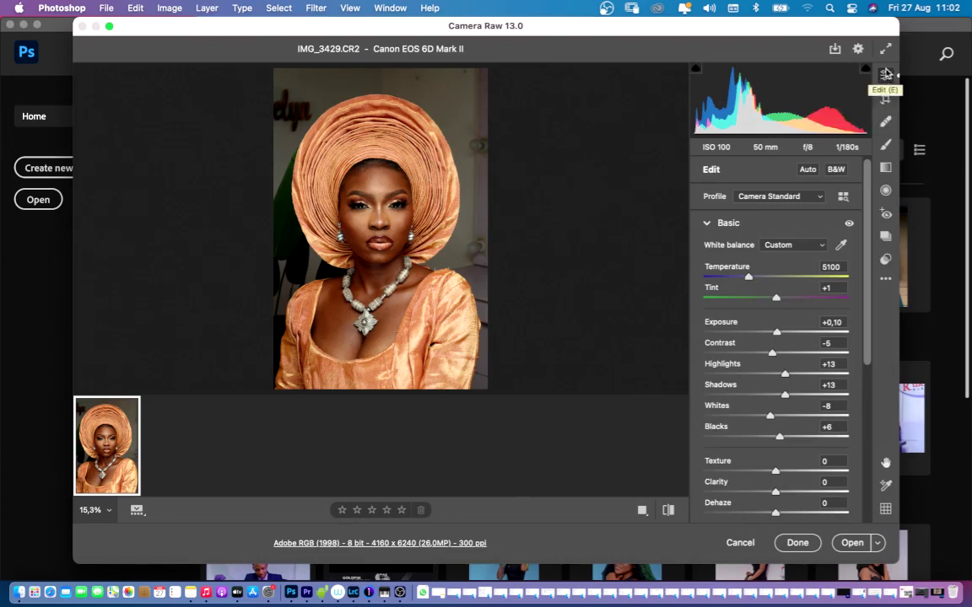
click(859, 49)
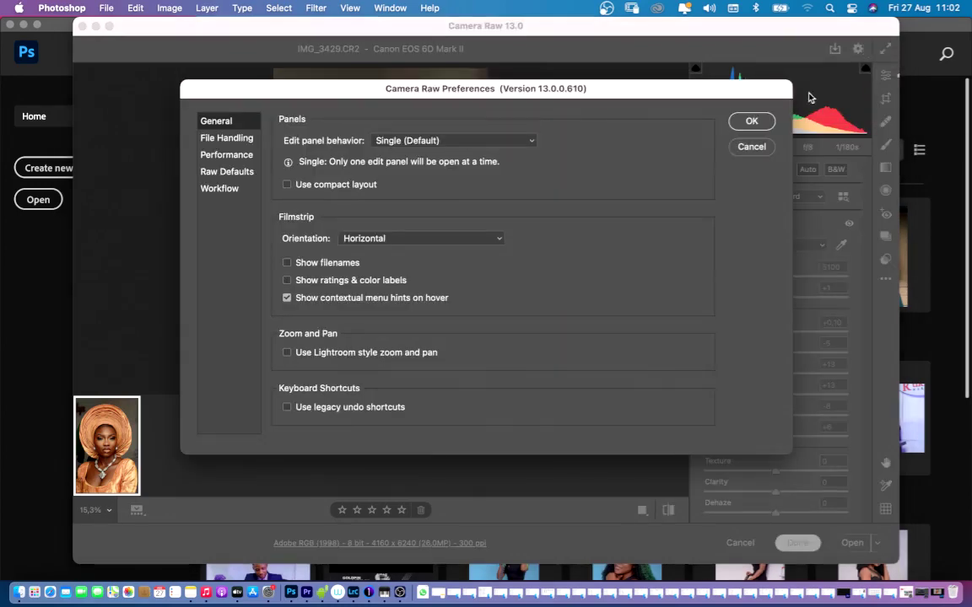
click(750, 148)
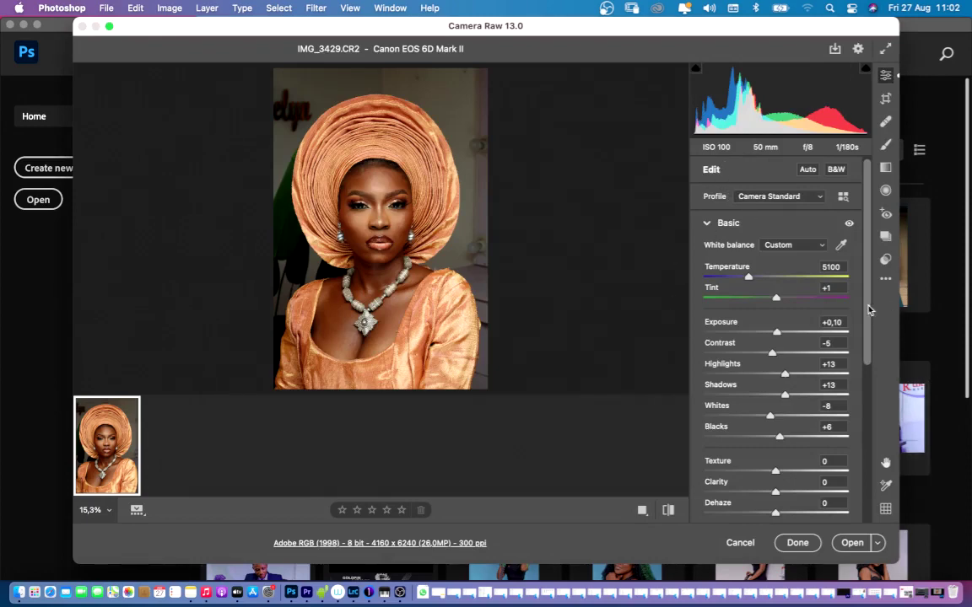
drag(865, 309, 870, 337)
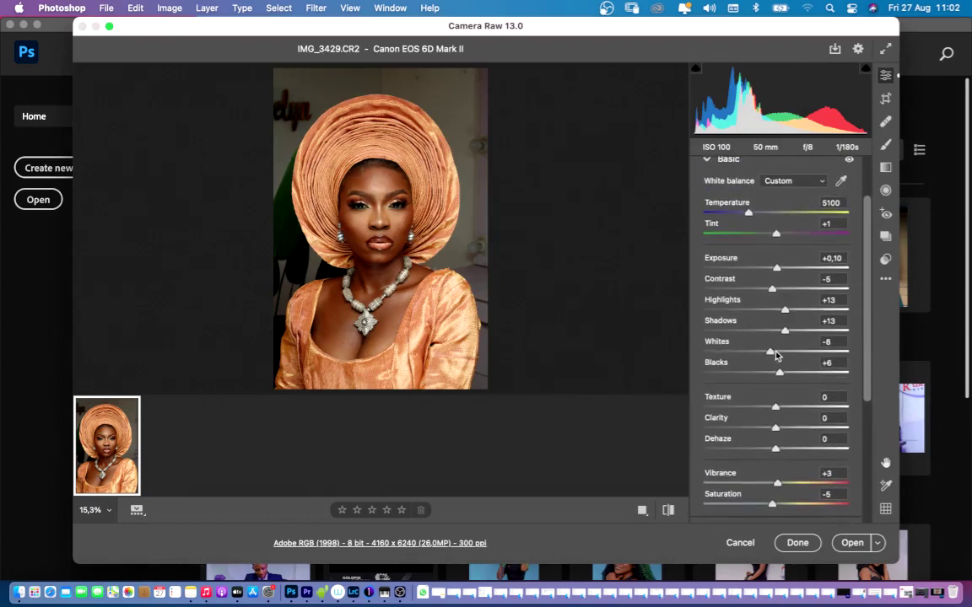
drag(774, 364, 770, 354)
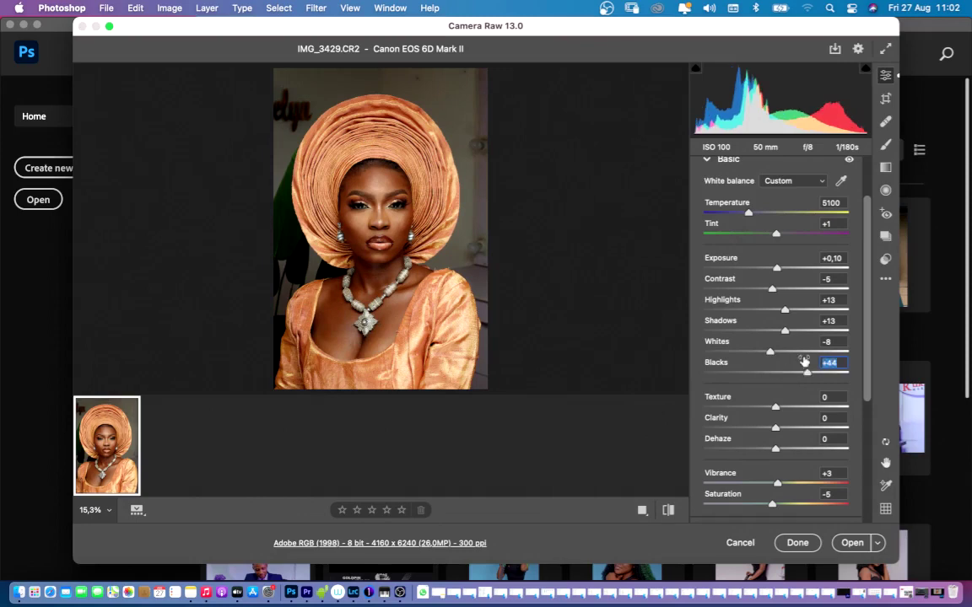
click(882, 279)
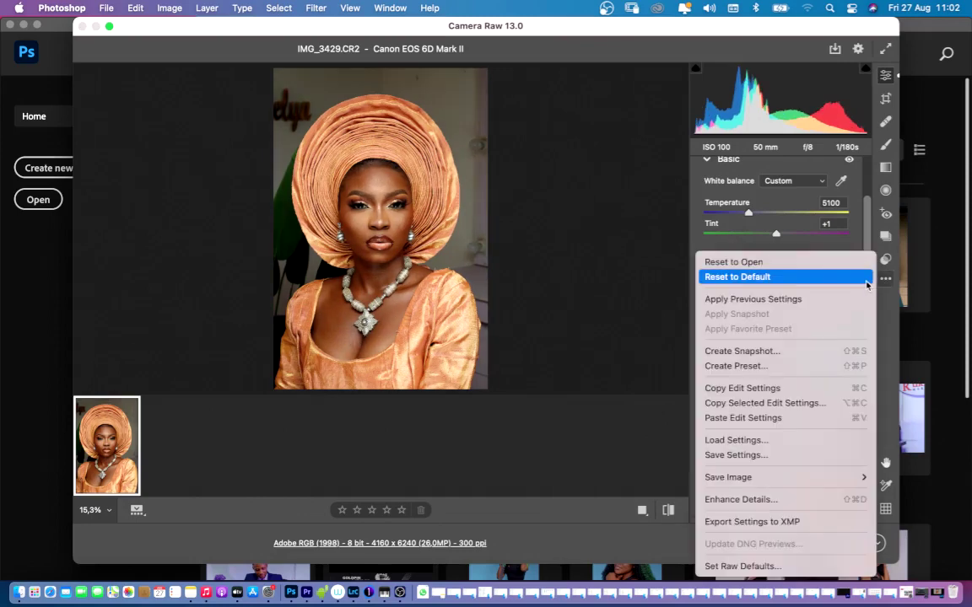
click(760, 268)
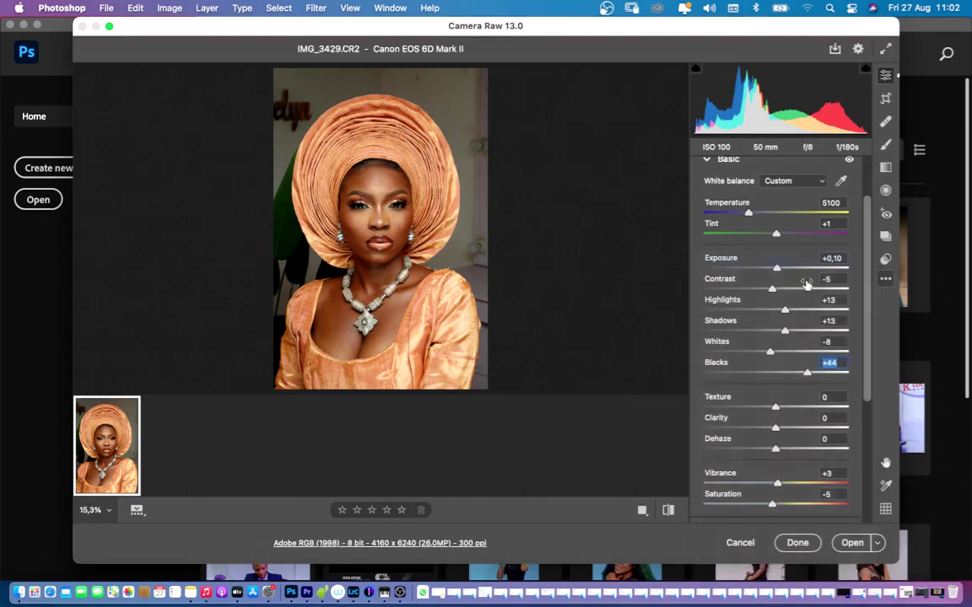
- Reset all of the photo's raw adjustments to default and leave Exposure at 0,00
click(884, 280)
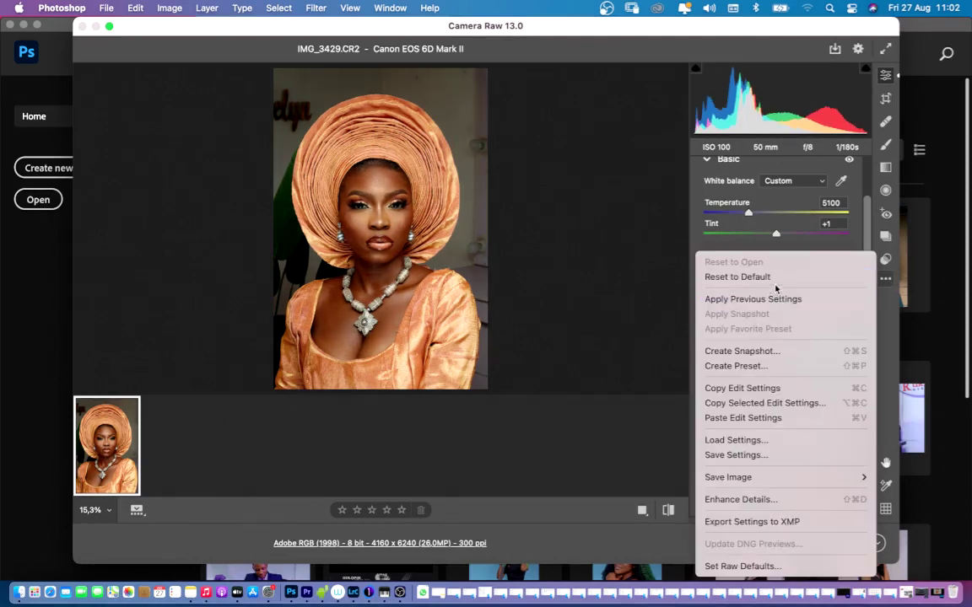
click(801, 277)
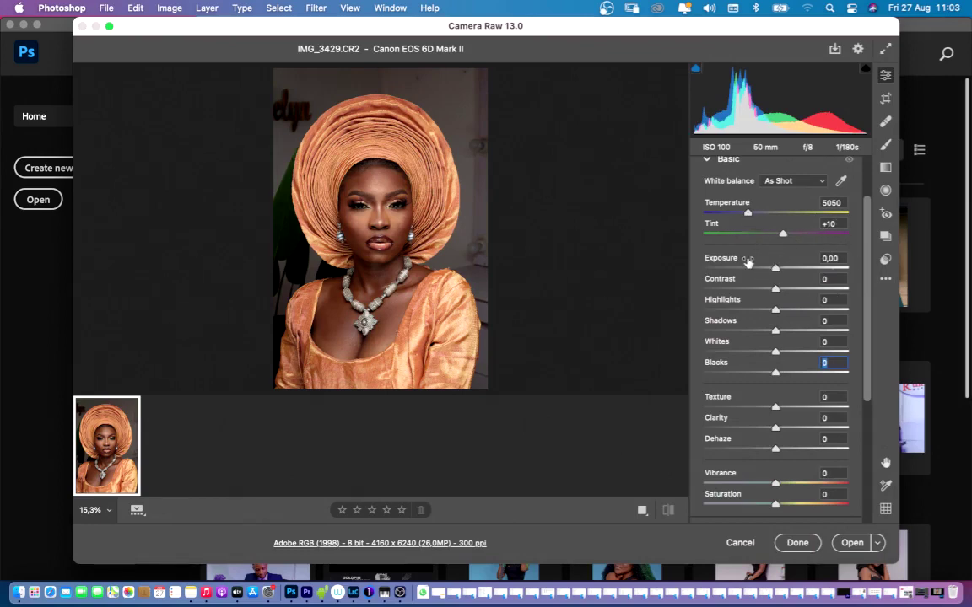
mouse_move(775, 270)
mouse_down()
mouse_move(802, 270)
mouse_move(696, 265)
mouse_move(775, 268)
mouse_up()
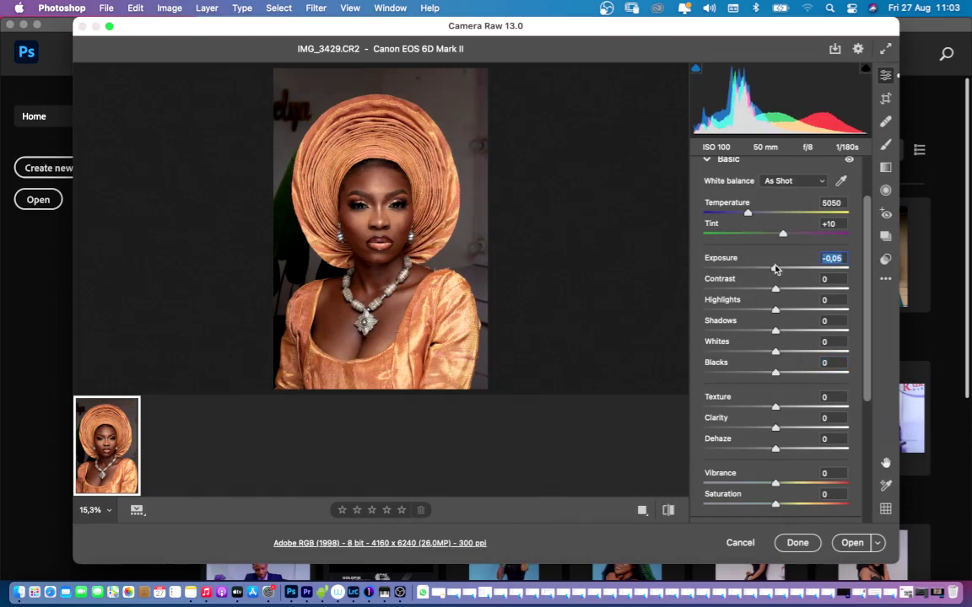
double_click(775, 269)
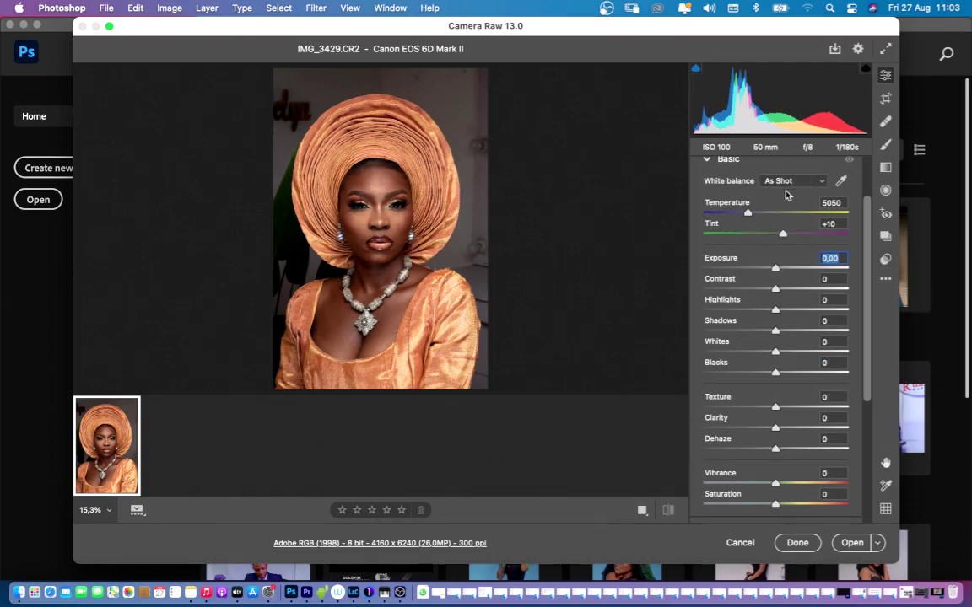
scroll(866, 212, up, 3)
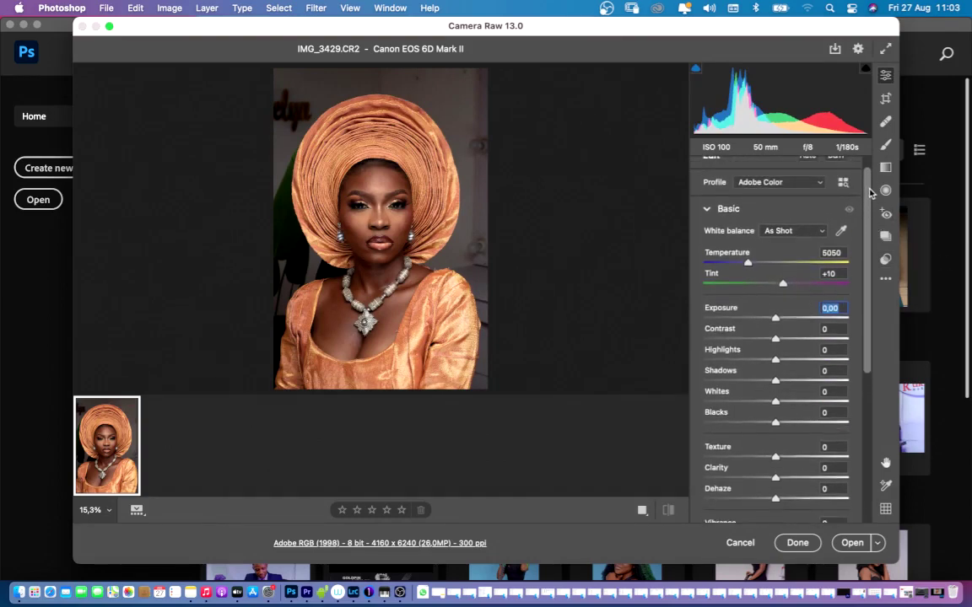
drag(866, 213, 852, 194)
click(713, 223)
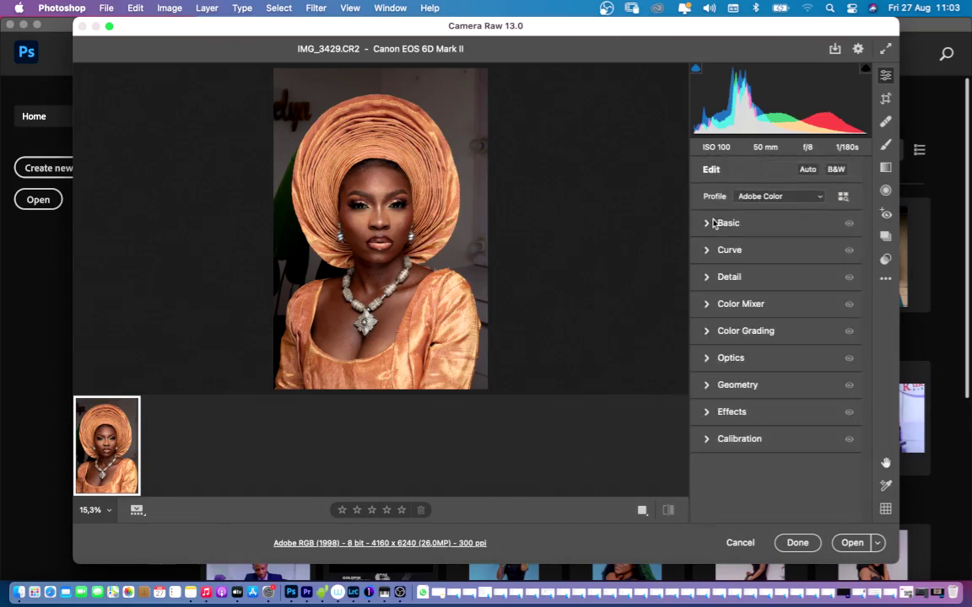
click(707, 224)
click(708, 168)
click(707, 223)
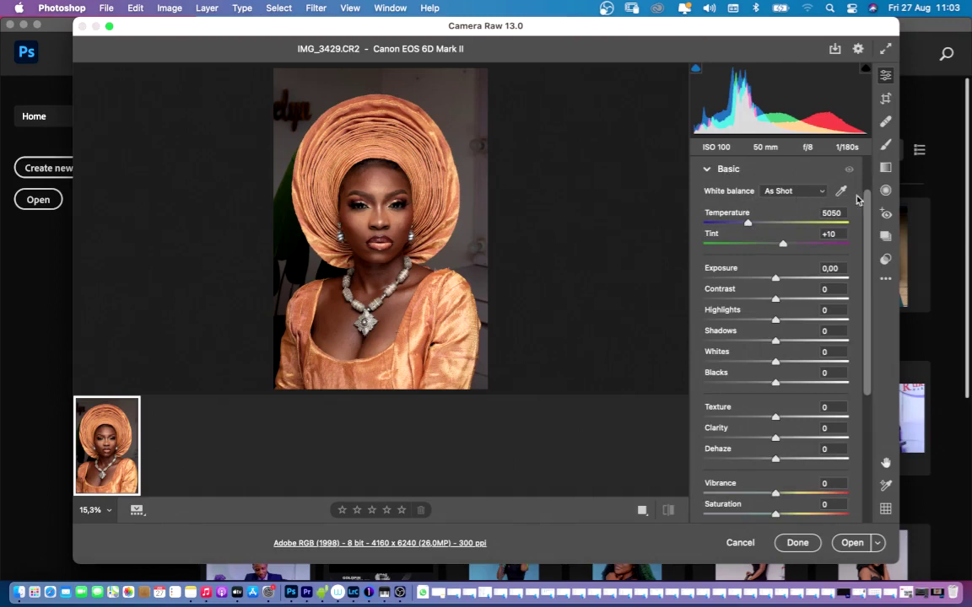
- Change the photo's colour profile to Adobe Standard
scroll(864, 206, up, 3)
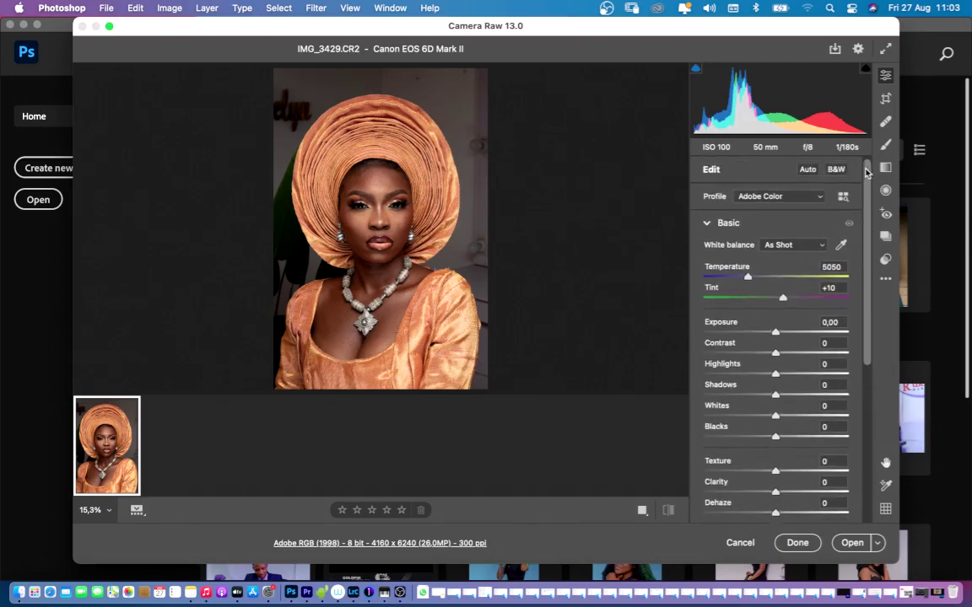
click(790, 197)
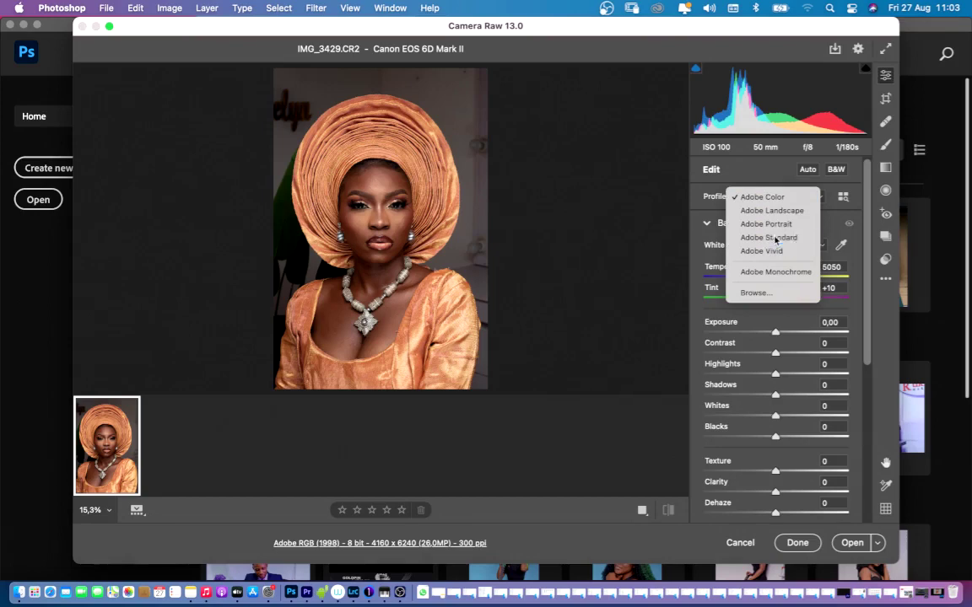
click(775, 240)
click(781, 199)
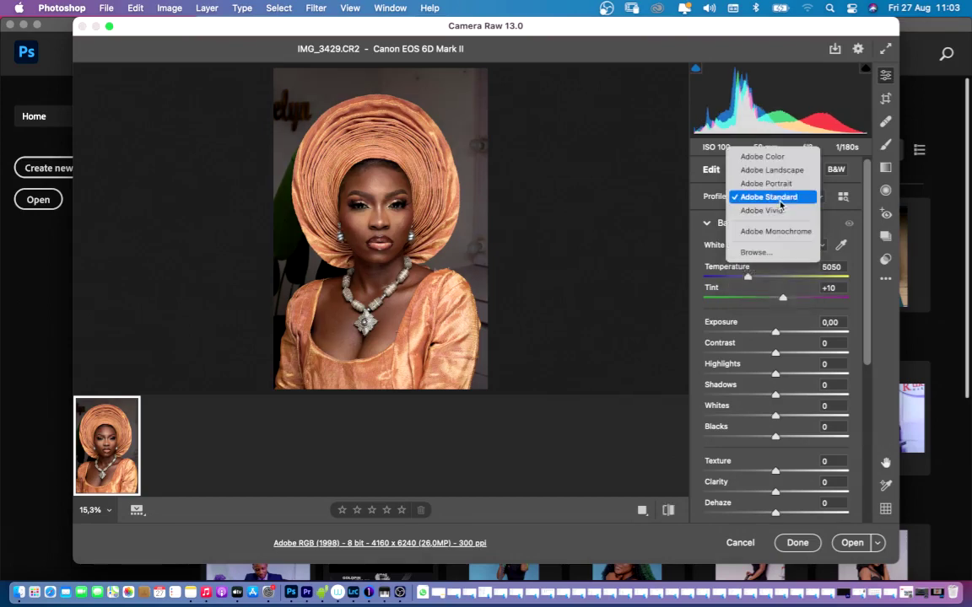
click(782, 204)
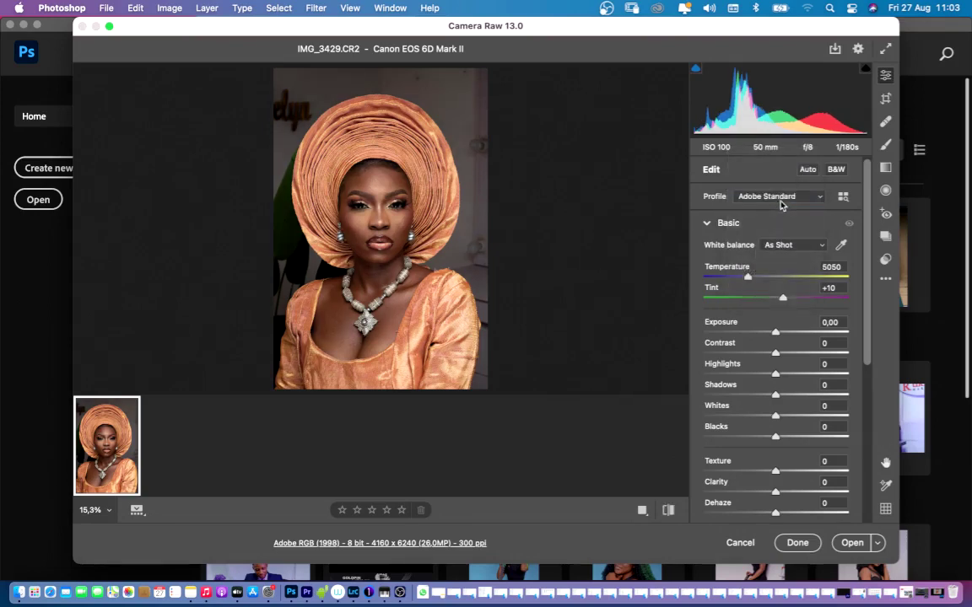
- Try the Adobe Landscape profile on the photo, then return to the Adobe Color profile
click(780, 199)
click(778, 158)
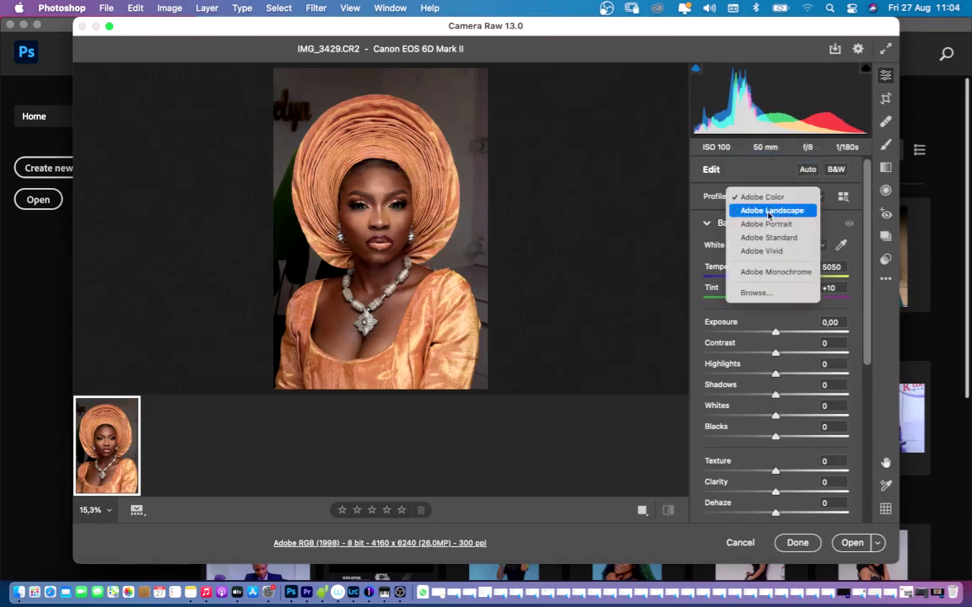
click(768, 212)
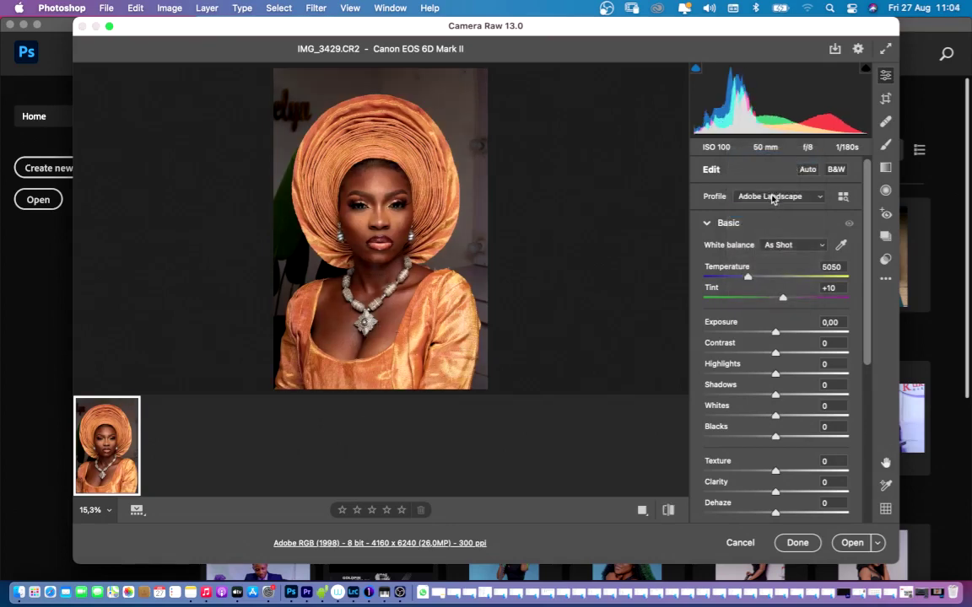
click(772, 197)
click(762, 183)
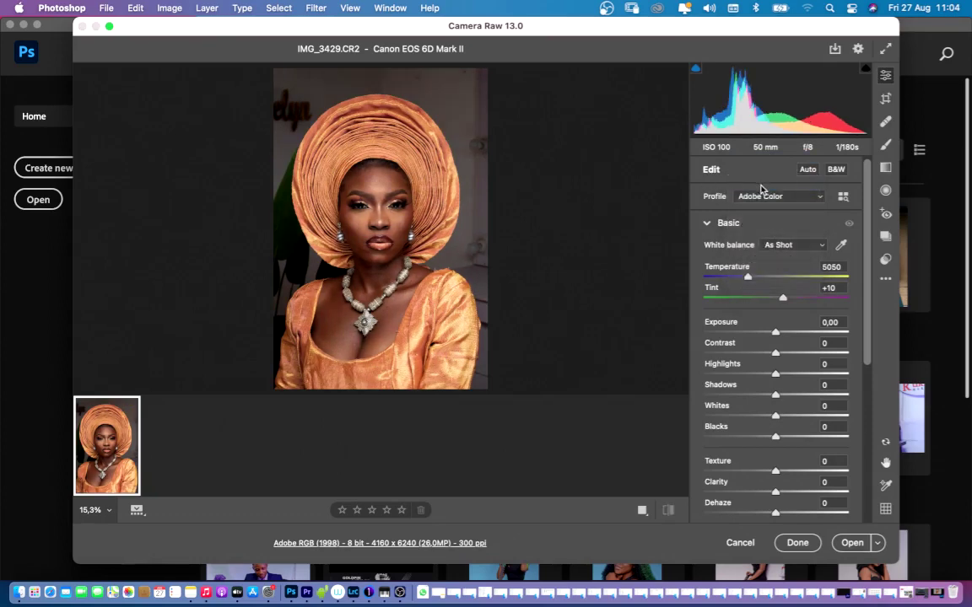
- Browse the full set of profiles and apply the Standard profile from the Camera Matching group to the photo
click(842, 196)
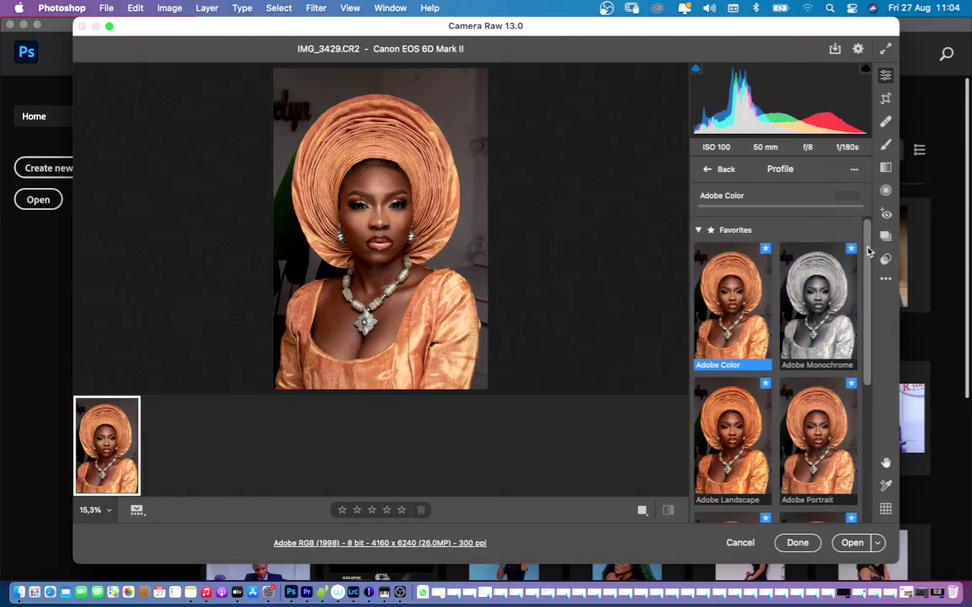
drag(868, 249, 861, 396)
click(724, 416)
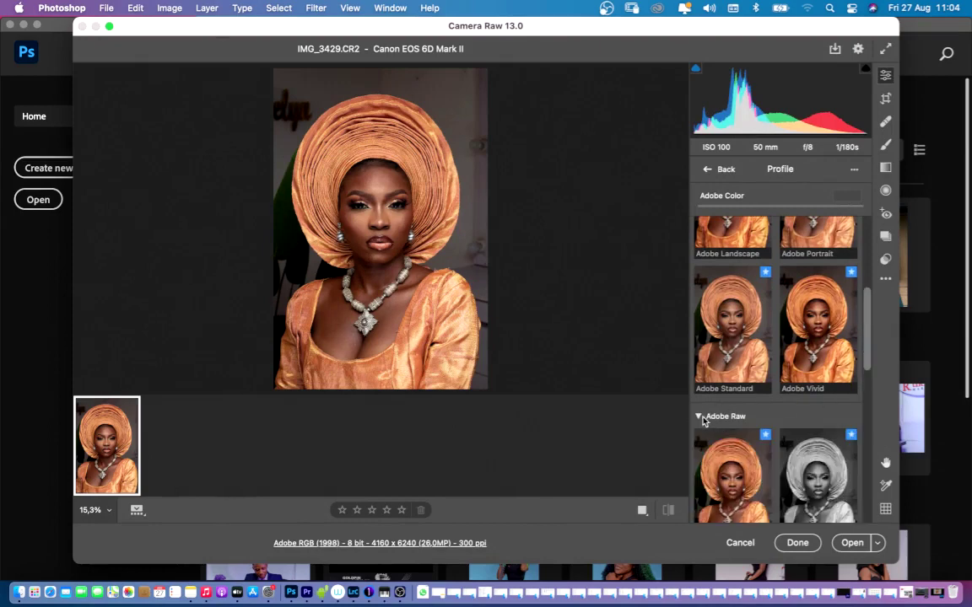
drag(865, 357, 863, 511)
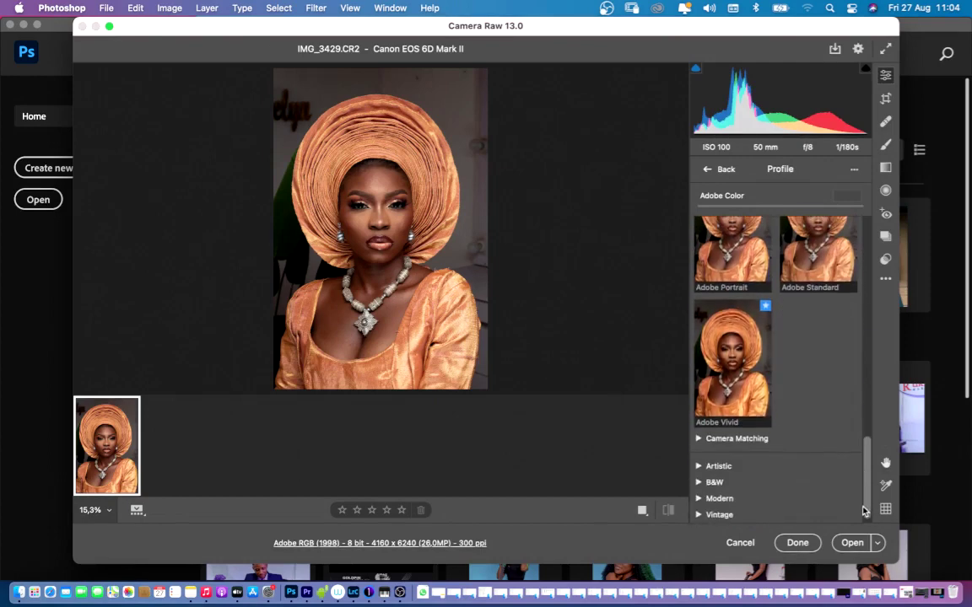
click(701, 441)
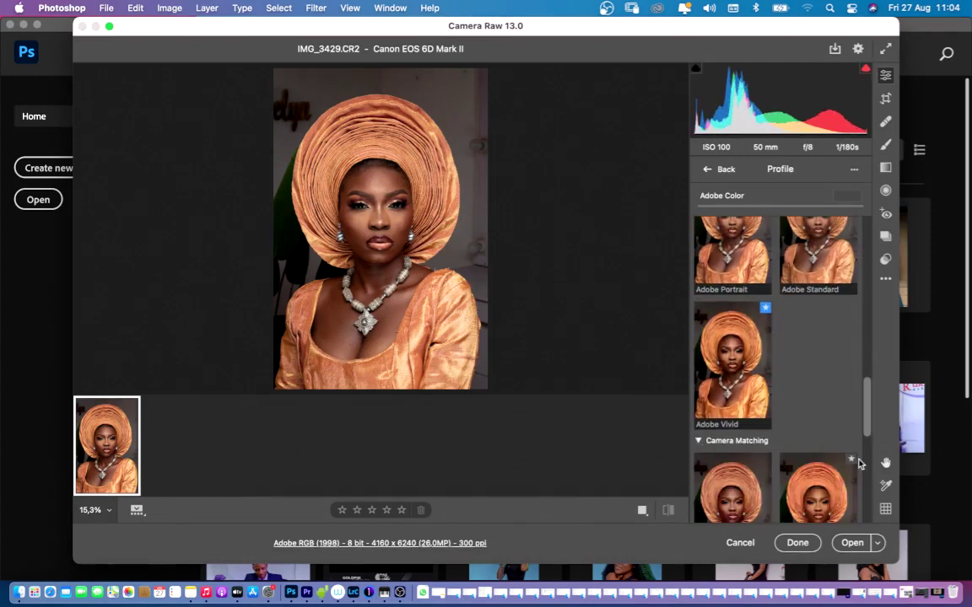
scroll(867, 447, down, 3)
drag(867, 447, 867, 504)
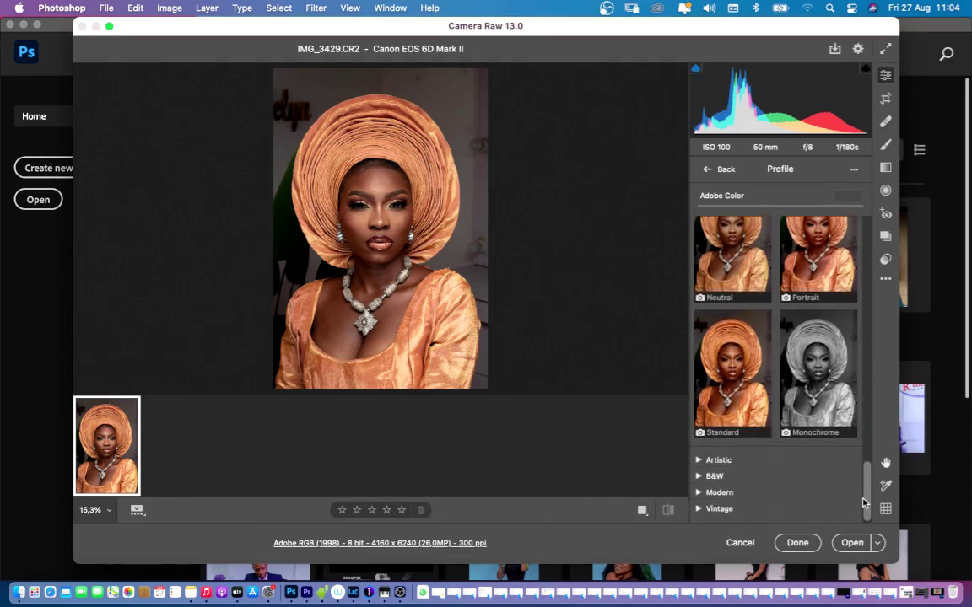
click(743, 408)
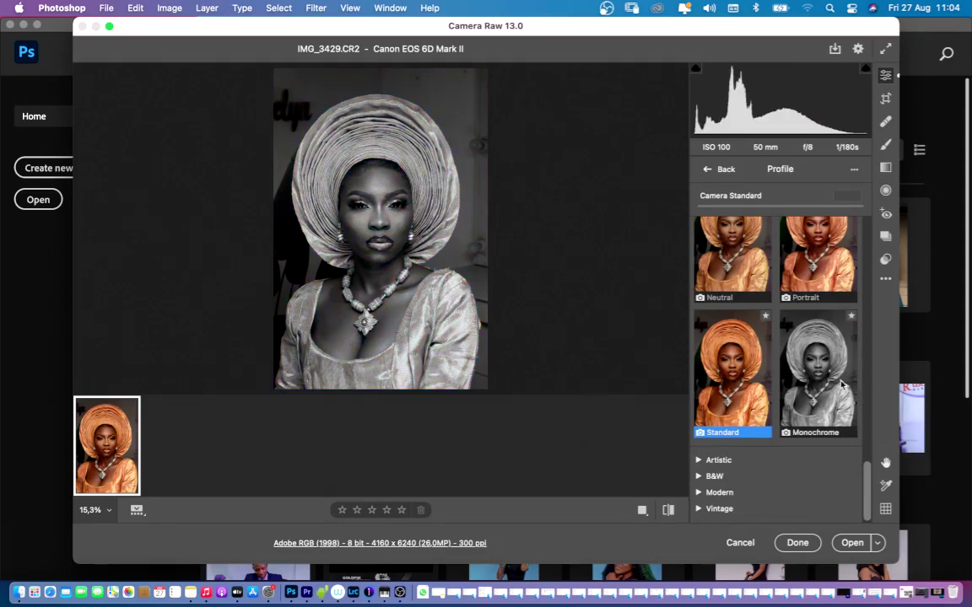
drag(868, 478, 870, 216)
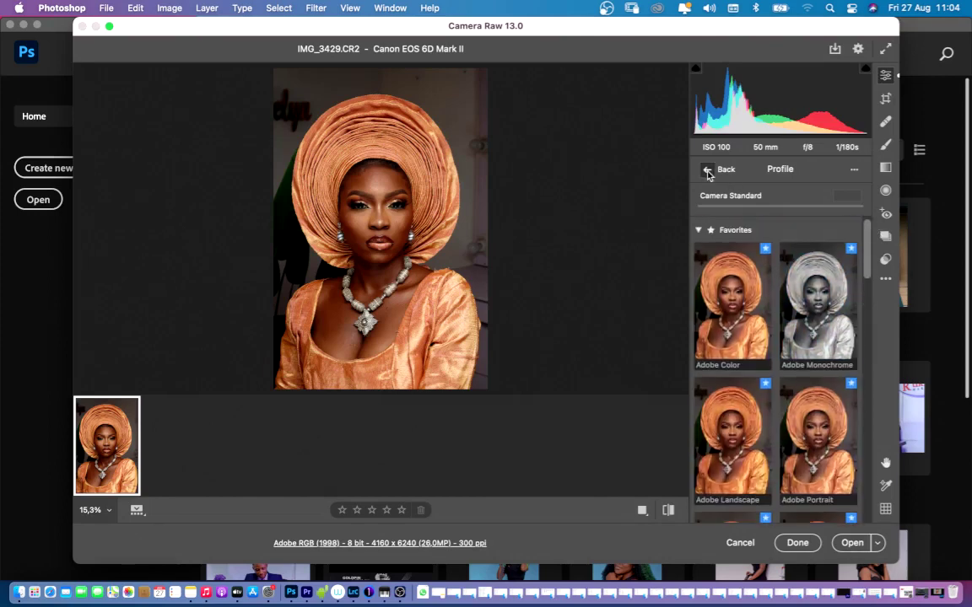
click(707, 171)
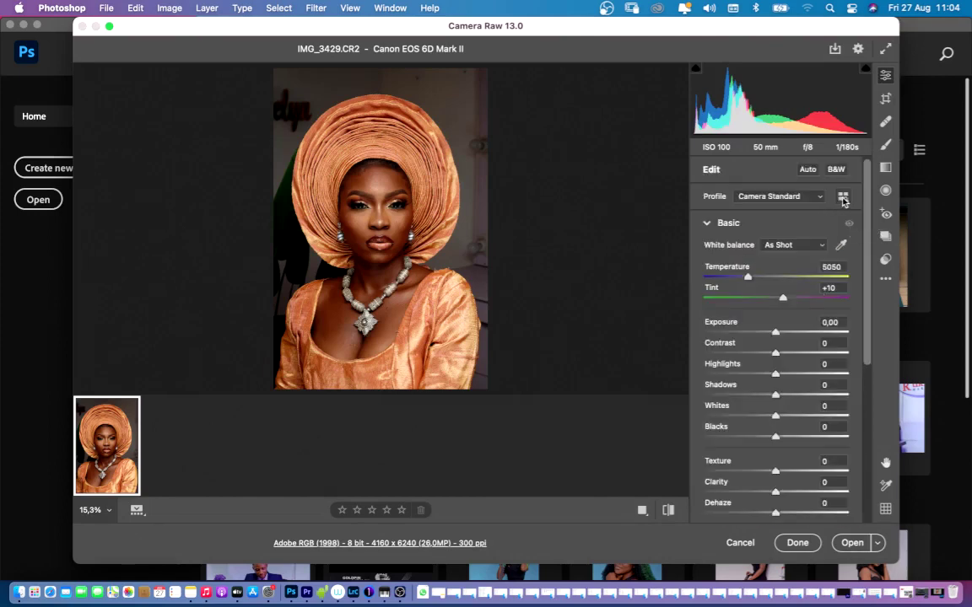
click(841, 199)
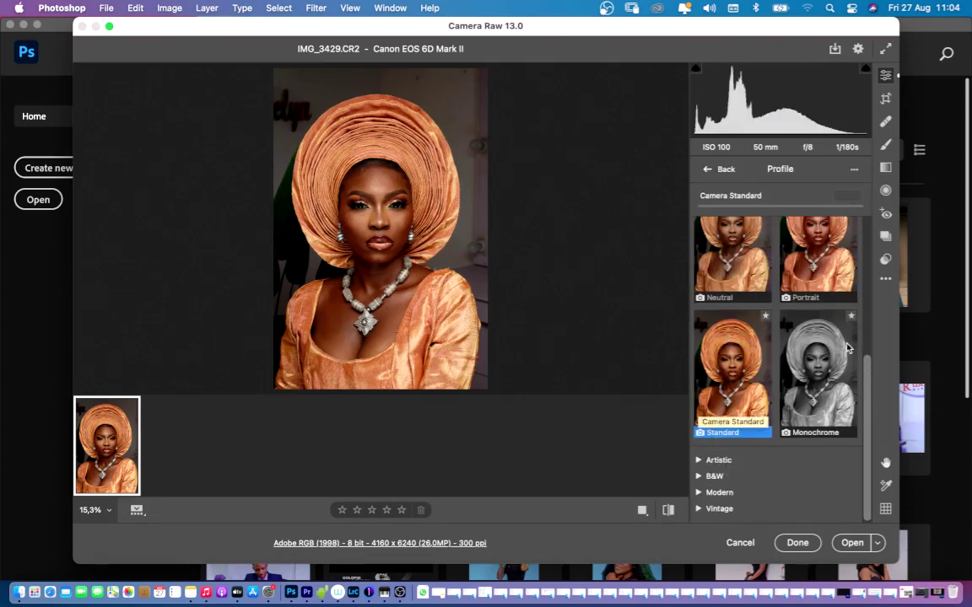
click(708, 171)
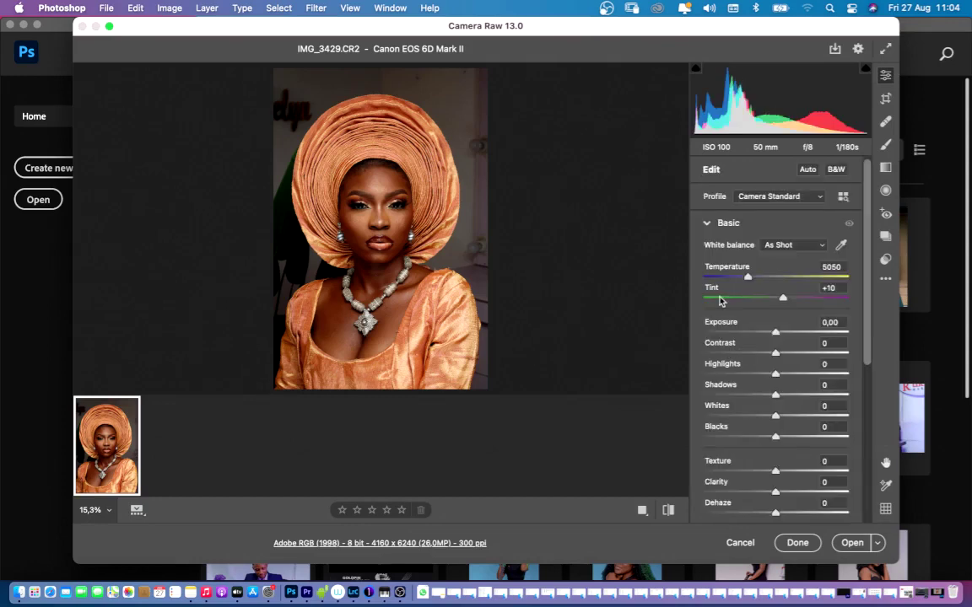
- Check the face up close, and lower the photo's Saturation to -7 and Vibrance to -3
click(380, 230)
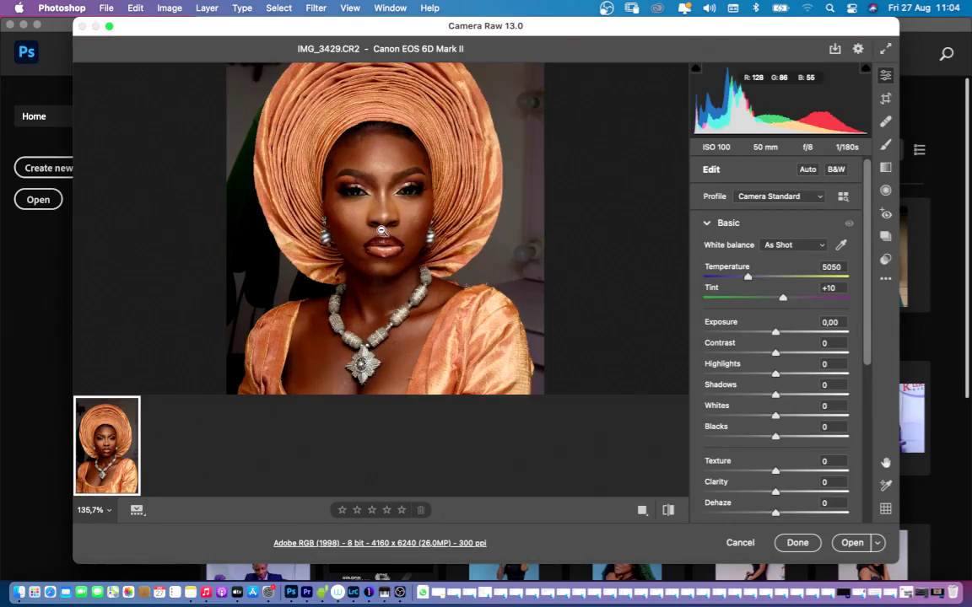
click(387, 222)
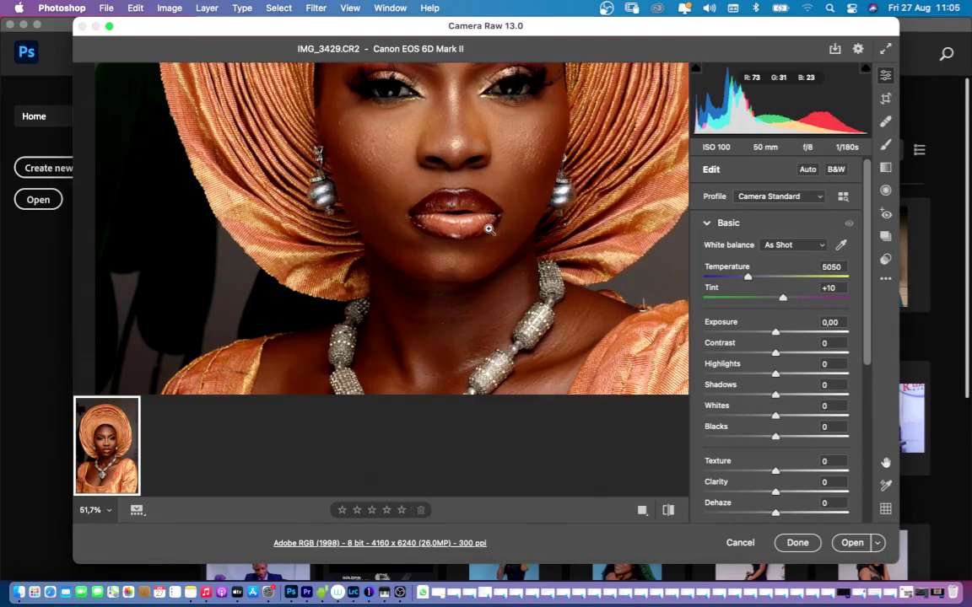
click(489, 230)
drag(867, 337, 864, 399)
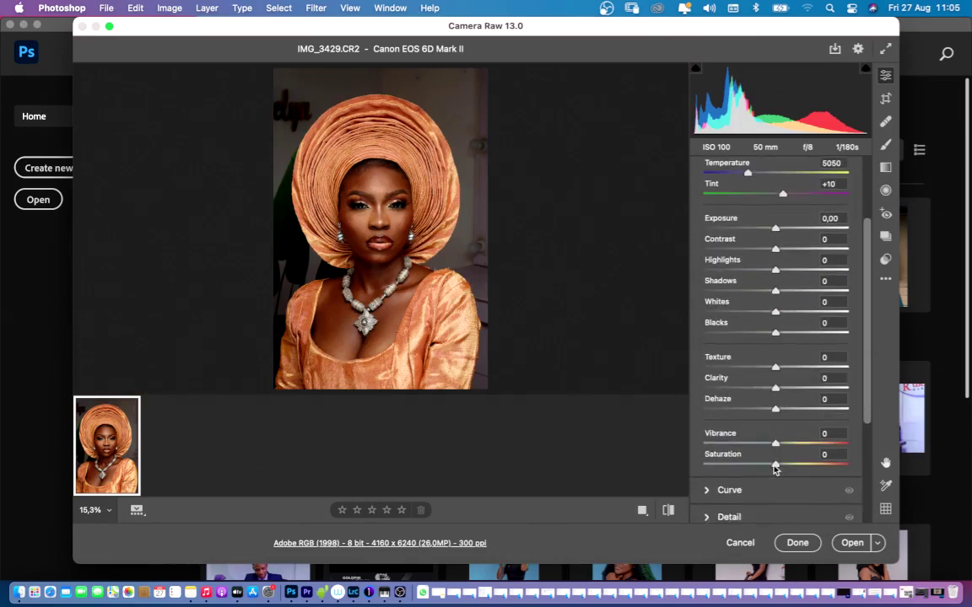
drag(775, 466, 769, 467)
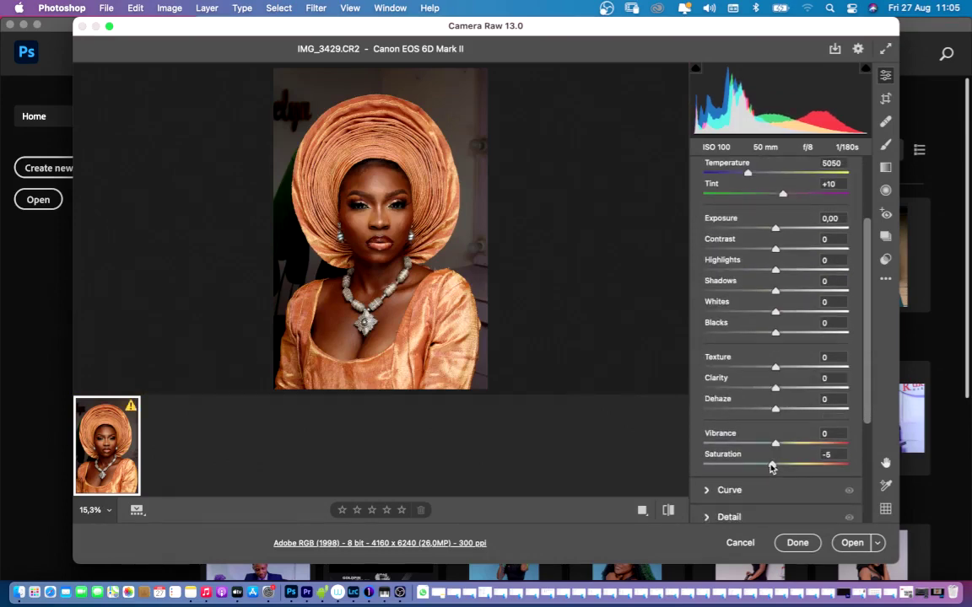
click(770, 465)
mouse_move(771, 466)
mouse_down()
mouse_move(808, 467)
mouse_move(741, 460)
mouse_move(775, 464)
mouse_up()
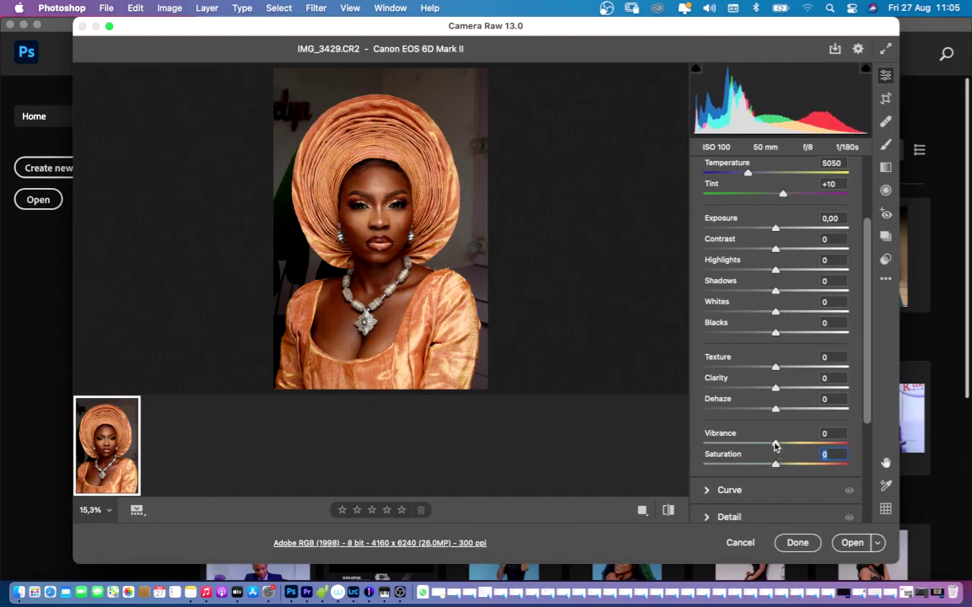
drag(777, 465, 776, 467)
drag(777, 469, 775, 469)
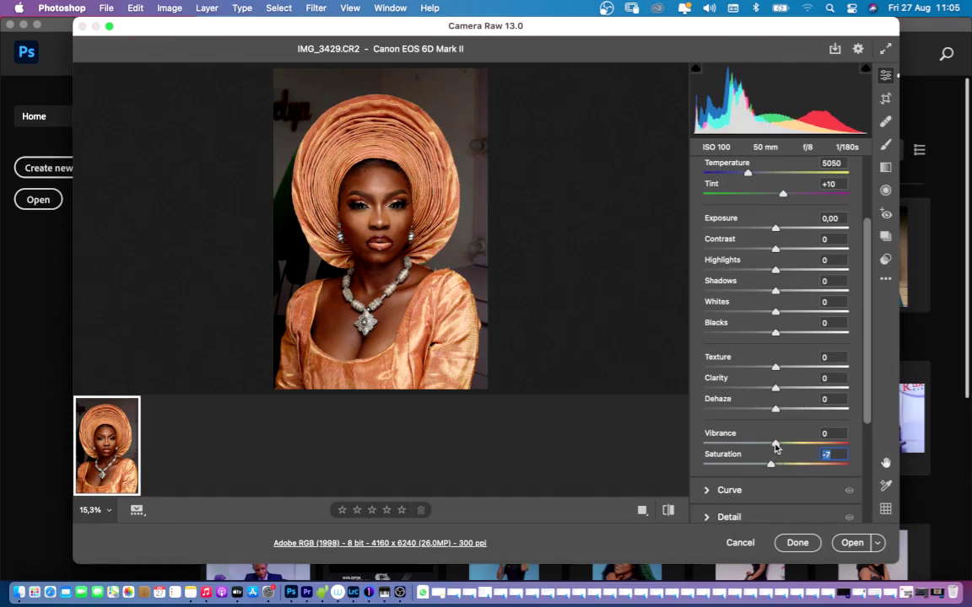
drag(775, 447, 772, 448)
- Cool the white balance slightly by setting the Temperature to 4950
scroll(870, 362, up, 4)
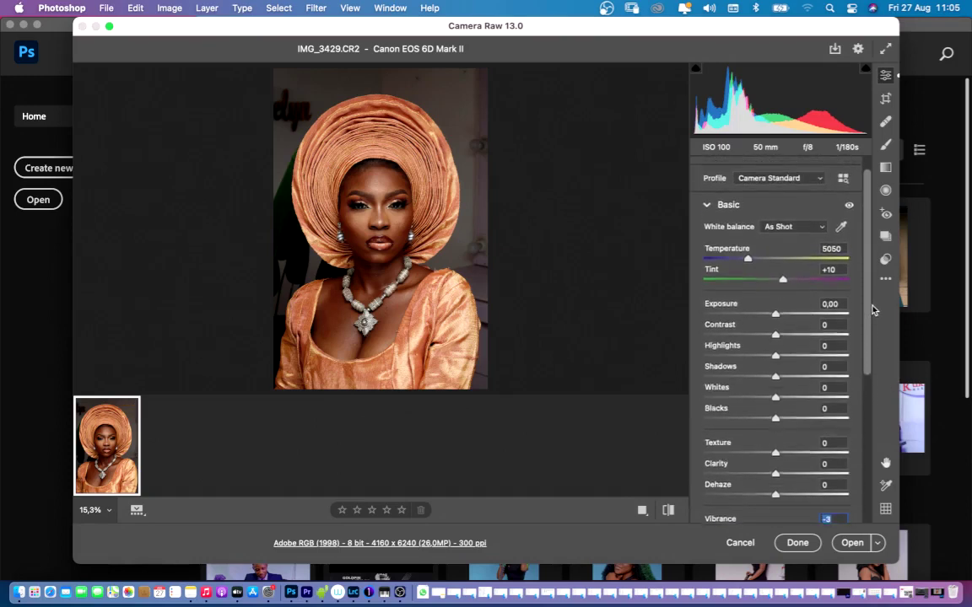
drag(872, 305, 877, 279)
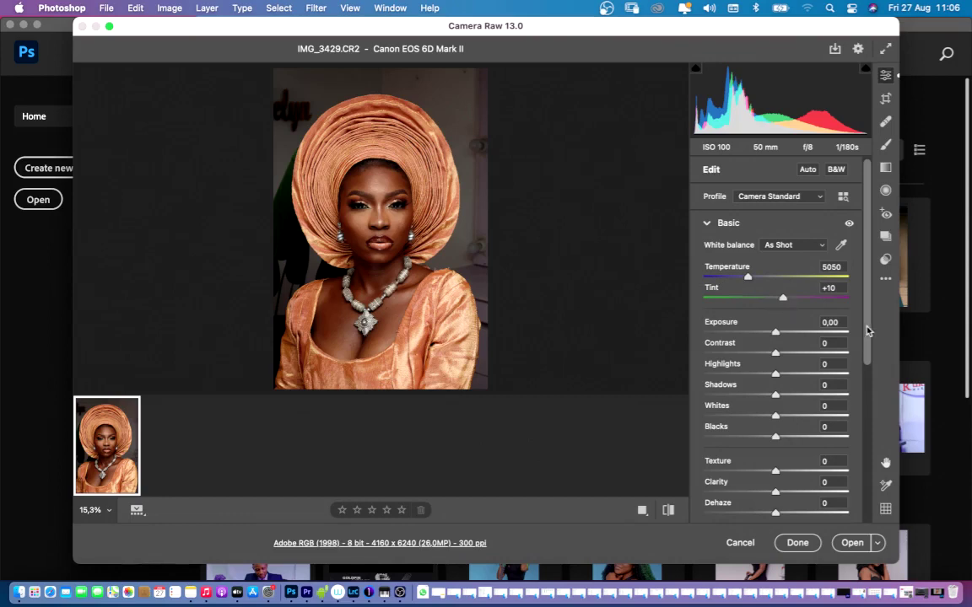
scroll(864, 337, down, 2)
scroll(868, 338, up, 2)
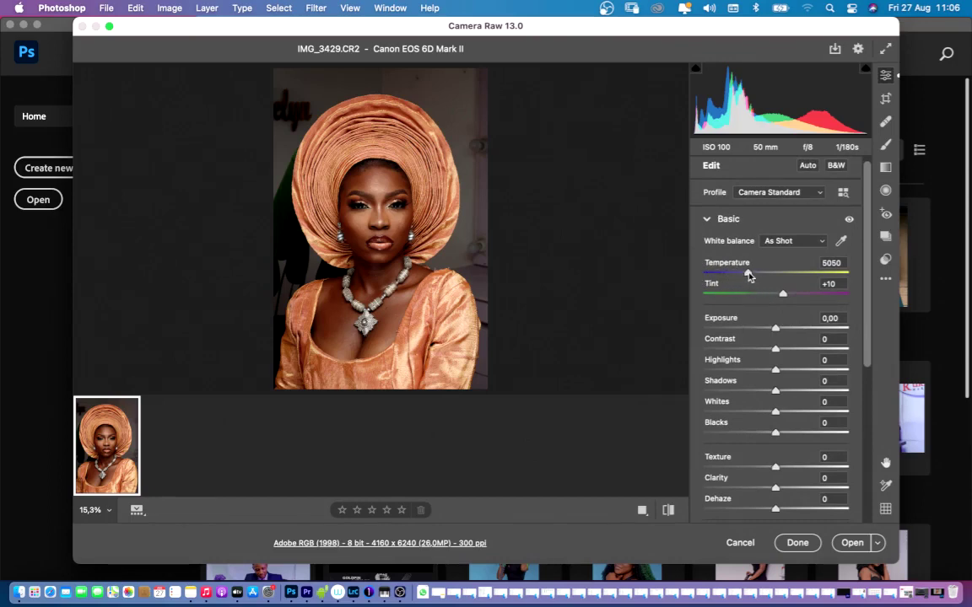
mouse_move(748, 276)
mouse_down()
mouse_move(794, 275)
mouse_move(699, 273)
mouse_move(809, 274)
mouse_move(746, 272)
mouse_up()
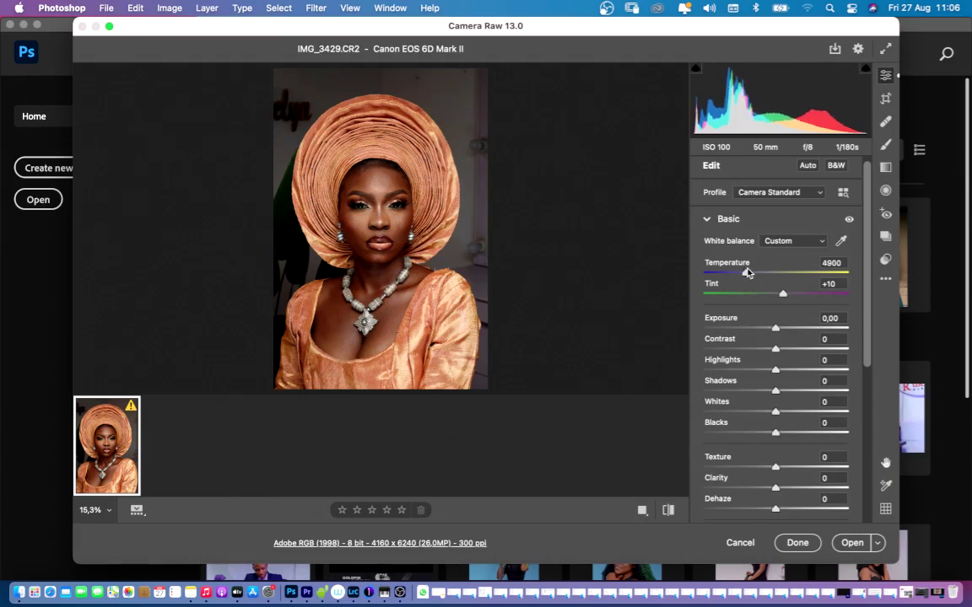
click(746, 272)
drag(747, 273, 746, 273)
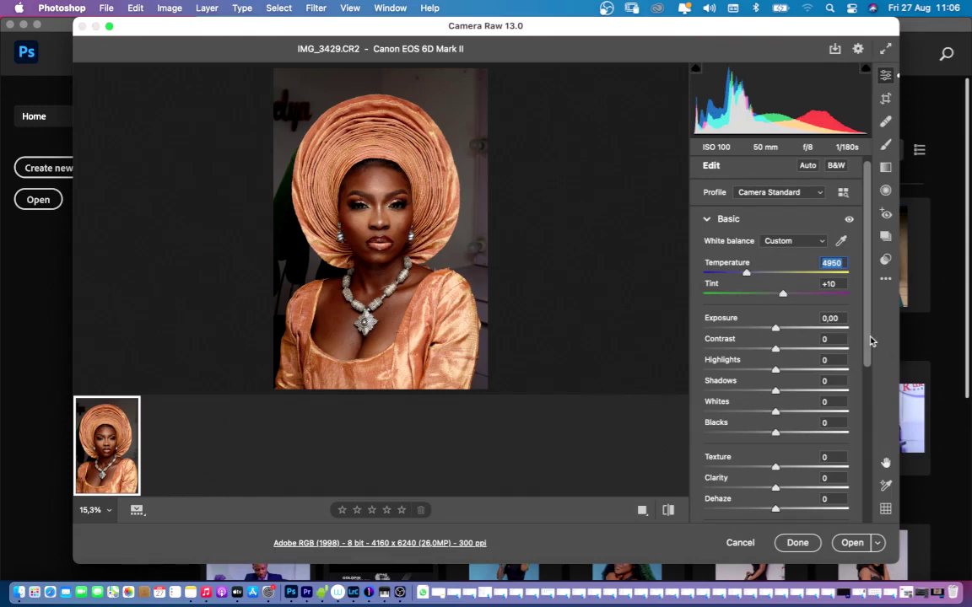
- Reduce the photo's Contrast to -8 and raise the Highlights to +6
drag(870, 338, 867, 386)
click(860, 377)
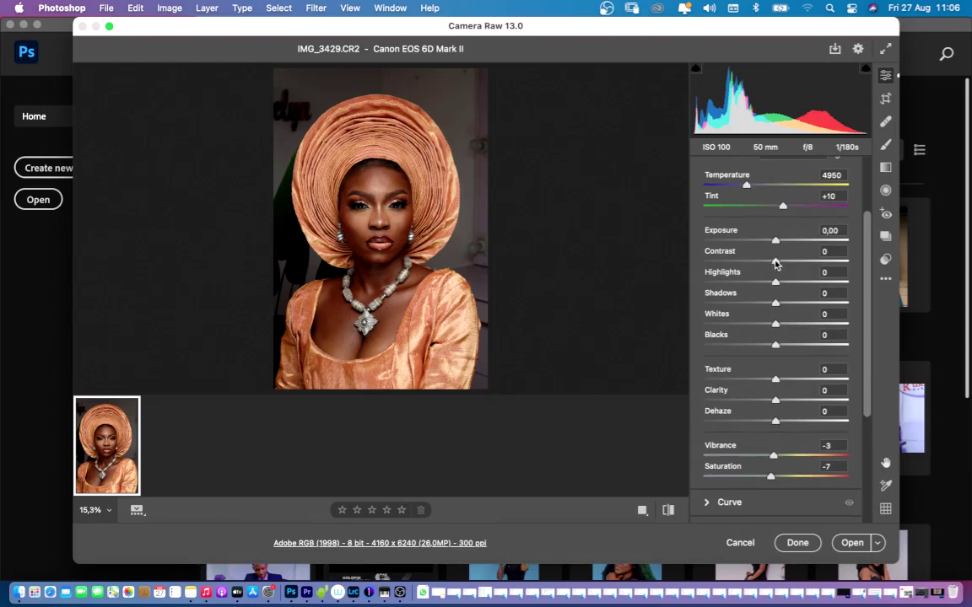
mouse_move(775, 263)
mouse_down()
mouse_move(789, 264)
mouse_move(707, 258)
mouse_move(769, 267)
mouse_up()
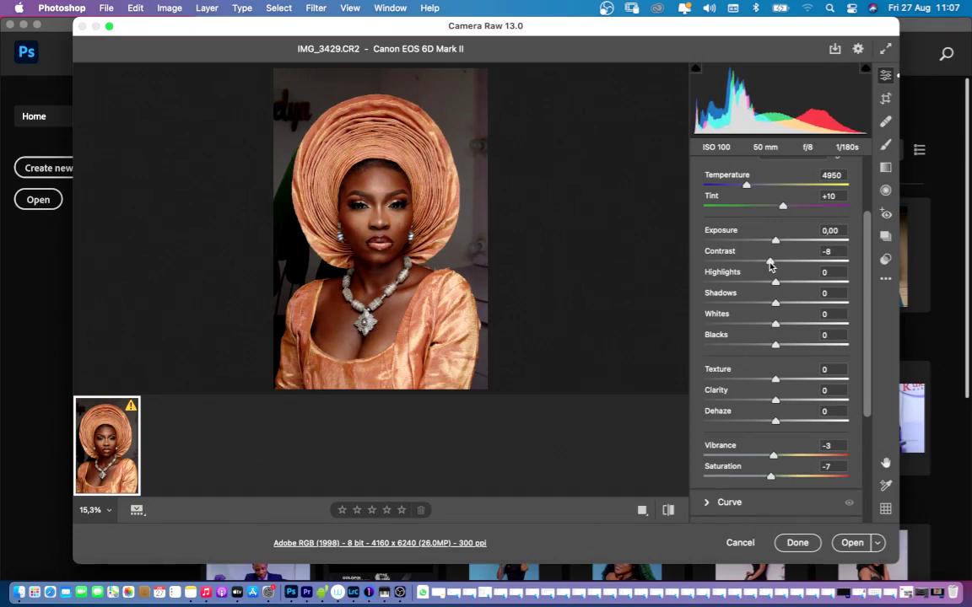
drag(769, 267, 776, 266)
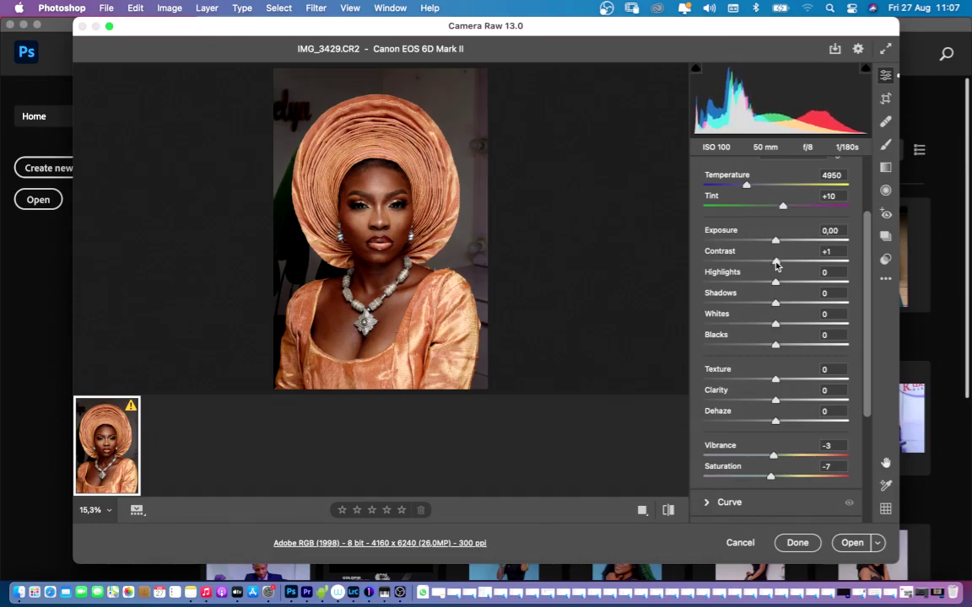
drag(776, 265, 771, 265)
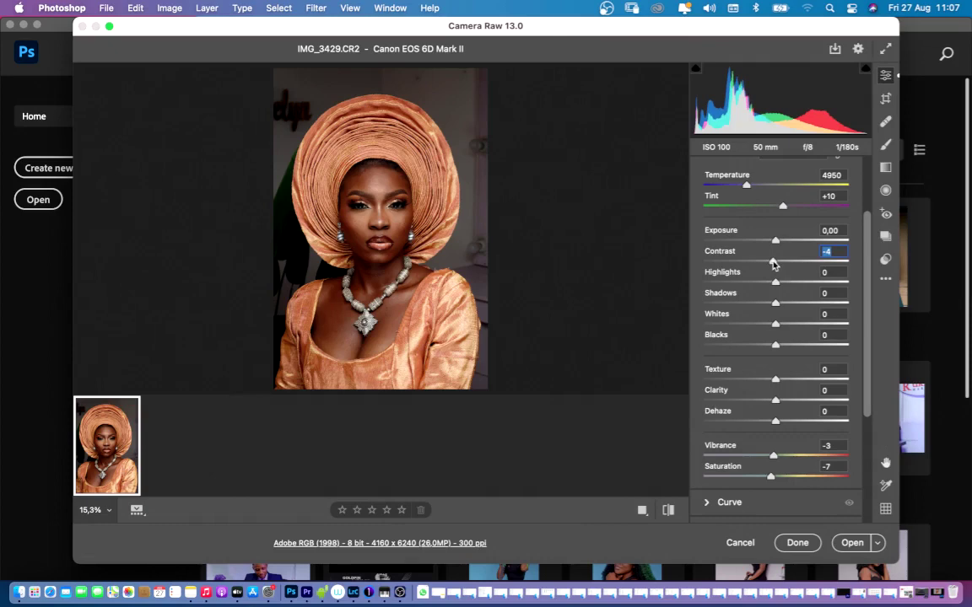
drag(774, 264, 769, 264)
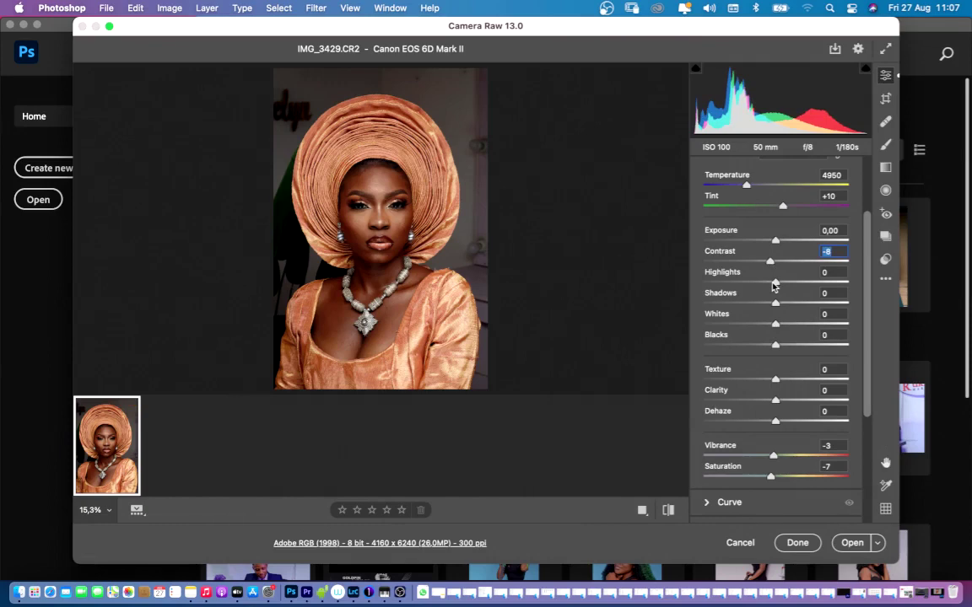
mouse_move(772, 283)
mouse_down()
mouse_move(850, 291)
mouse_move(706, 277)
mouse_move(774, 288)
mouse_up()
drag(778, 287, 778, 287)
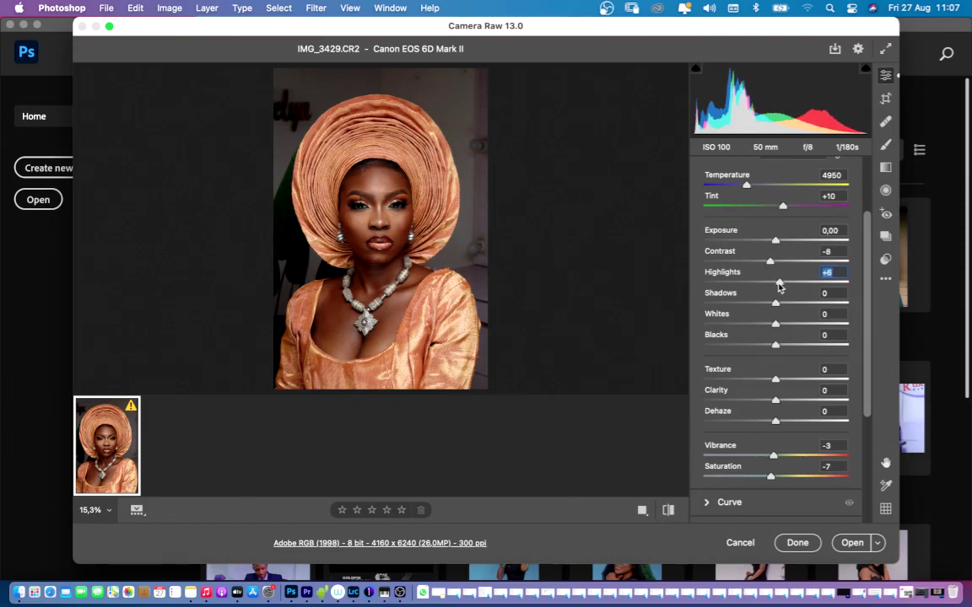
- Test darker and lighter Shadows on the portrait and settle on a Shadows value of +14
click(775, 326)
drag(776, 306, 736, 301)
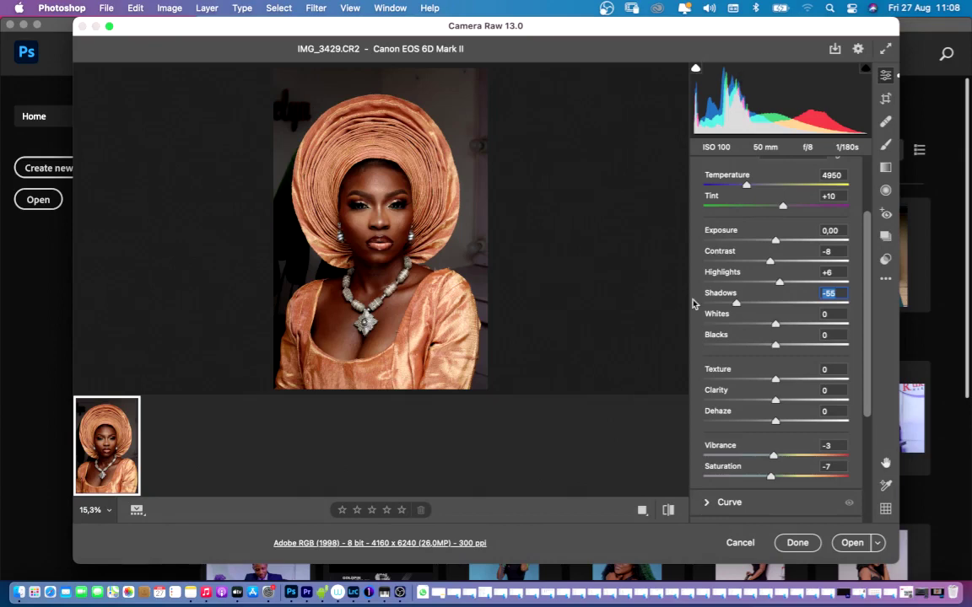
drag(736, 302, 812, 301)
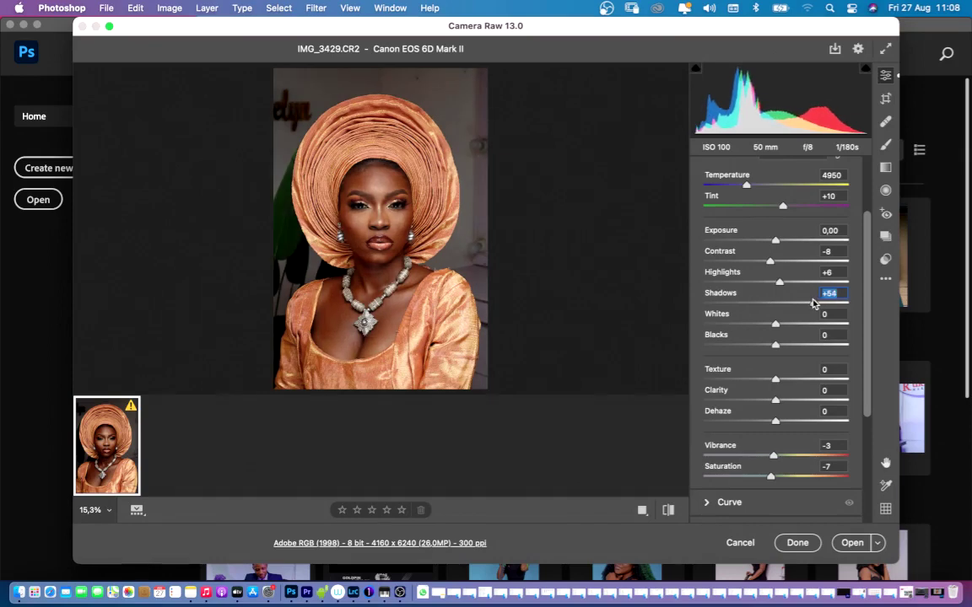
drag(812, 302, 783, 302)
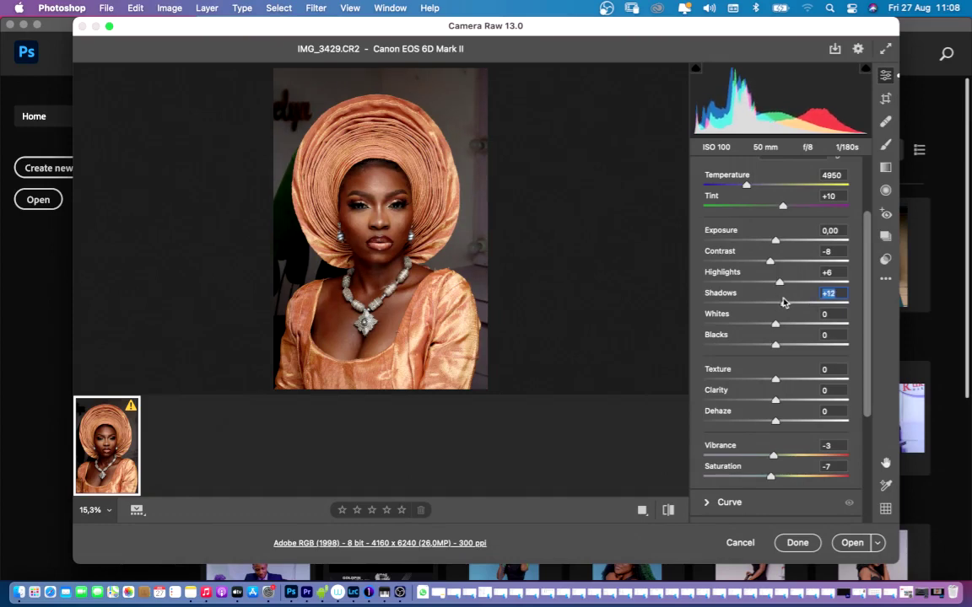
drag(783, 302, 788, 303)
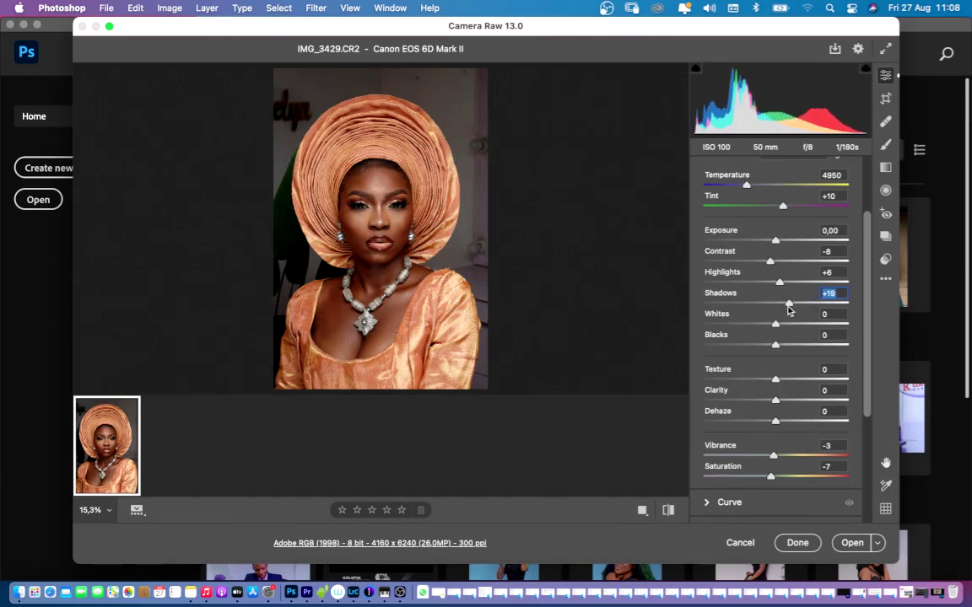
mouse_move(788, 305)
mouse_down()
mouse_move(867, 318)
mouse_move(837, 304)
mouse_move(784, 302)
mouse_up()
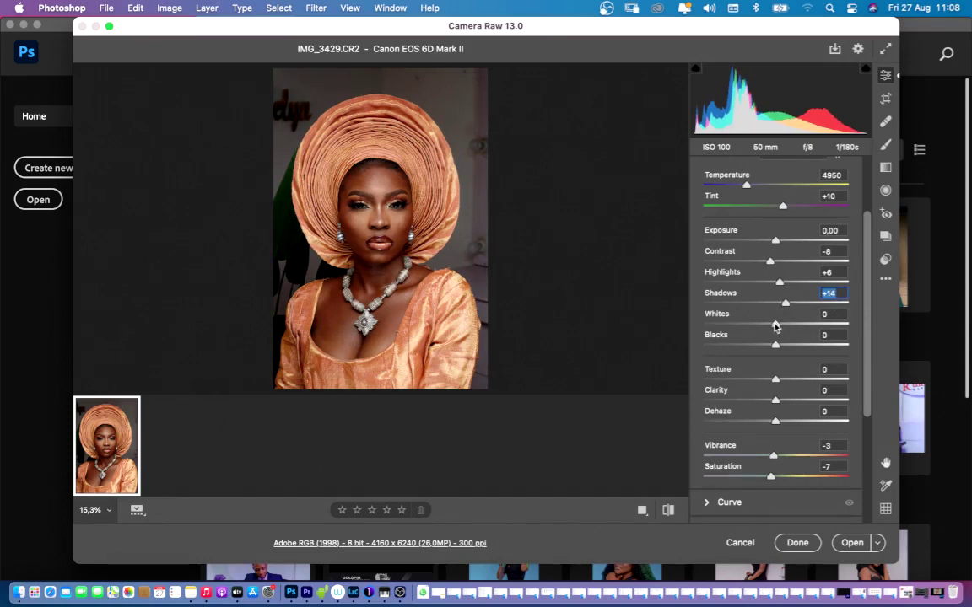
- Try brighter Whites on the portrait, settle on a Whites value of +9, and raise the Blacks to +5
drag(774, 327, 797, 327)
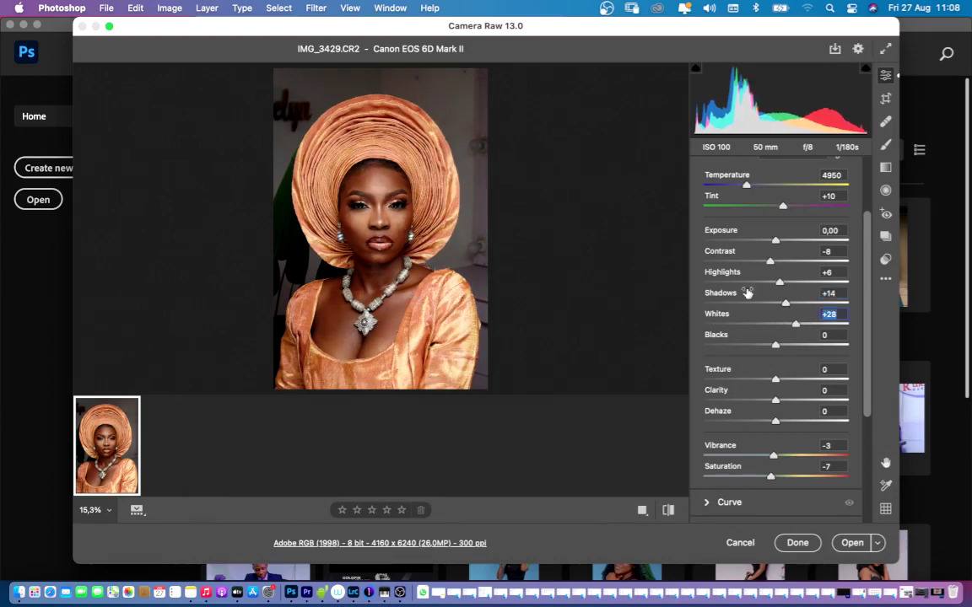
mouse_move(794, 327)
mouse_down()
mouse_move(830, 329)
mouse_move(779, 323)
mouse_up()
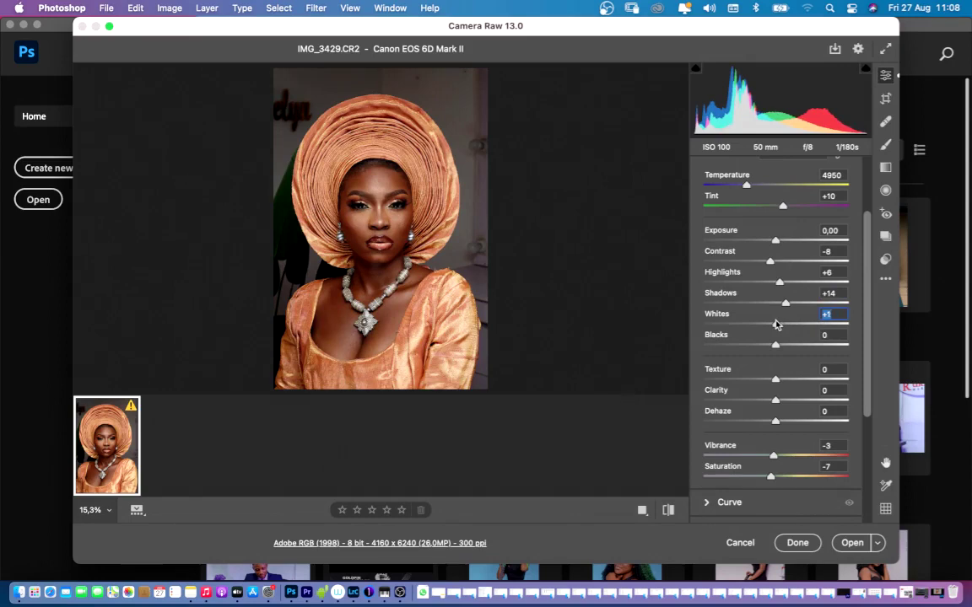
drag(780, 323, 781, 346)
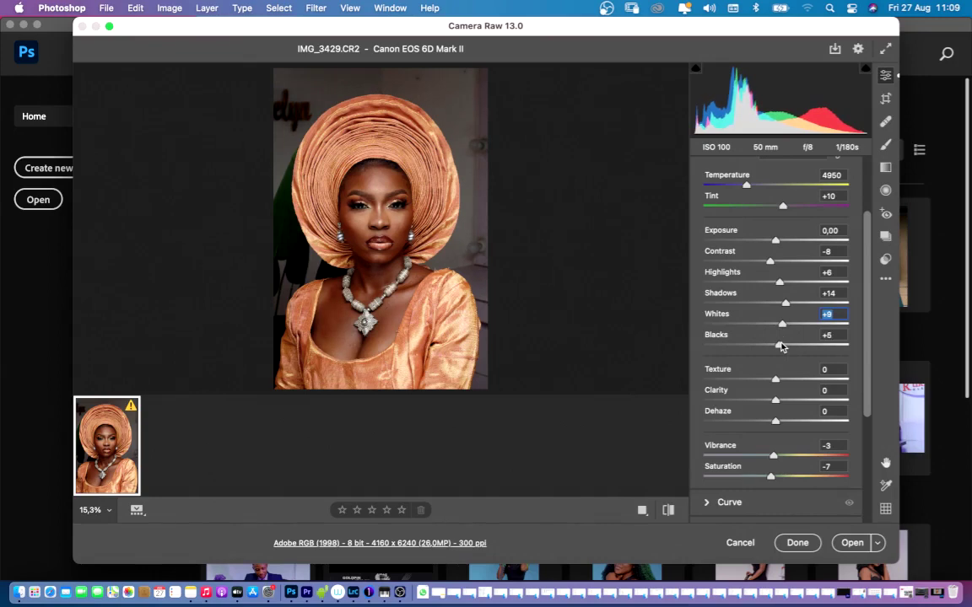
drag(781, 346, 781, 346)
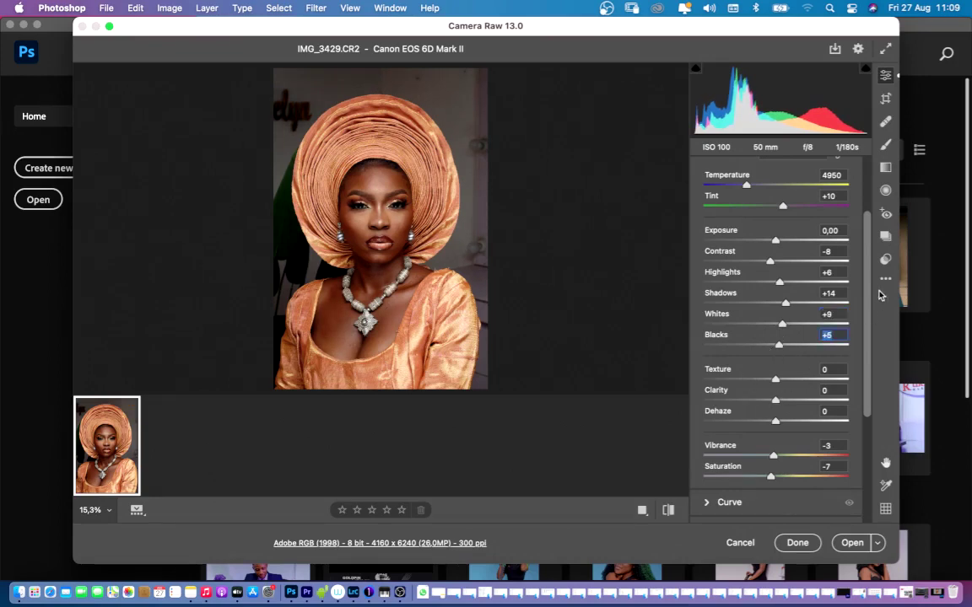
drag(863, 311, 861, 373)
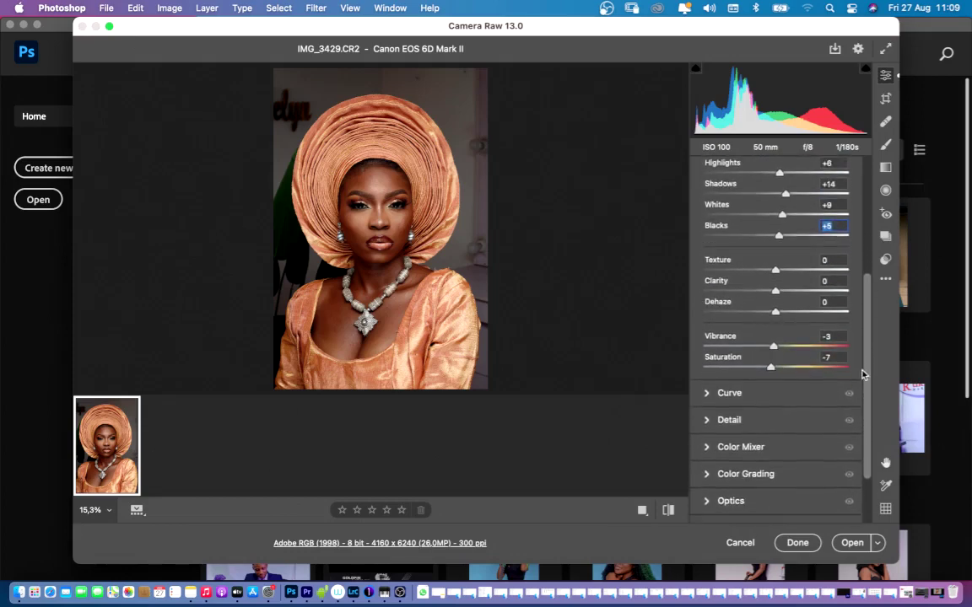
click(704, 389)
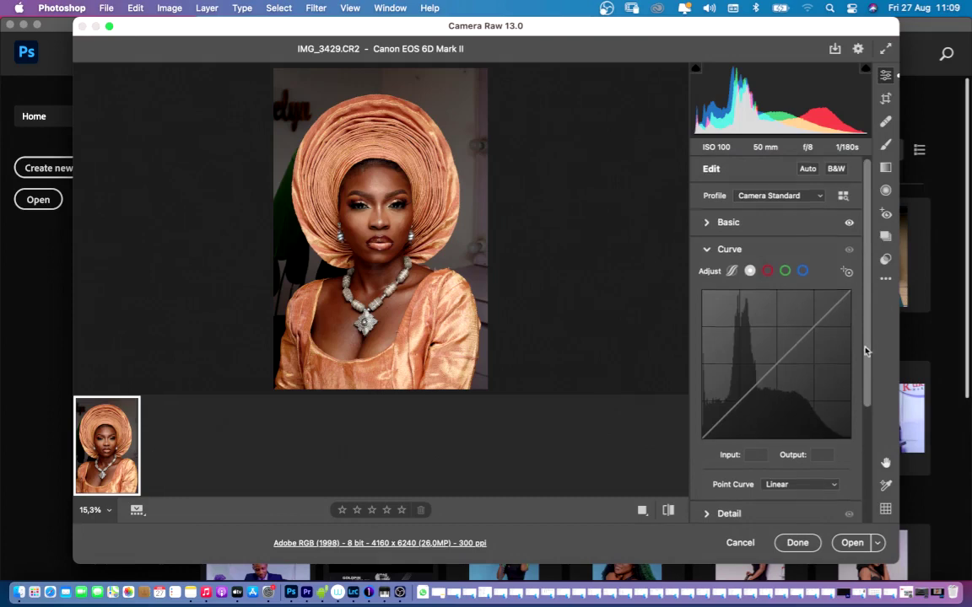
mouse_move(865, 351)
mouse_down()
mouse_move(861, 377)
mouse_move(864, 347)
mouse_up()
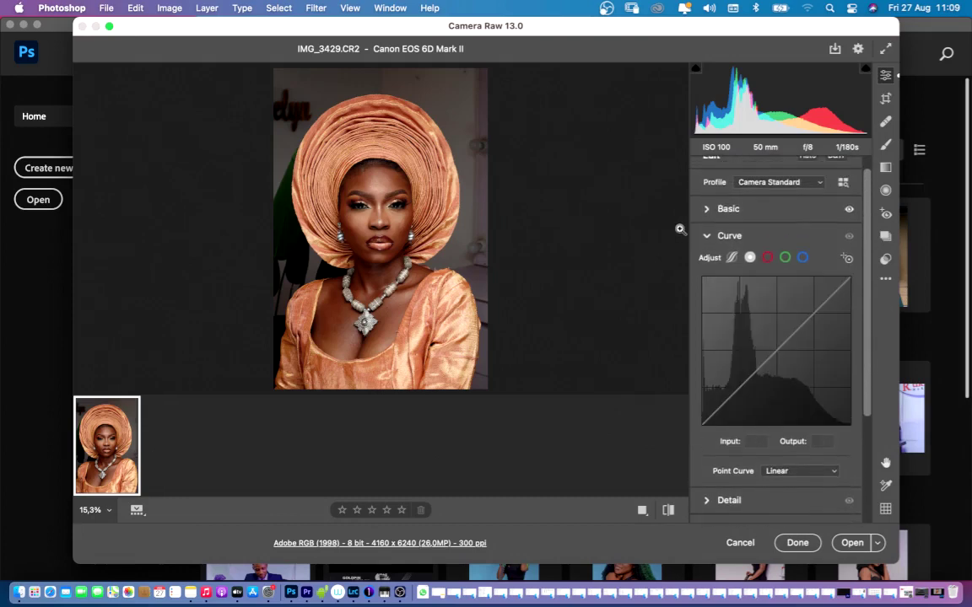
click(707, 240)
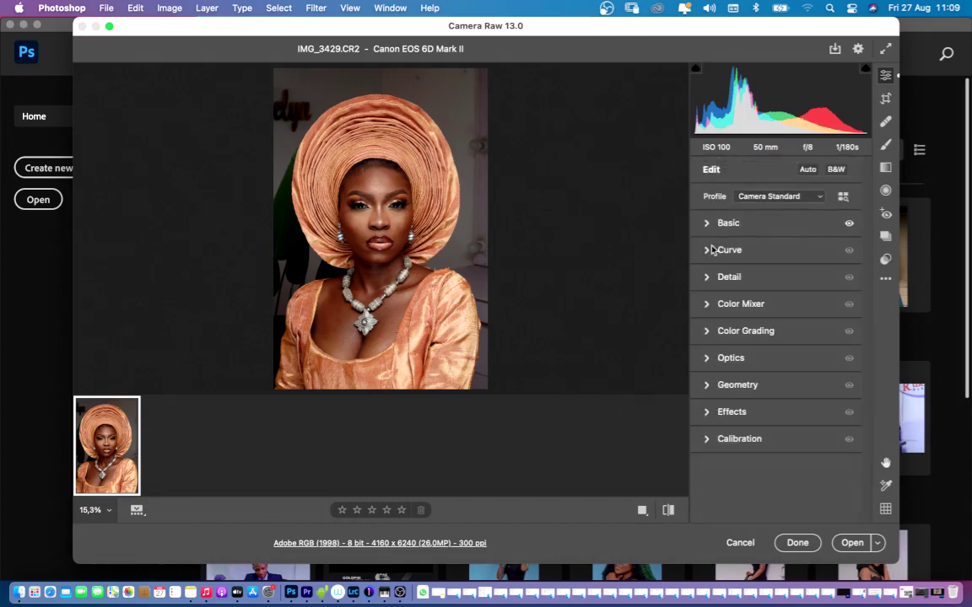
- In the Color Mixer's HSL saturation, test the Oranges and settle on -3, and reduce the Reds to -9
click(710, 305)
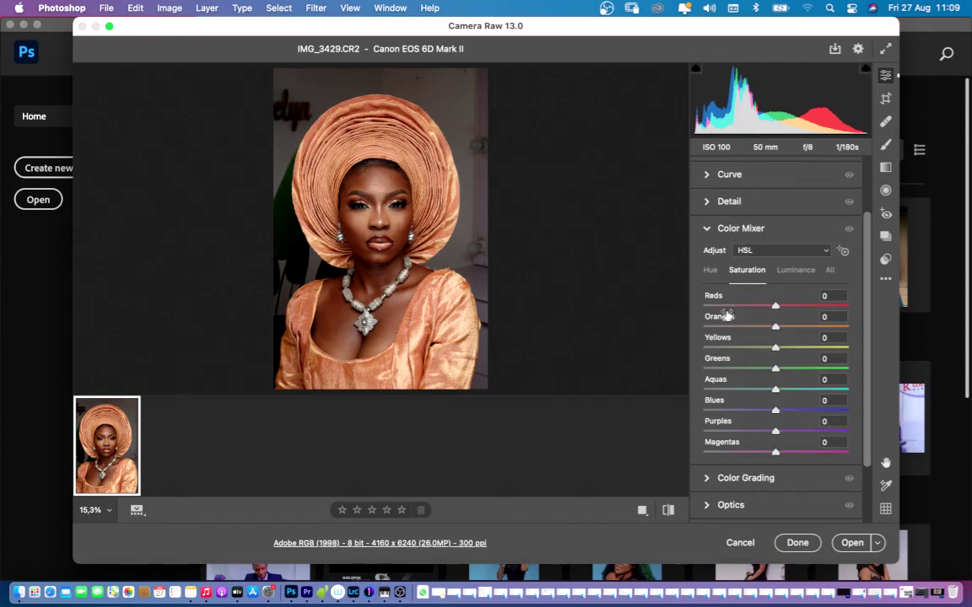
drag(775, 328, 796, 329)
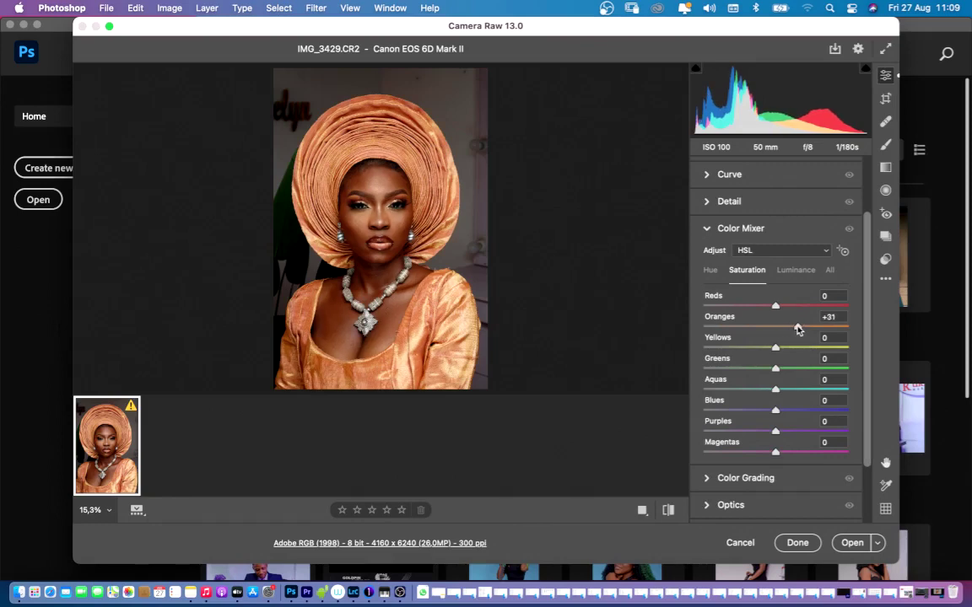
drag(797, 329, 770, 326)
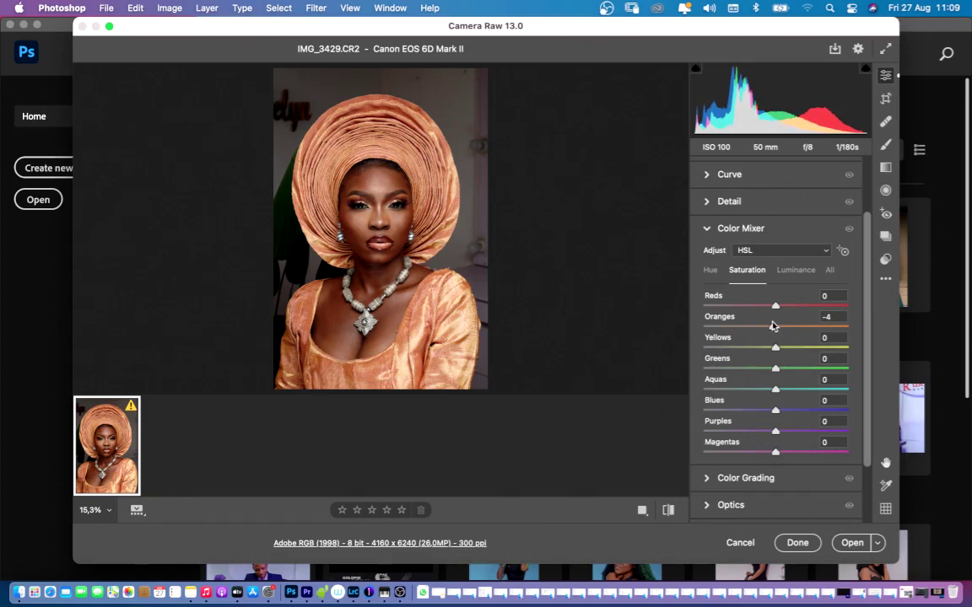
drag(774, 327, 771, 310)
drag(769, 309, 767, 309)
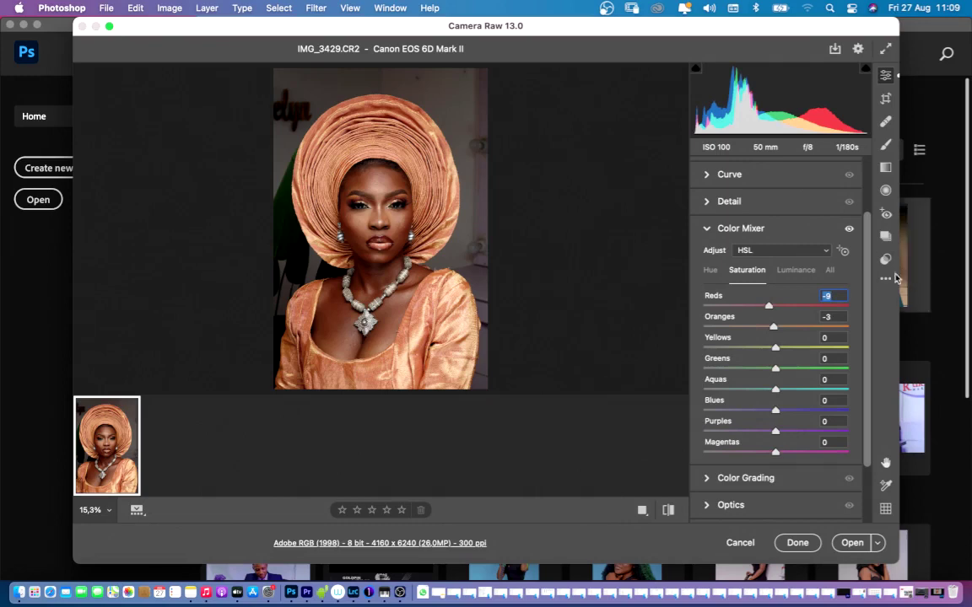
- Reopen the Basic adjustments and move the Camera Raw window slightly down the screen
drag(867, 280, 868, 202)
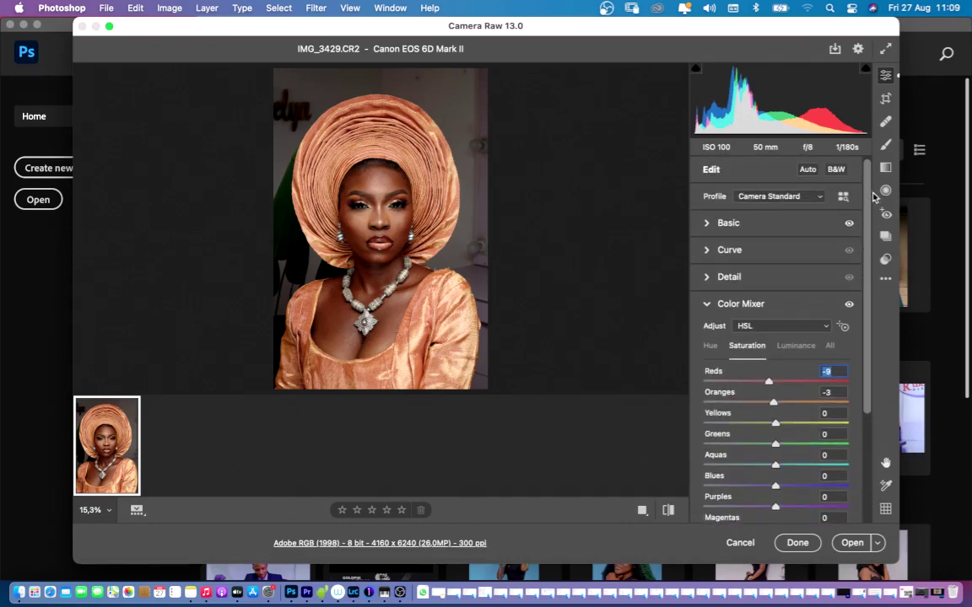
click(708, 223)
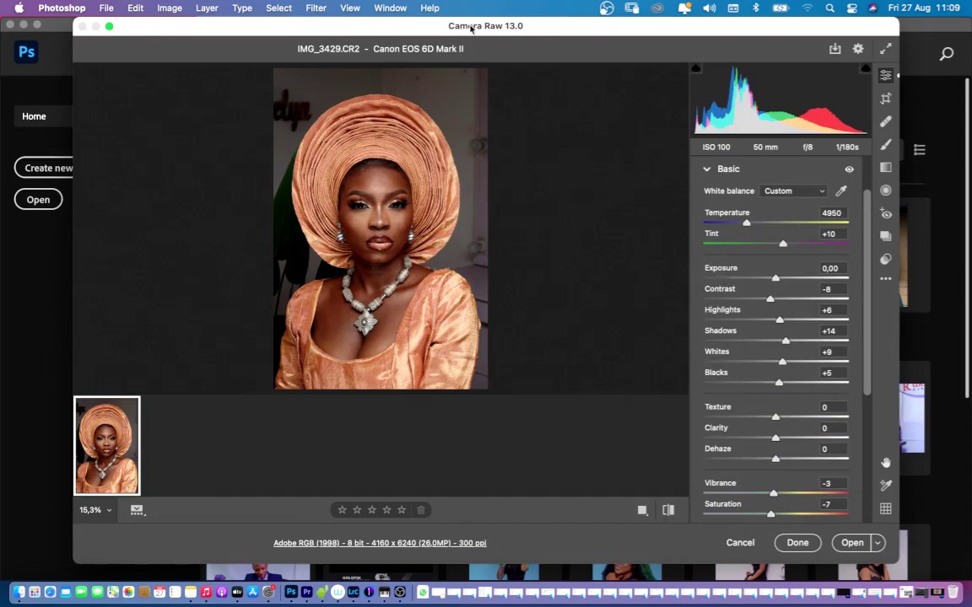
drag(477, 26, 475, 50)
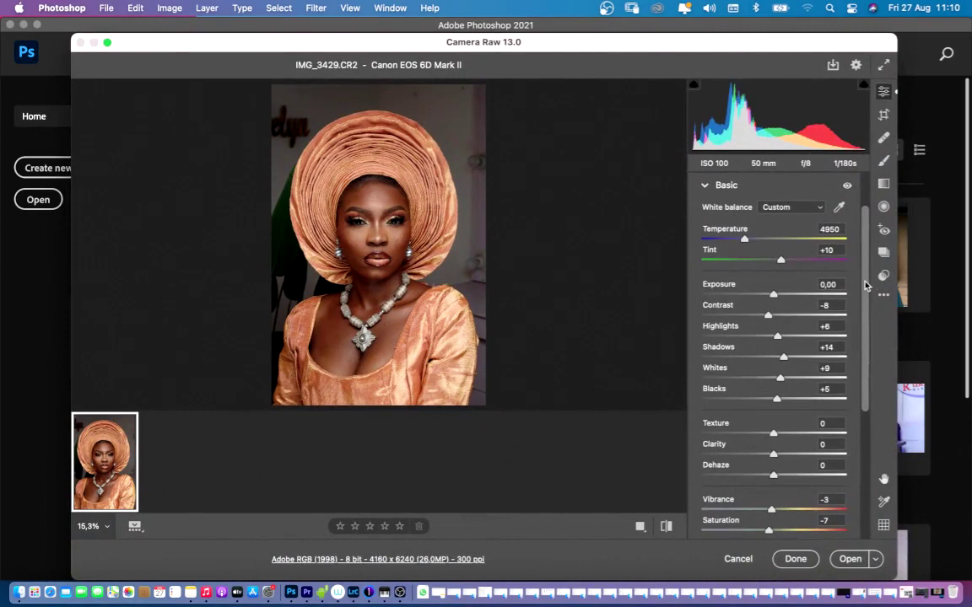
drag(864, 285, 849, 258)
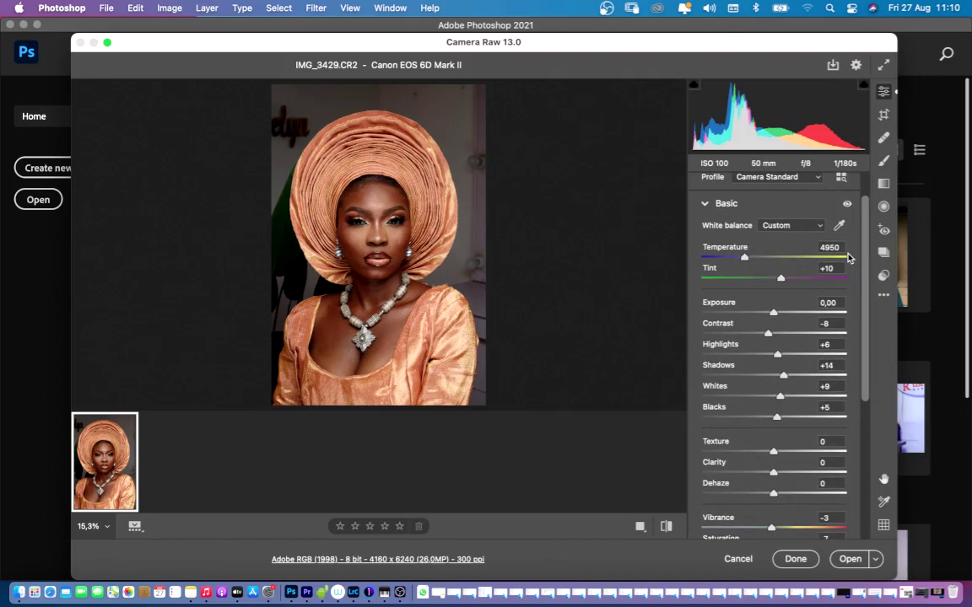
- Toggle repeatedly between the default and the adjusted settings to compare the overall effect on the portrait
click(666, 528)
click(665, 528)
click(665, 528)
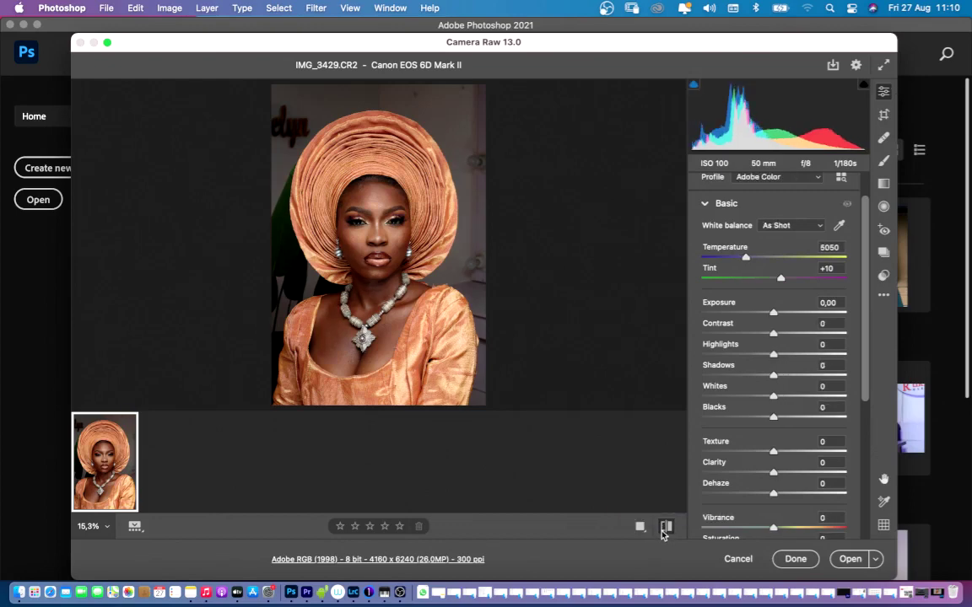
click(662, 528)
click(665, 528)
click(665, 527)
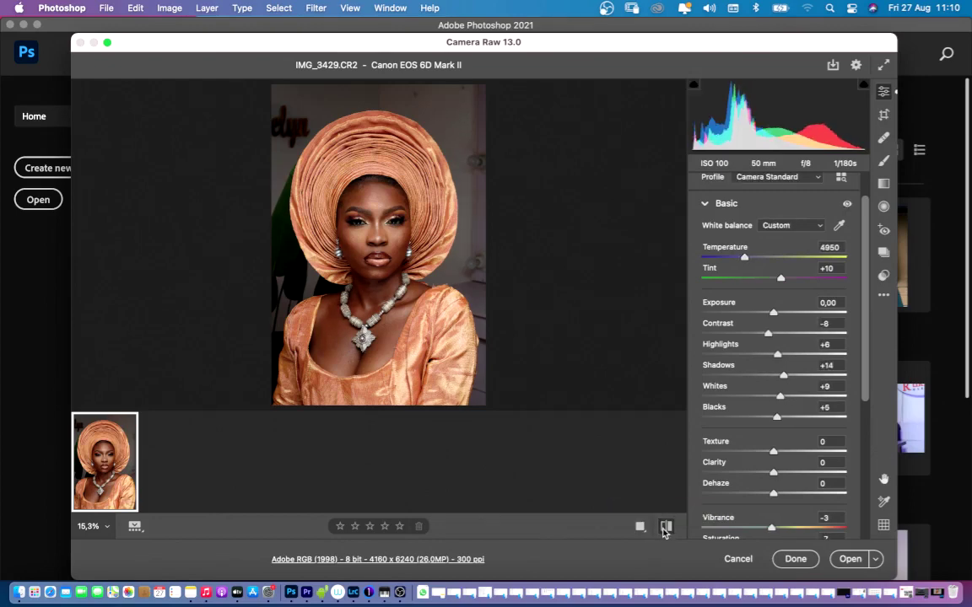
click(665, 528)
click(665, 528)
click(665, 528)
click(664, 528)
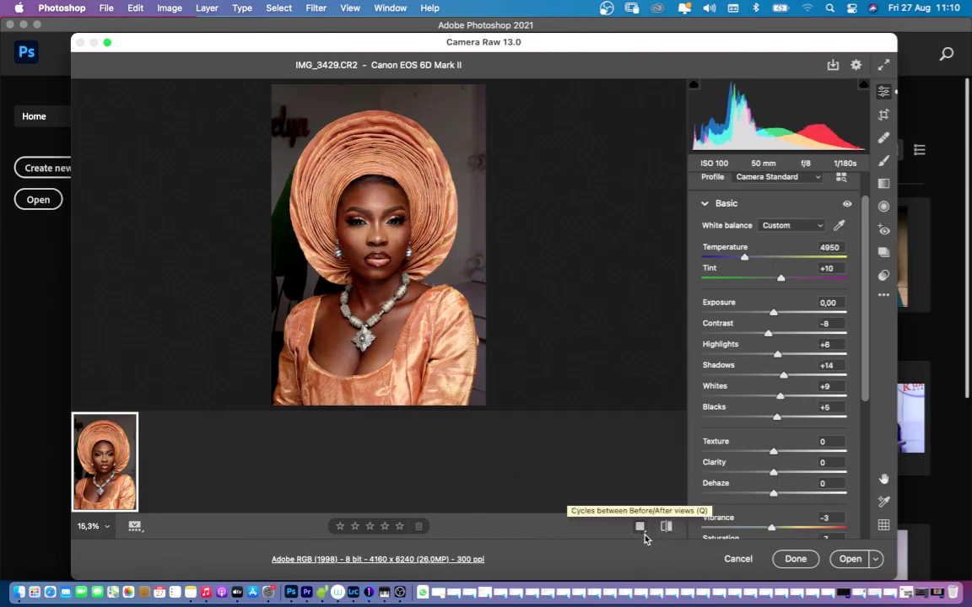
- Compare the original and edited portrait side by side, examining the skin around the eyes, nose and lips up close
click(642, 528)
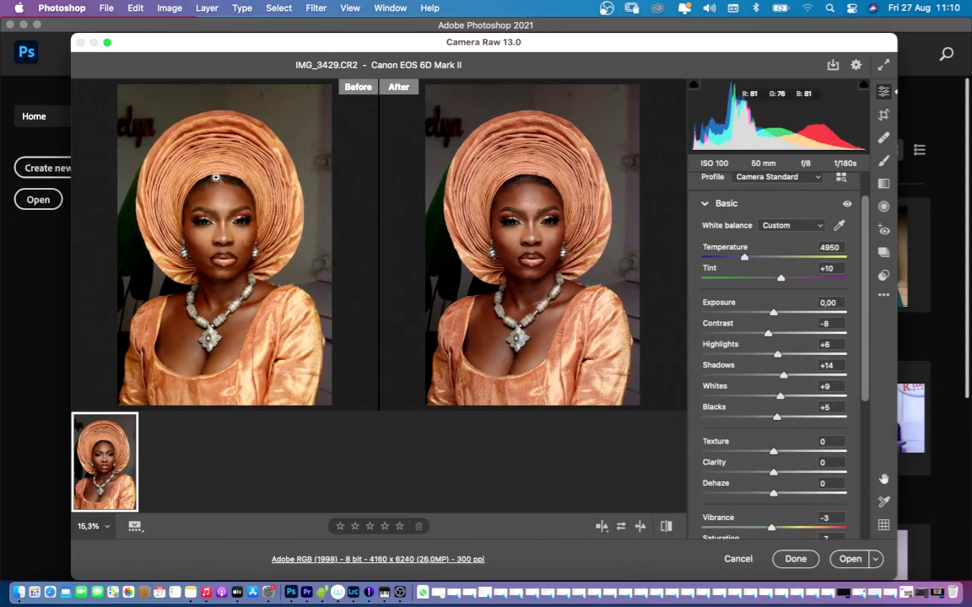
click(533, 229)
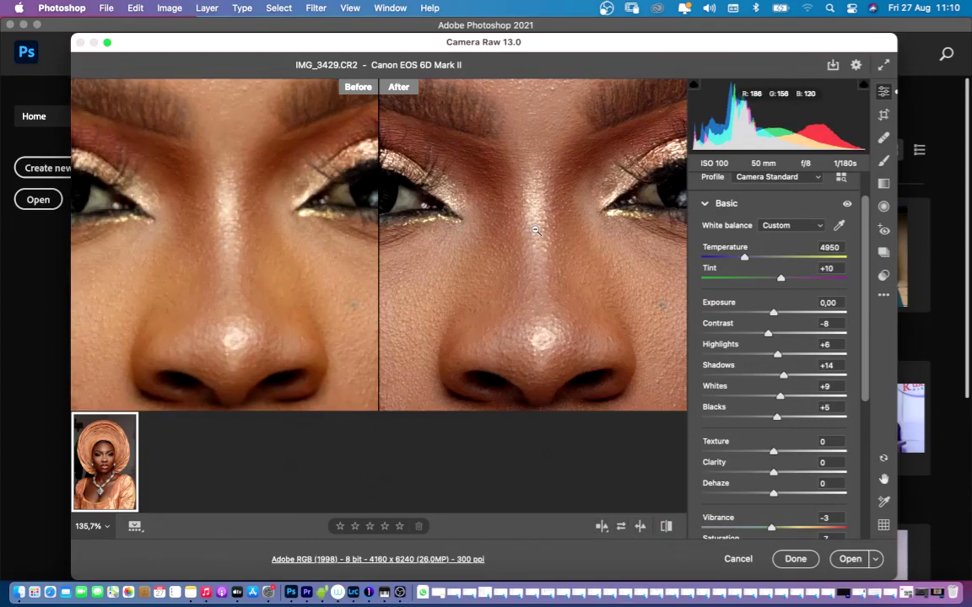
drag(514, 217, 461, 238)
scroll(467, 240, up, 2)
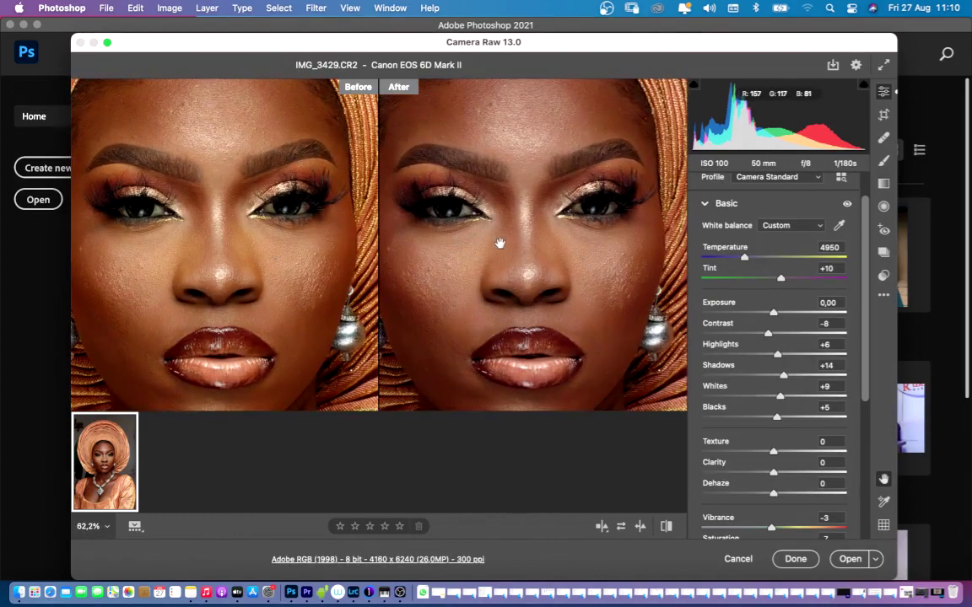
drag(498, 243, 501, 272)
key(super+0)
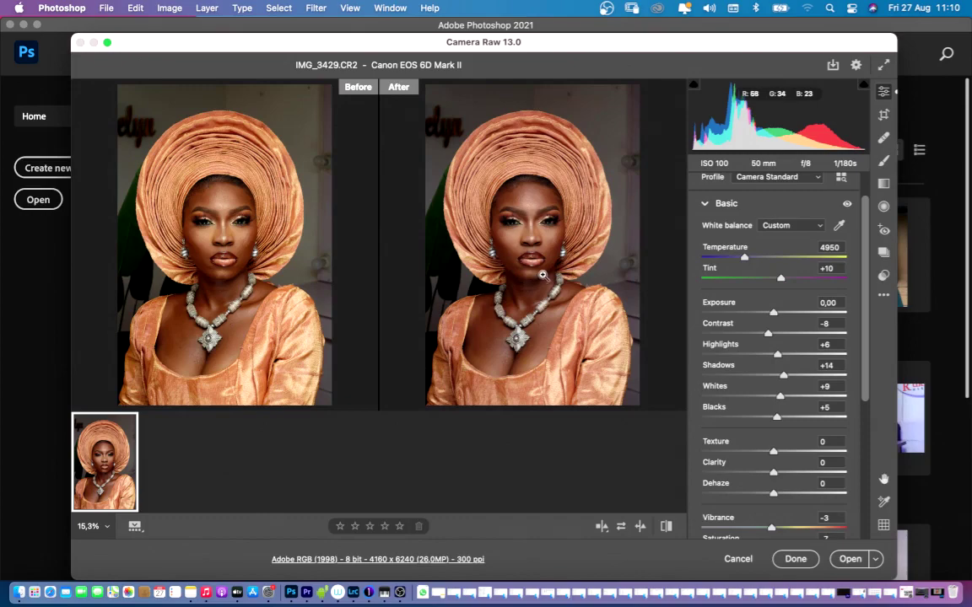
click(534, 253)
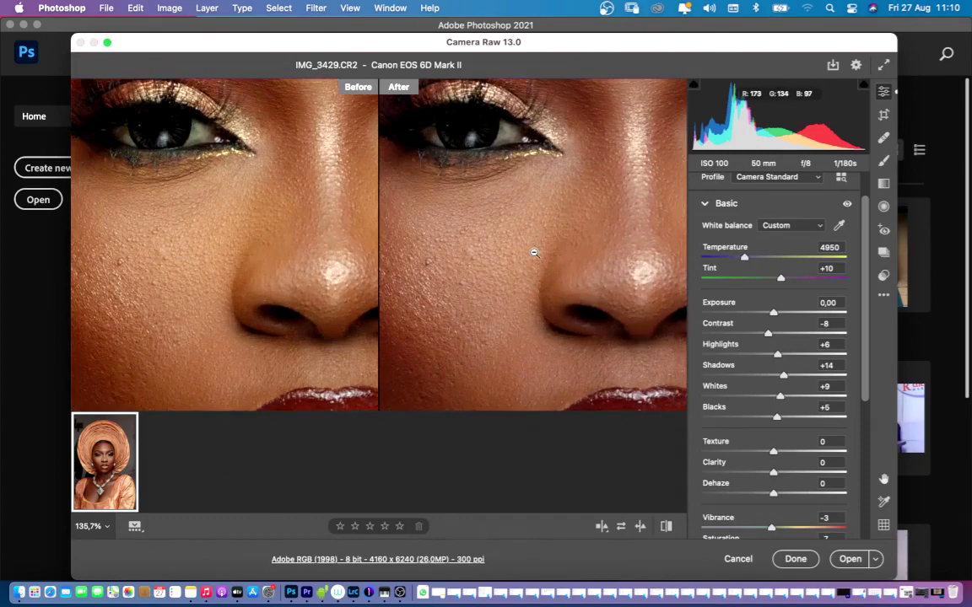
click(541, 240)
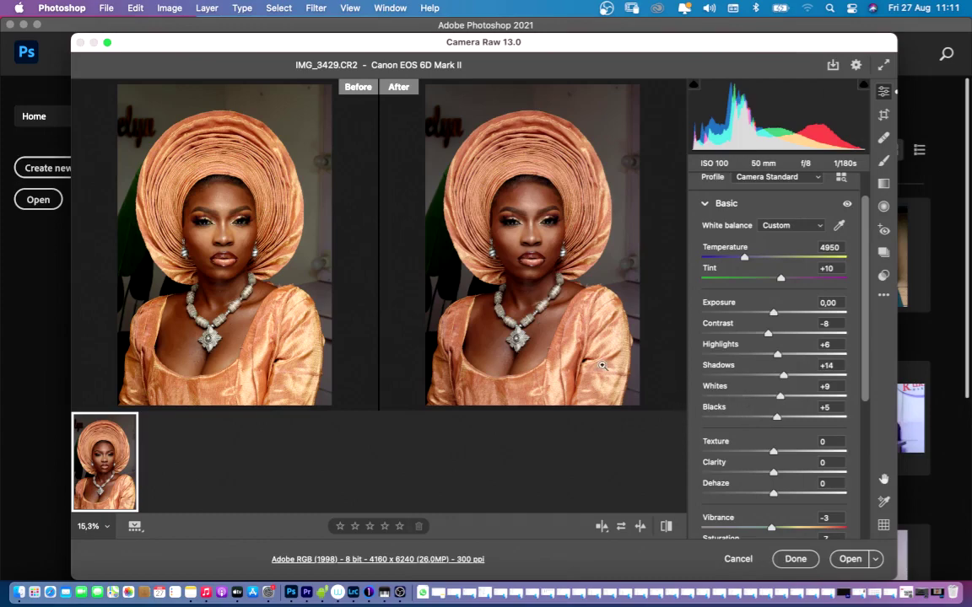
click(510, 209)
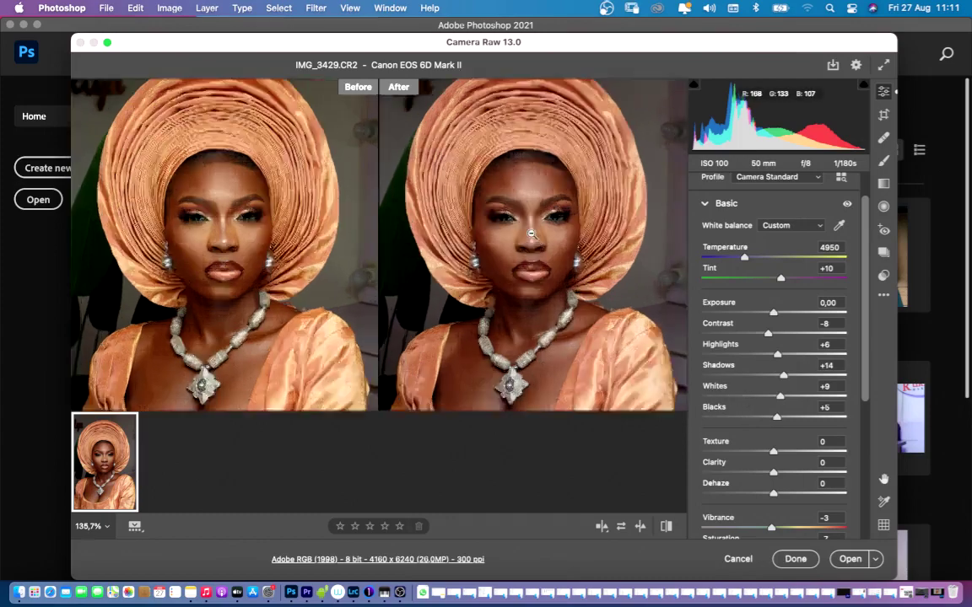
click(524, 249)
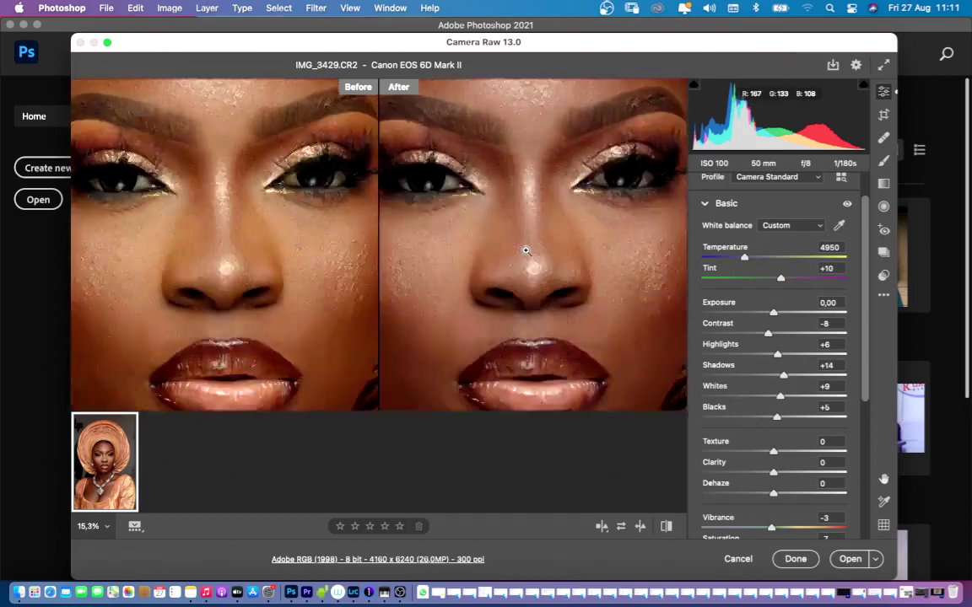
click(537, 259)
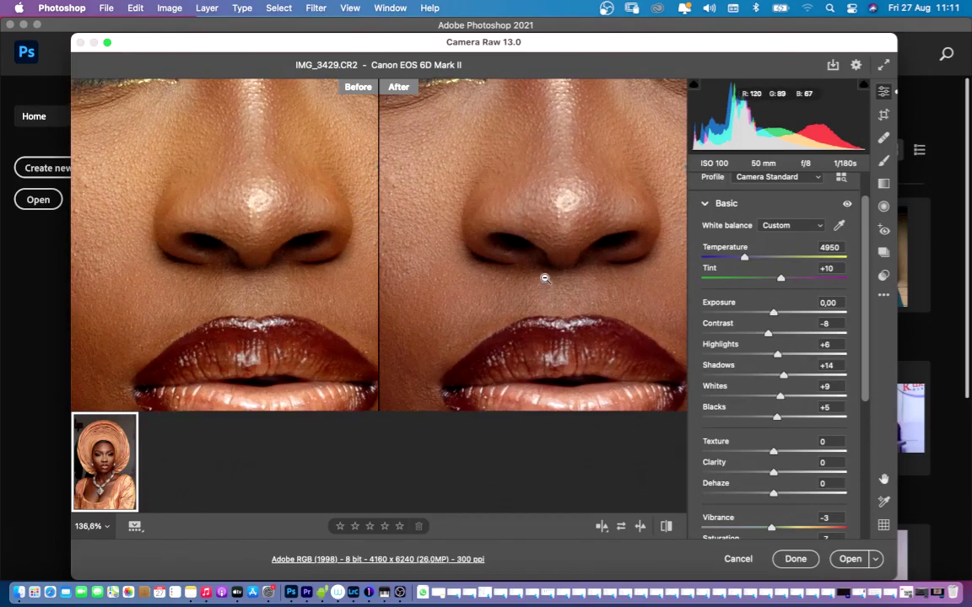
click(540, 278)
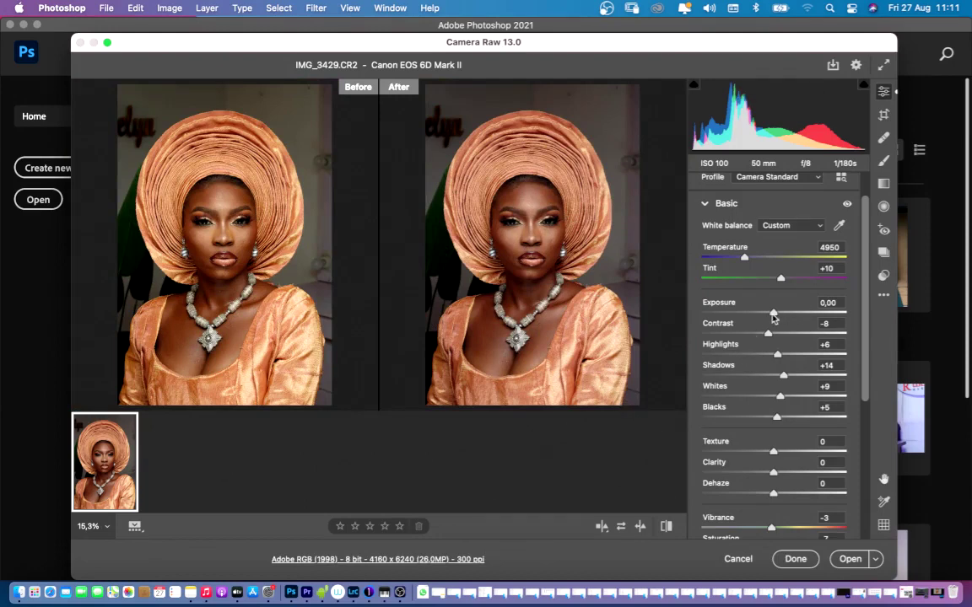
- Raise the photo's Exposure to +0.05 and open the adjusted raw image in Photoshop
drag(772, 316, 771, 317)
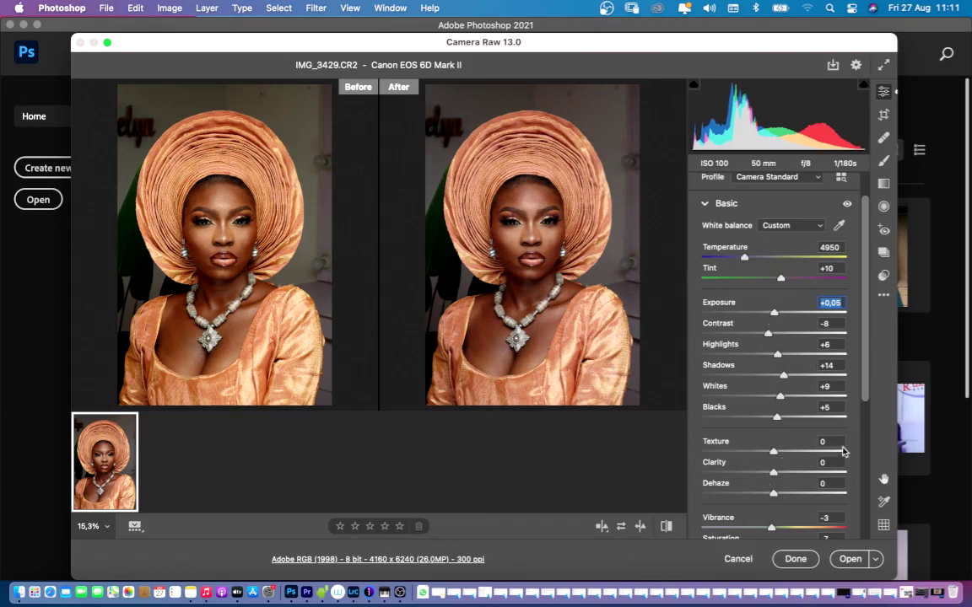
drag(863, 393, 856, 448)
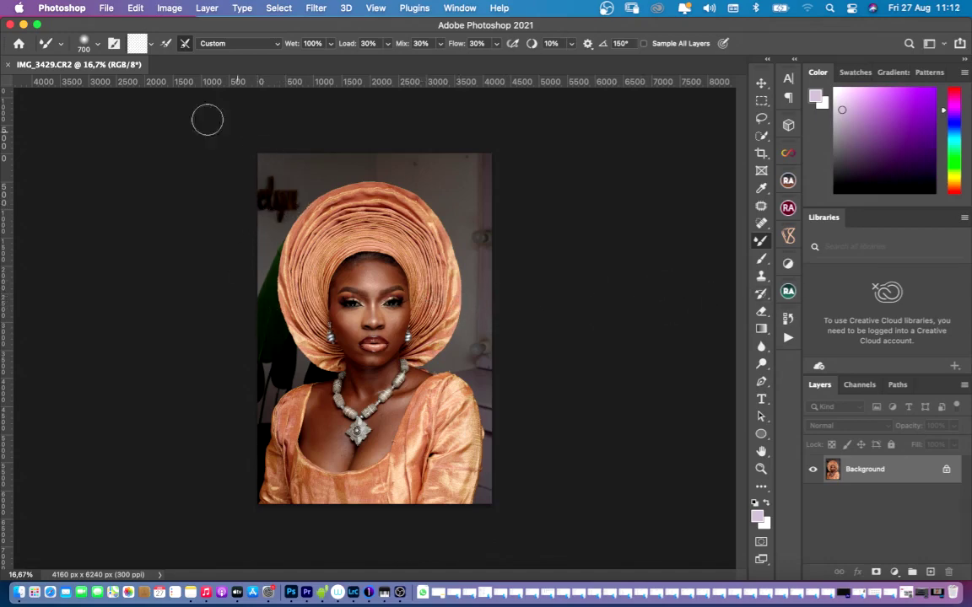
click(107, 9)
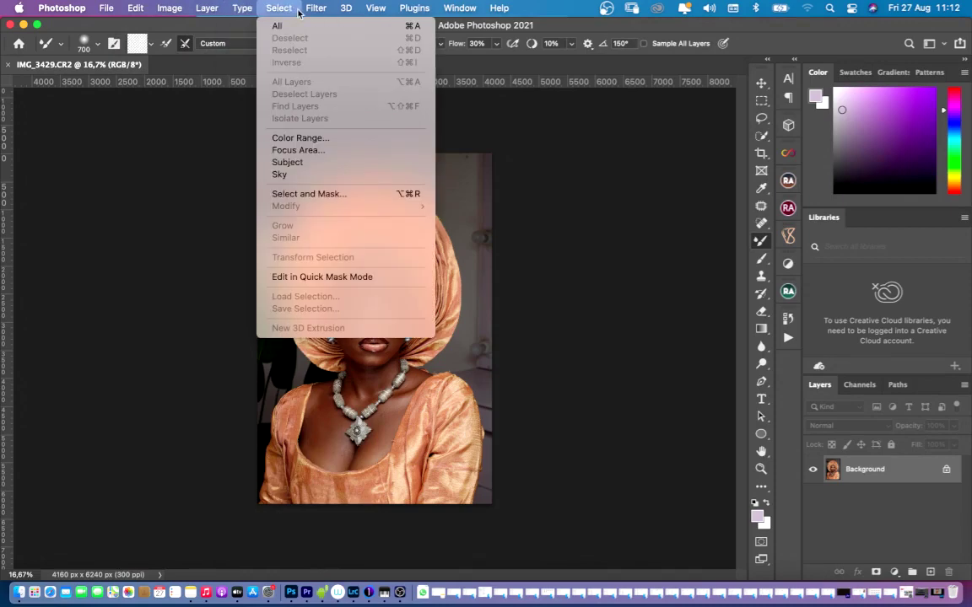
click(636, 277)
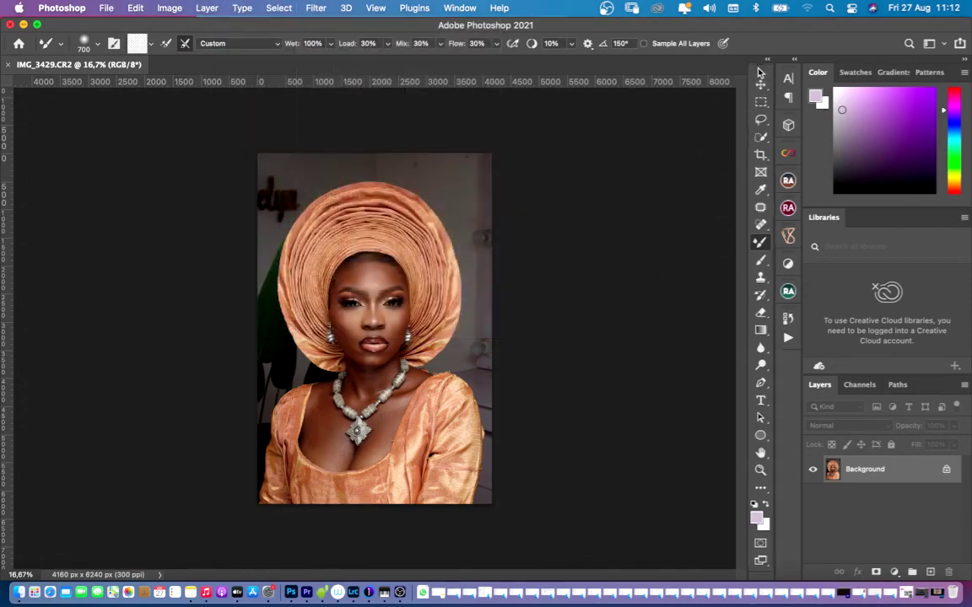
drag(763, 70, 757, 93)
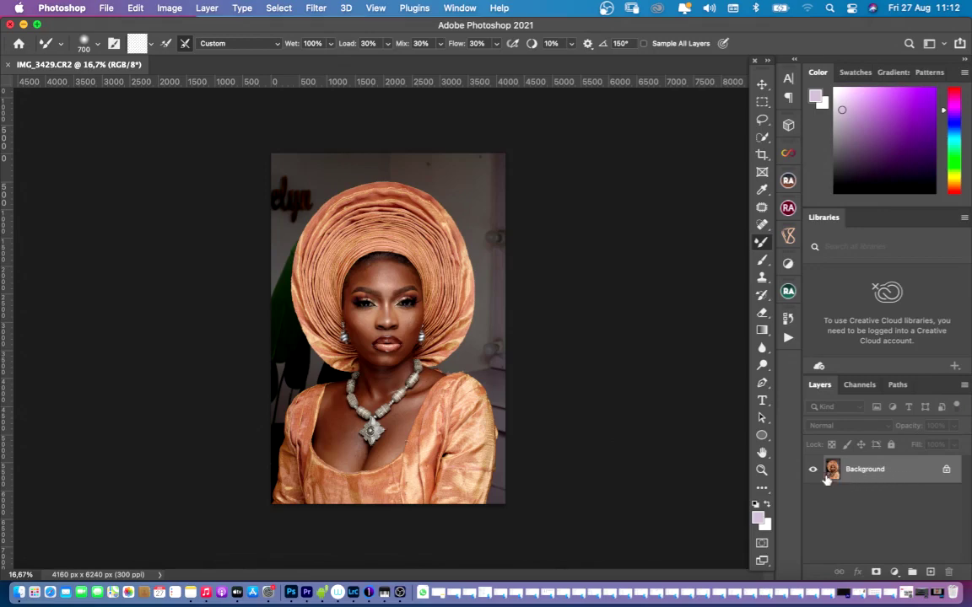
- Duplicate the Background layer under the name Background copy and select the copy for editing
right_click(886, 475)
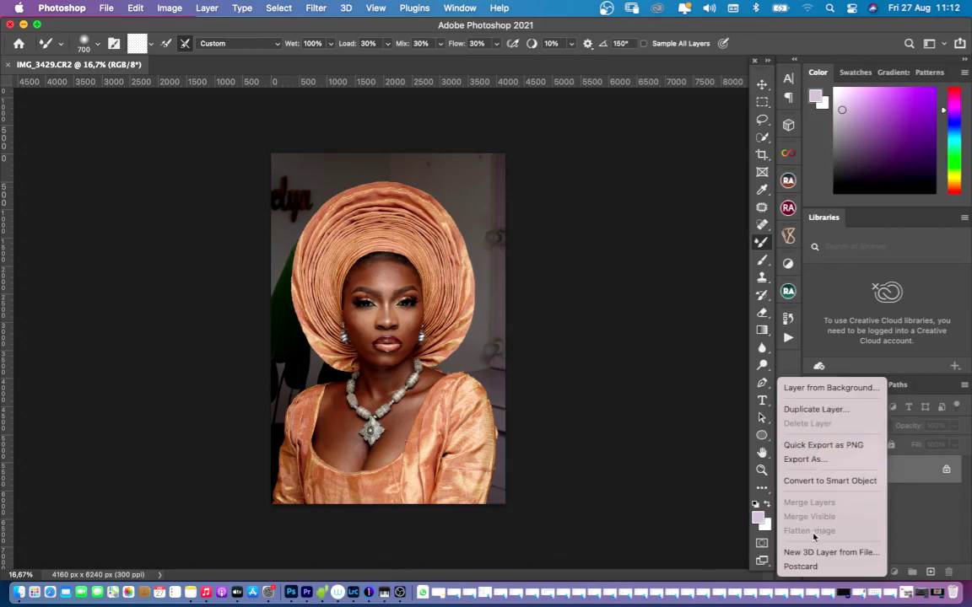
click(832, 410)
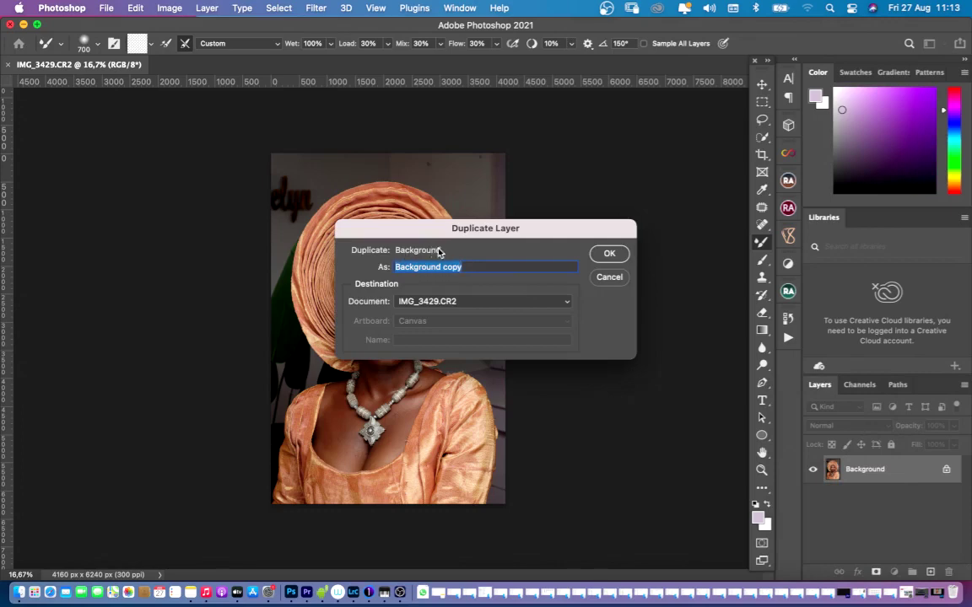
click(607, 252)
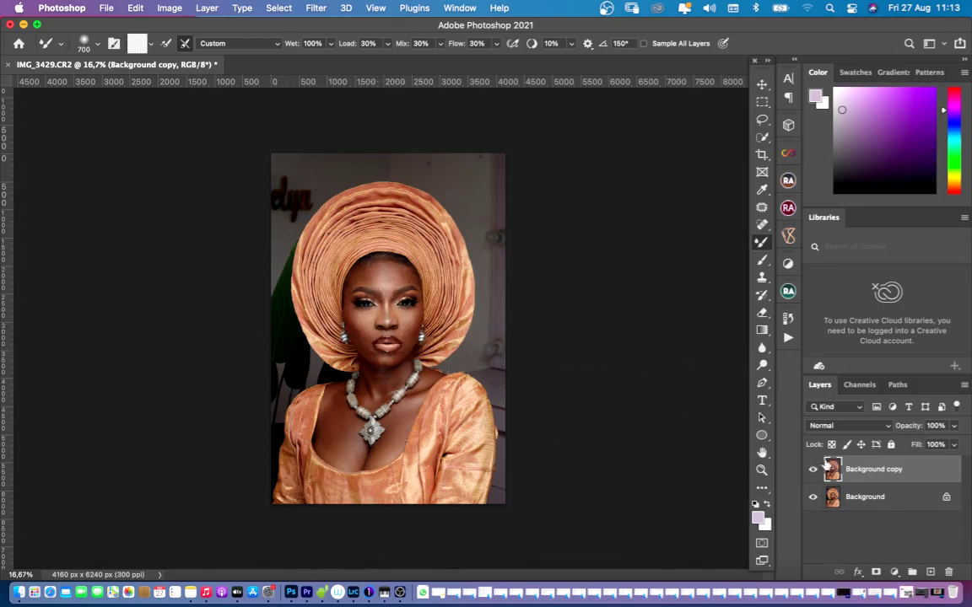
click(859, 498)
click(873, 473)
- Compare the portrait as a whole with close-up views of the skin around the nose, lips and cheeks
key(super+plus)
key(super+plus)
key(super+plus)
key(super+plus)
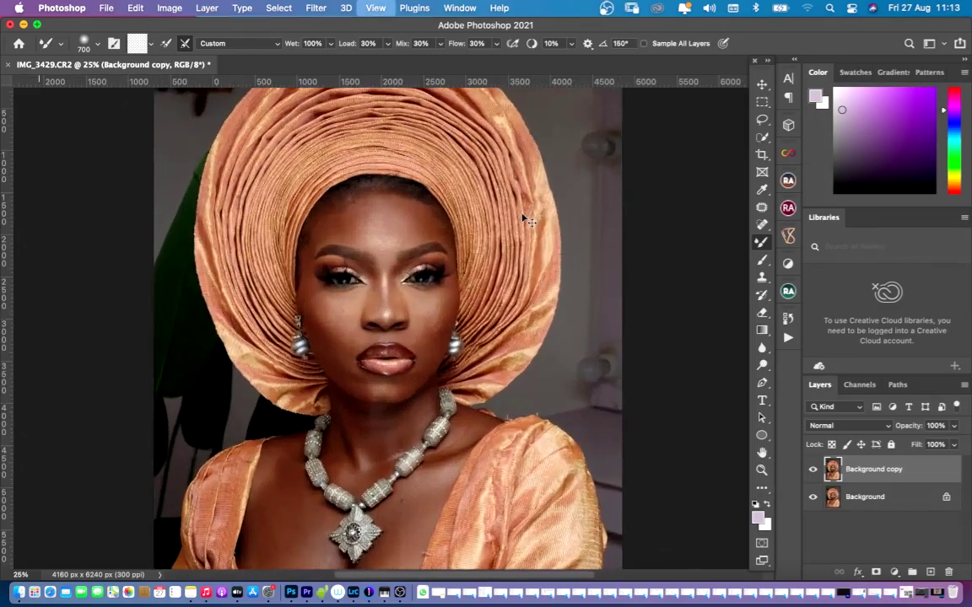
key(super+plus)
key(super+plus)
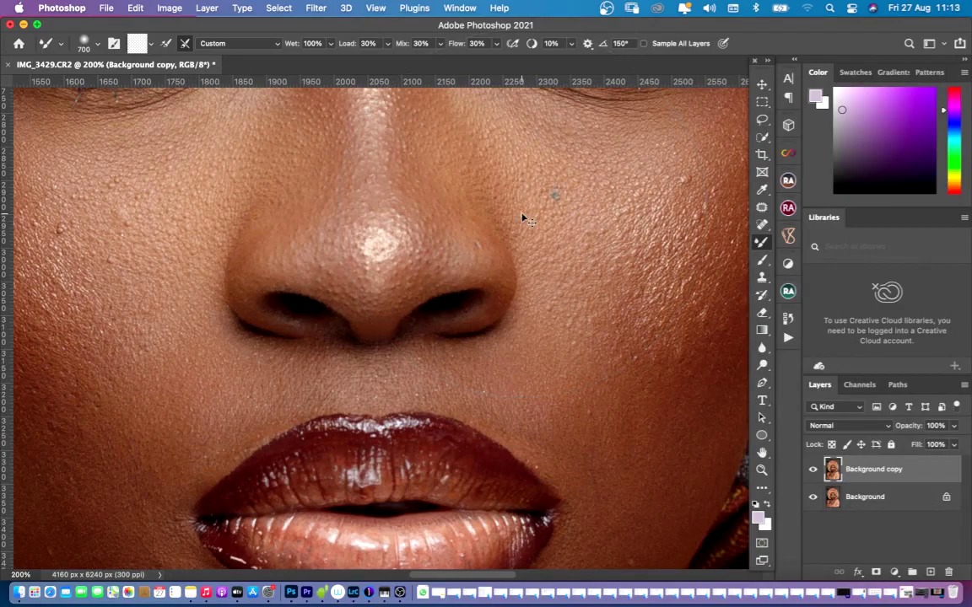
key(super+minus)
key(super+minus)
key(super+minus)
key(super+minus)
key(super+minus)
key(super+minus)
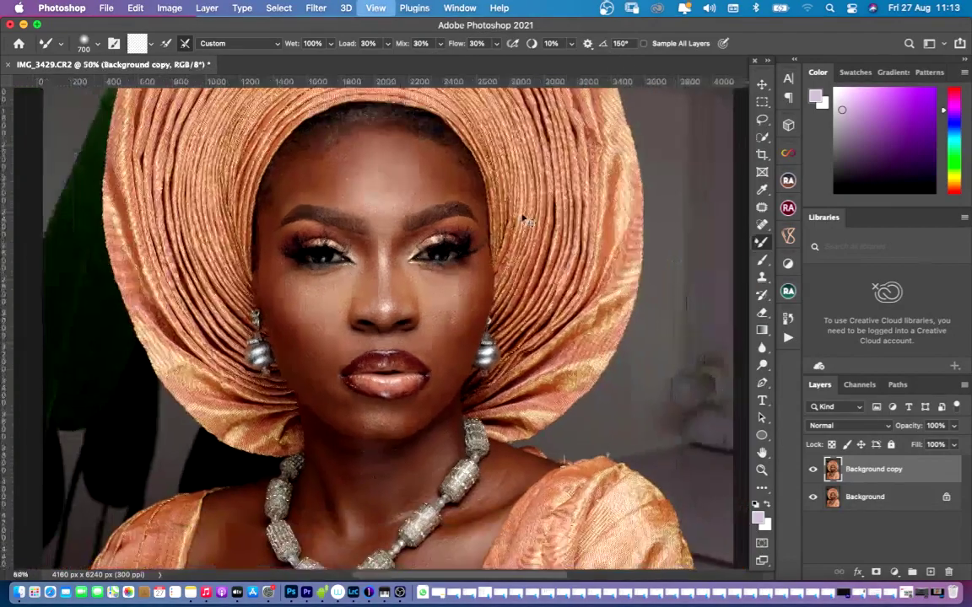
key(super+minus)
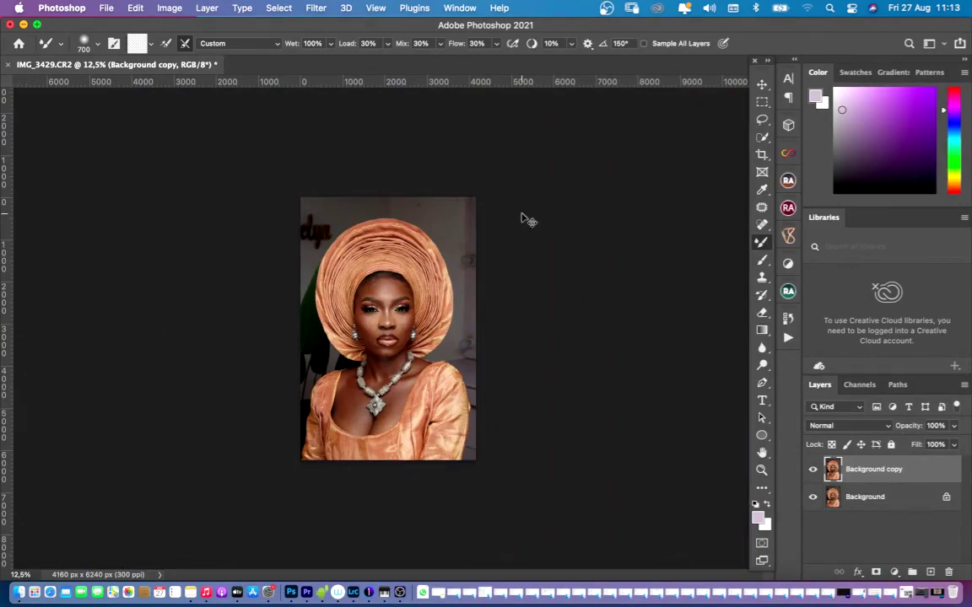
key(super+plus)
key(super+plus)
key(super+plus)
key(super+plus)
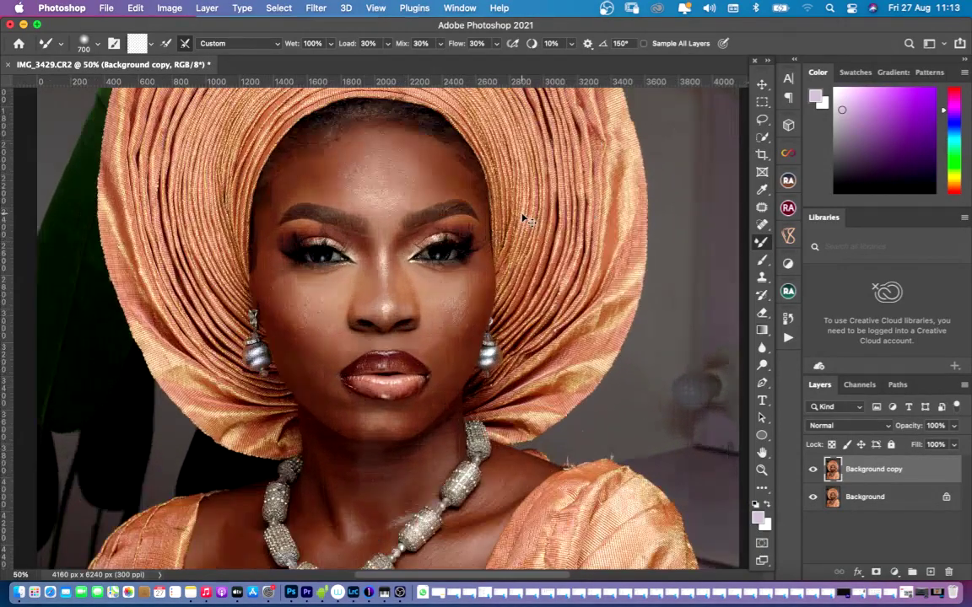
key(super+plus)
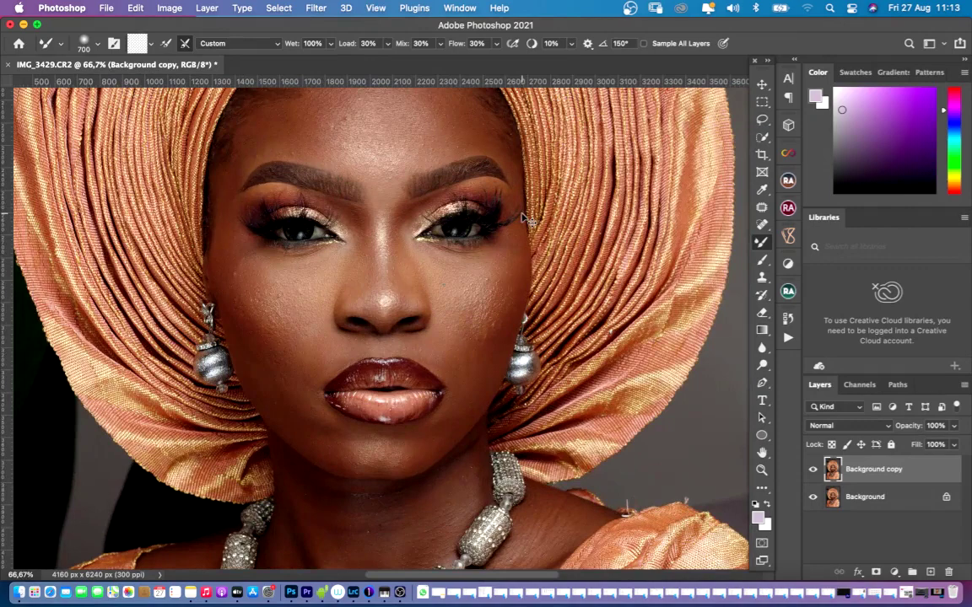
key(super+minus)
key(super+minus)
key(super+minus)
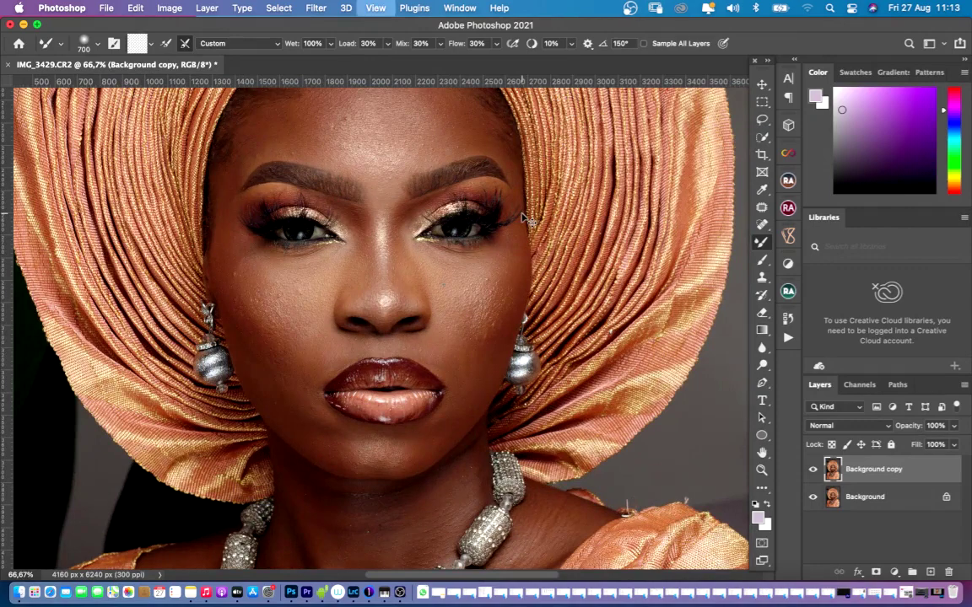
key(super+minus)
key(super+plus)
key(super+plus)
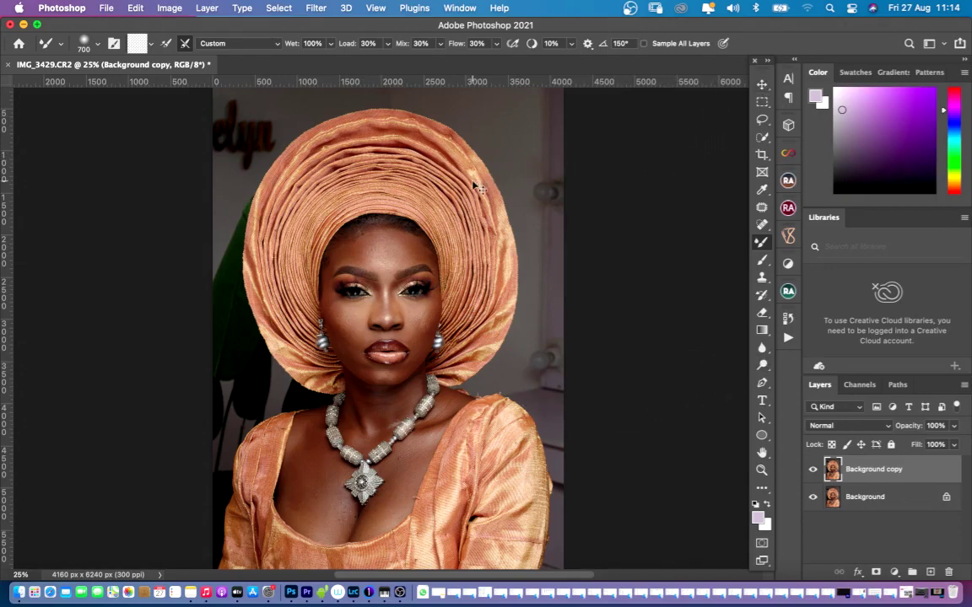
- Examine the skin on the forehead, around the eyebrows and under the eyes up close for blemishes
key(super+plus)
key(super+plus)
key(super+plus)
key(super+plus)
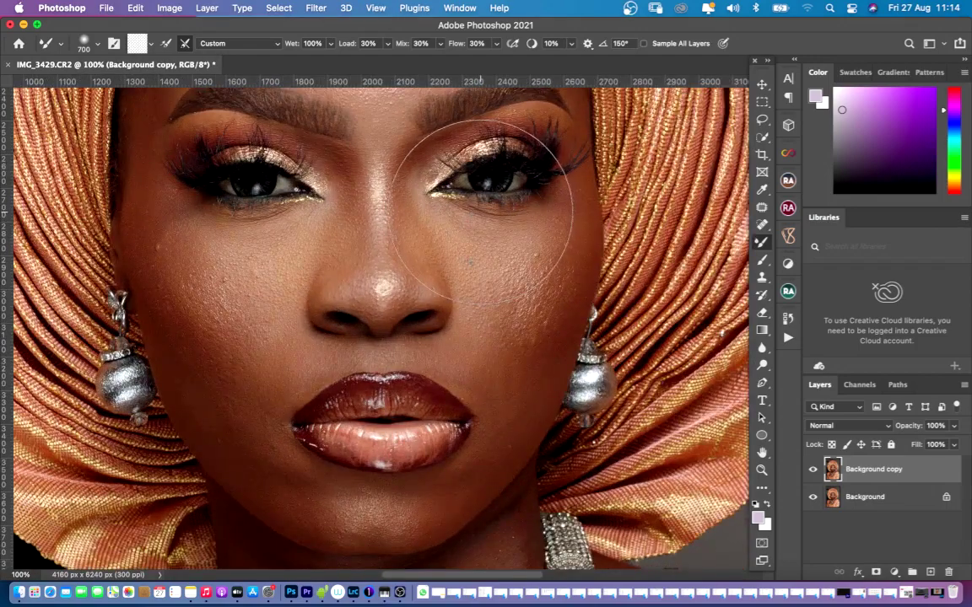
scroll(491, 209, up, 5)
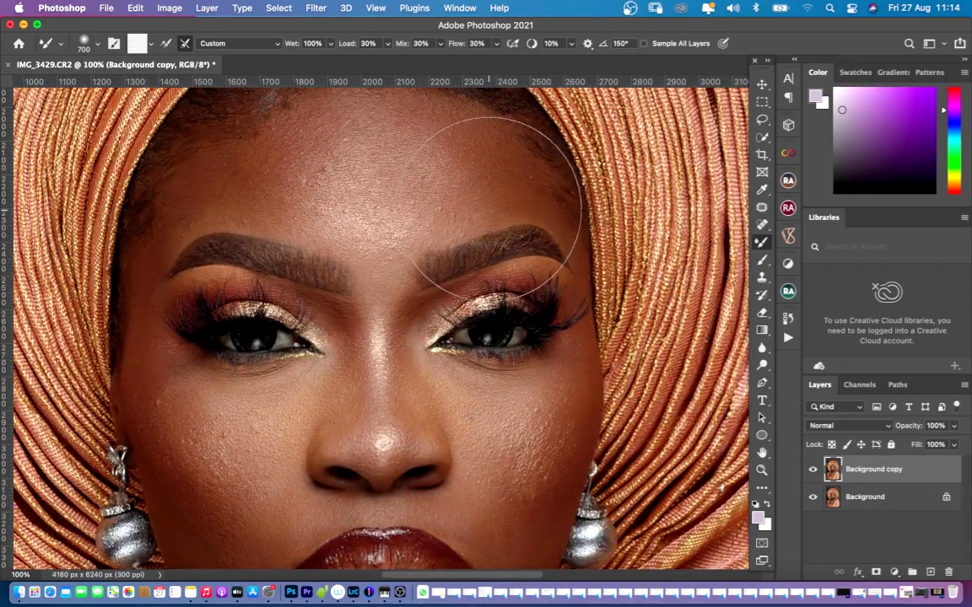
scroll(483, 211, up, 2)
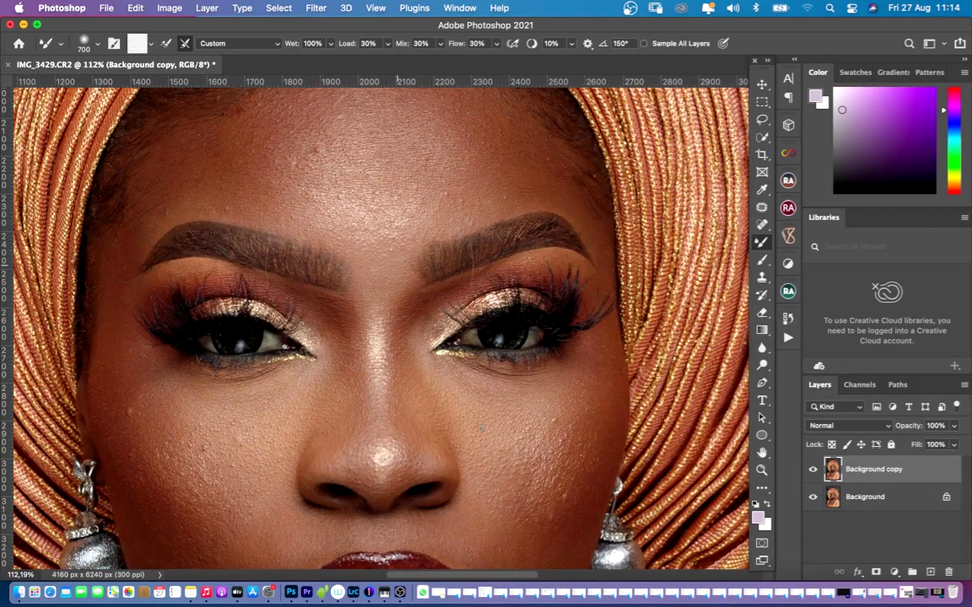
scroll(371, 270, up, 1)
scroll(396, 314, up, 3)
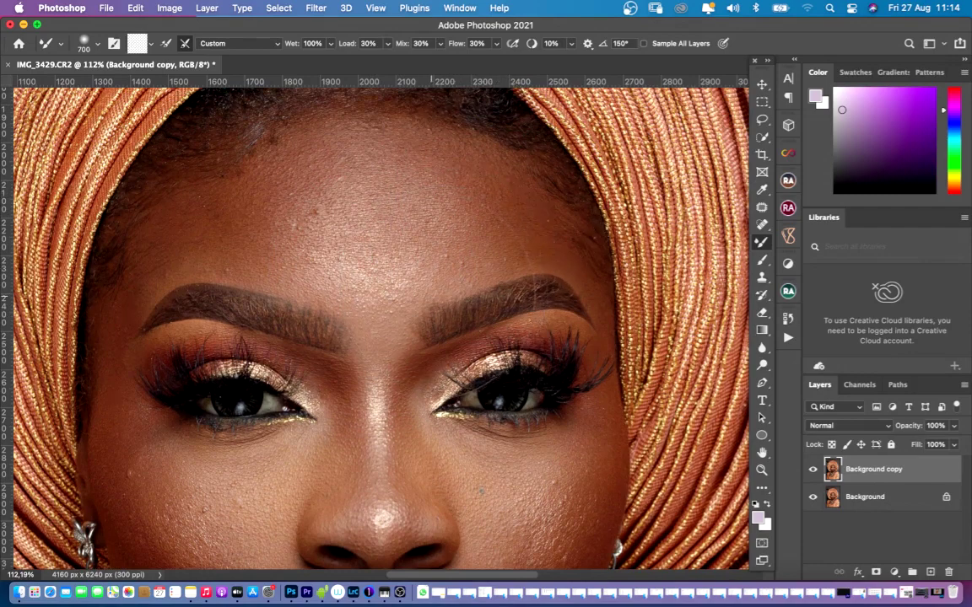
key(bracketleft)
key(bracketleft)
key(bracketleft)
key(bracketleft)
key(bracketleft)
key(bracketleft)
key(bracketleft)
key(bracketleft)
key(bracketleft)
key(bracketright)
key(v)
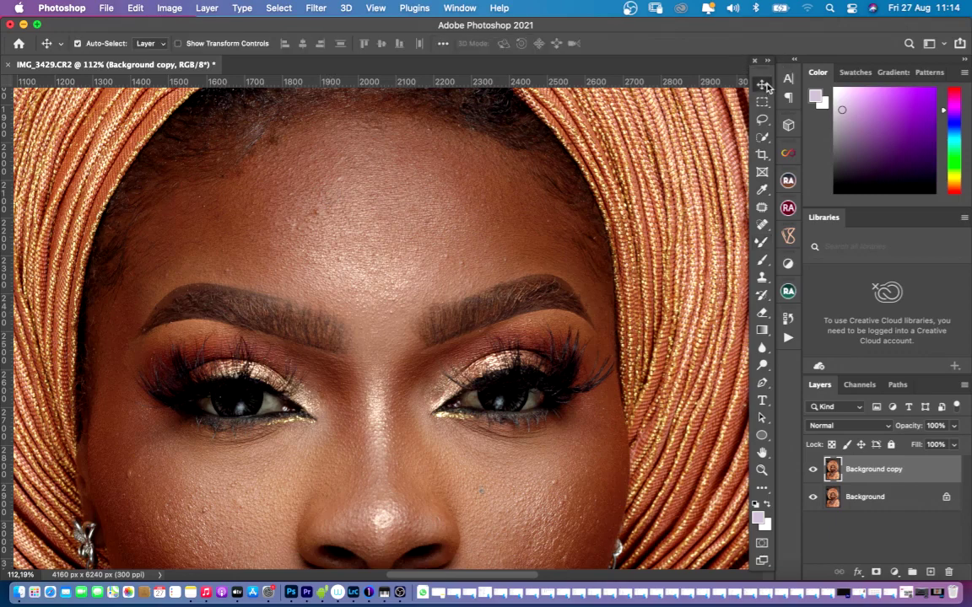
- Activate the Spot Healing Brush in Content-Aware mode with a brush size of 15
click(762, 224)
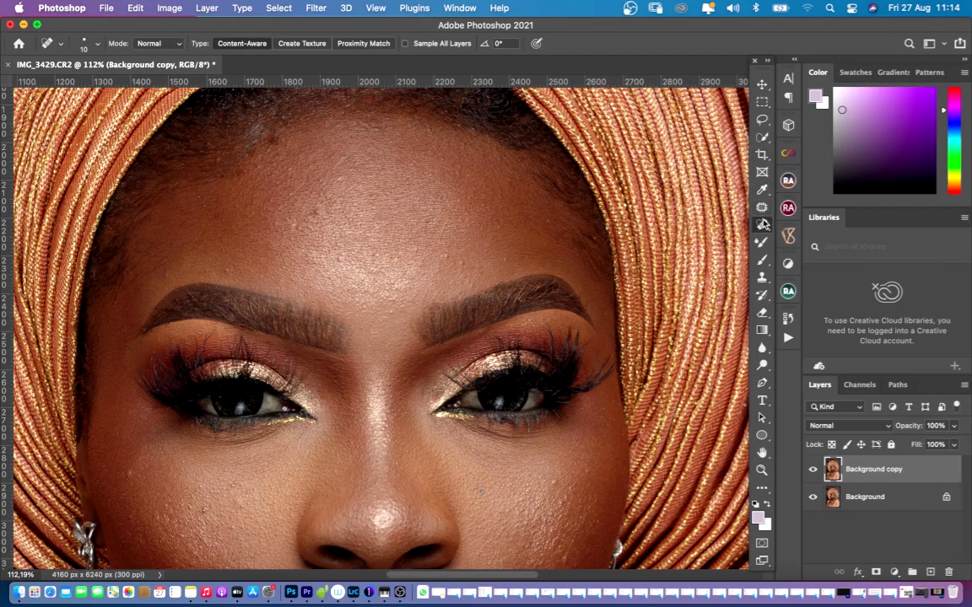
right_click(762, 222)
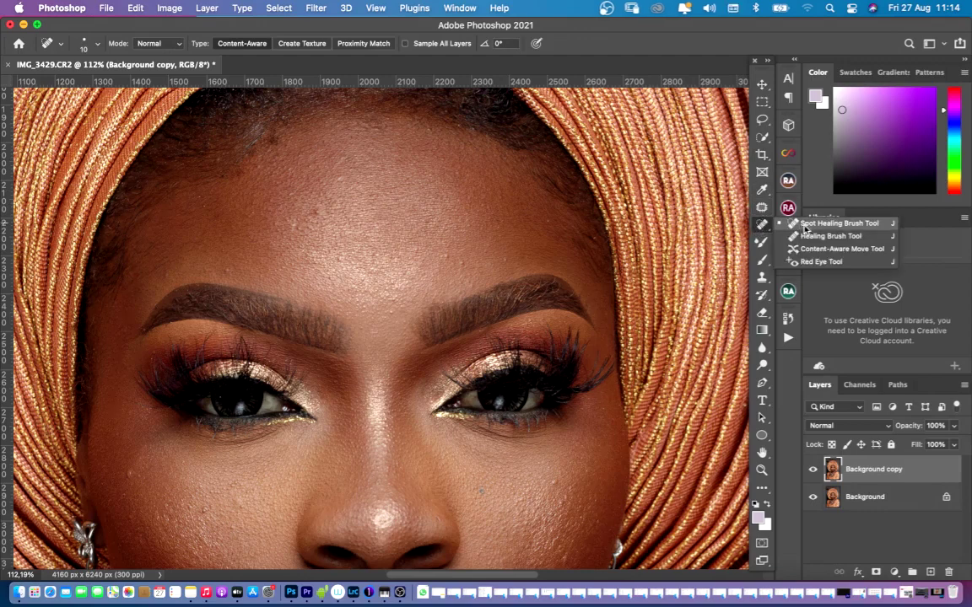
click(727, 207)
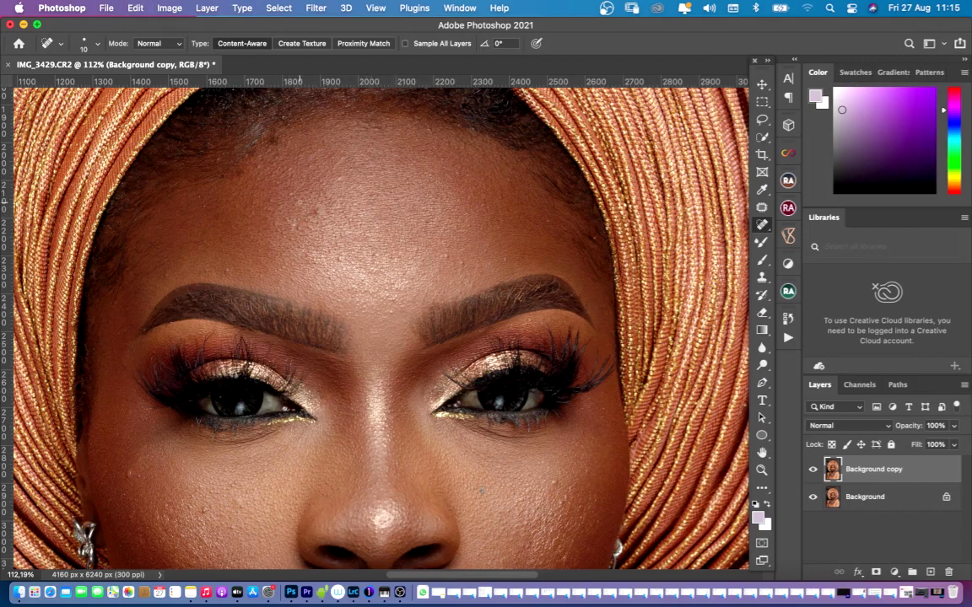
key(bracketright)
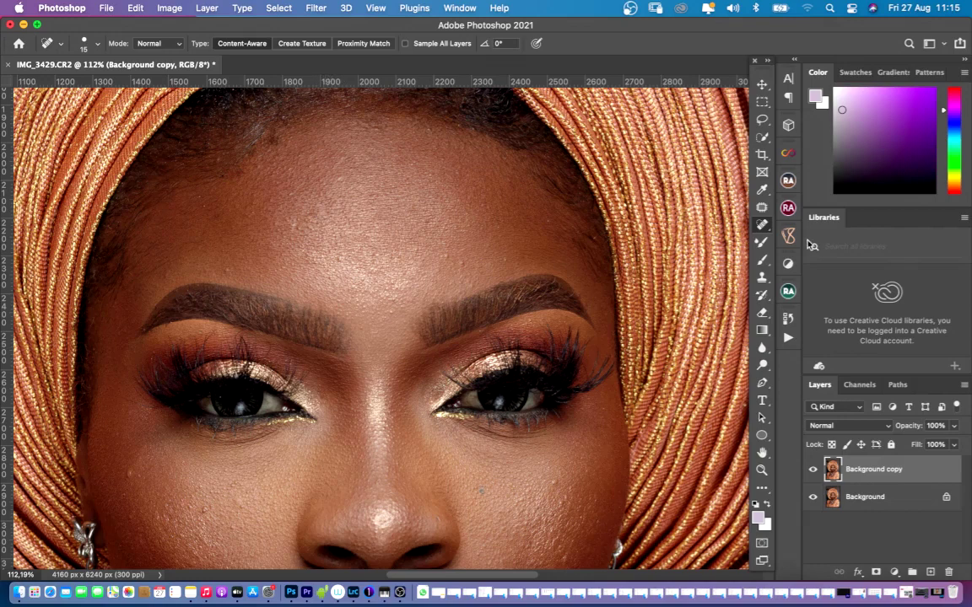
right_click(762, 225)
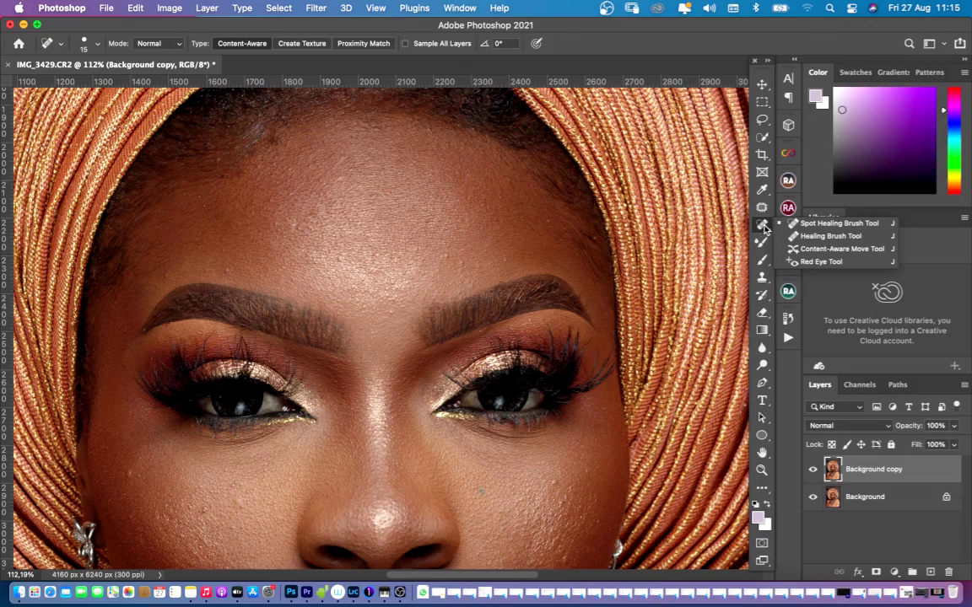
click(765, 226)
right_click(765, 225)
click(837, 223)
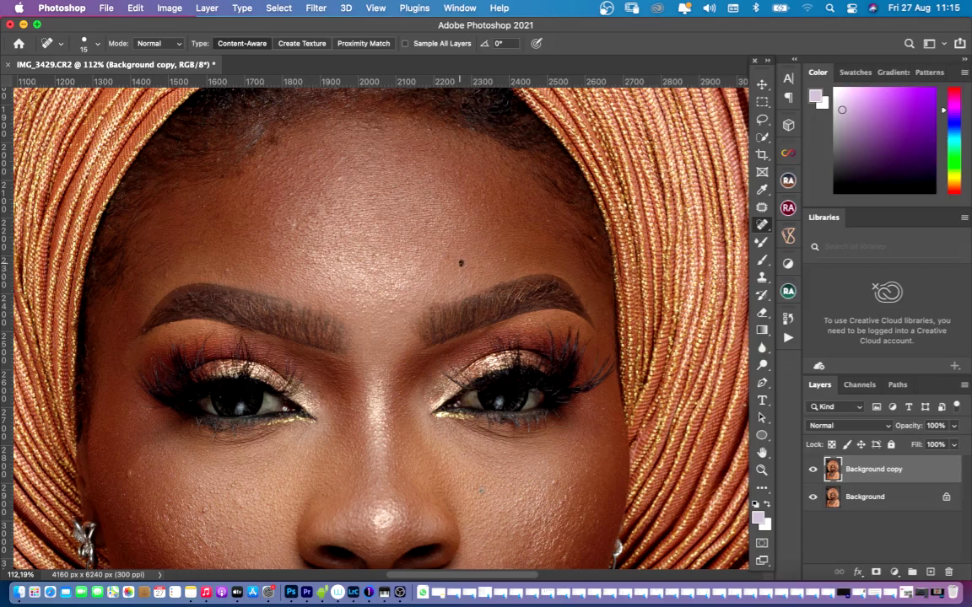
- Heal the small blemishes above the outer ends of both eyebrows on the Background copy layer
click(506, 260)
click(496, 227)
drag(169, 274, 166, 276)
- Heal the spots across the upper forehead, from the hairline on the photo's left side to the centre
click(289, 193)
click(276, 179)
click(282, 185)
drag(289, 165, 284, 171)
click(313, 163)
click(317, 154)
click(324, 145)
click(330, 147)
click(333, 137)
click(345, 139)
click(359, 130)
click(382, 128)
click(393, 141)
click(379, 128)
click(388, 120)
click(414, 164)
click(428, 176)
click(432, 174)
click(422, 173)
- Heal the remaining spots on the lower forehead just above and between the eyebrows
scroll(354, 240, down, 3)
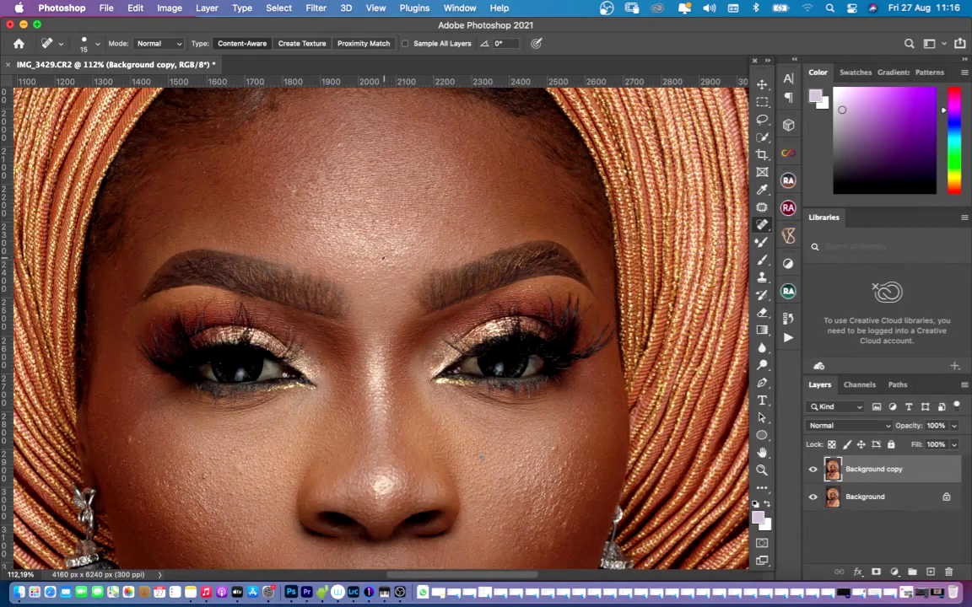
drag(391, 262, 389, 270)
click(340, 226)
- Heal the blemishes on the upper cheek below the eye on the photo's right side
scroll(368, 255, down, 3)
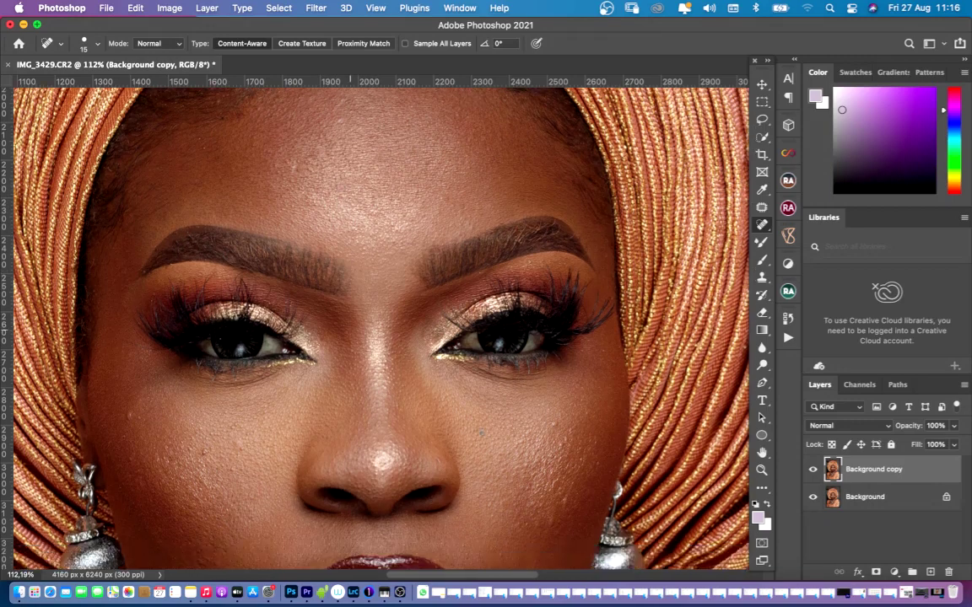
scroll(534, 297, down, 1)
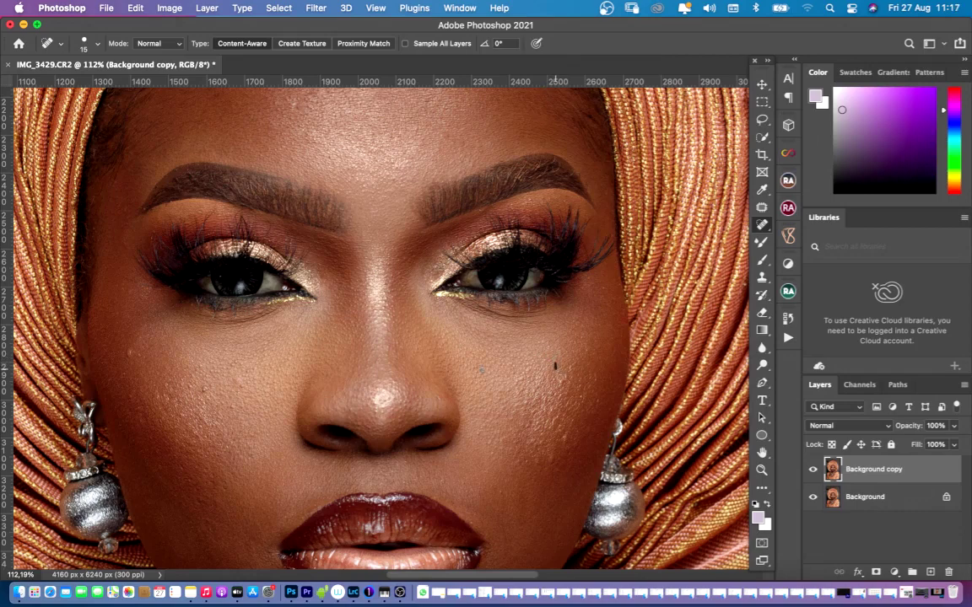
click(564, 379)
click(568, 371)
click(579, 337)
mouse_move(546, 345)
mouse_down()
mouse_move(529, 342)
mouse_move(542, 343)
mouse_move(536, 353)
mouse_up()
- Add a Black & White adjustment layer above Background copy with Reds at -18 to make blemishes stand out
scroll(569, 365, down, 5)
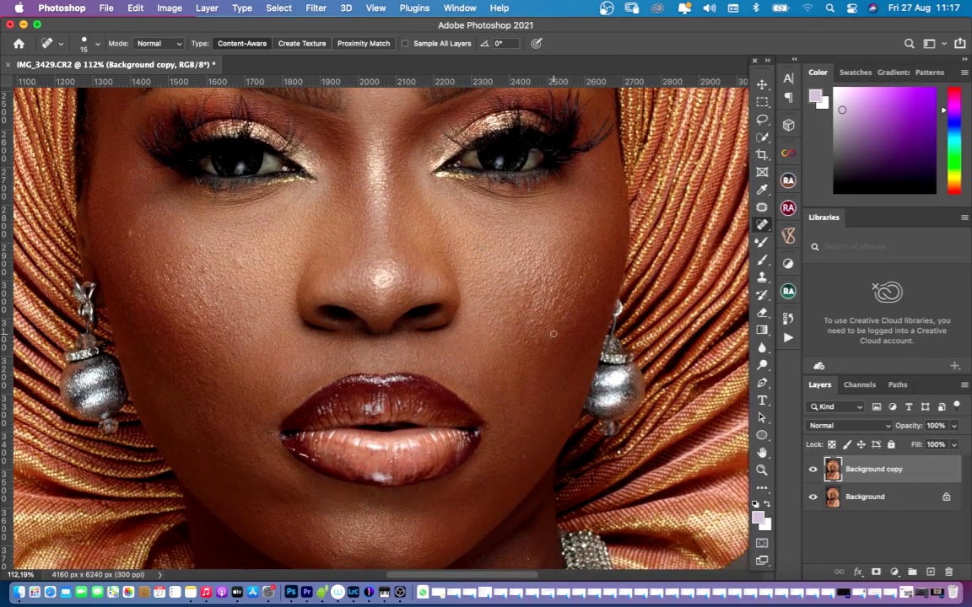
click(894, 572)
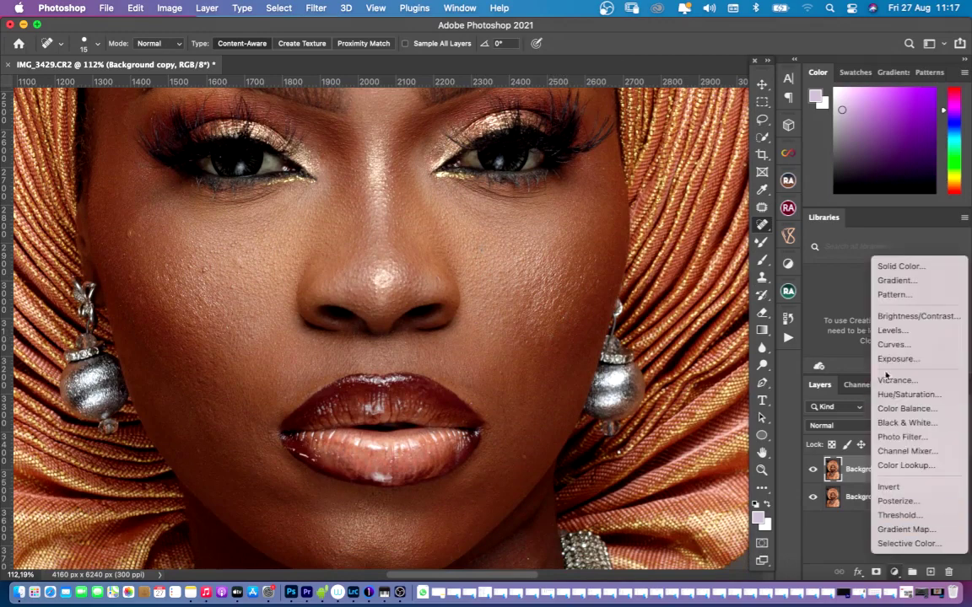
click(899, 424)
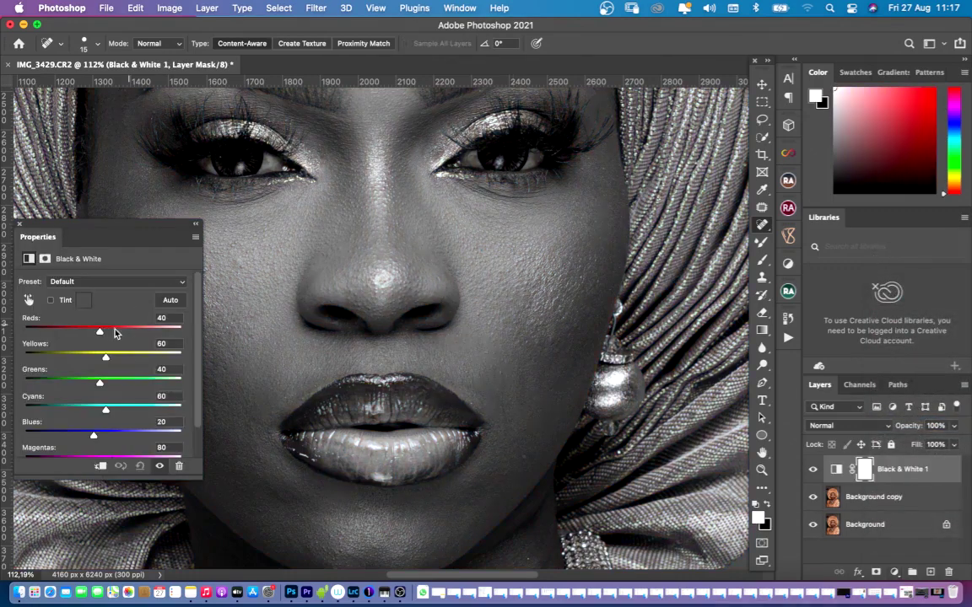
drag(98, 332, 82, 331)
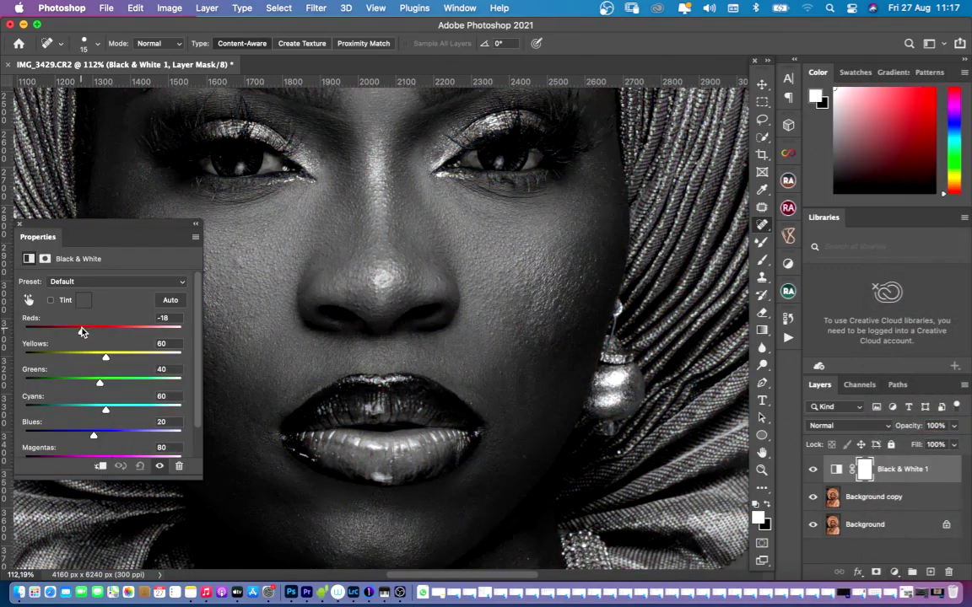
click(19, 225)
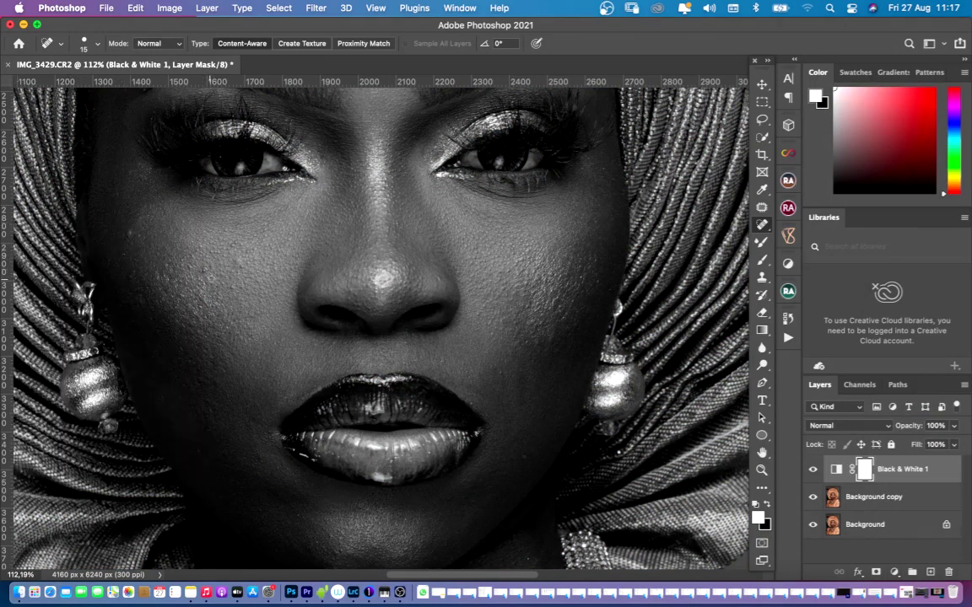
- Heal the bumps on the cheek on the photo's left side, working on the Background copy layer
click(835, 499)
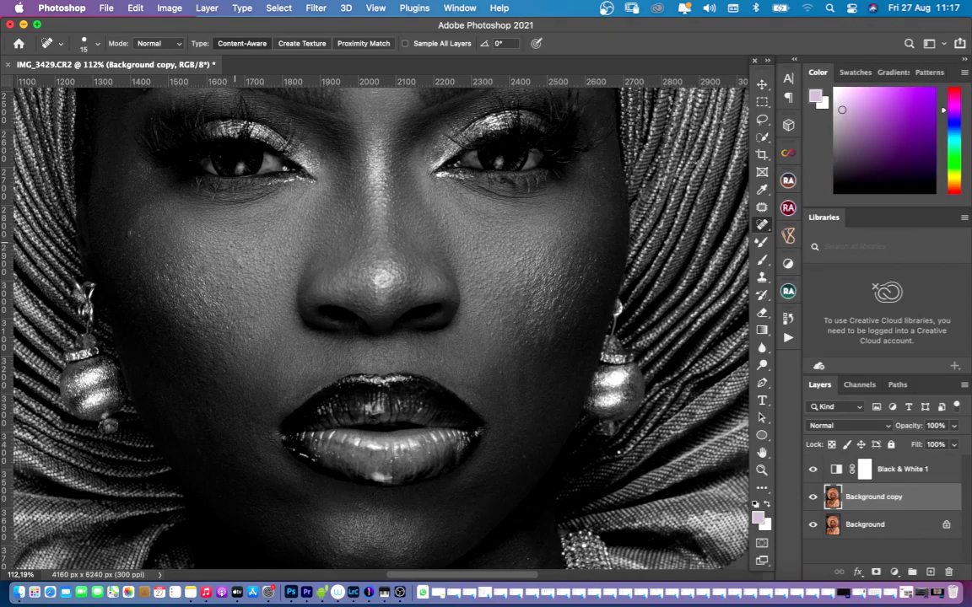
click(226, 249)
click(241, 246)
drag(147, 226, 152, 235)
click(194, 315)
click(236, 266)
- Heal the spots on the cheek beside and below the nose on the photo's right side with the Spot Healing Brush
key(super+0)
key(super+equal)
key(super+equal)
key(super+equal)
key(super+equal)
key(super+equal)
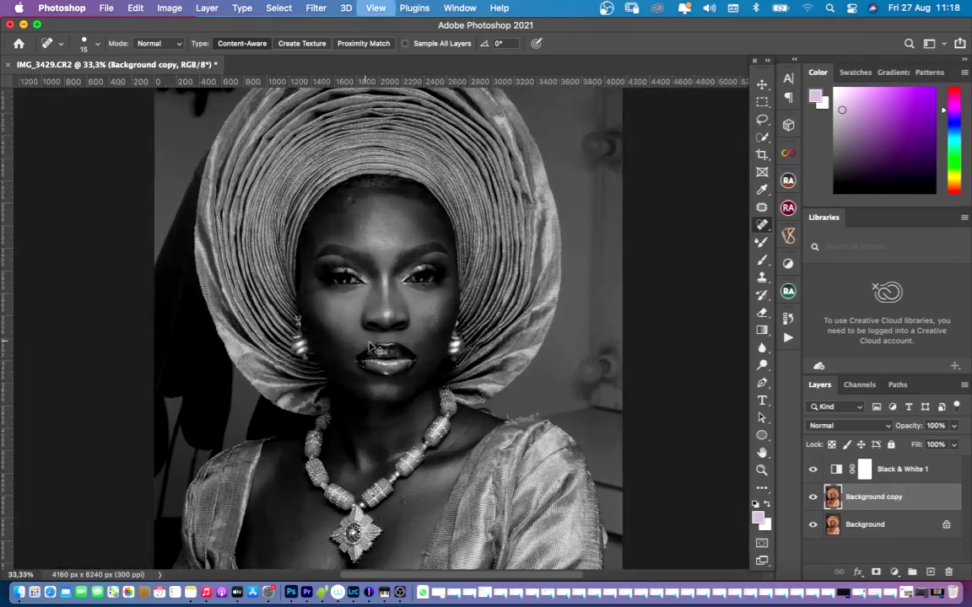
key(super+minus)
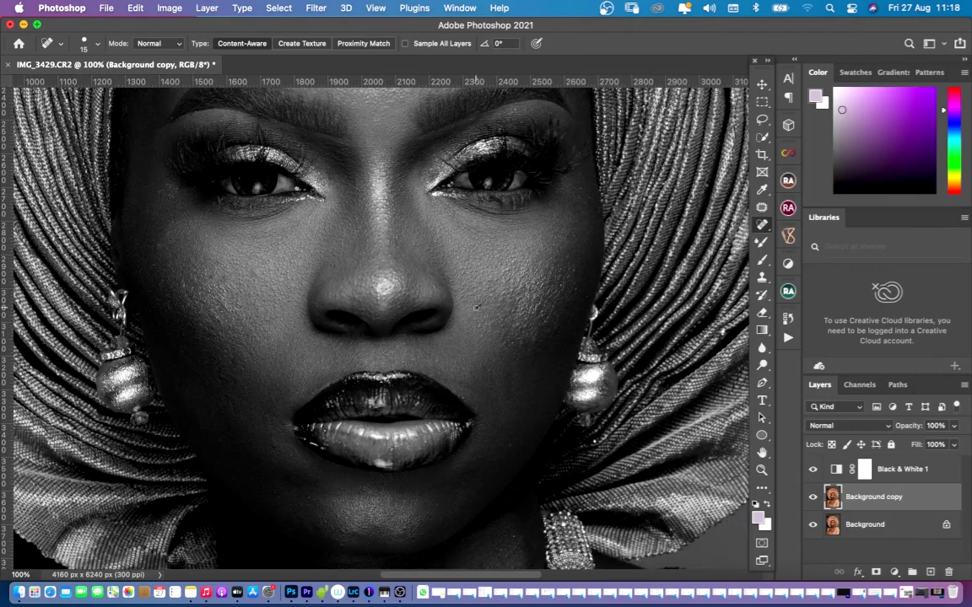
click(476, 315)
key(super+plus)
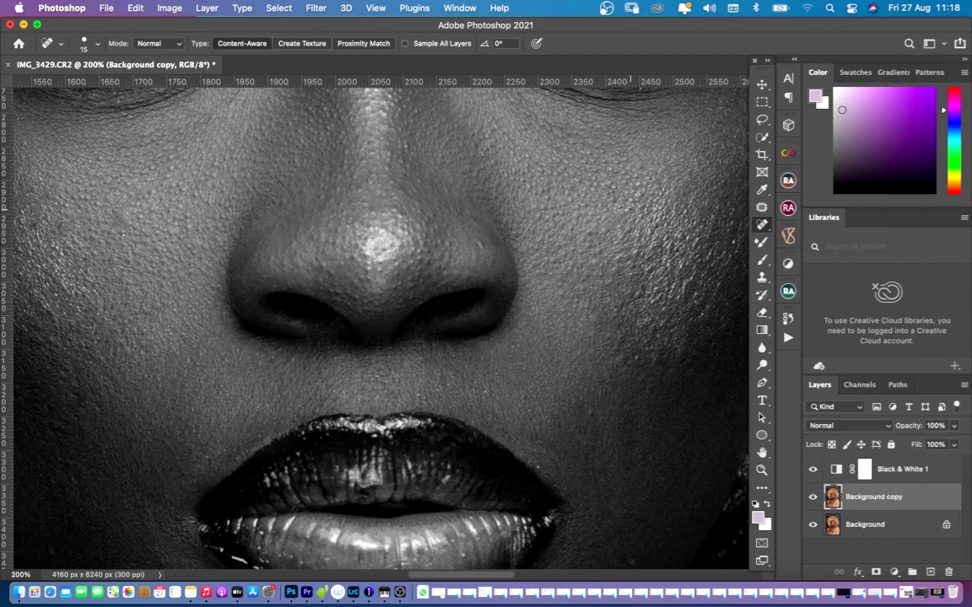
scroll(553, 243, right, 5)
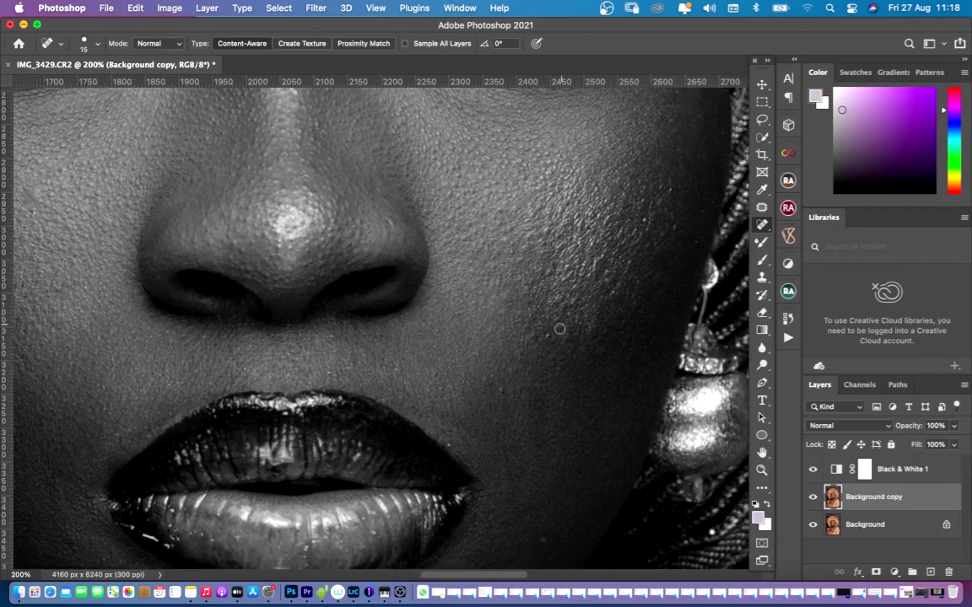
scroll(506, 369, up, 1)
scroll(503, 370, right, 1)
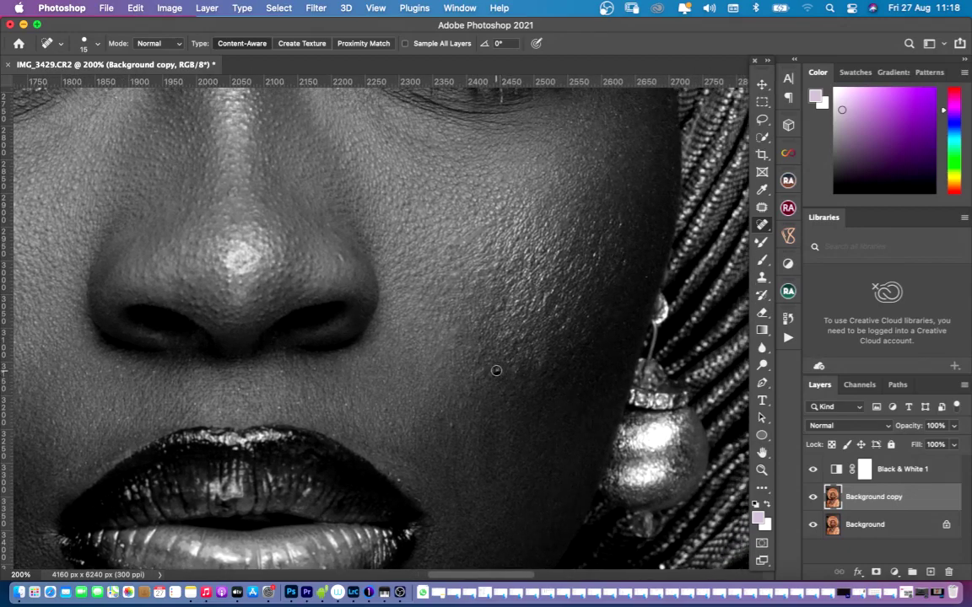
click(499, 368)
click(479, 343)
click(442, 415)
- Heal the blemishes between the nose and the upper lip and near the corner of the mouth
click(346, 403)
click(333, 395)
drag(300, 397, 294, 405)
click(320, 367)
drag(313, 386, 310, 393)
drag(248, 399, 257, 389)
click(234, 391)
drag(220, 411, 222, 418)
click(196, 404)
drag(195, 404, 207, 405)
click(288, 408)
drag(289, 387, 301, 392)
click(402, 481)
drag(396, 476, 404, 484)
- Heal the bumps on the outer cheek near the earring on the photo's right side
drag(577, 312, 580, 299)
mouse_move(598, 261)
mouse_down()
mouse_move(595, 254)
mouse_move(605, 275)
mouse_up()
click(623, 261)
click(618, 226)
- Heal the remaining spots on the chin and jaw and the marks beneath the eye on the photo's left side
scroll(458, 320, up, 10)
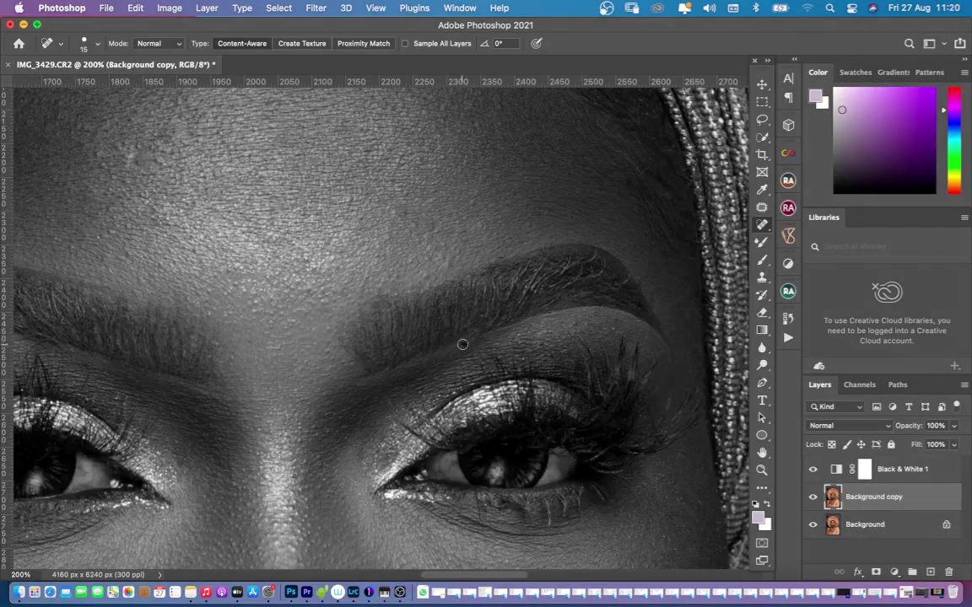
key(super+0)
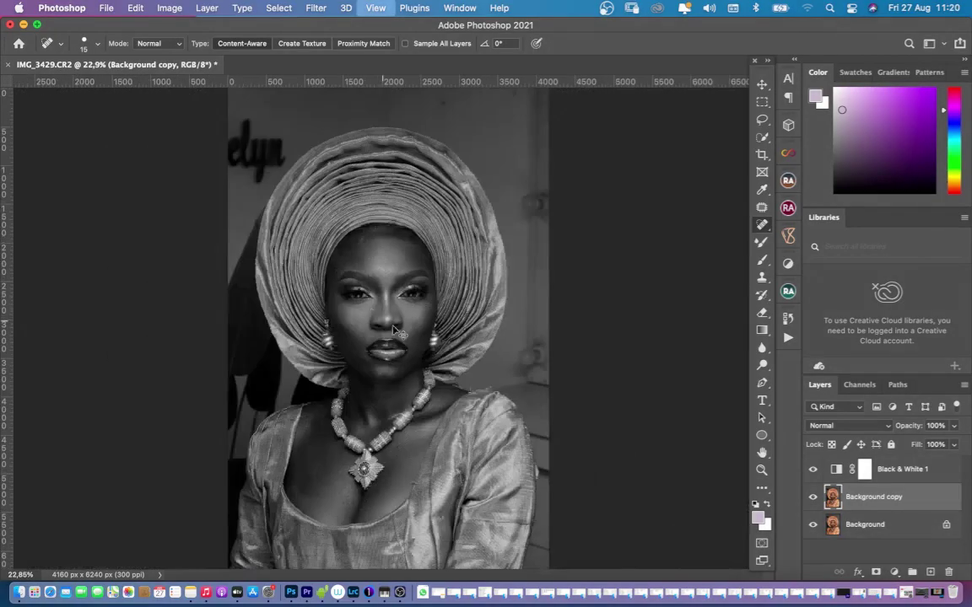
key(super+plus)
key(super+plus)
key(super+plus)
key(super+plus)
key(super+plus)
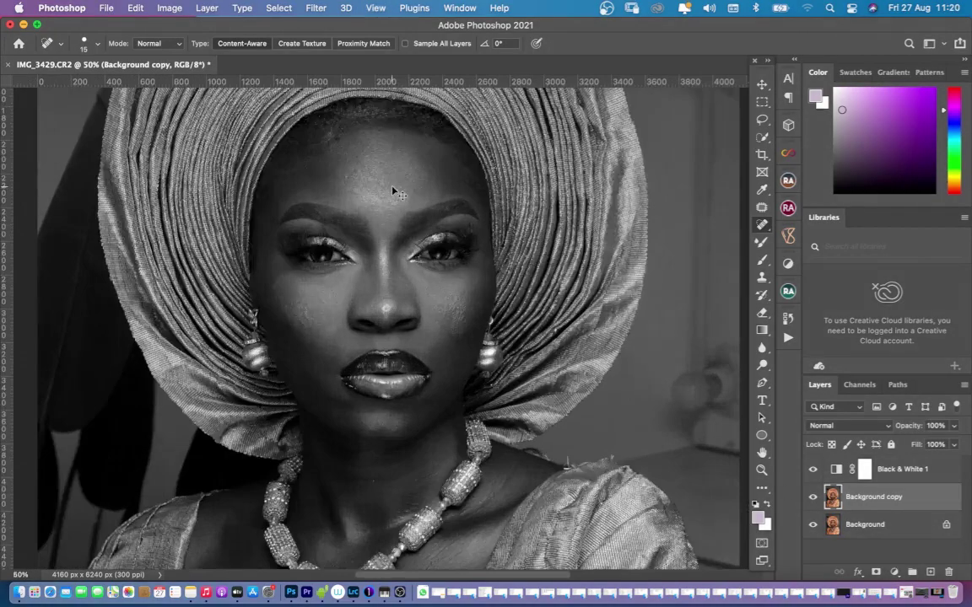
scroll(390, 191, up, 8)
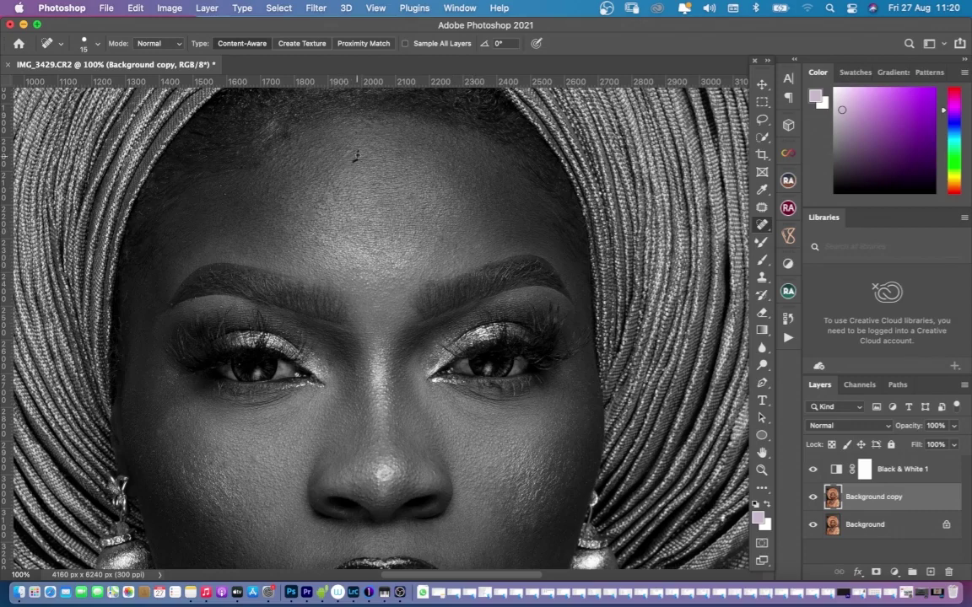
scroll(297, 397, down, 5)
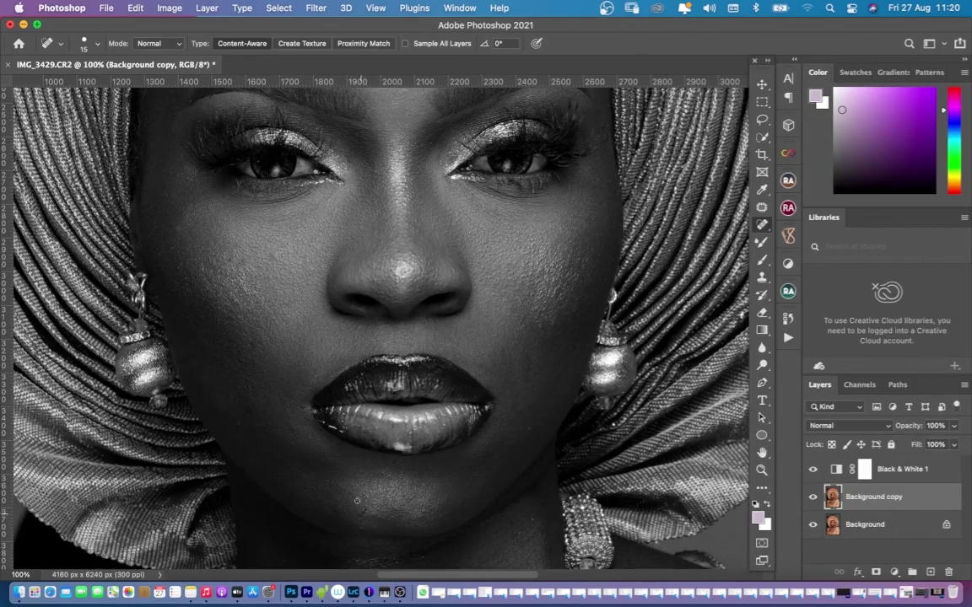
click(369, 483)
click(436, 509)
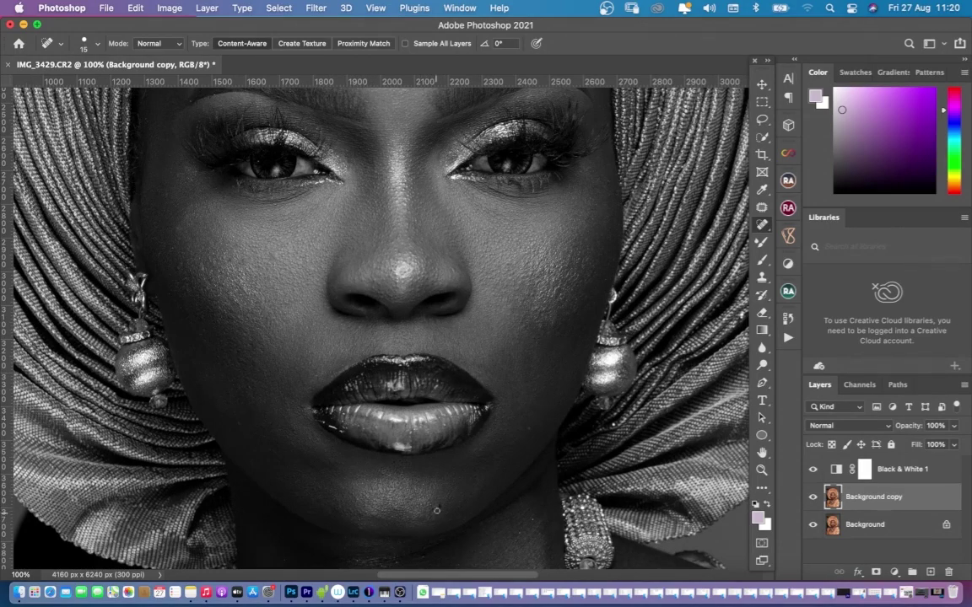
click(515, 522)
drag(268, 196, 283, 199)
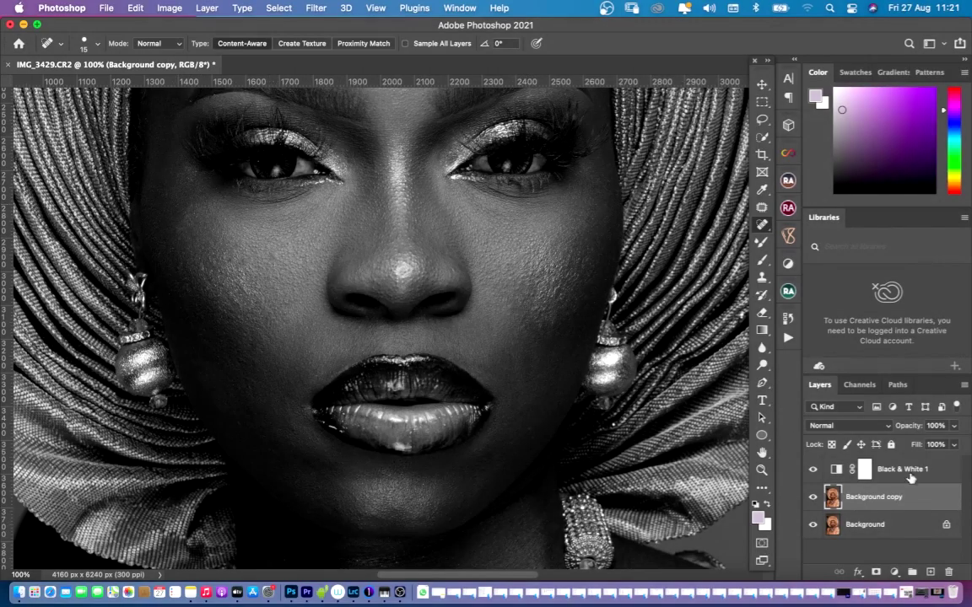
- Toggle the visibility of the Background copy layer to compare the portrait before and after healing, leaving the layer visible
click(813, 498)
click(813, 498)
click(813, 498)
click(813, 499)
key(super+0)
click(812, 498)
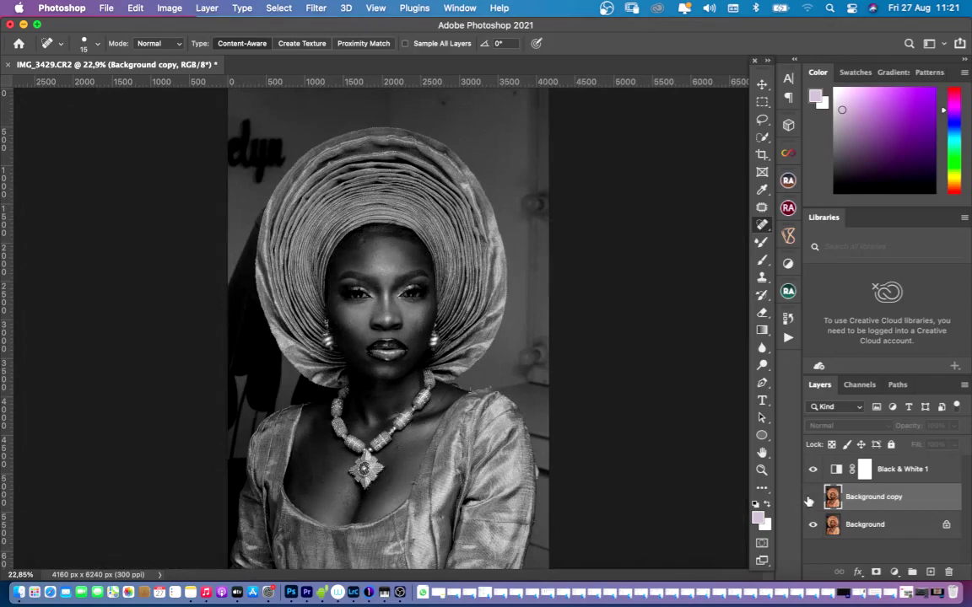
click(811, 499)
click(811, 499)
click(811, 499)
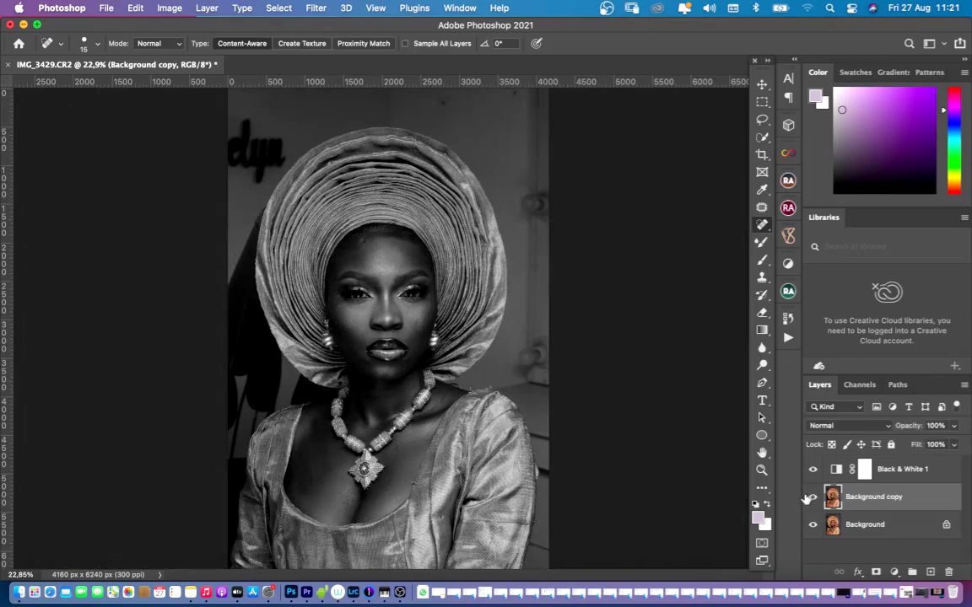
key(super+plus)
key(super+plus)
key(super+plus)
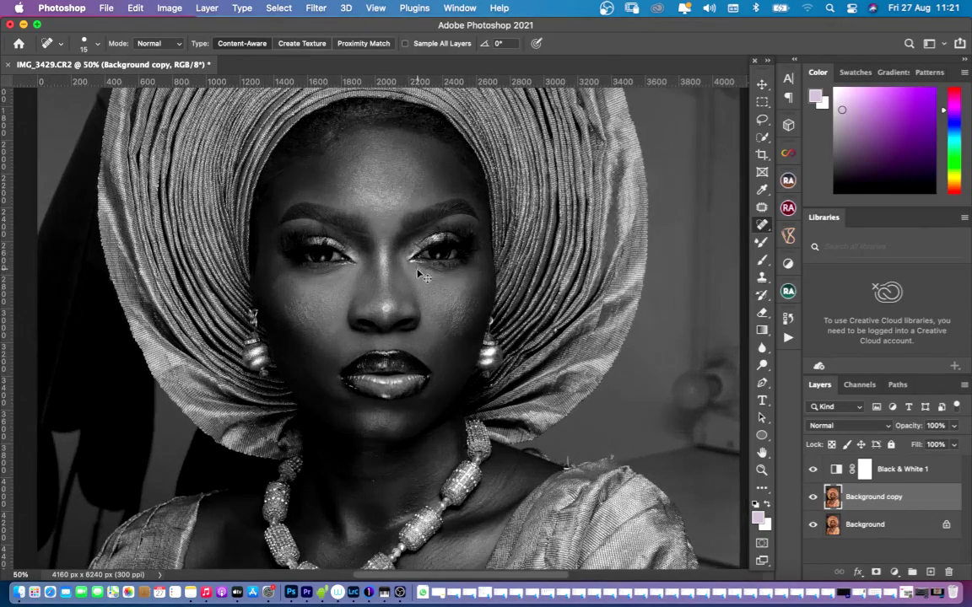
key(super+plus)
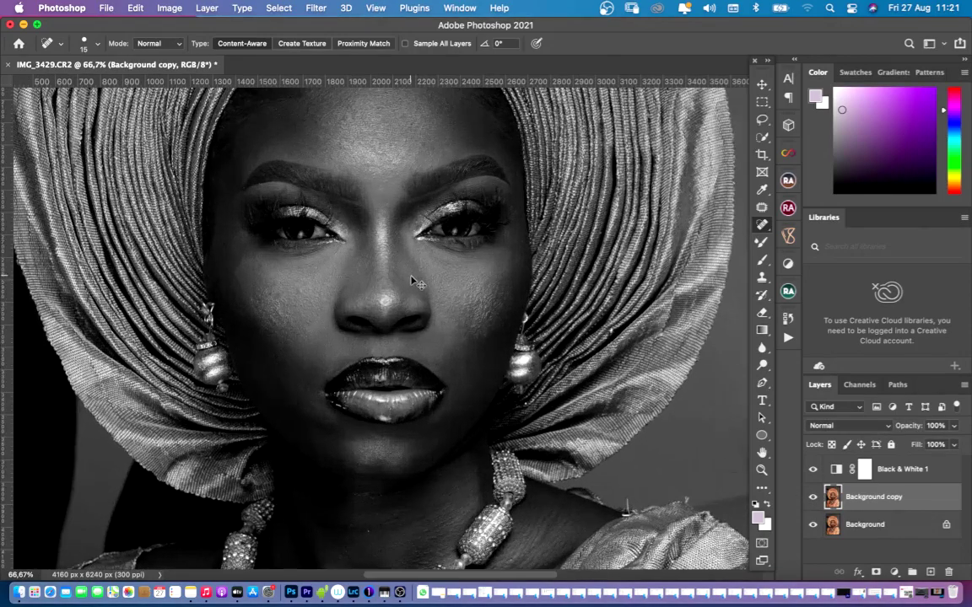
click(761, 225)
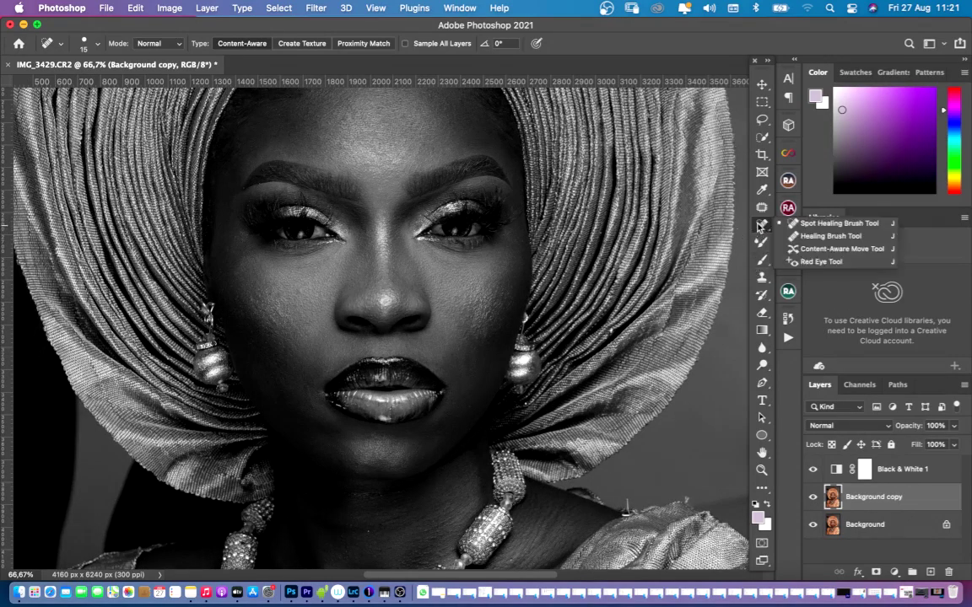
click(833, 227)
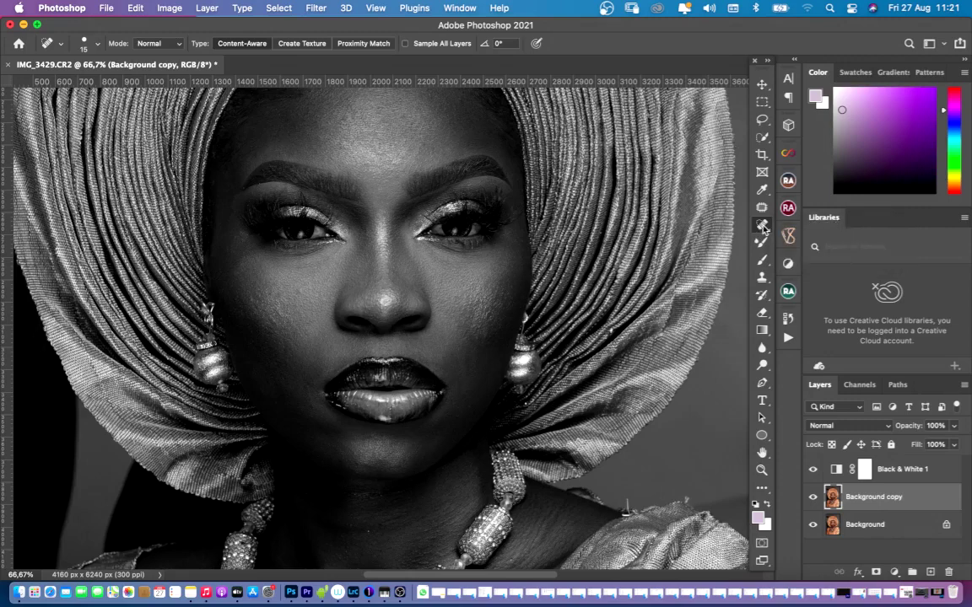
click(762, 227)
click(795, 227)
click(763, 228)
click(793, 224)
- Compare the healed face with the original again by hiding and showing Background copy at different magnifications
key(super+minus)
key(super+minus)
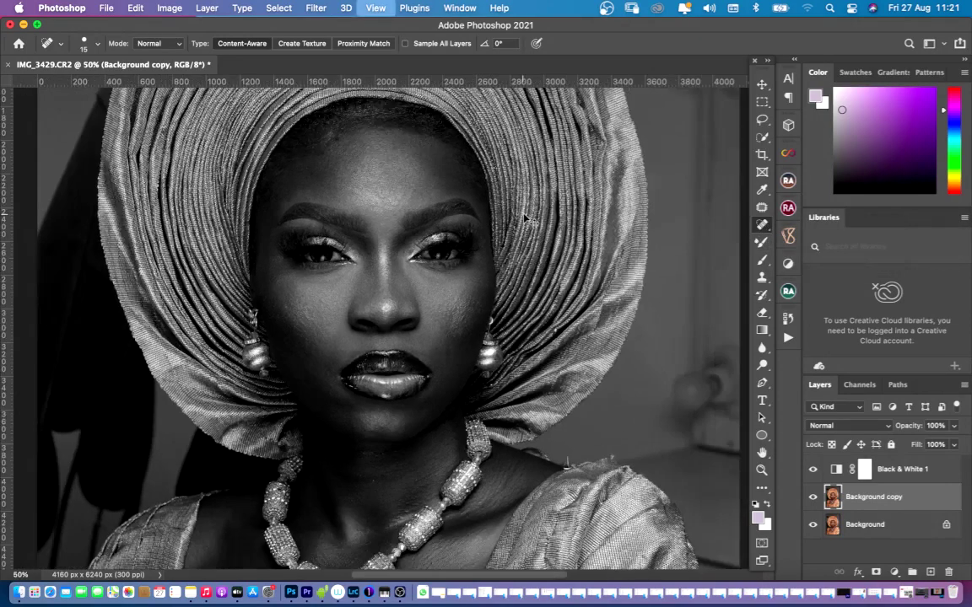
click(812, 499)
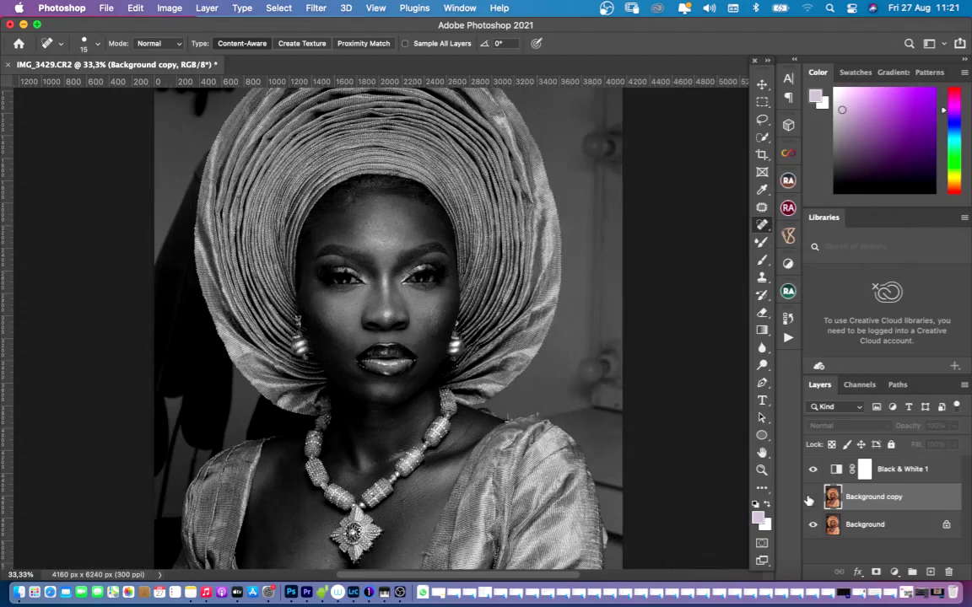
click(809, 500)
key(super+plus)
key(super+plus)
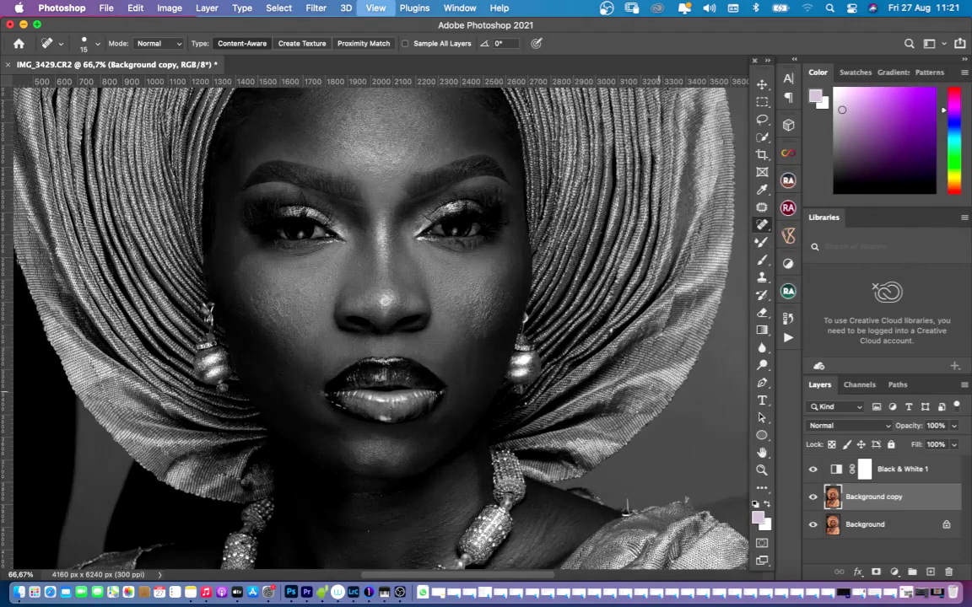
scroll(639, 386, up, 5)
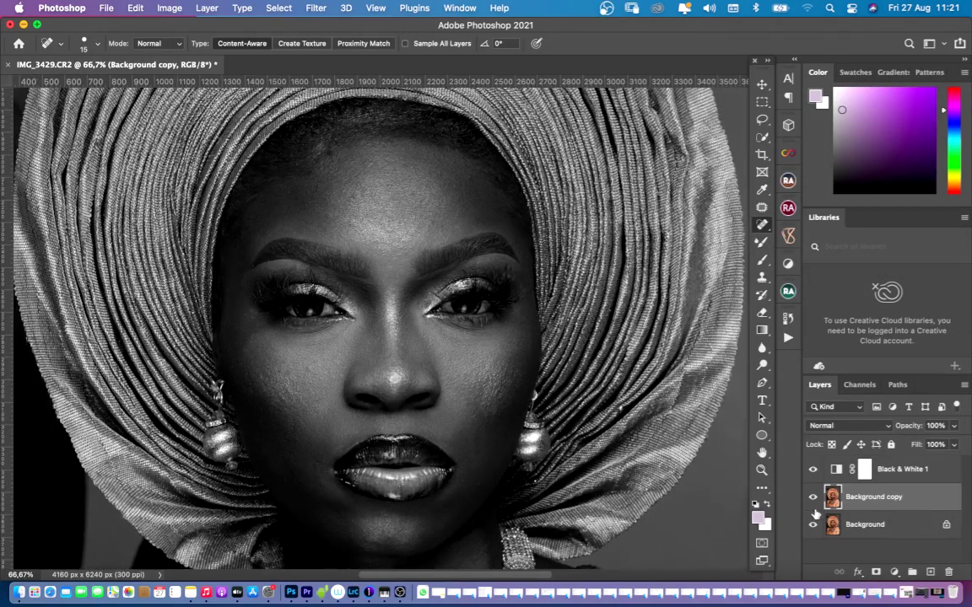
click(812, 498)
click(811, 502)
click(811, 502)
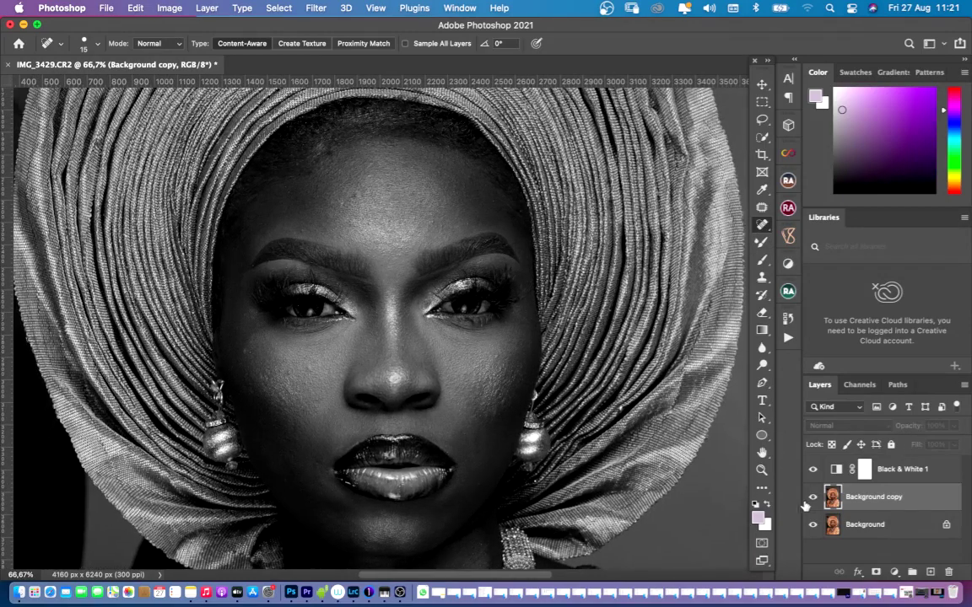
click(808, 502)
- Patch the blemishes on the chest between the necklace and the dress on the photo's right side, using the Patch tool in Source mode
key(super+0)
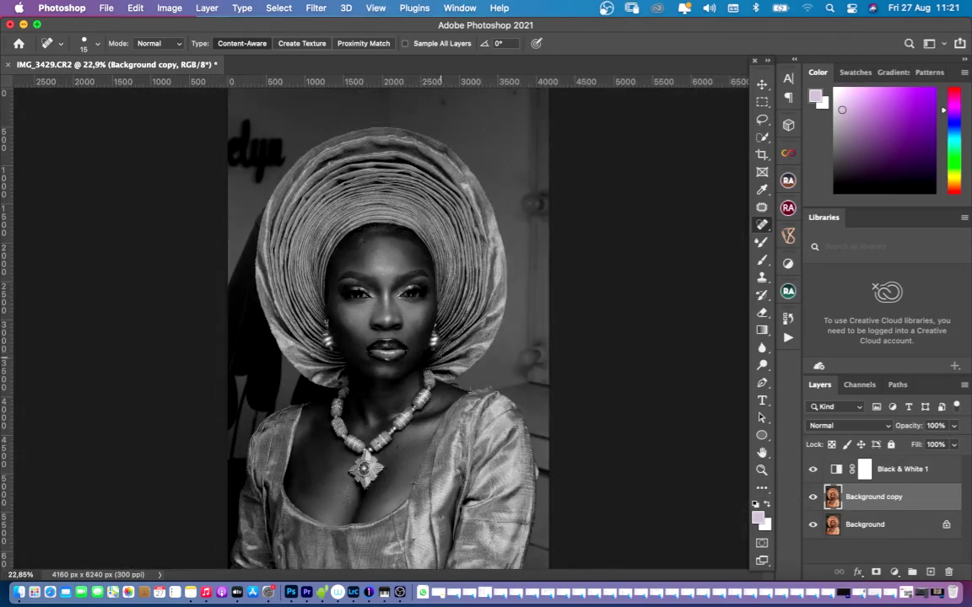
key(super+equal)
key(super+equal)
key(super+equal)
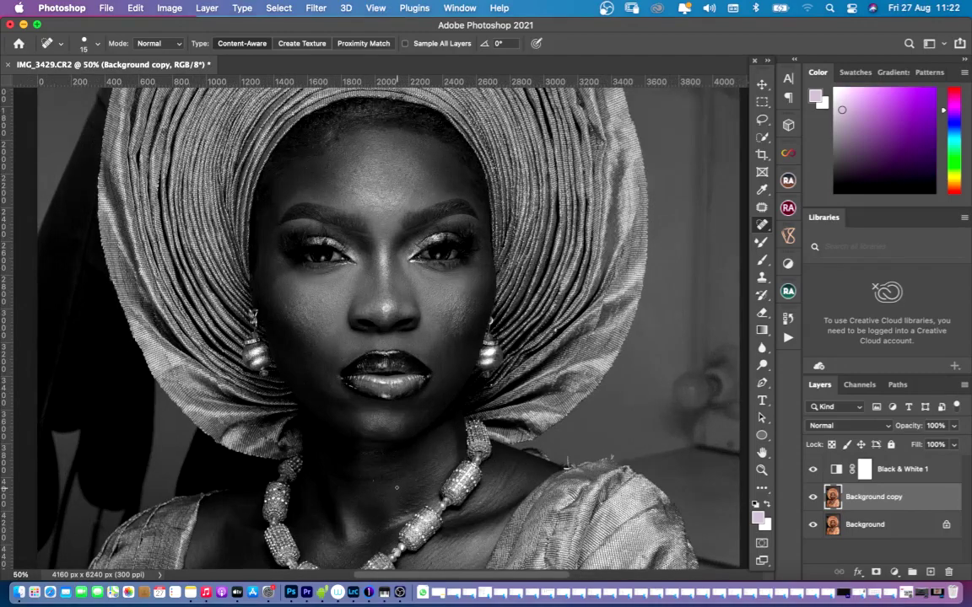
scroll(403, 489, down, 5)
alt+scroll(403, 489, up, 5)
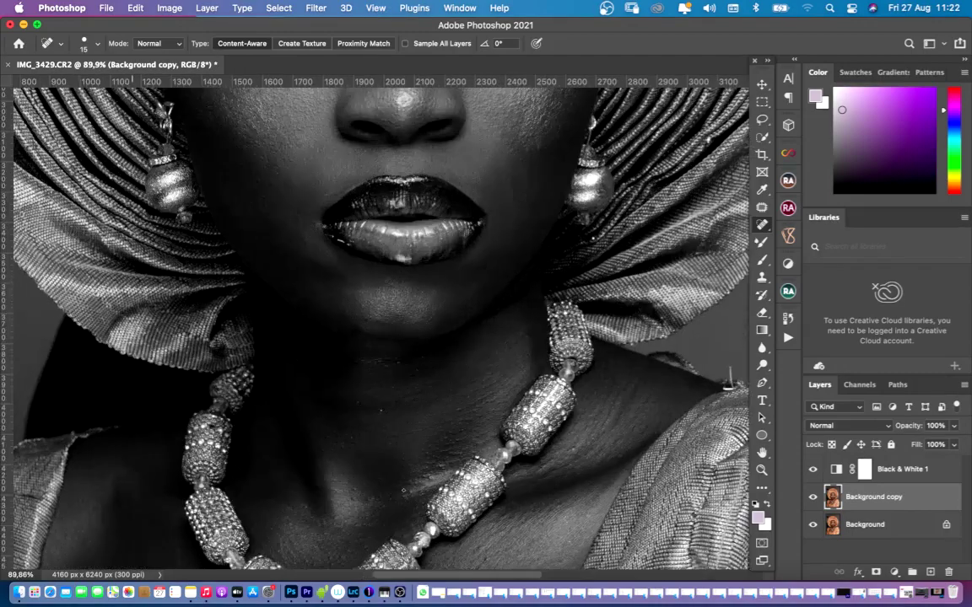
scroll(403, 489, down, 5)
scroll(403, 489, down, 4)
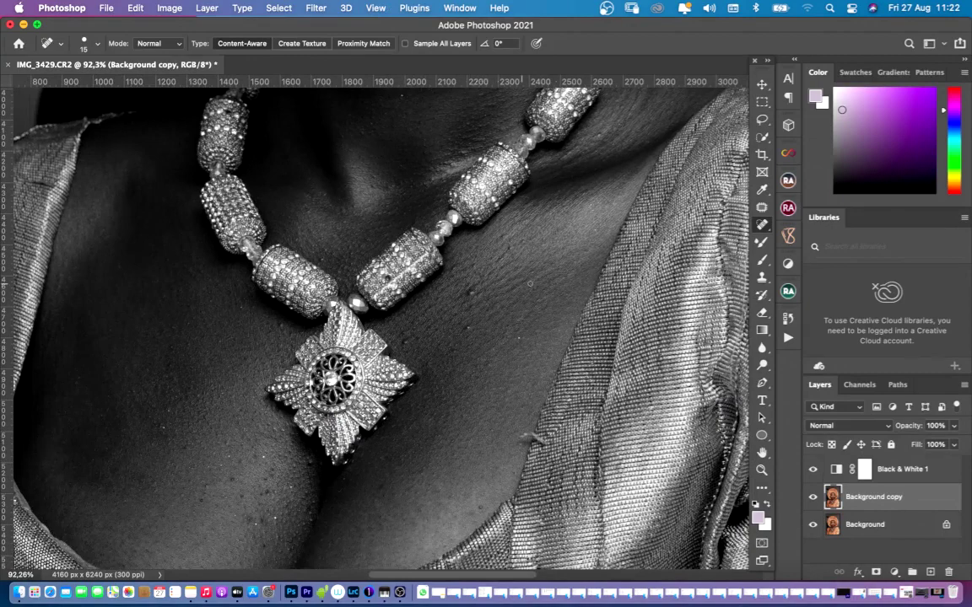
click(763, 208)
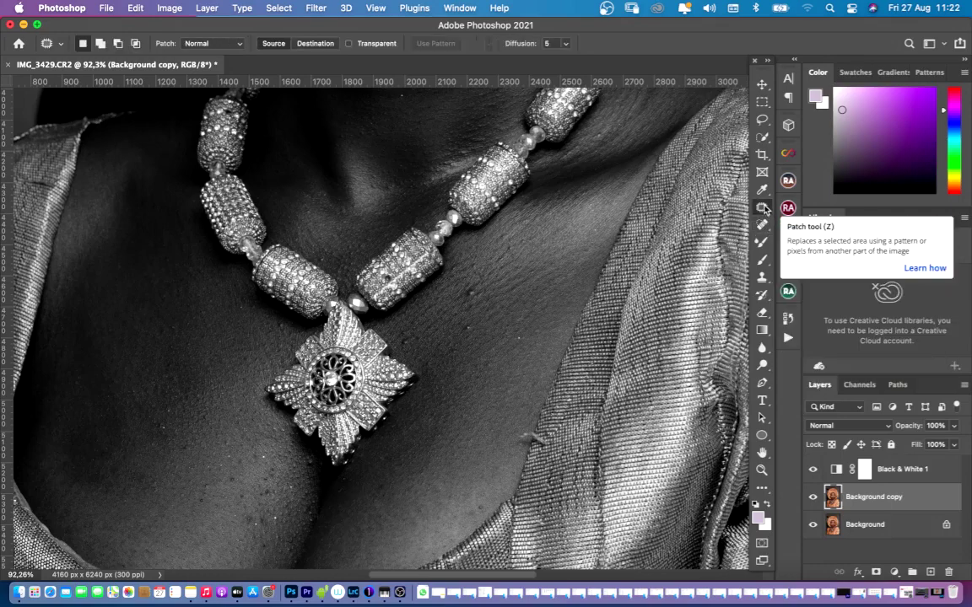
click(761, 225)
right_click(762, 225)
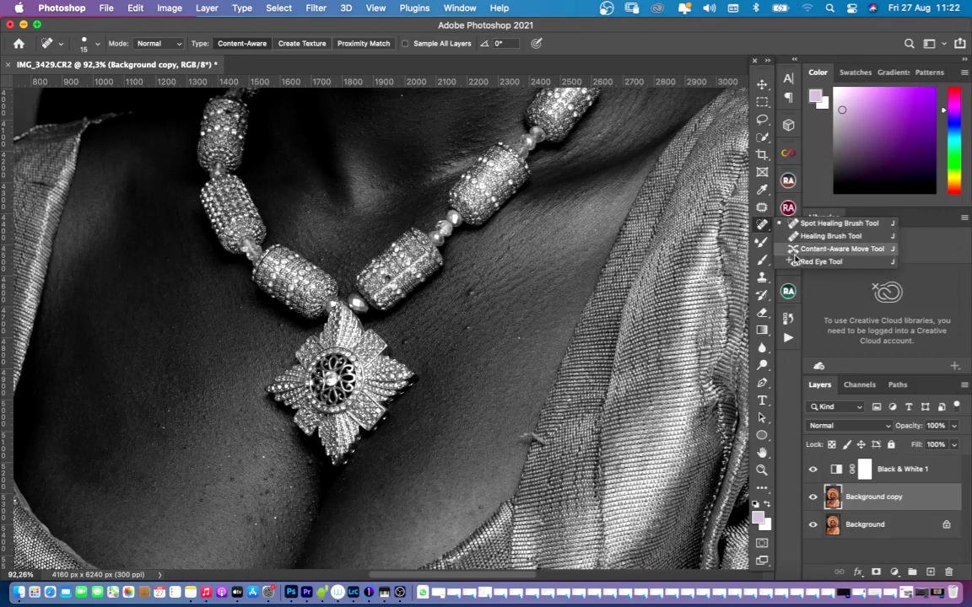
click(762, 216)
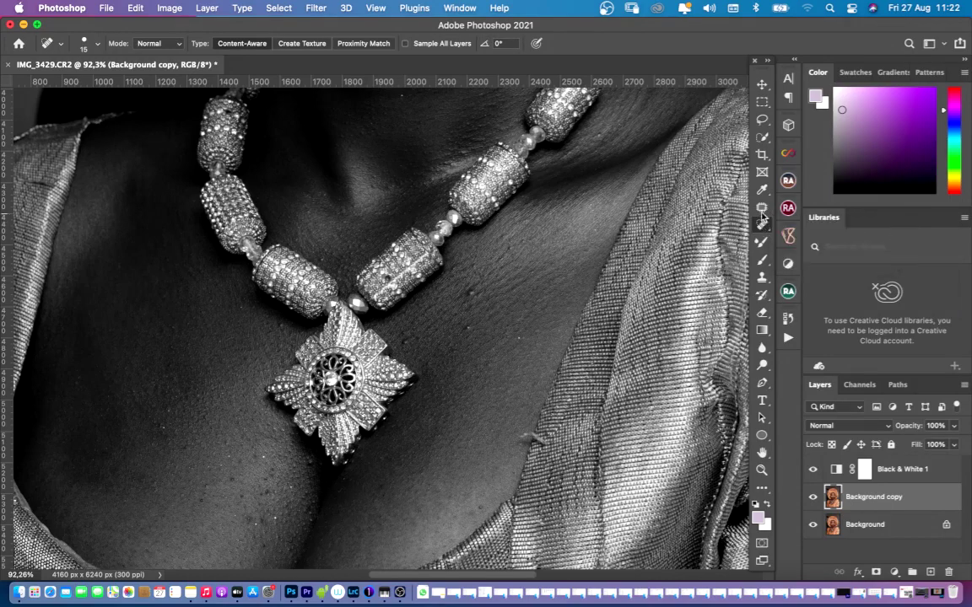
click(761, 210)
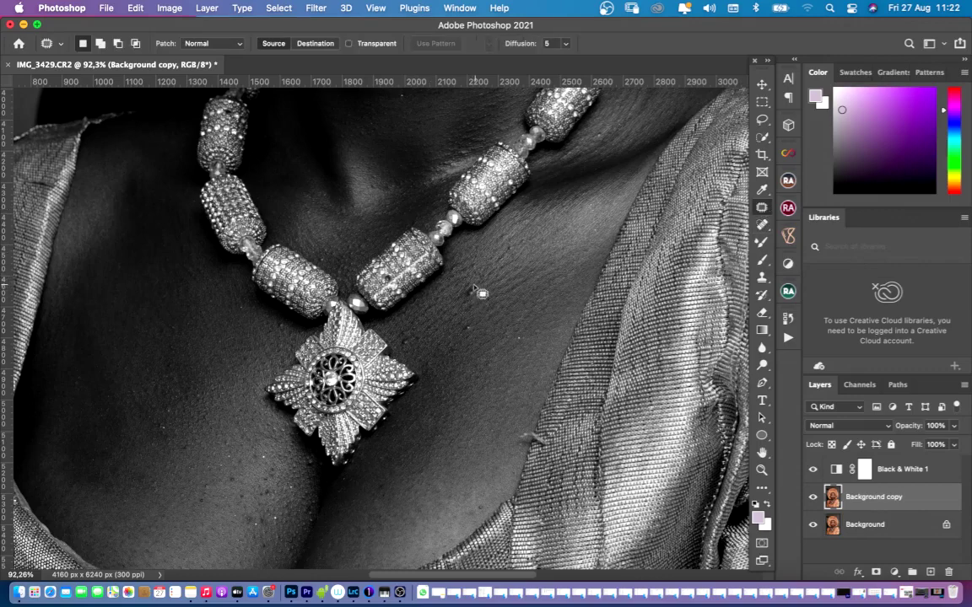
mouse_move(474, 287)
mouse_down()
mouse_move(464, 289)
mouse_move(473, 301)
mouse_move(474, 289)
mouse_move(456, 309)
mouse_up()
key(ctrl+d)
drag(466, 334, 464, 321)
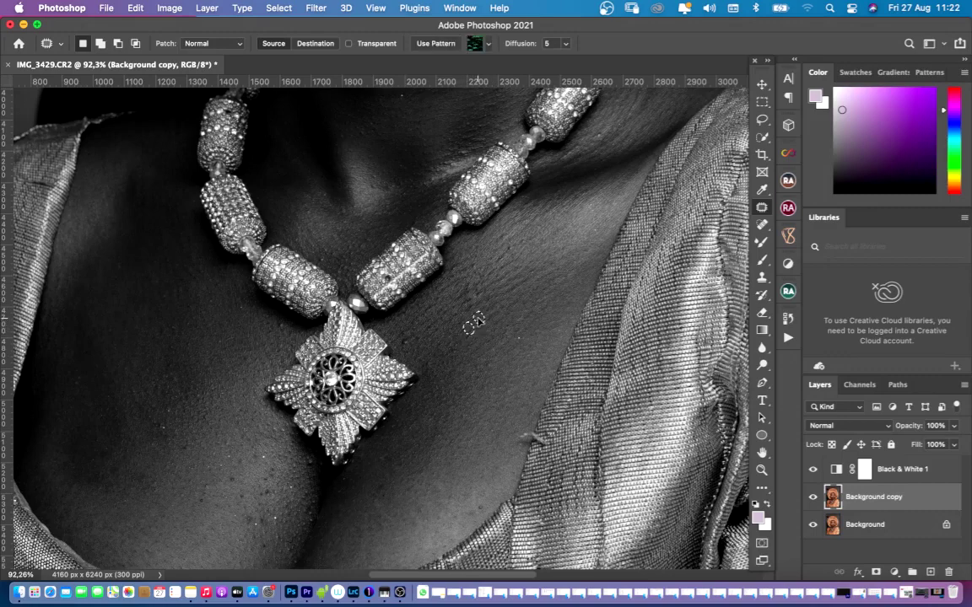
click(468, 351)
mouse_move(403, 335)
mouse_down()
mouse_move(410, 346)
mouse_move(405, 334)
mouse_move(428, 334)
mouse_up()
click(422, 354)
- Patch the spots on the chest below the pendant on the photo's left side and clear the selection
scroll(257, 499, down, 2)
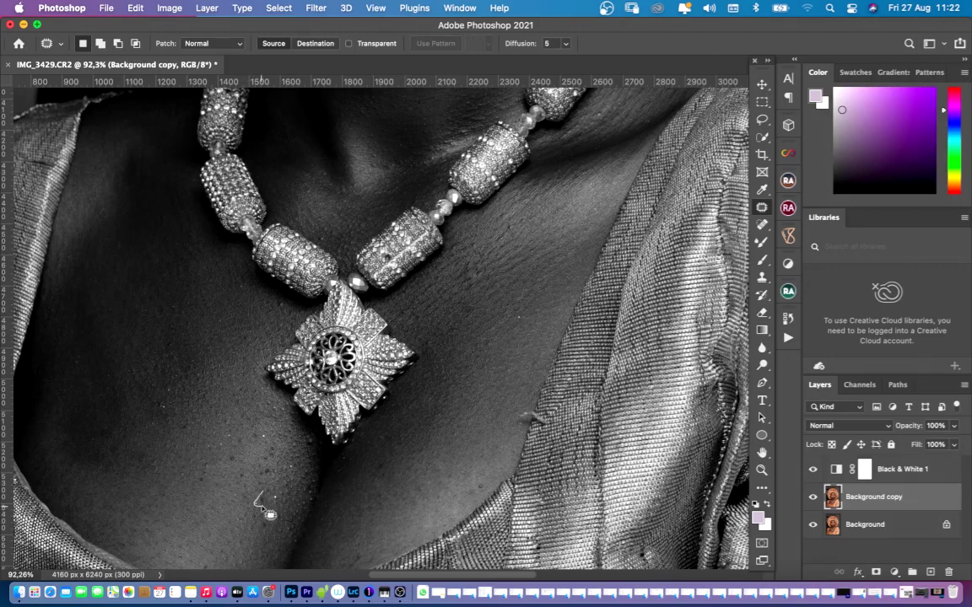
drag(260, 494, 258, 493)
mouse_move(263, 497)
mouse_down()
mouse_move(275, 471)
mouse_move(253, 472)
mouse_move(277, 470)
mouse_move(273, 448)
mouse_move(263, 454)
mouse_move(266, 465)
mouse_move(277, 447)
mouse_move(249, 460)
mouse_up()
key(super+d)
key(super+d)
key(super+d)
key(super+d)
- Heal the remaining small spots on the chest on the photo's left side with a slightly enlarged Content-Aware Spot Healing Brush
click(764, 224)
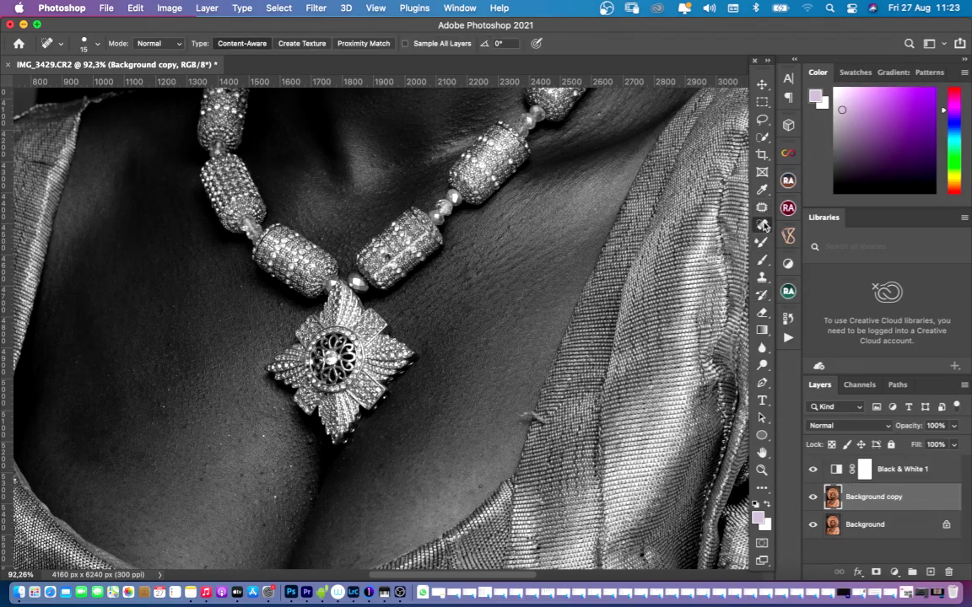
right_click(761, 227)
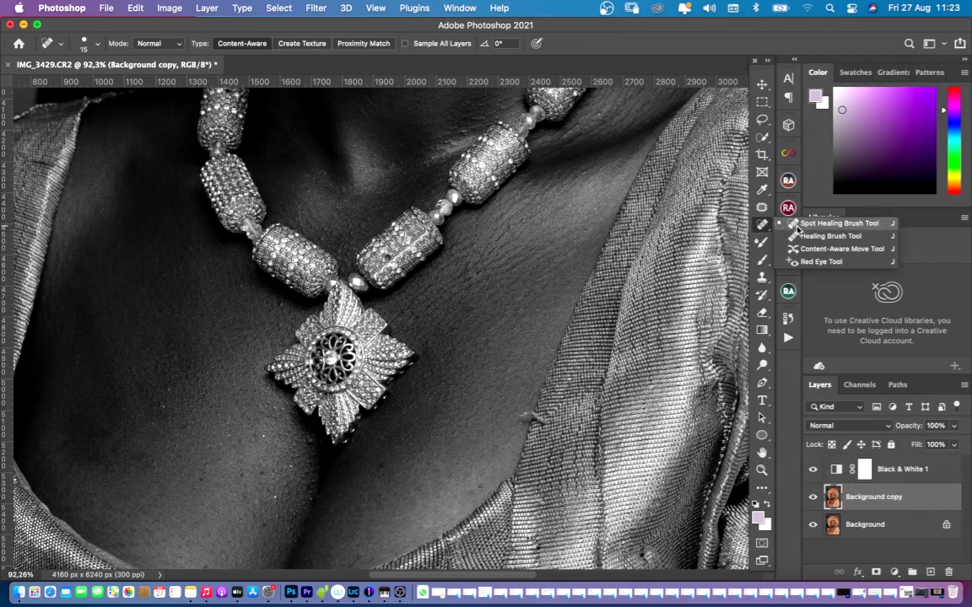
click(798, 227)
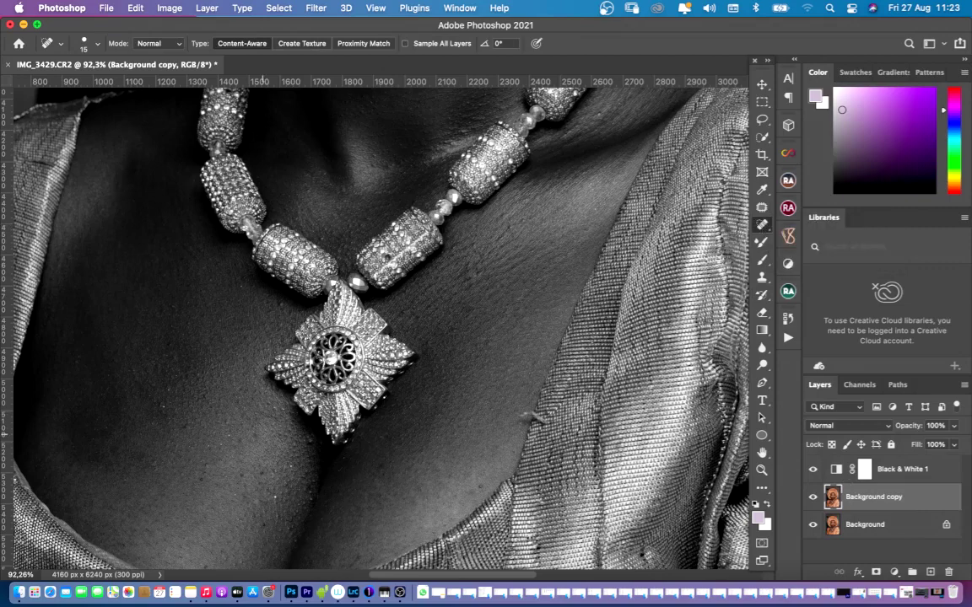
key(bracketright)
click(264, 498)
click(290, 467)
click(161, 406)
key(bracketright)
- Delete the Black & White 1 adjustment layer above Background copy to return the portrait to colour
key(super+0)
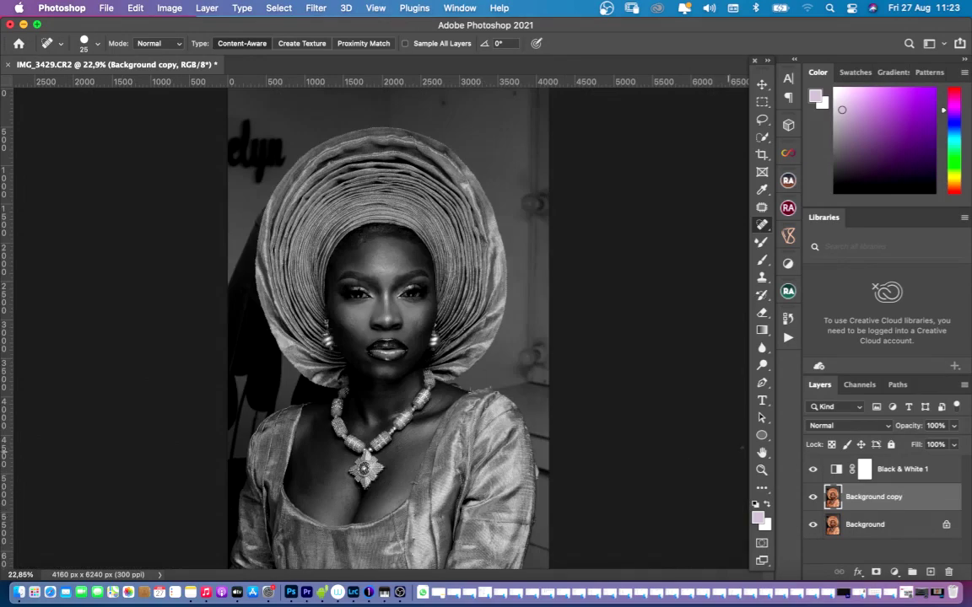
click(835, 474)
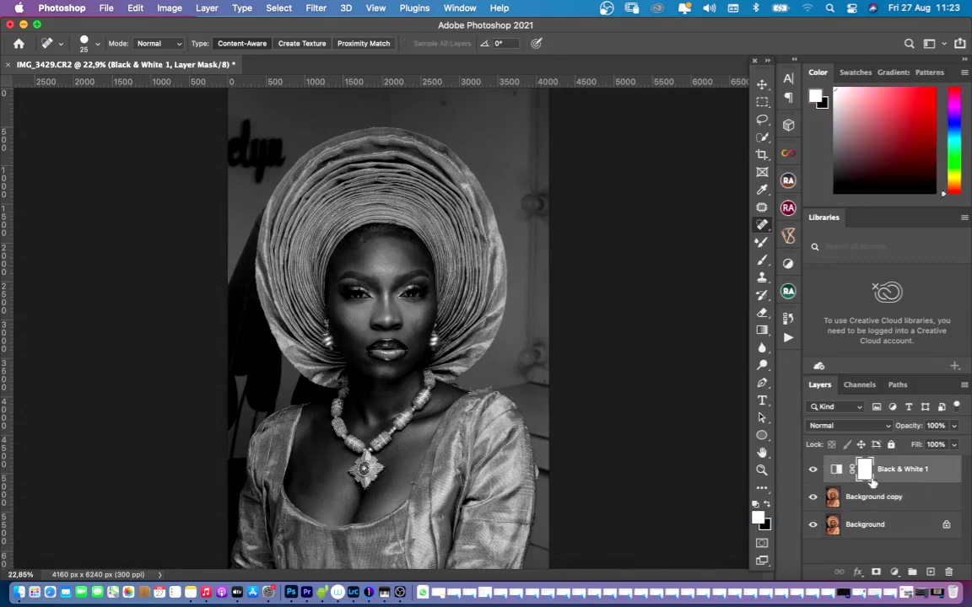
drag(894, 473, 948, 569)
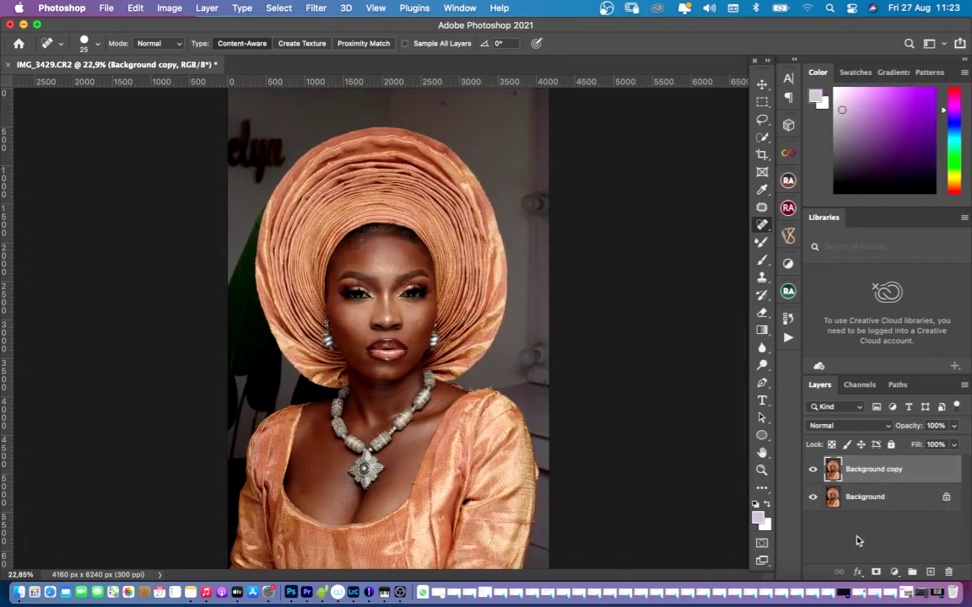
- Add a new Black & White adjustment layer above Background copy and lower its Reds to -3
click(895, 563)
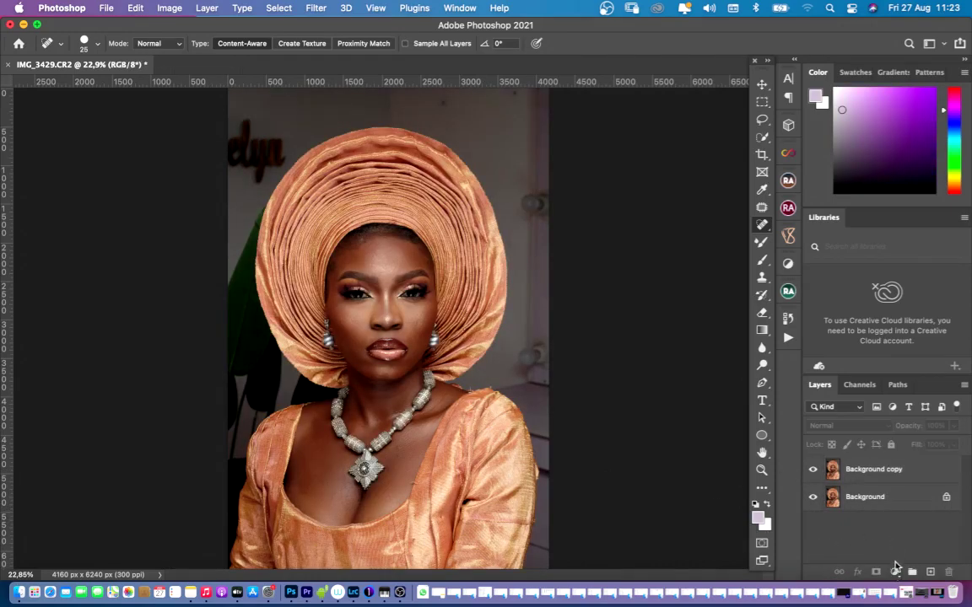
click(889, 469)
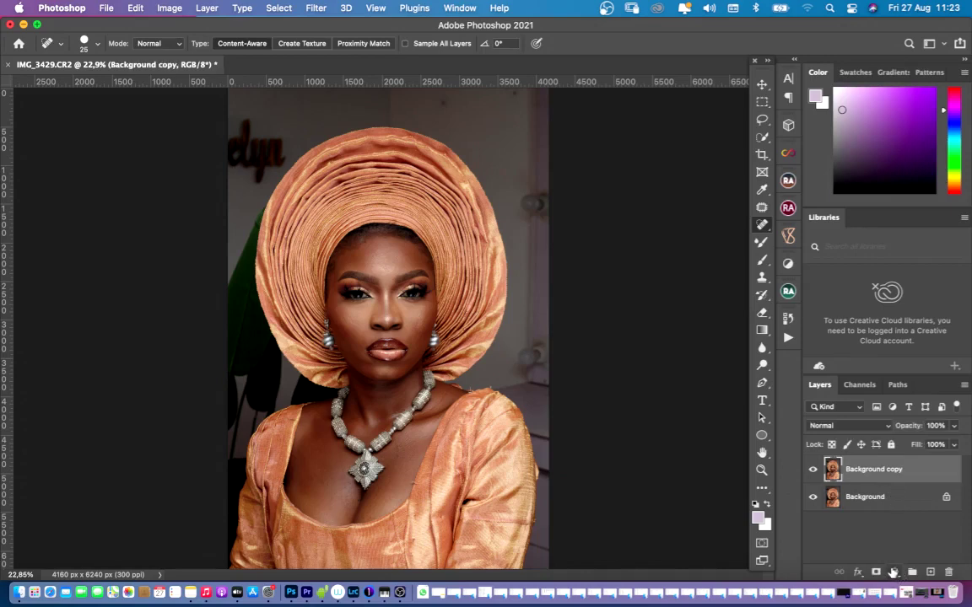
click(893, 572)
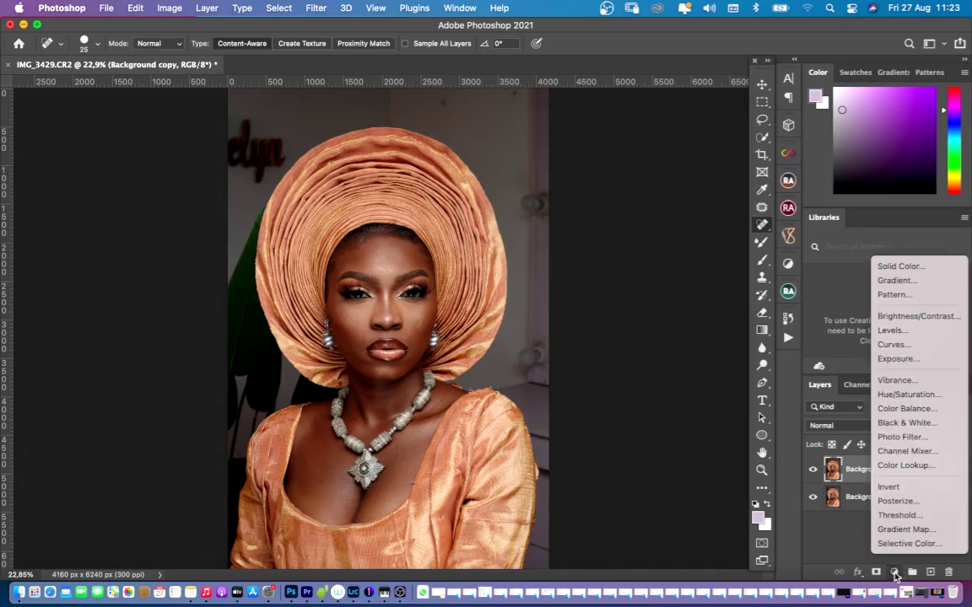
click(901, 423)
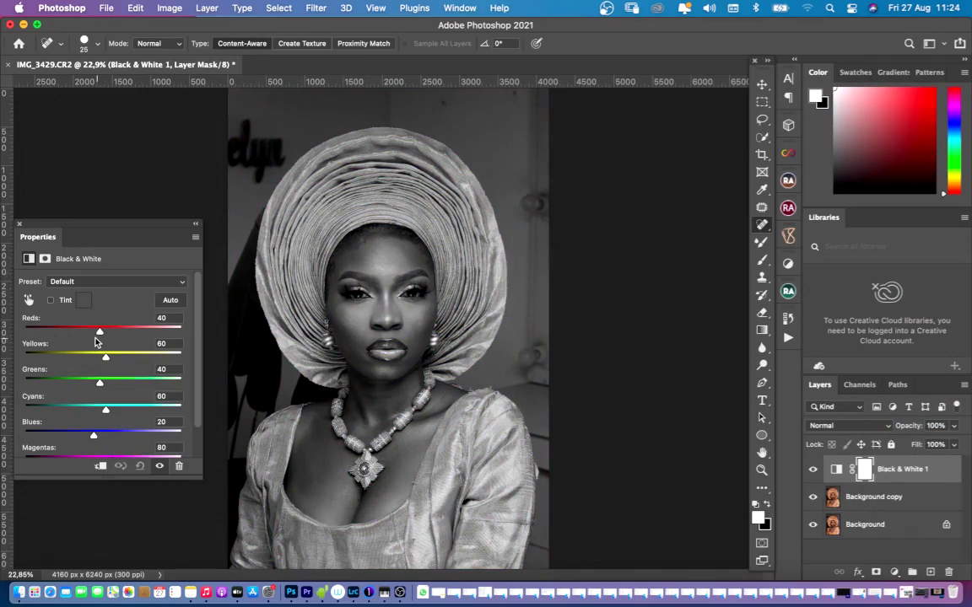
drag(98, 332, 87, 331)
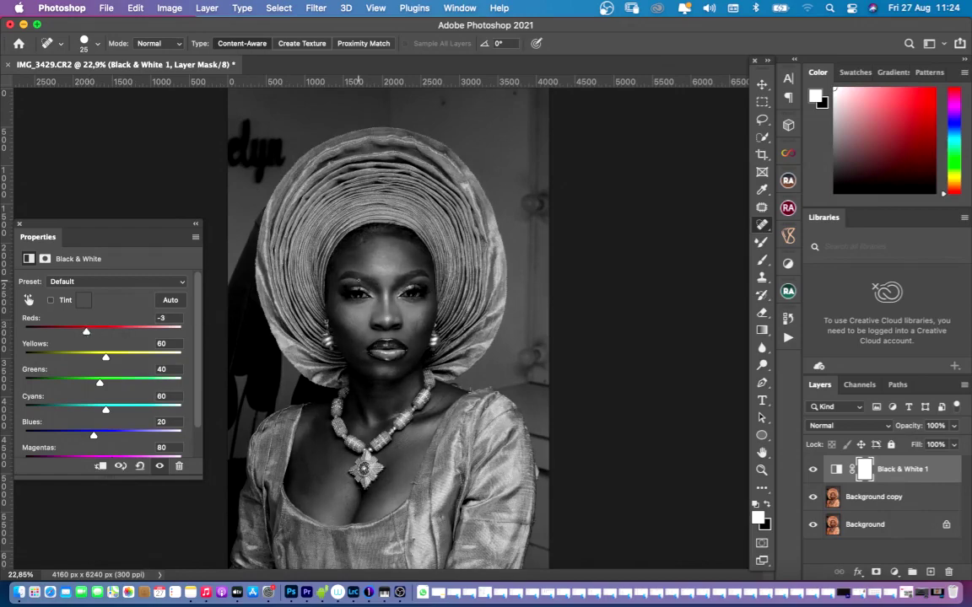
- Hide and show Background copy repeatedly under the black-and-white view to compare the face before and after healing, leaving it visible
scroll(358, 280, up, 10)
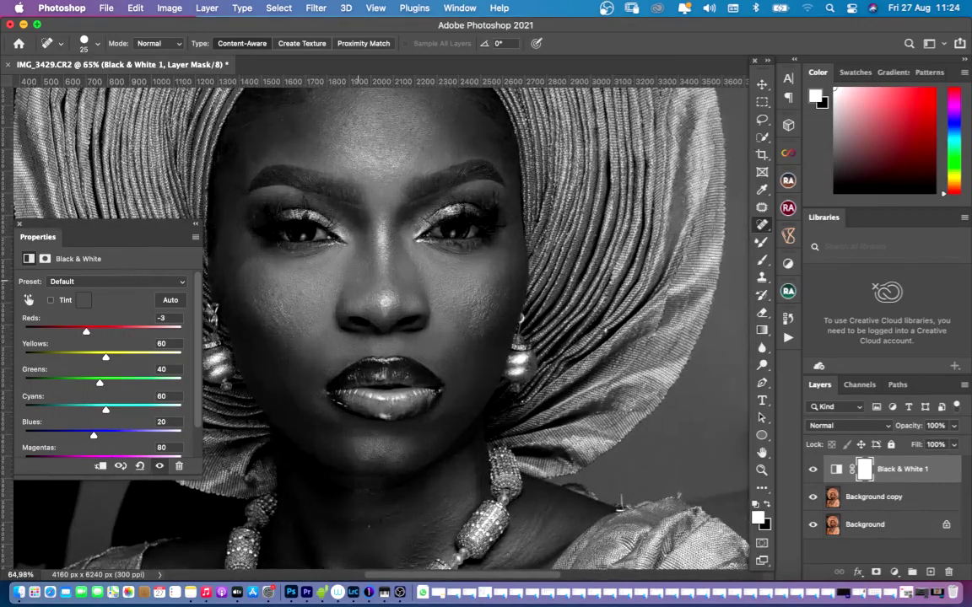
scroll(358, 280, up, 4)
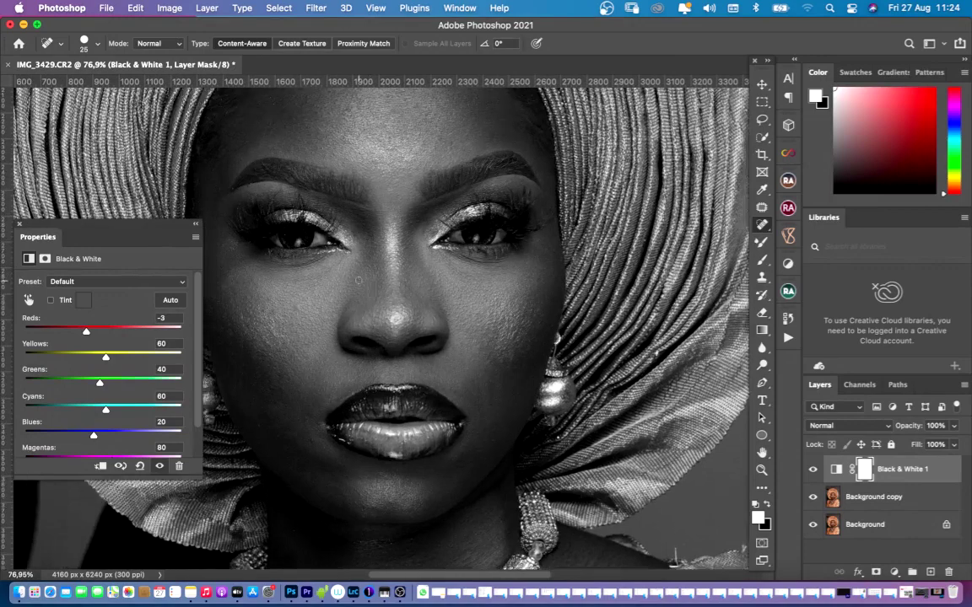
scroll(614, 400, down, 4)
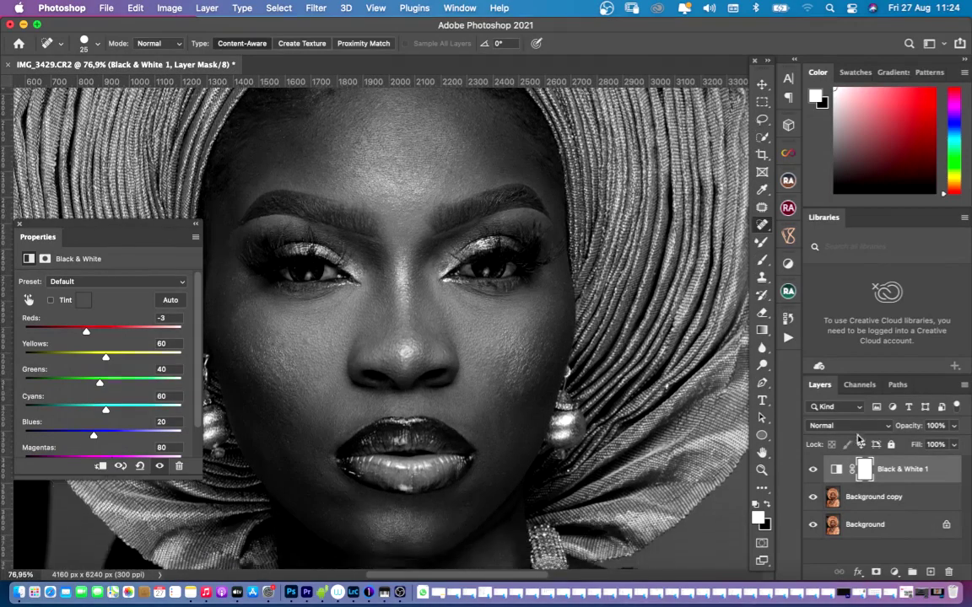
click(883, 499)
click(810, 499)
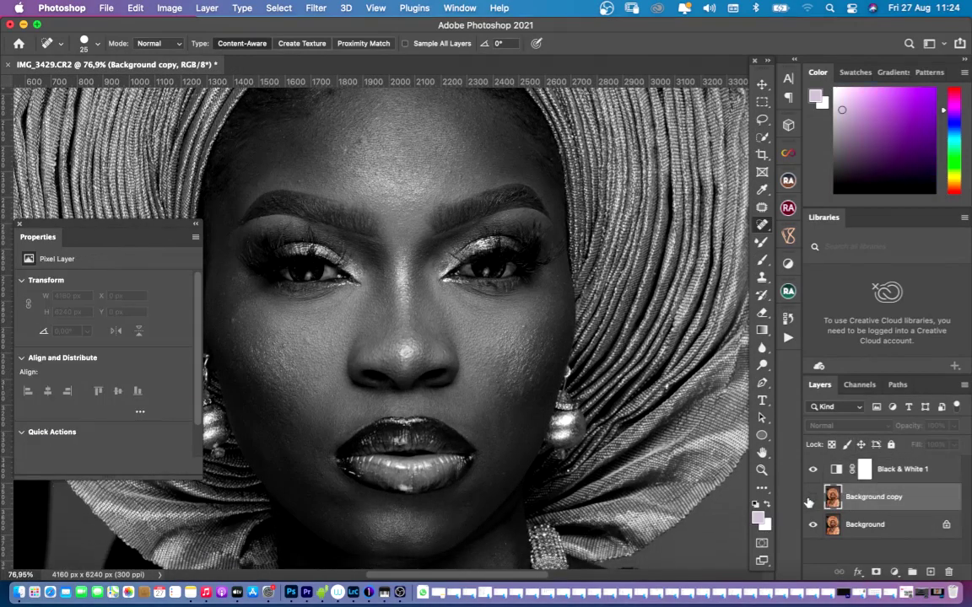
click(810, 500)
click(808, 499)
click(812, 499)
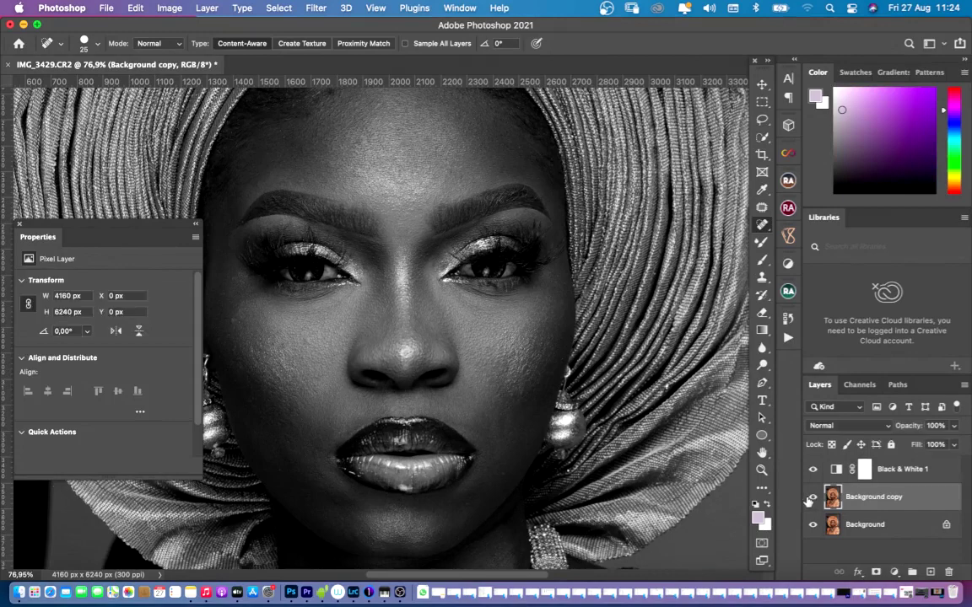
click(809, 499)
click(808, 500)
click(808, 500)
click(809, 500)
click(809, 500)
click(810, 501)
- Close the layer properties, delete the recreated Black & White 1 adjustment layer and confirm the deletion
key(super+0)
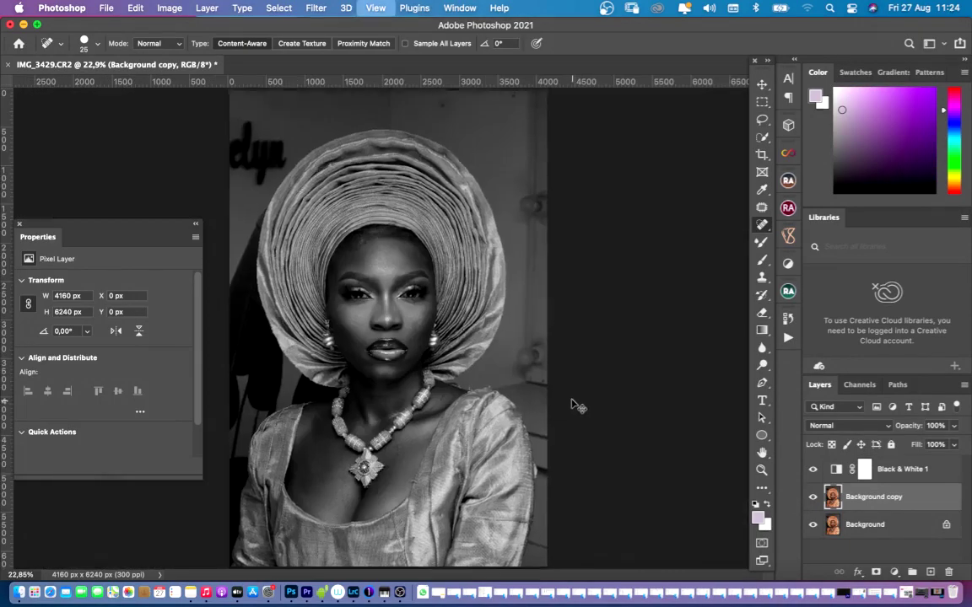
key(super+minus)
key(super+plus)
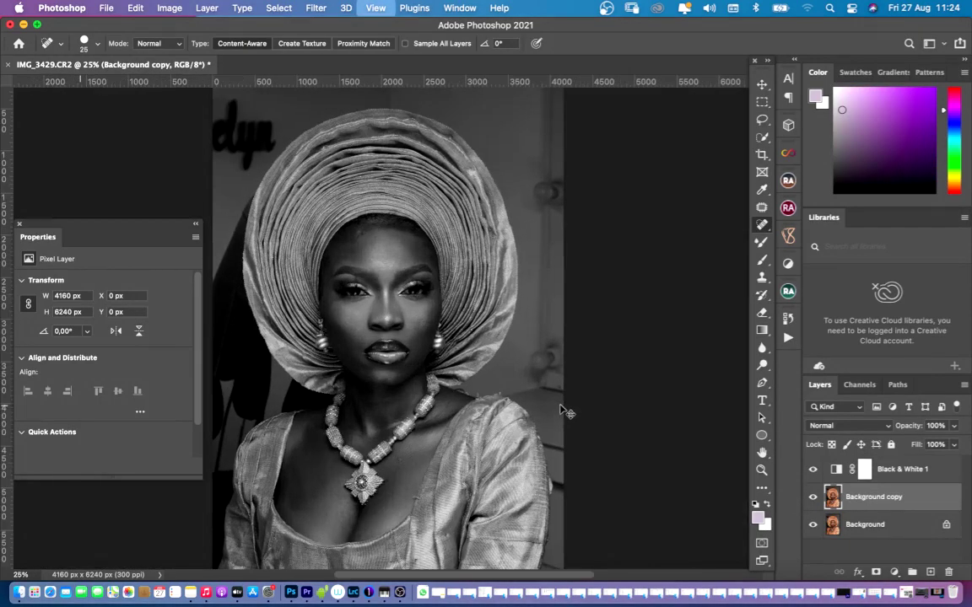
click(19, 224)
click(897, 471)
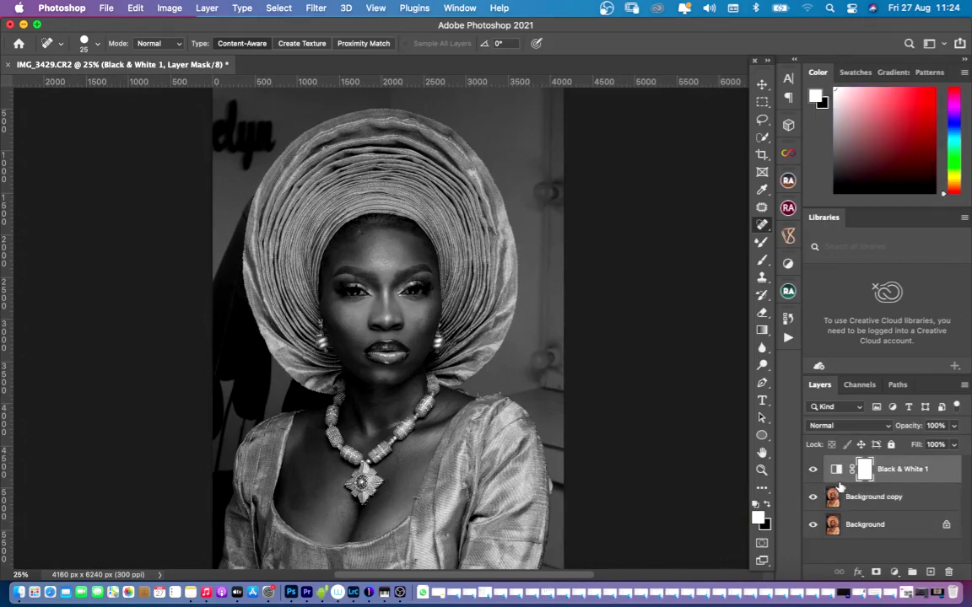
right_click(897, 474)
scroll(802, 527, down, 10)
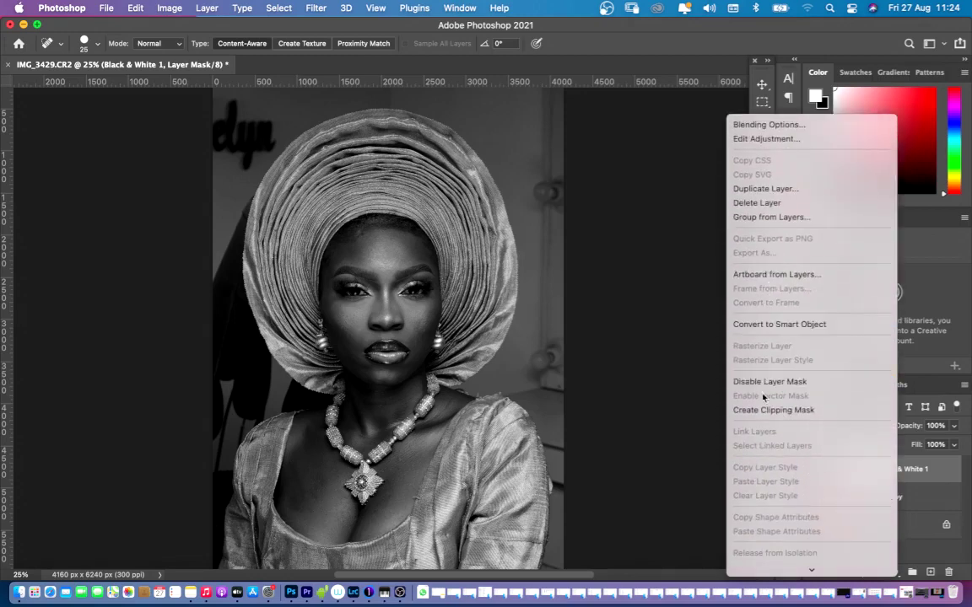
scroll(771, 253, down, 2)
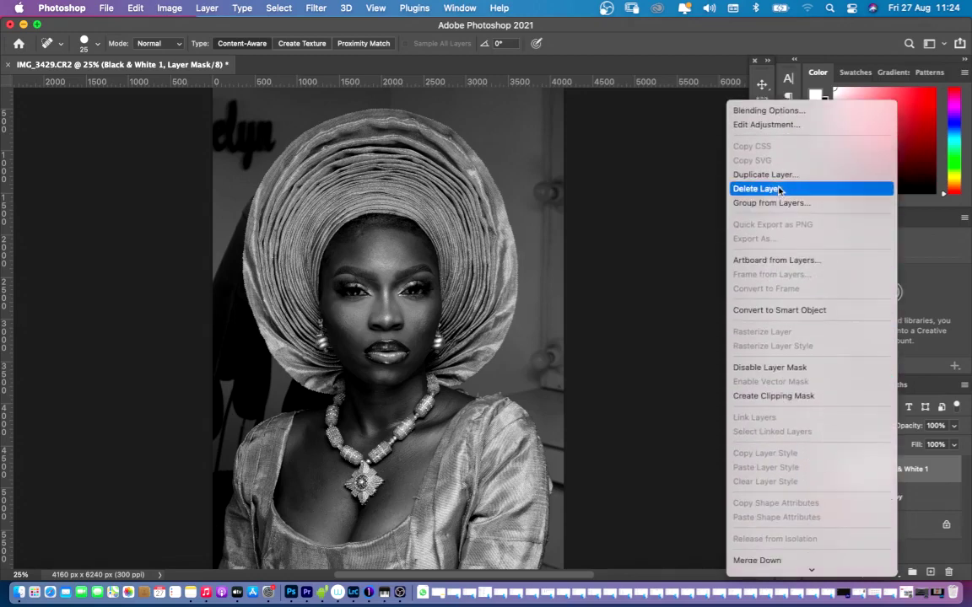
click(779, 189)
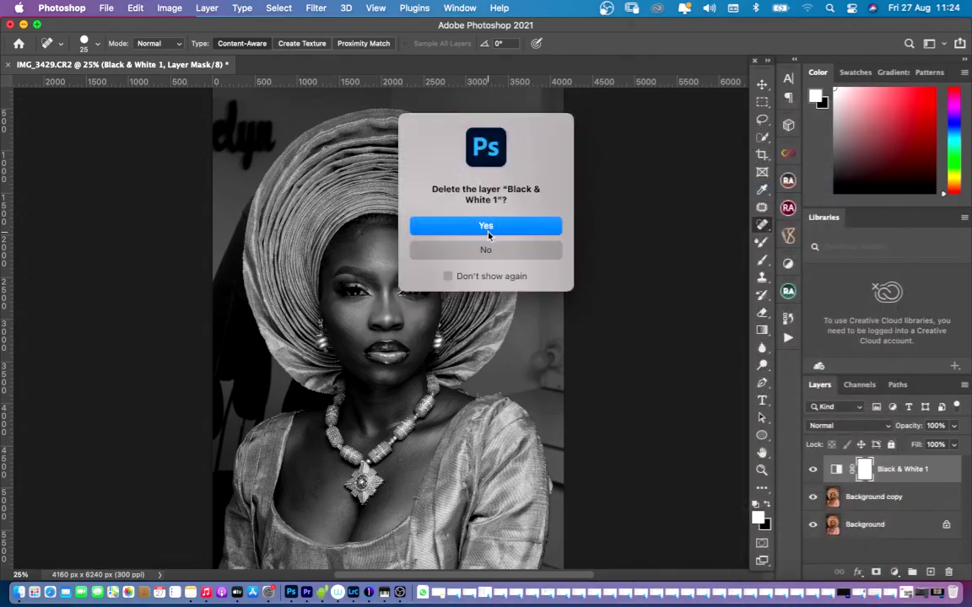
click(486, 226)
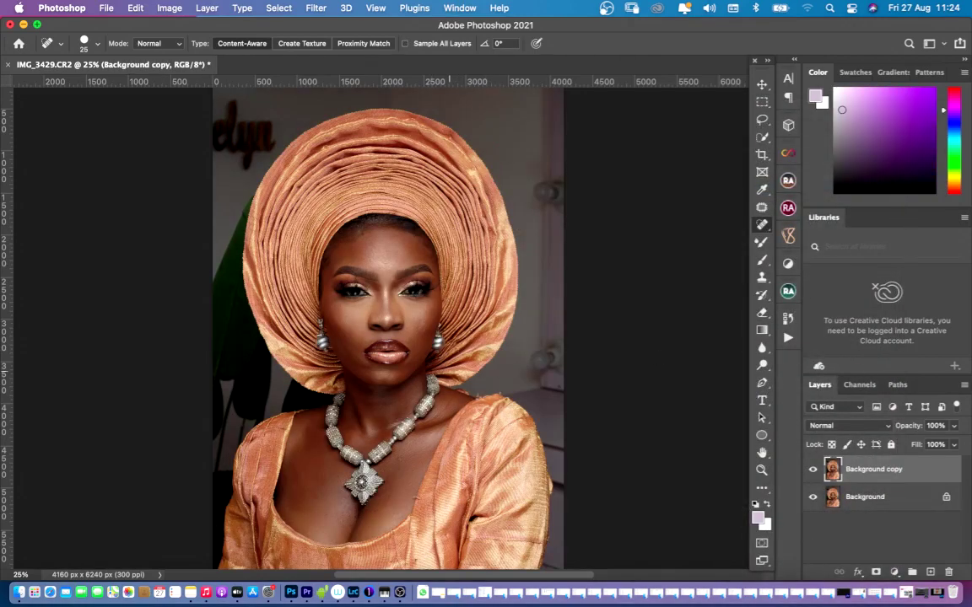
- Undo the deletion of the Black & White 1 adjustment layer and remove that layer again
scroll(389, 315, down, 1)
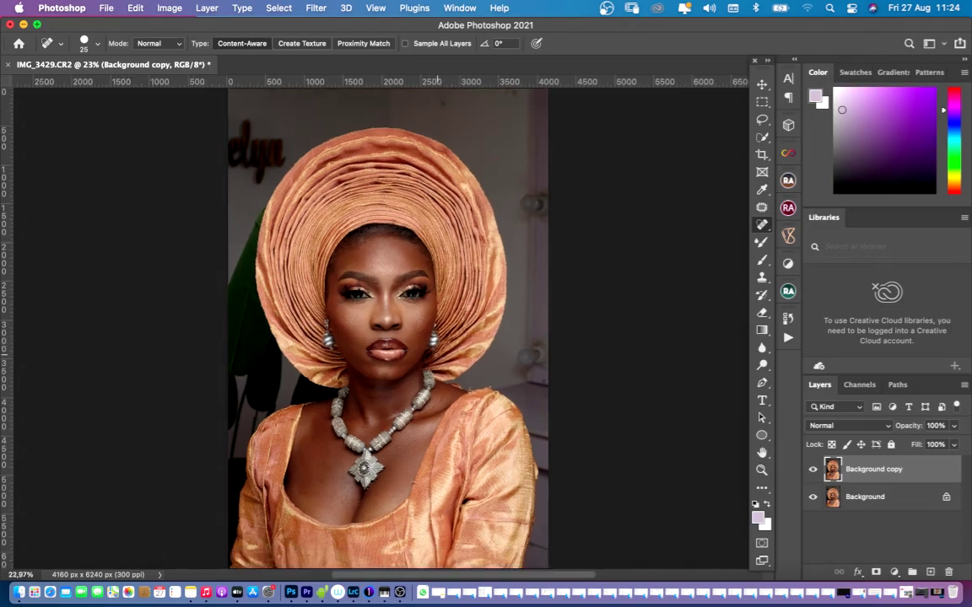
key(super+z)
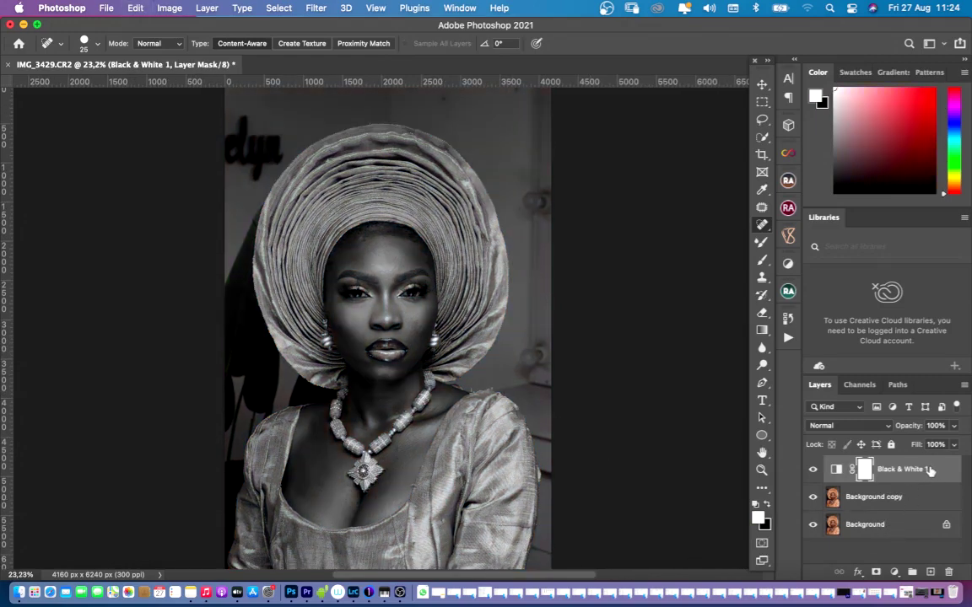
drag(929, 471, 950, 573)
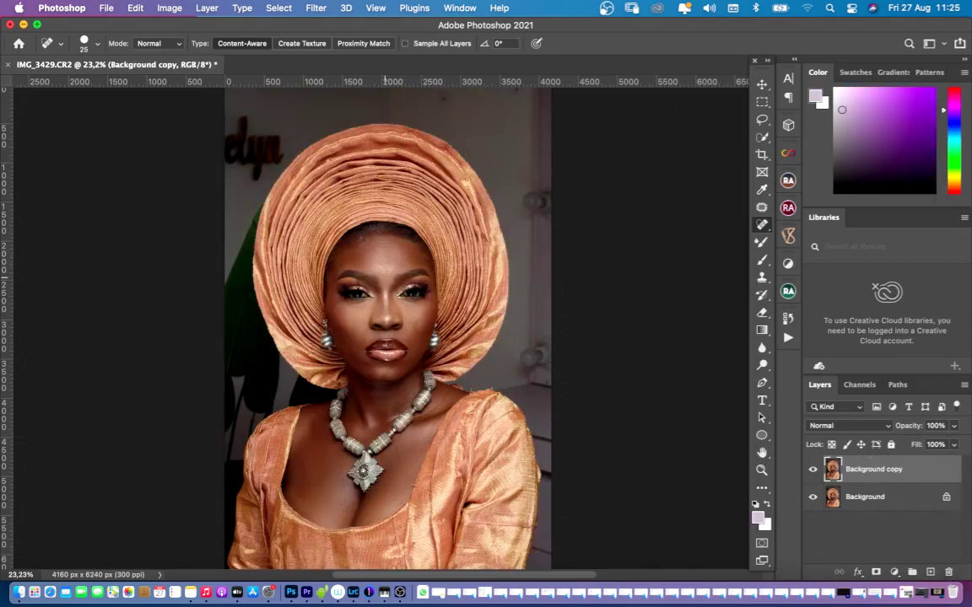
scroll(388, 267, down, 3)
scroll(389, 265, up, 2)
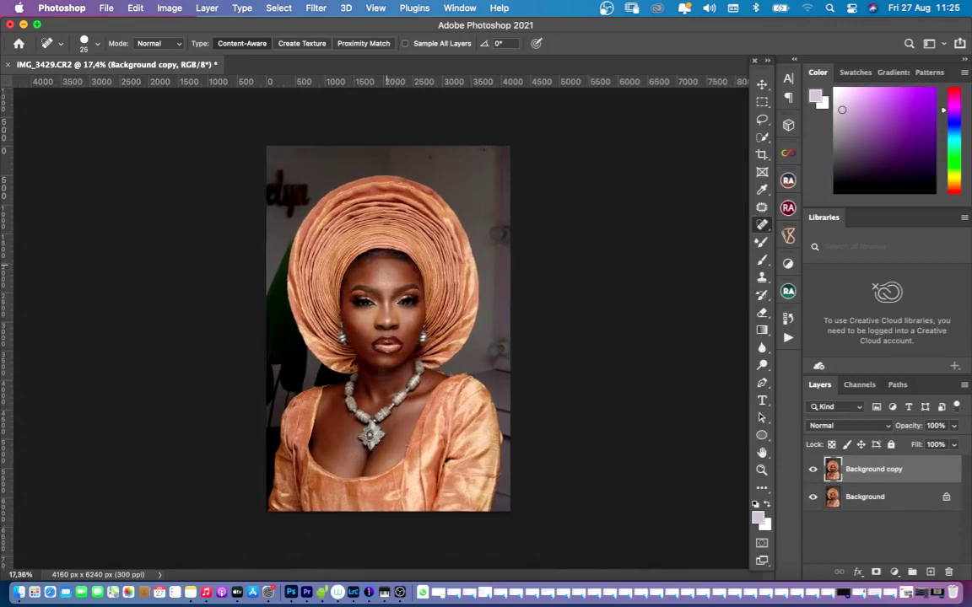
scroll(389, 264, up, 1)
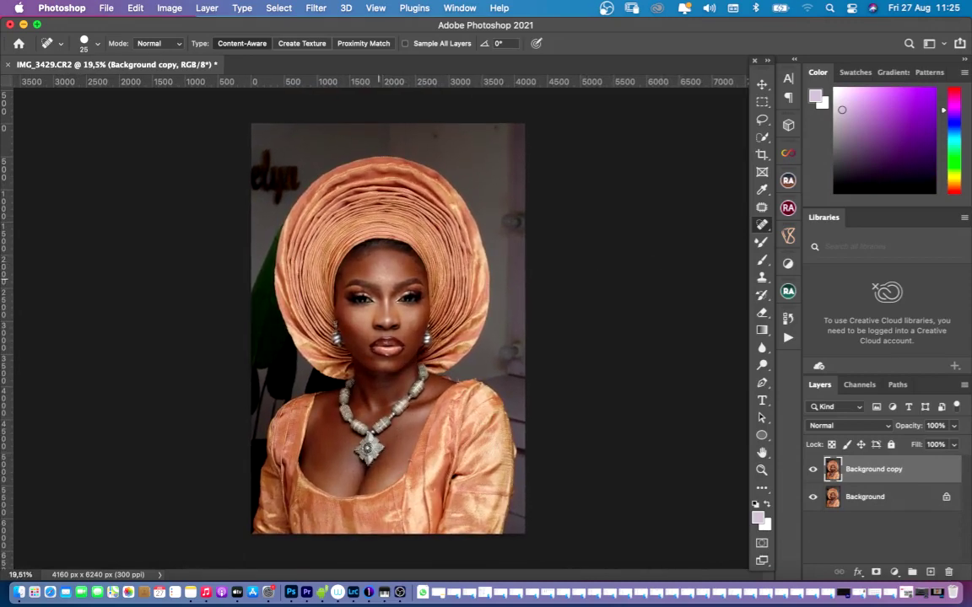
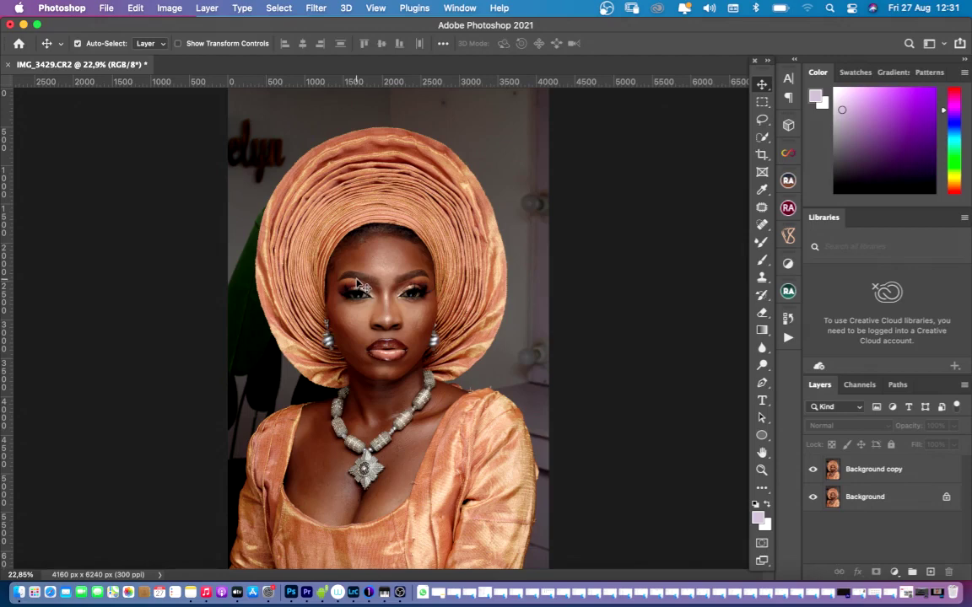
- Rename the Background copy layer as "blemish"
click(861, 472)
double_click(861, 471)
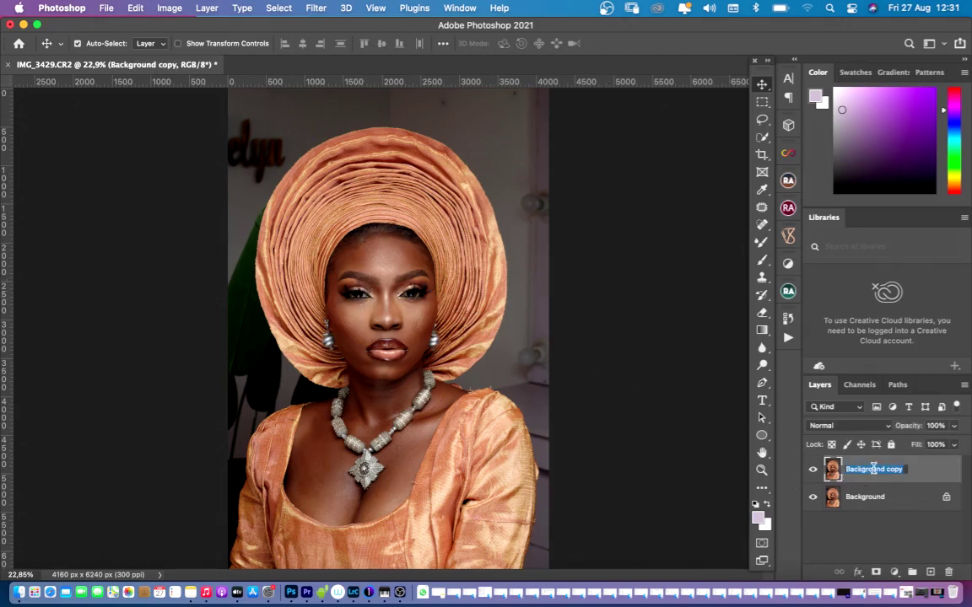
text(d)
key(Return)
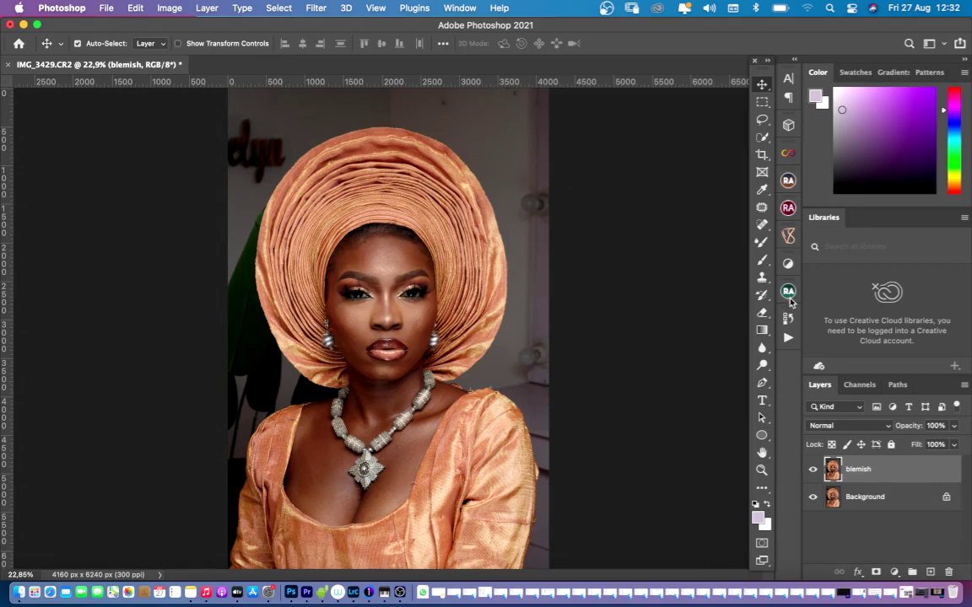
- Hide and show the blemish layer to compare the colour portrait before and after retouching, leaving it visible
click(813, 470)
click(812, 469)
click(812, 469)
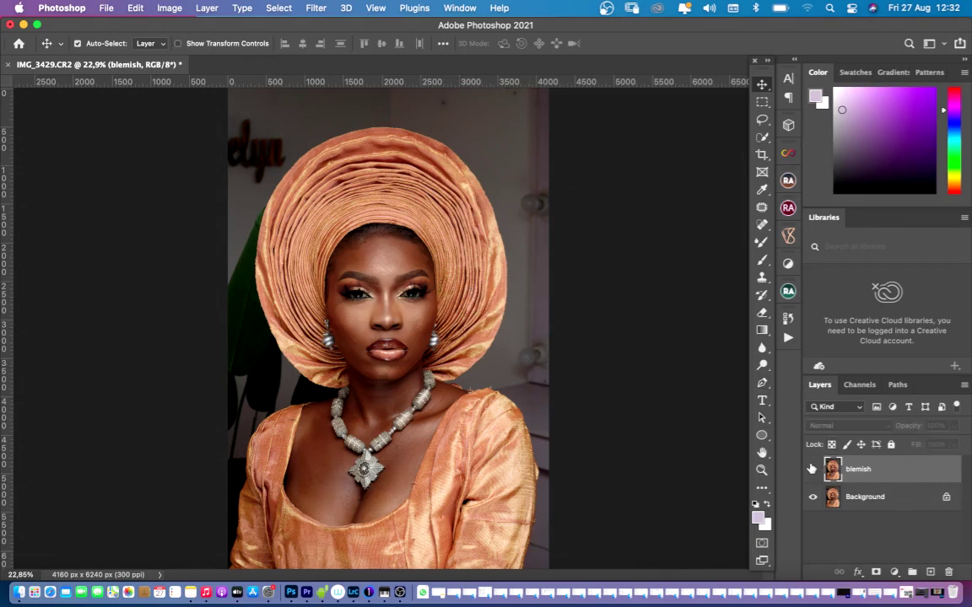
click(812, 469)
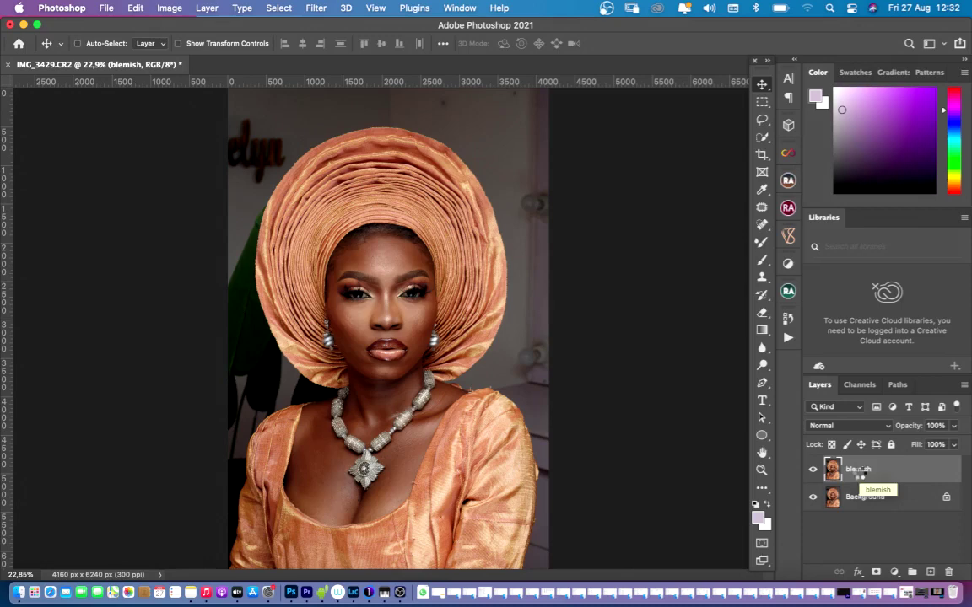
- Stamp all visible layers into a new merged layer above blemish and duplicate the merged layer
key(super+alt+shift+e)
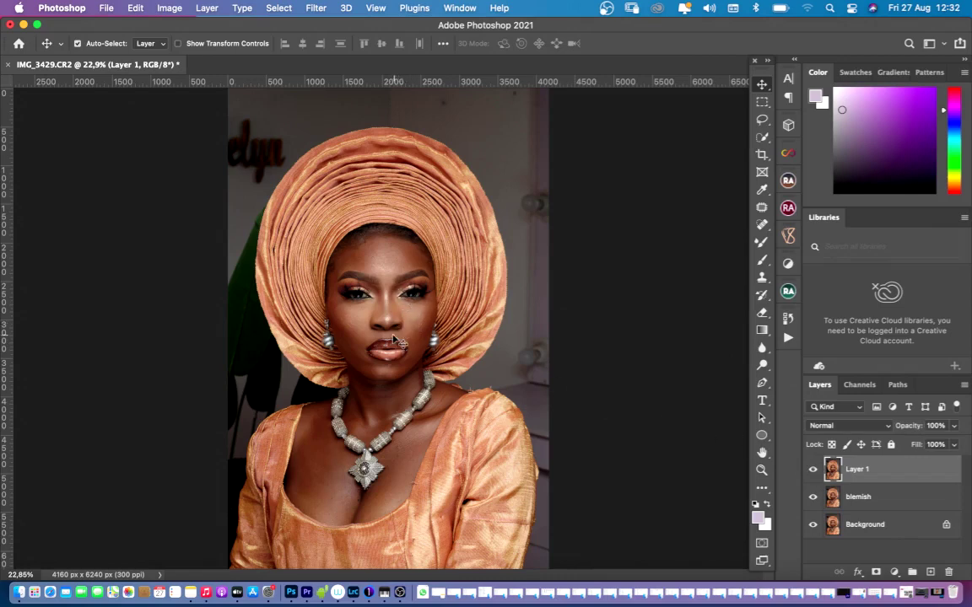
drag(860, 470, 860, 475)
key(super+j)
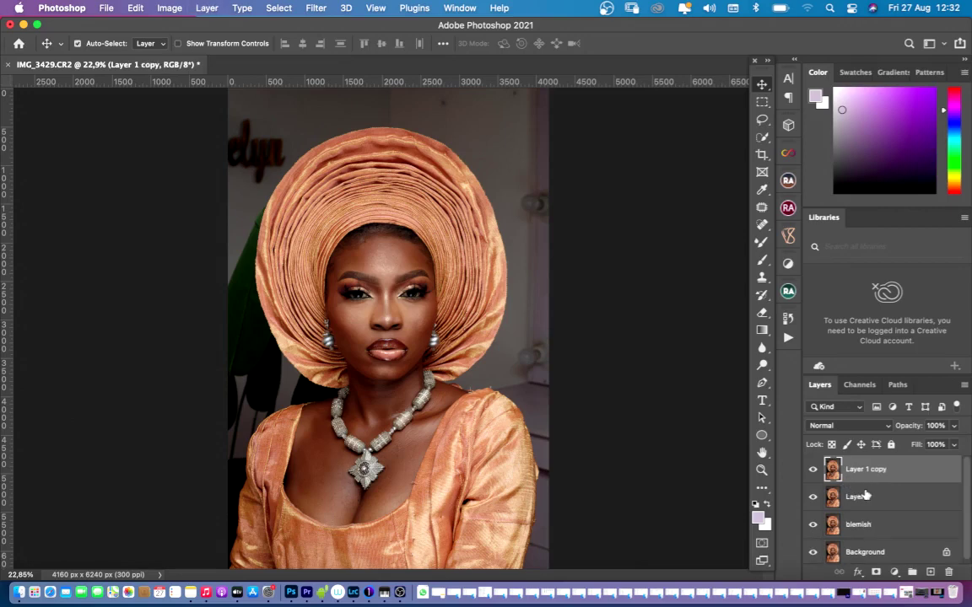
click(856, 498)
click(869, 473)
click(862, 500)
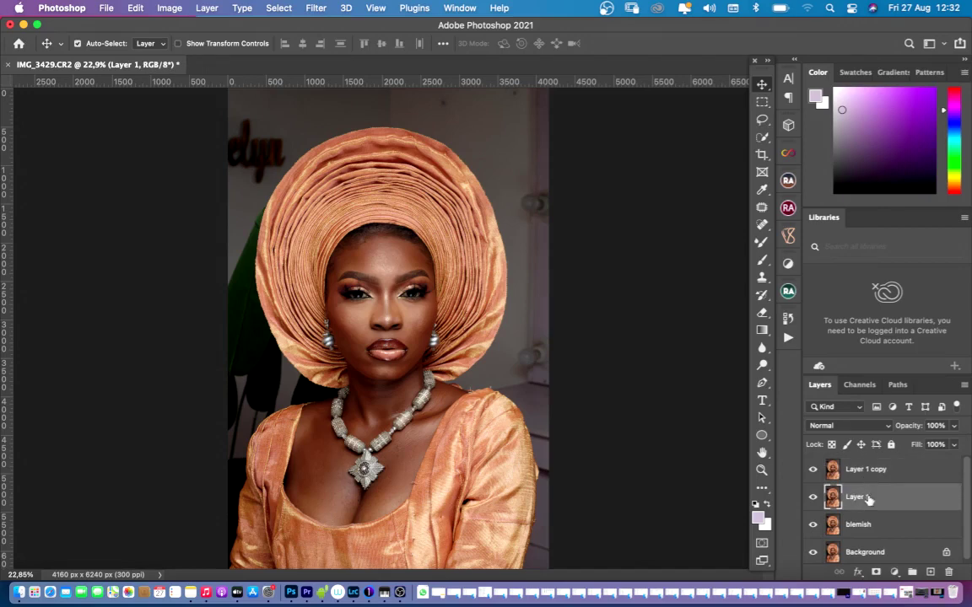
click(883, 474)
click(878, 497)
click(883, 477)
click(861, 497)
click(887, 478)
click(877, 502)
click(887, 475)
click(880, 498)
click(886, 477)
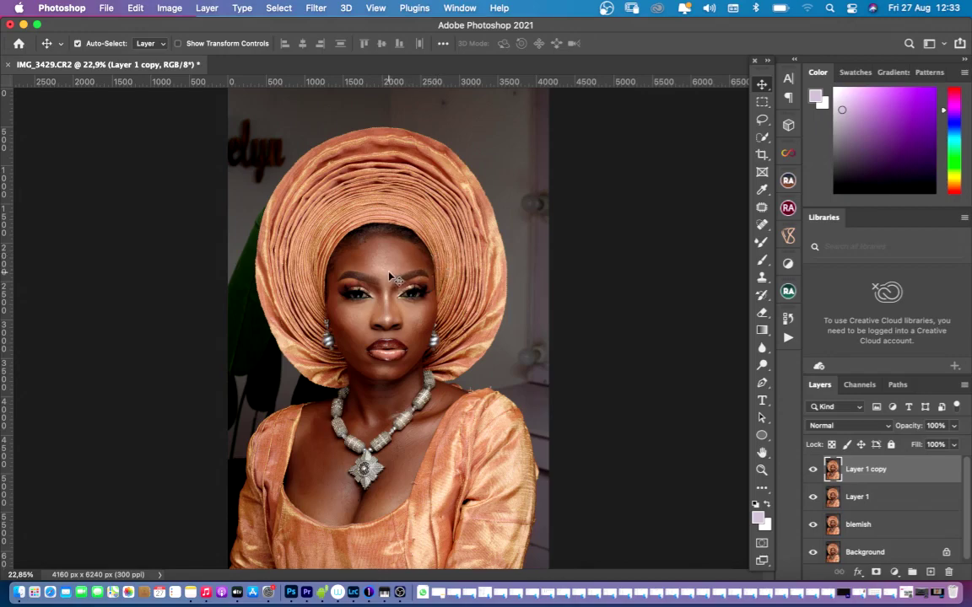
- Examine the skin texture and tones around the nose, cheeks and eyes at close range
key(super+equal)
key(super+equal)
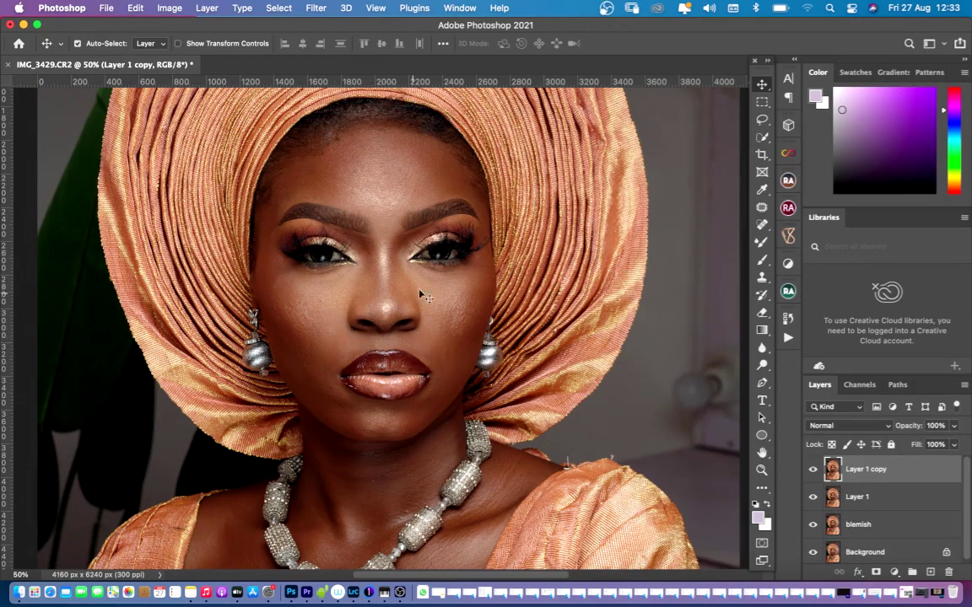
key(super+plus)
key(super+plus)
key(super+plus)
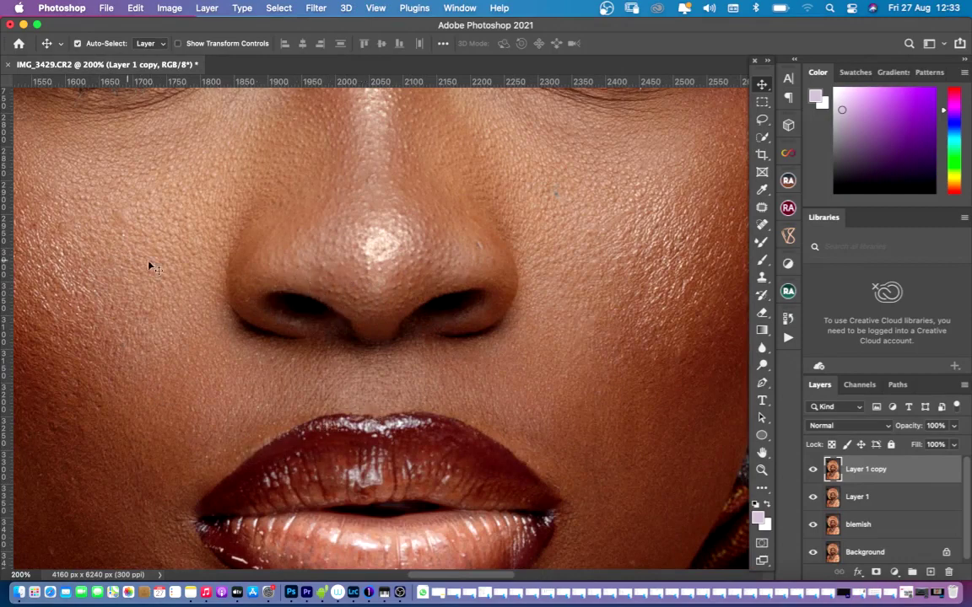
scroll(210, 299, down, 4)
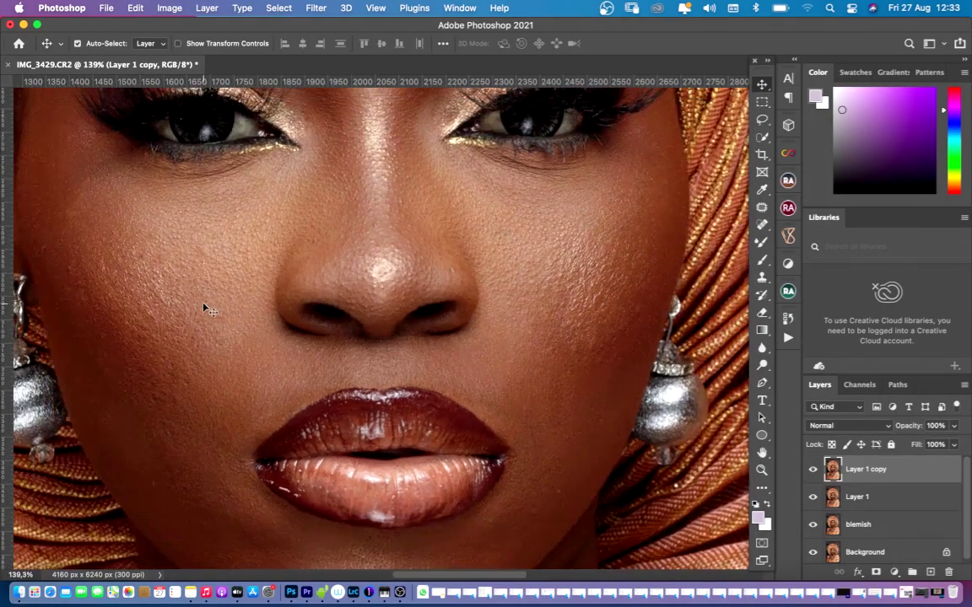
scroll(396, 193, up, 3)
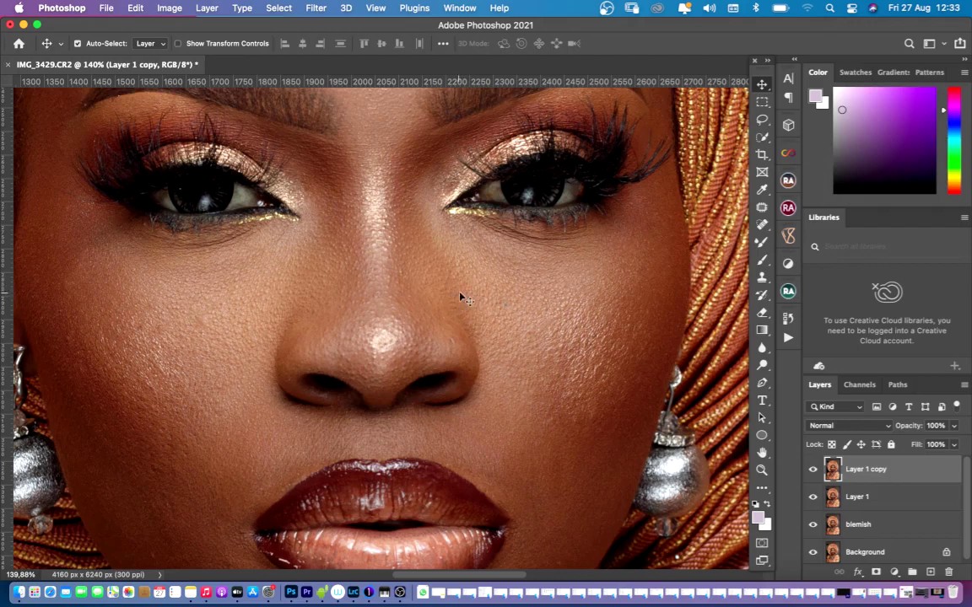
click(874, 501)
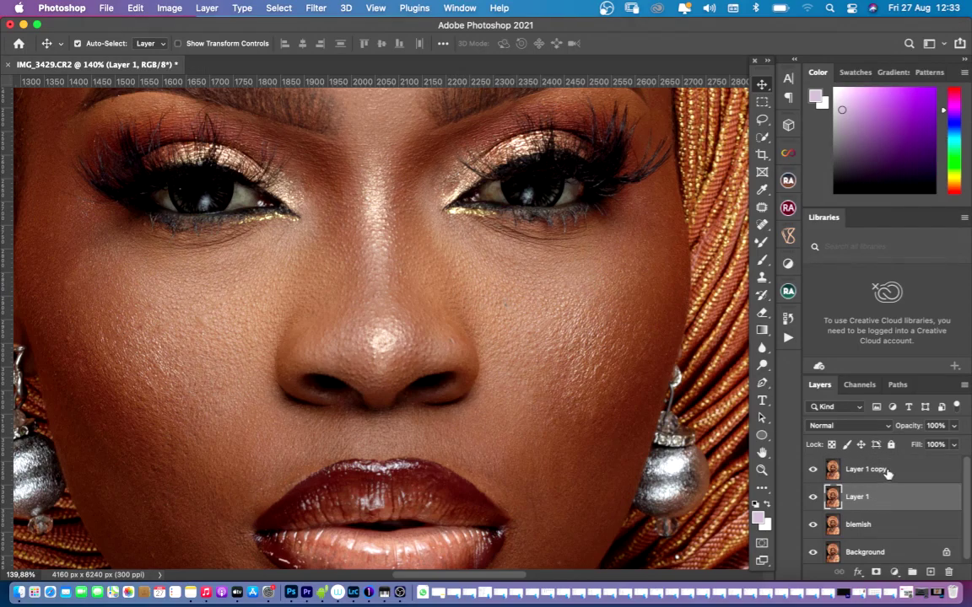
click(889, 475)
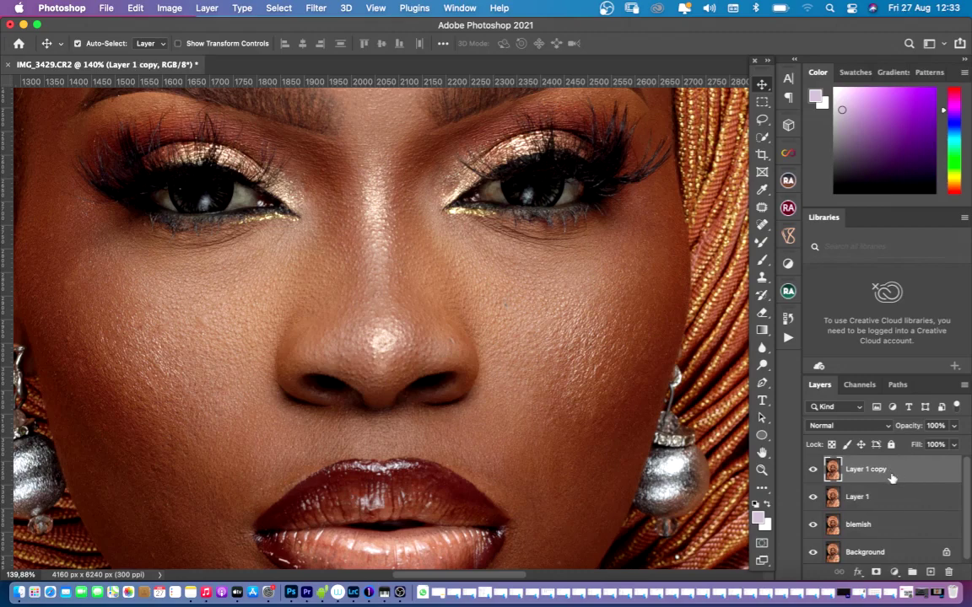
- Rename Layer 1 as "colour frquency"
click(887, 500)
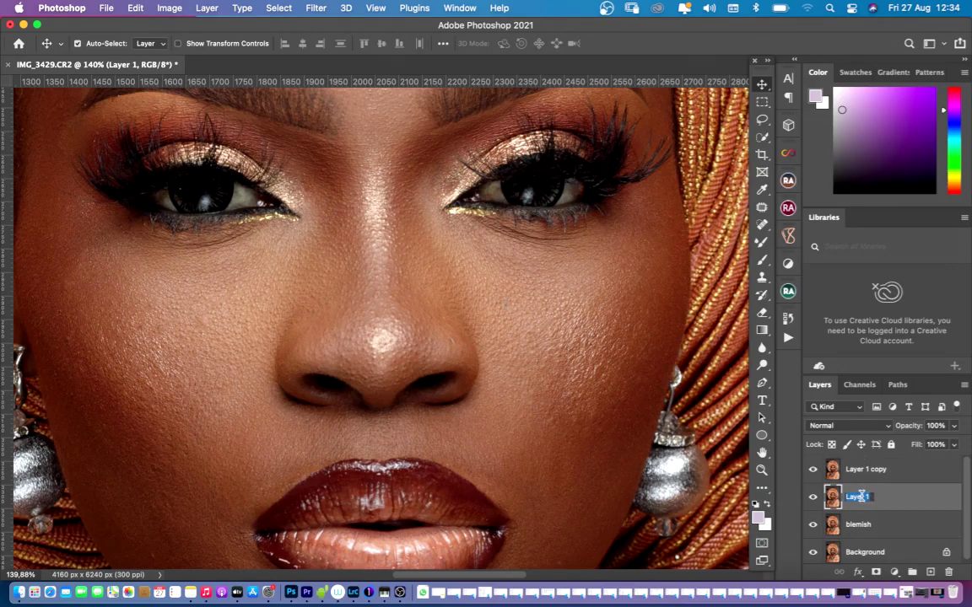
click(883, 501)
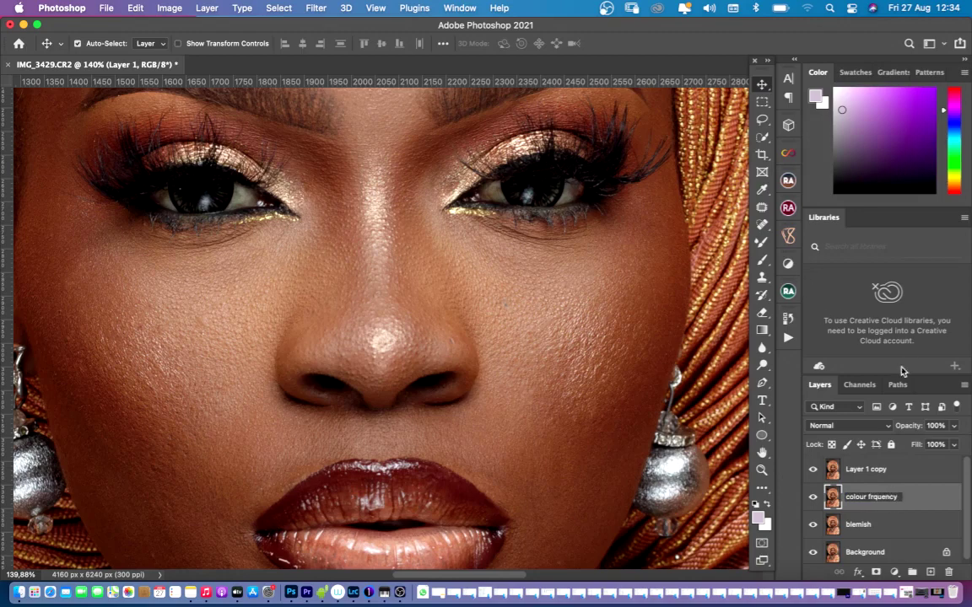
key(Return)
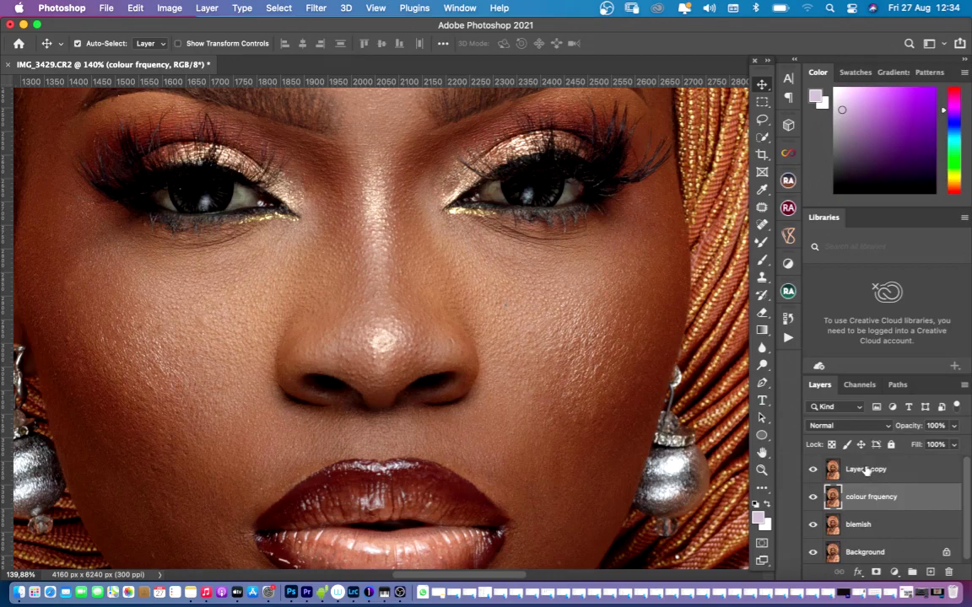
- Rename the Layer 1 copy layer as "texture frequency"
double_click(867, 471)
text(texture frequ)
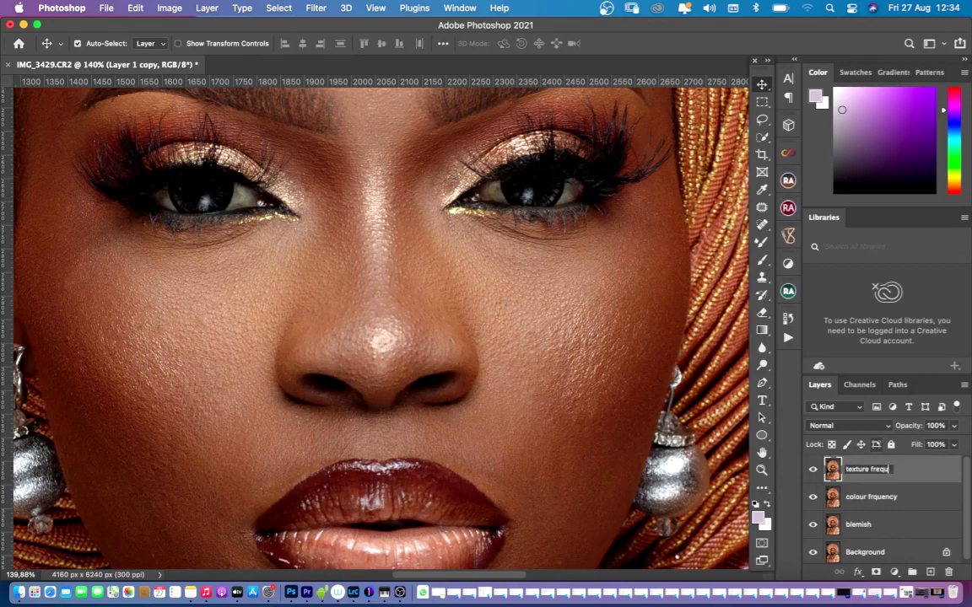
text(ency)
key(Return)
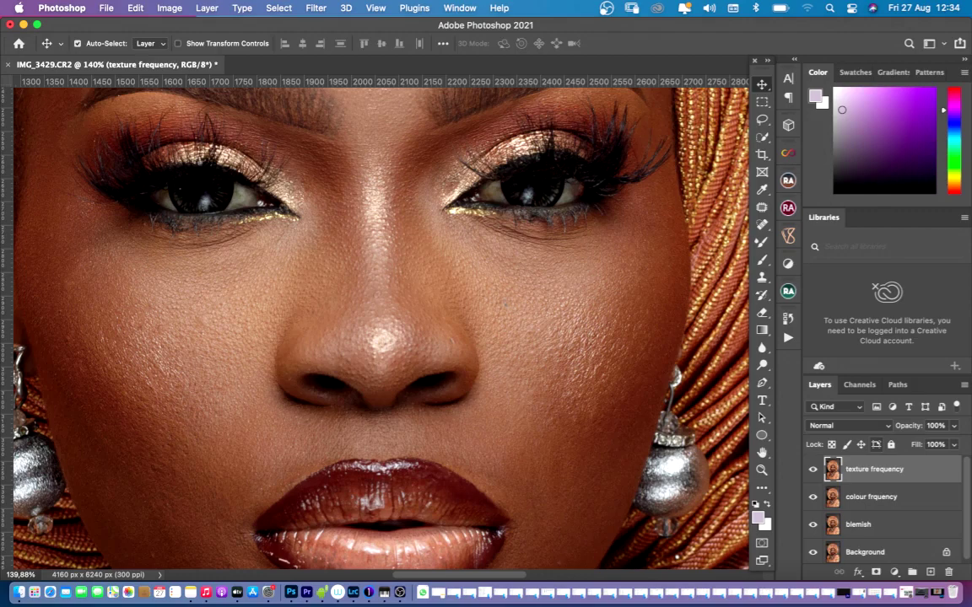
click(886, 498)
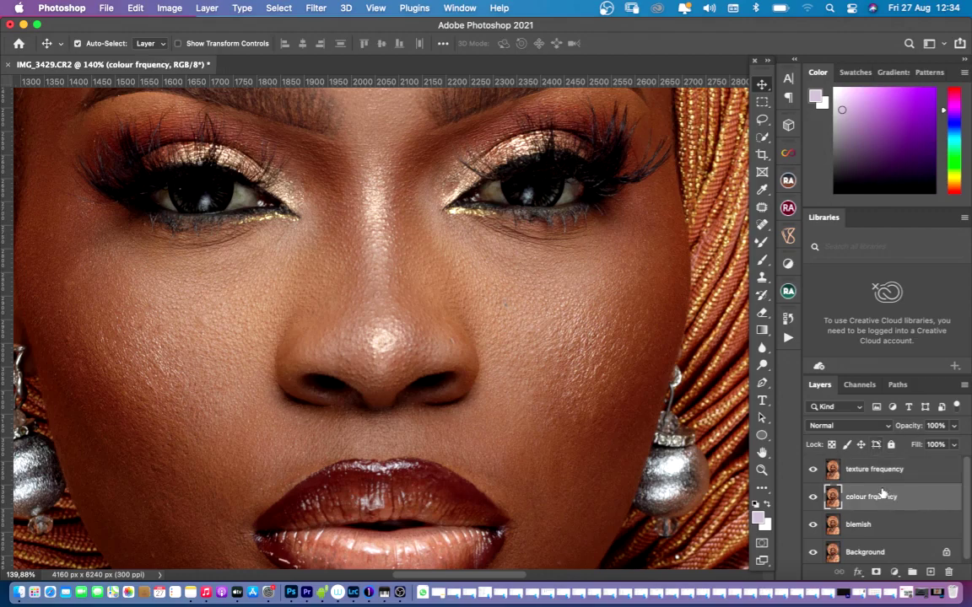
click(885, 474)
click(864, 501)
click(909, 474)
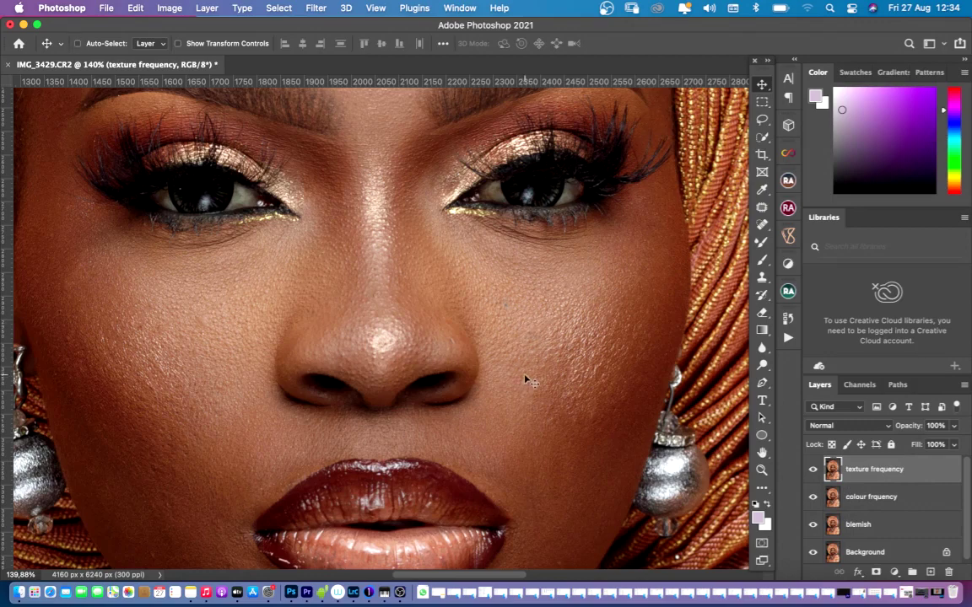
- Open the Gaussian Blur filter for the colour frquency layer
key(super+minus)
key(super+minus)
key(super+minus)
key(super+minus)
key(super+minus)
key(super+minus)
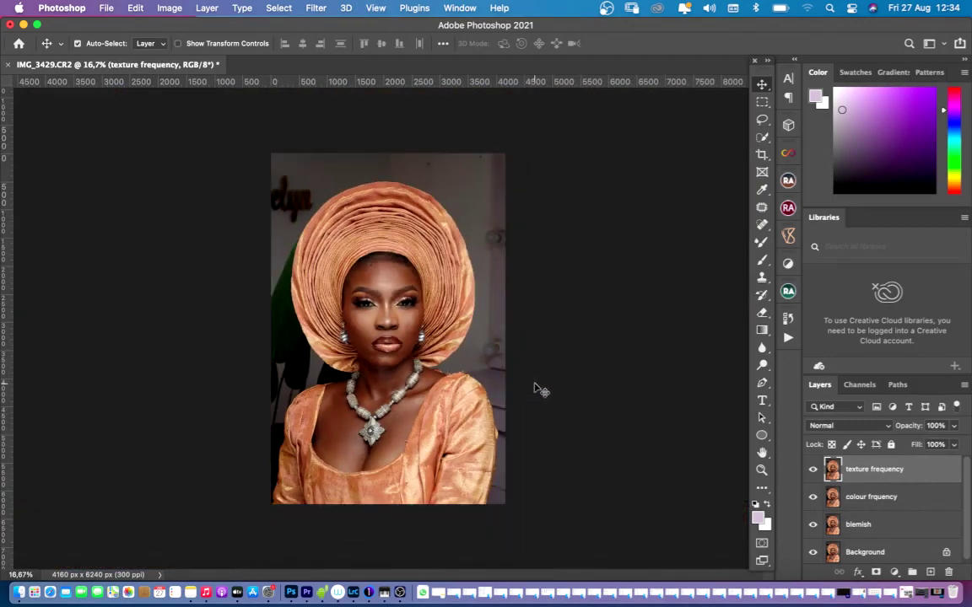
key(super+plus)
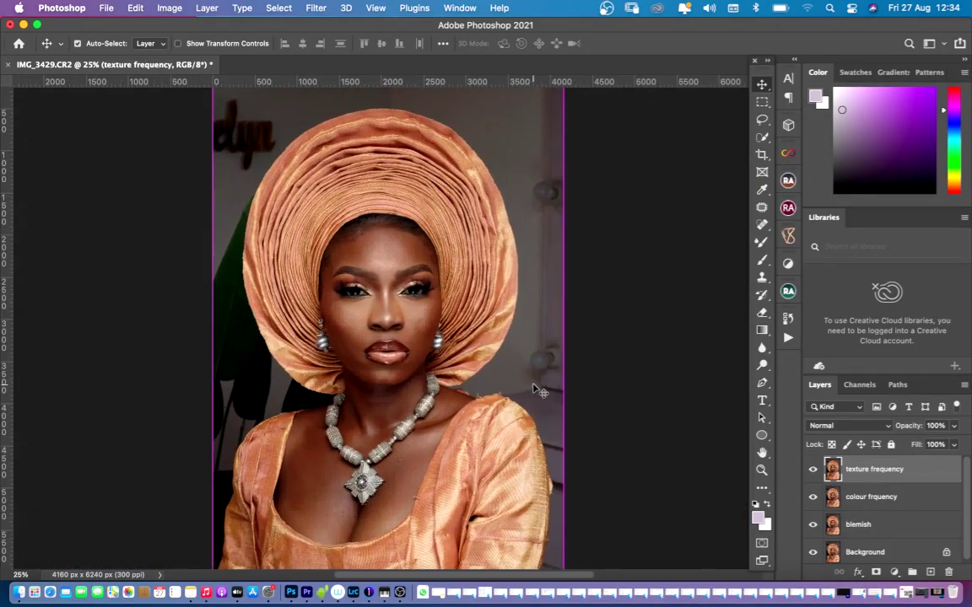
click(875, 496)
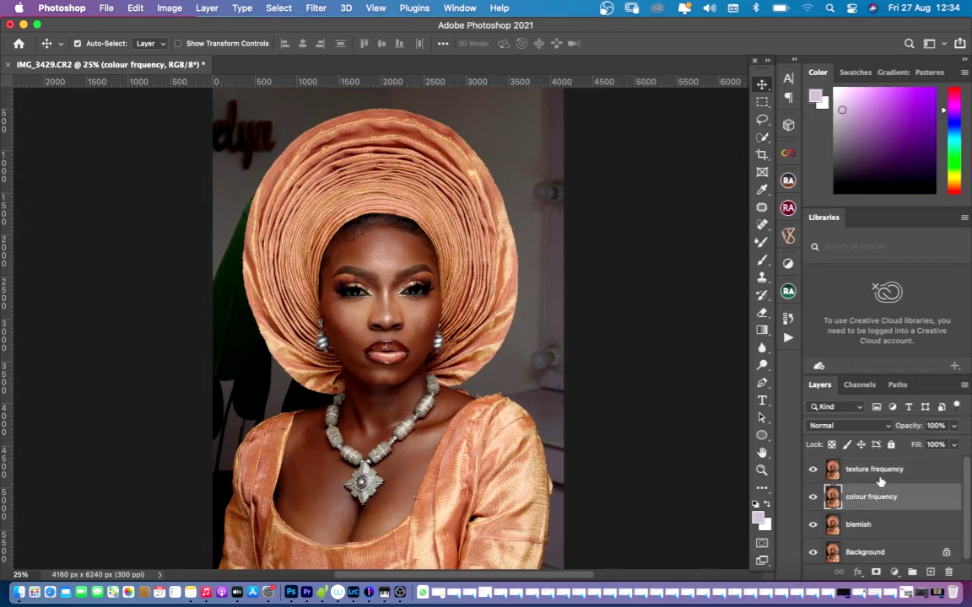
click(880, 481)
click(885, 493)
click(314, 8)
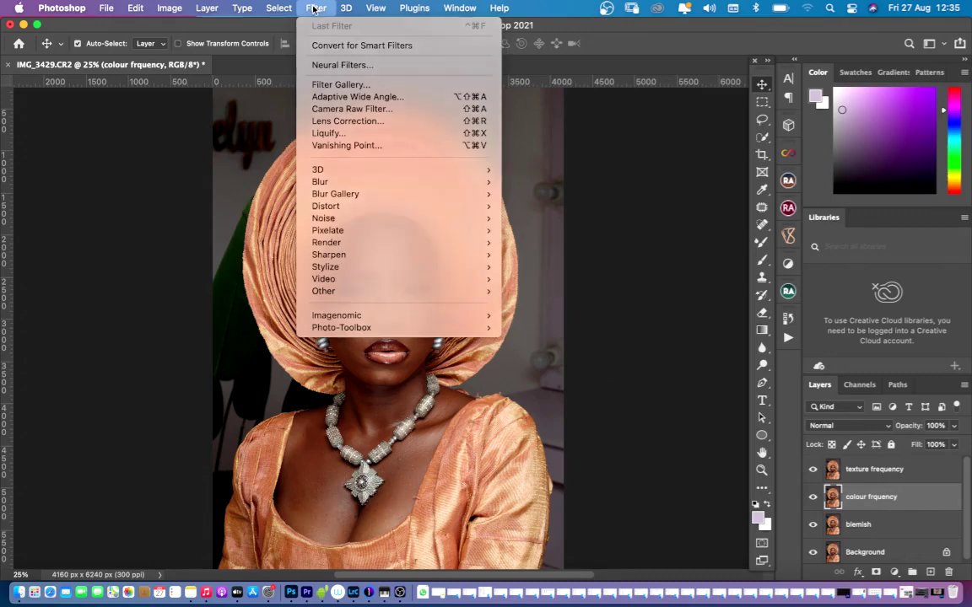
click(314, 8)
click(317, 8)
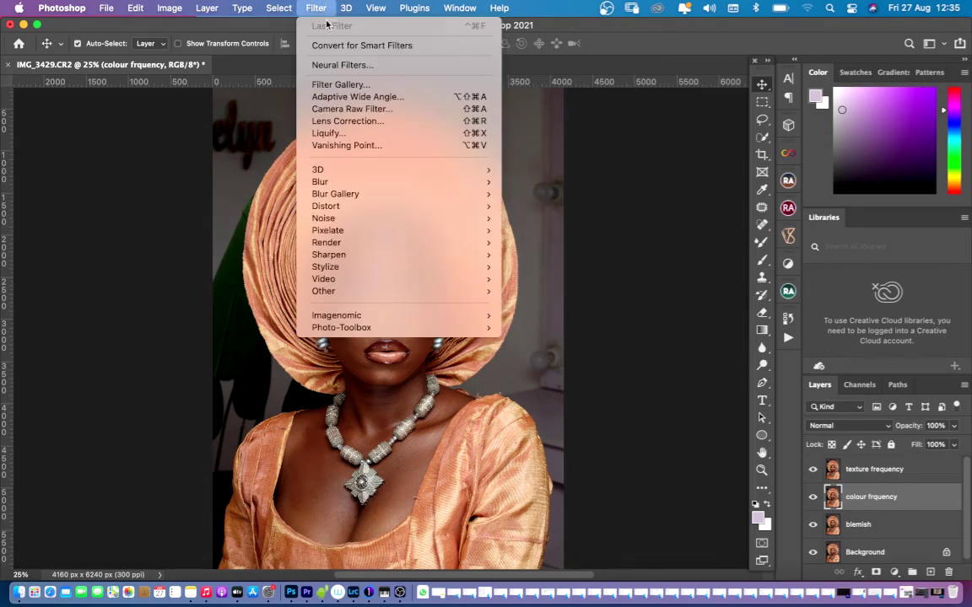
mouse_move(390, 184)
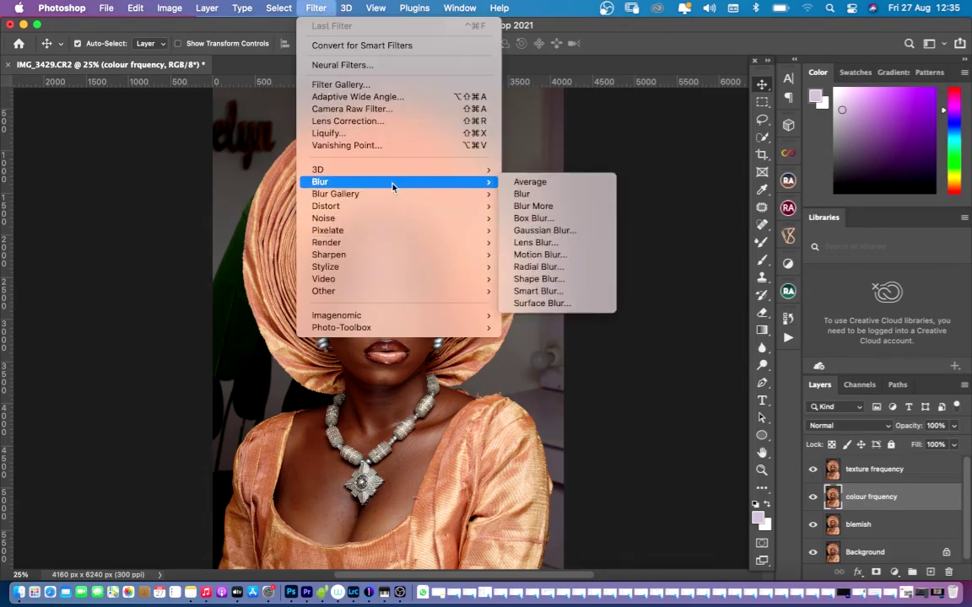
click(539, 235)
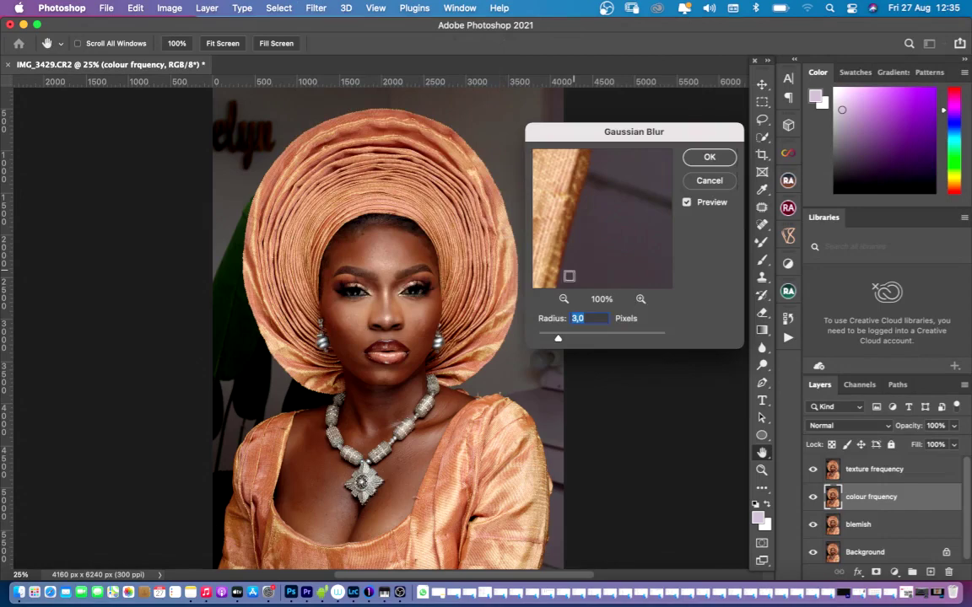
- Examine the nose, eye and cheek skin in the Gaussian Blur preview at 67% magnification
drag(550, 255, 653, 245)
drag(560, 247, 666, 241)
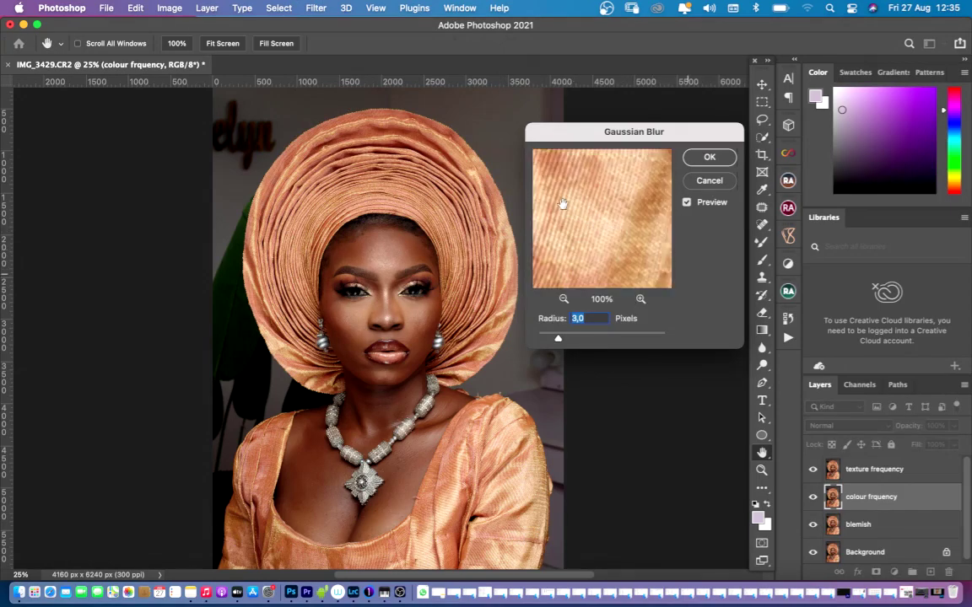
drag(562, 206, 649, 275)
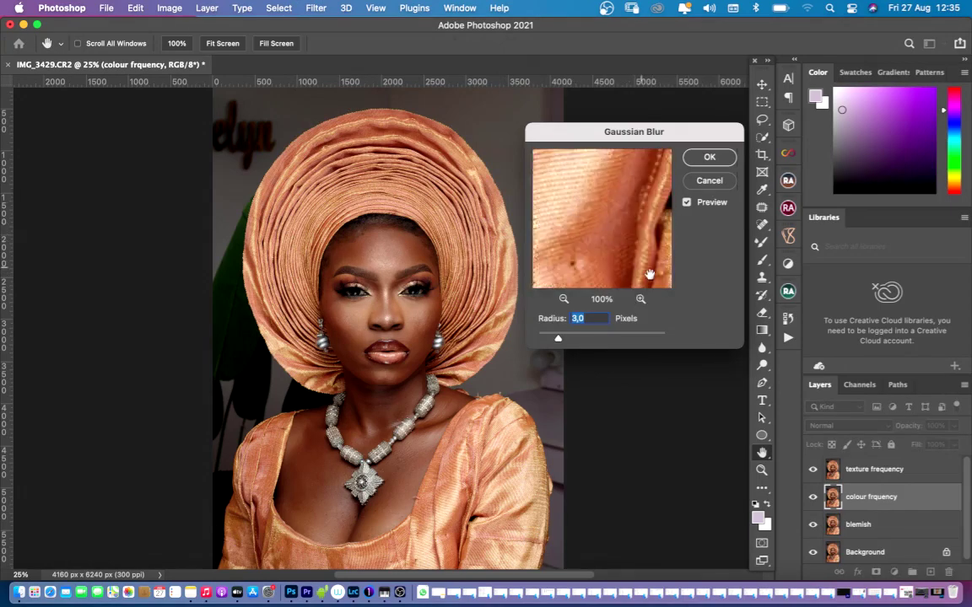
drag(582, 220, 625, 251)
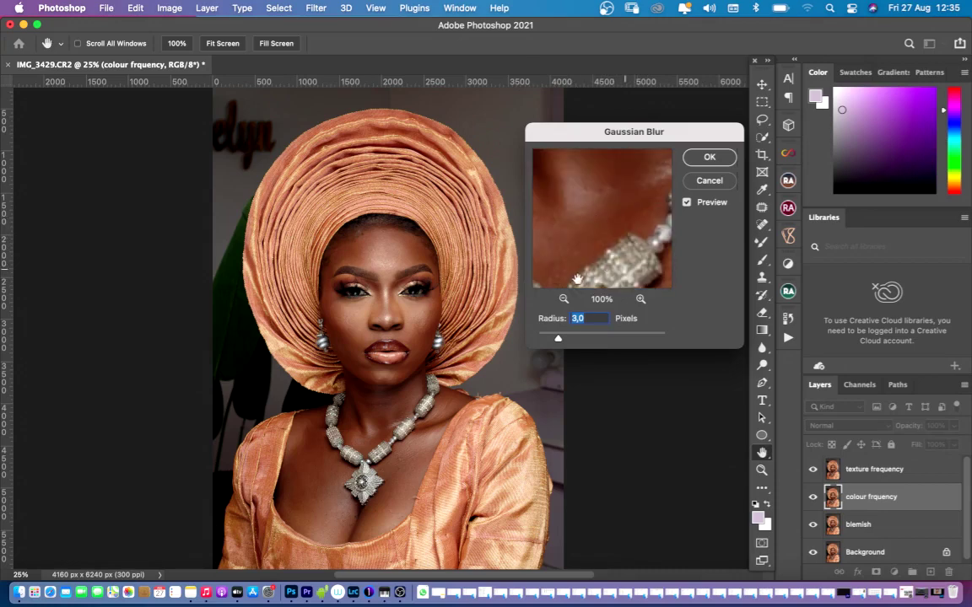
click(563, 299)
click(640, 298)
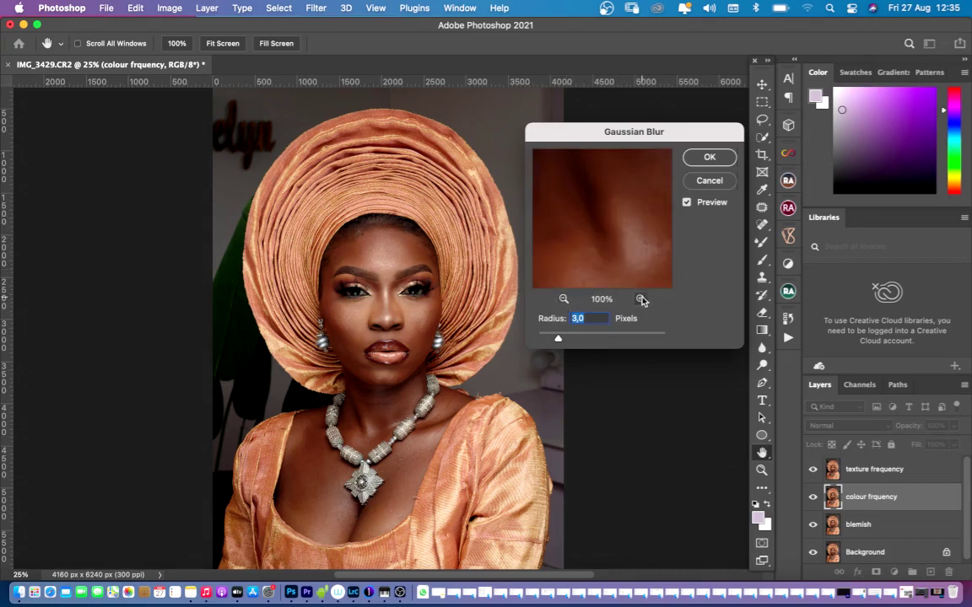
click(564, 300)
click(563, 299)
click(563, 299)
click(563, 299)
click(563, 300)
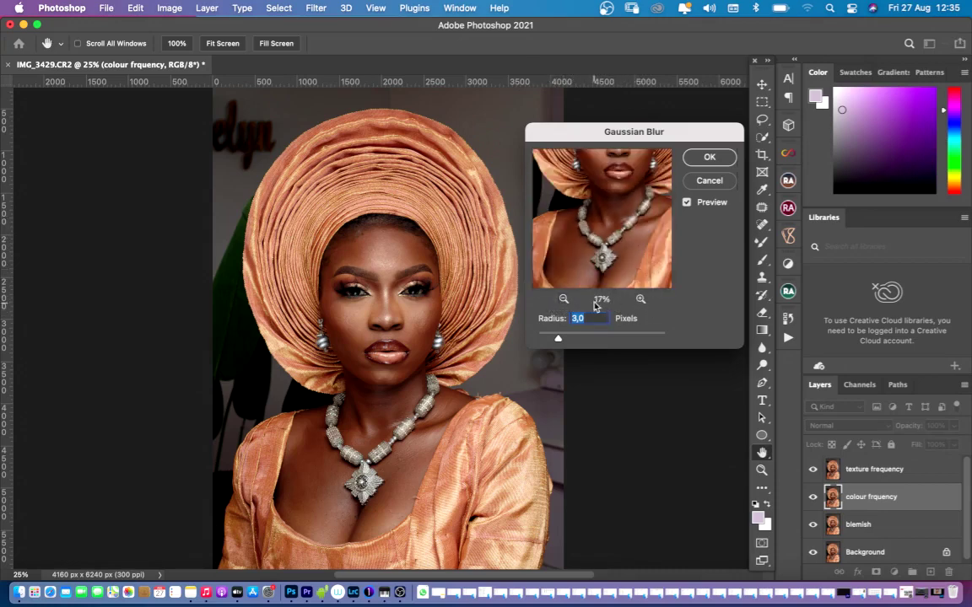
click(640, 299)
click(640, 299)
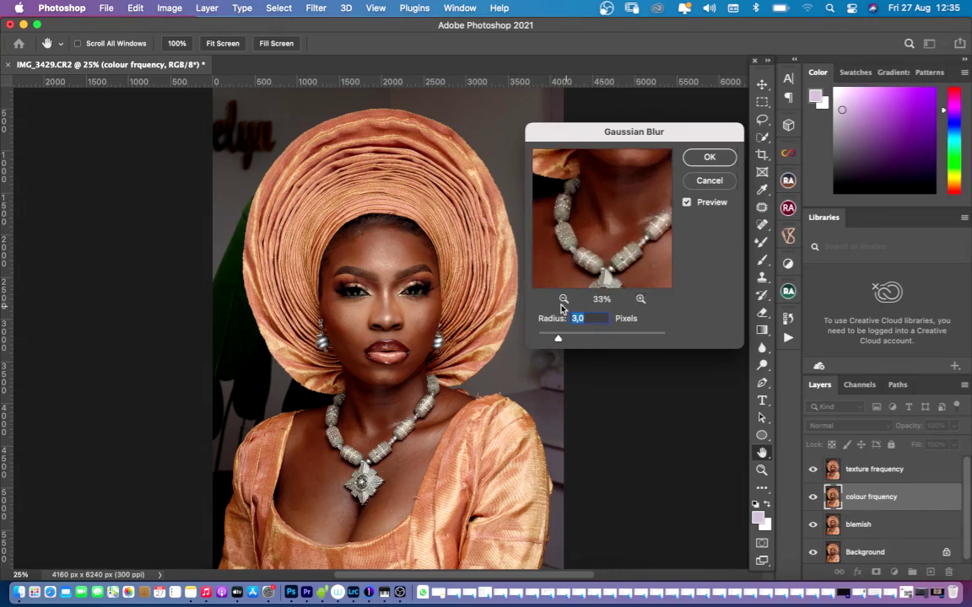
click(564, 299)
drag(613, 206, 582, 310)
click(641, 300)
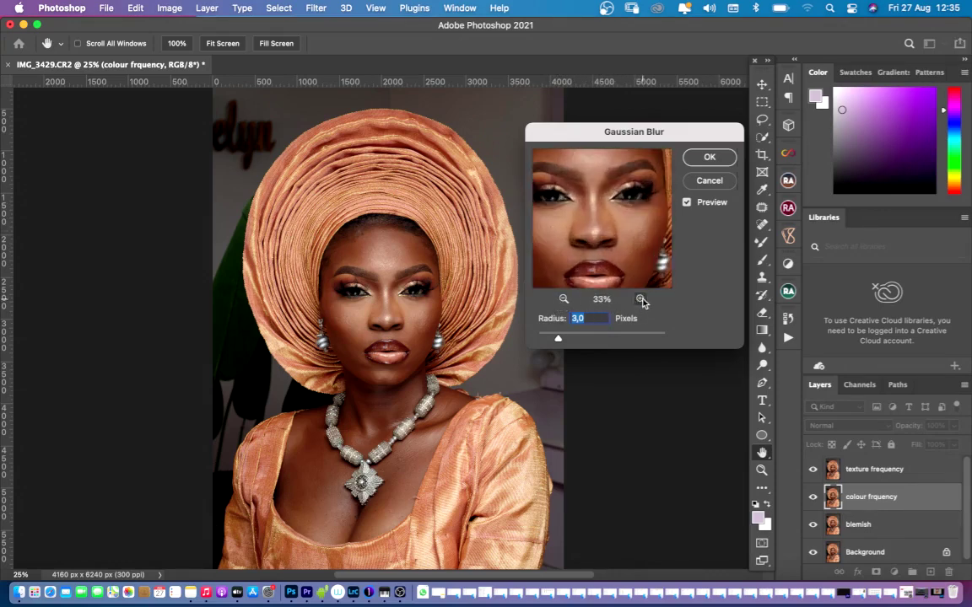
click(642, 299)
drag(622, 280, 629, 260)
mouse_move(628, 215)
mouse_down()
mouse_move(621, 258)
mouse_move(632, 228)
mouse_move(628, 195)
mouse_up()
click(641, 299)
drag(626, 257, 599, 233)
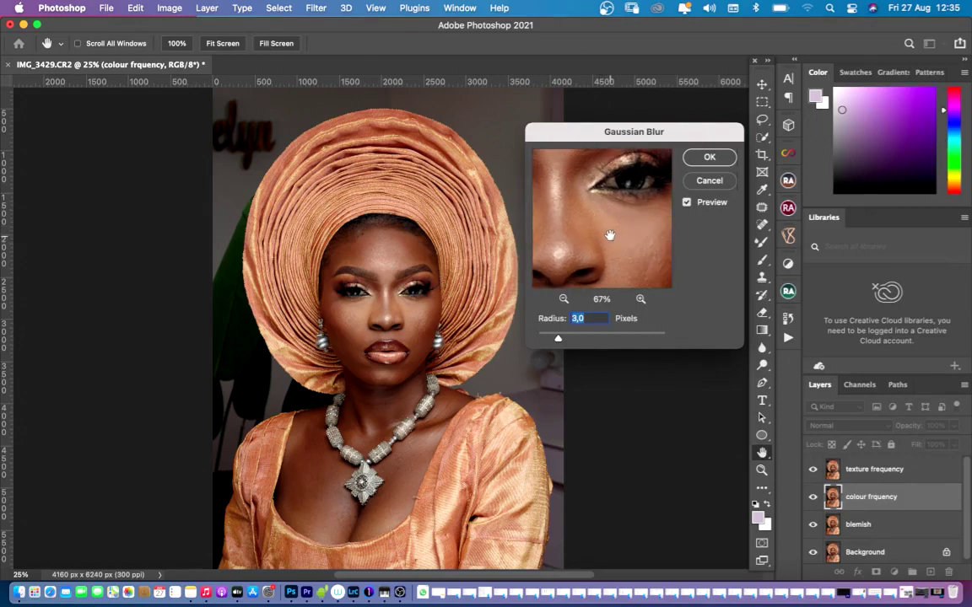
mouse_move(612, 243)
mouse_down()
mouse_move(613, 226)
mouse_move(600, 248)
mouse_move(617, 247)
mouse_up()
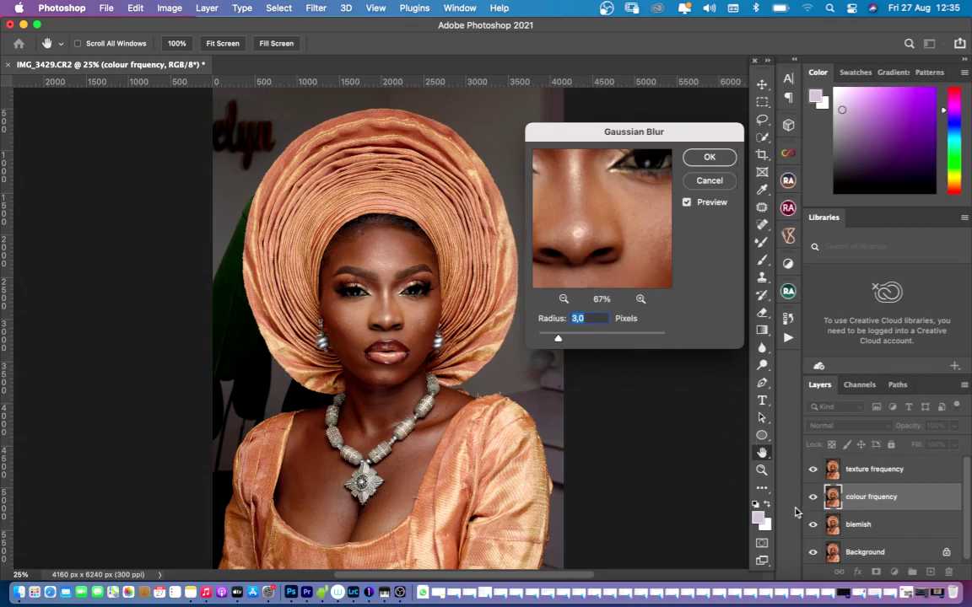
- Lower the Gaussian Blur radius to 0.1 pixels and examine the nose, eye and cheek skin texture at 67% and 100% magnification
drag(553, 338, 532, 336)
drag(600, 175, 618, 195)
drag(613, 240, 598, 206)
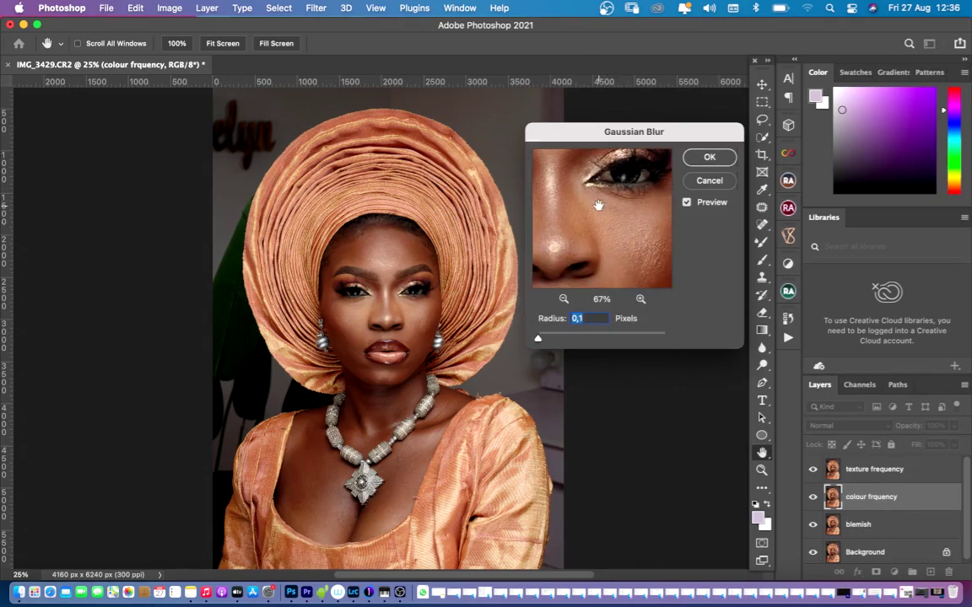
click(640, 299)
drag(624, 265, 656, 216)
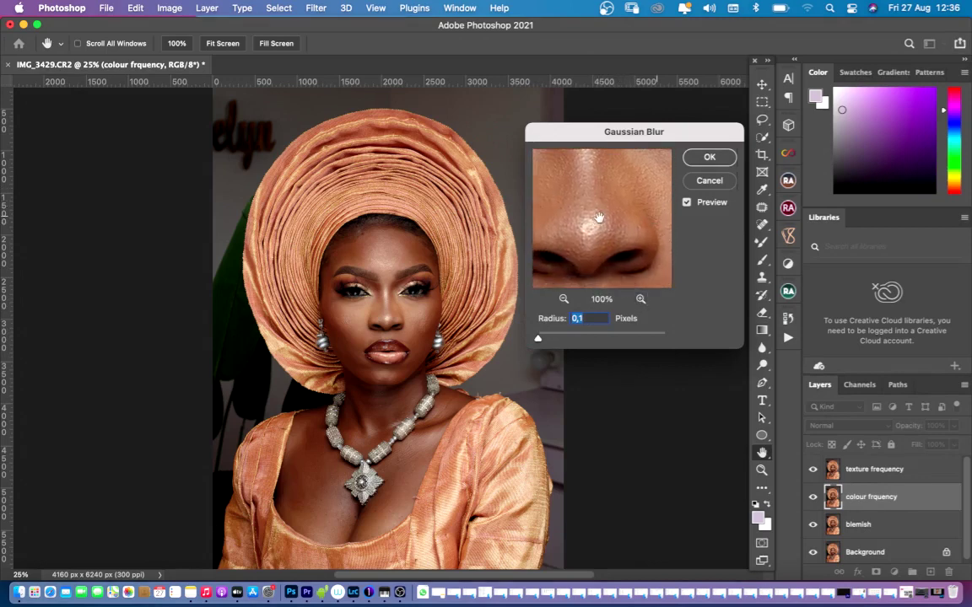
mouse_move(598, 217)
mouse_down()
mouse_move(609, 260)
mouse_move(606, 199)
mouse_up()
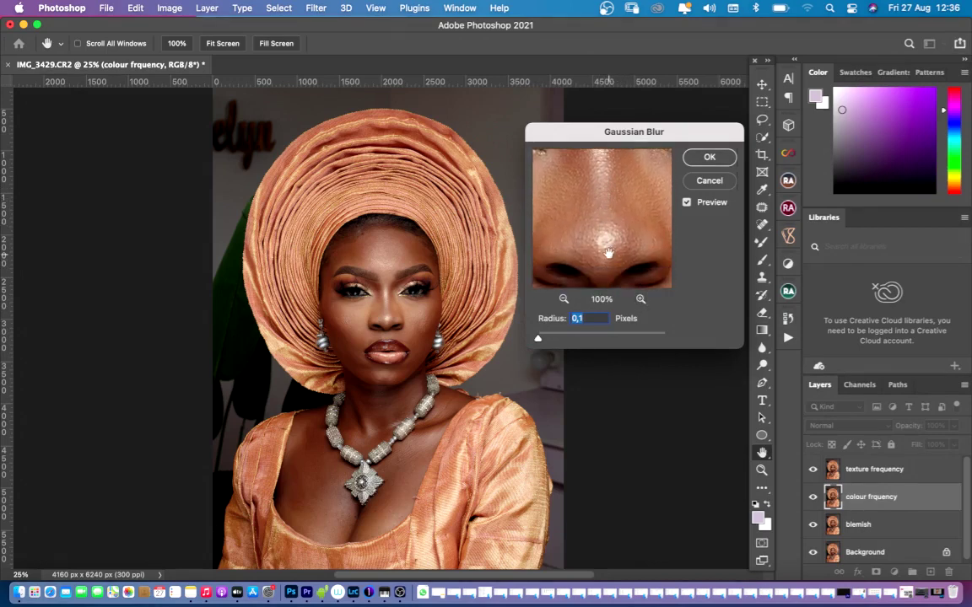
drag(607, 254, 636, 268)
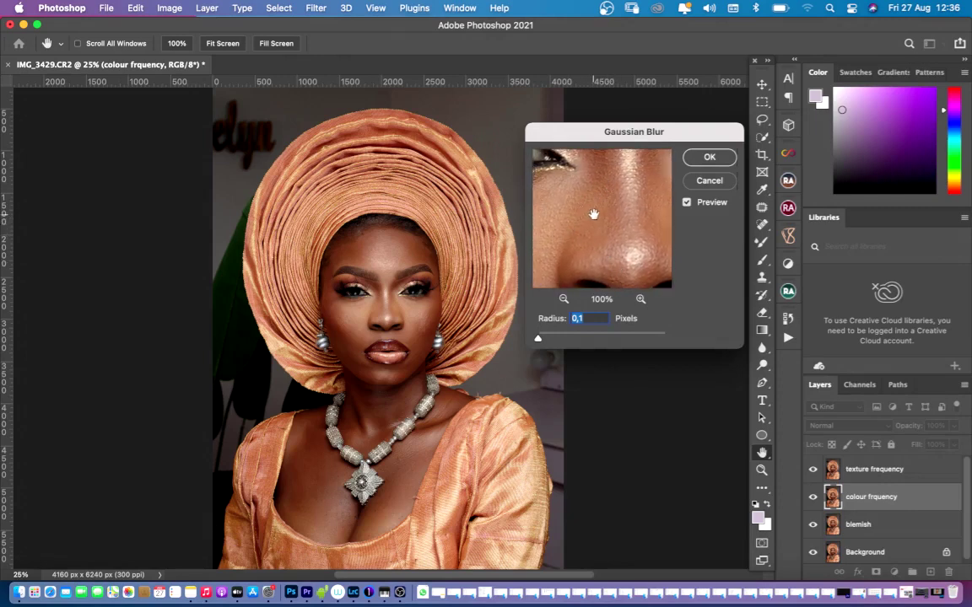
drag(594, 214, 597, 247)
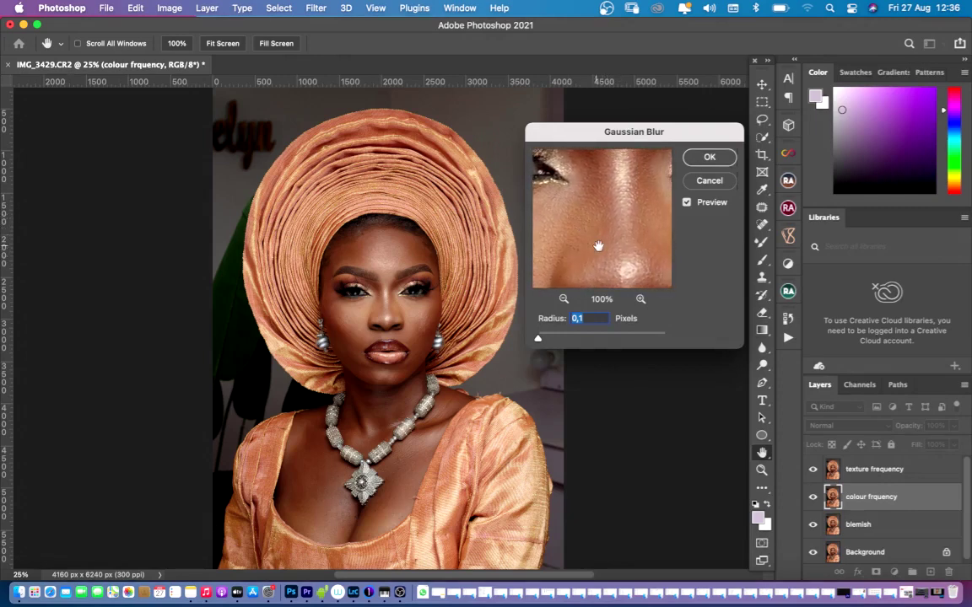
click(564, 299)
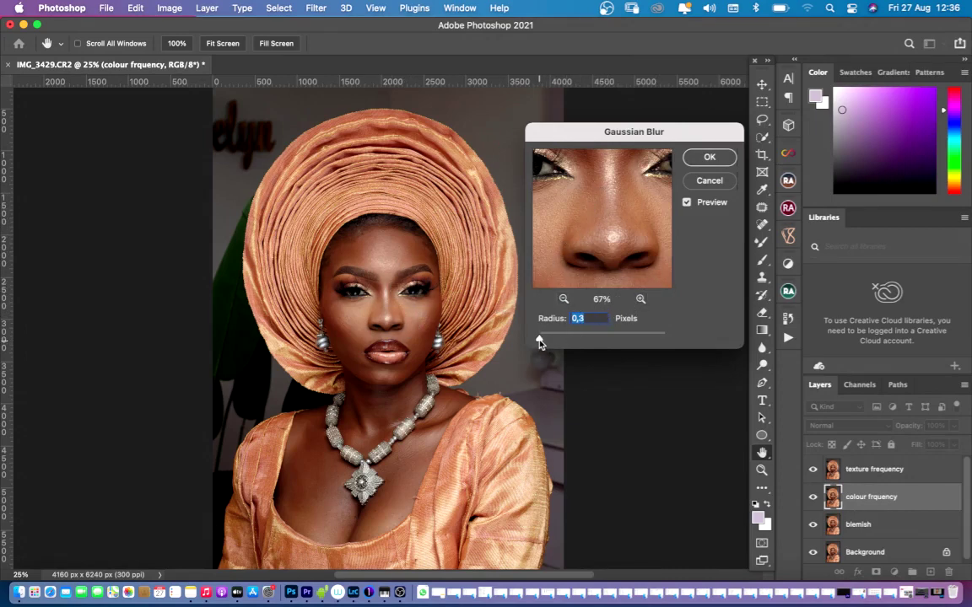
- Raise the Gaussian Blur radius to 7.0 pixels for the colour frquency layer
drag(538, 339, 547, 341)
drag(552, 343, 562, 342)
drag(565, 341, 569, 341)
drag(607, 222, 586, 258)
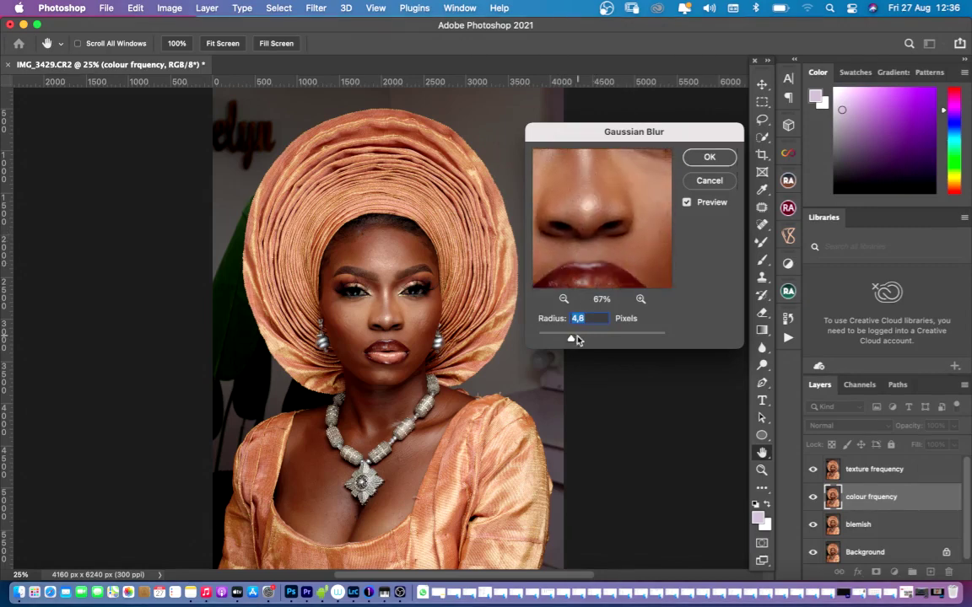
drag(573, 340, 580, 339)
- Examine the blurred forehead, eyes and nose at 67% magnification, comparing the image with the blur preview off and on
drag(613, 241, 570, 246)
drag(613, 215, 639, 268)
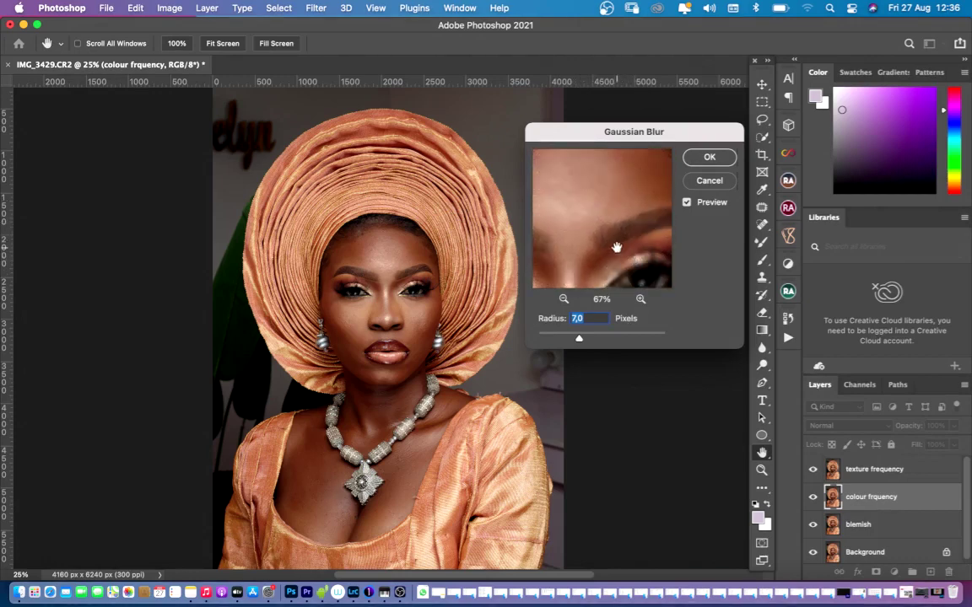
drag(607, 232, 639, 269)
drag(569, 265, 599, 230)
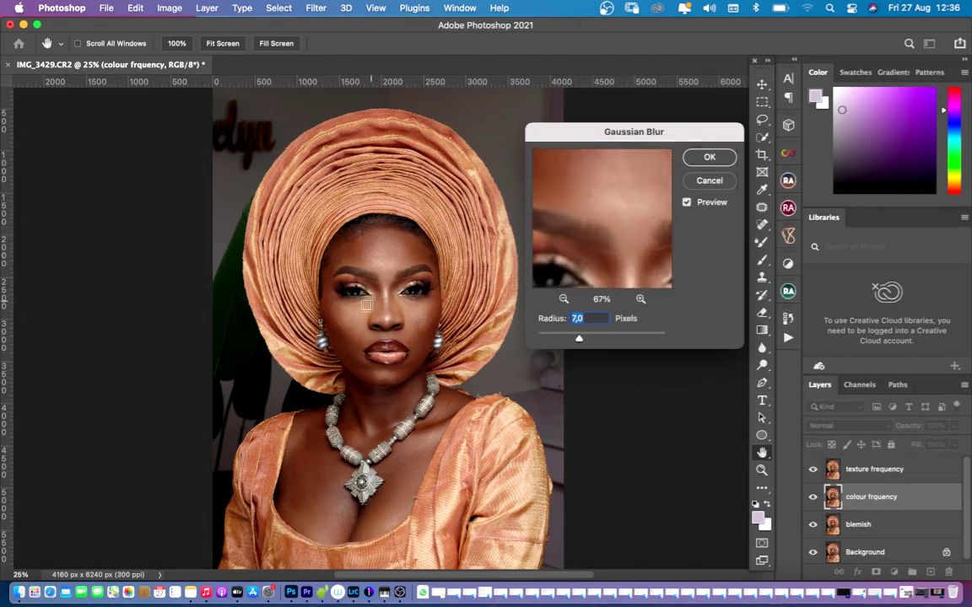
click(386, 287)
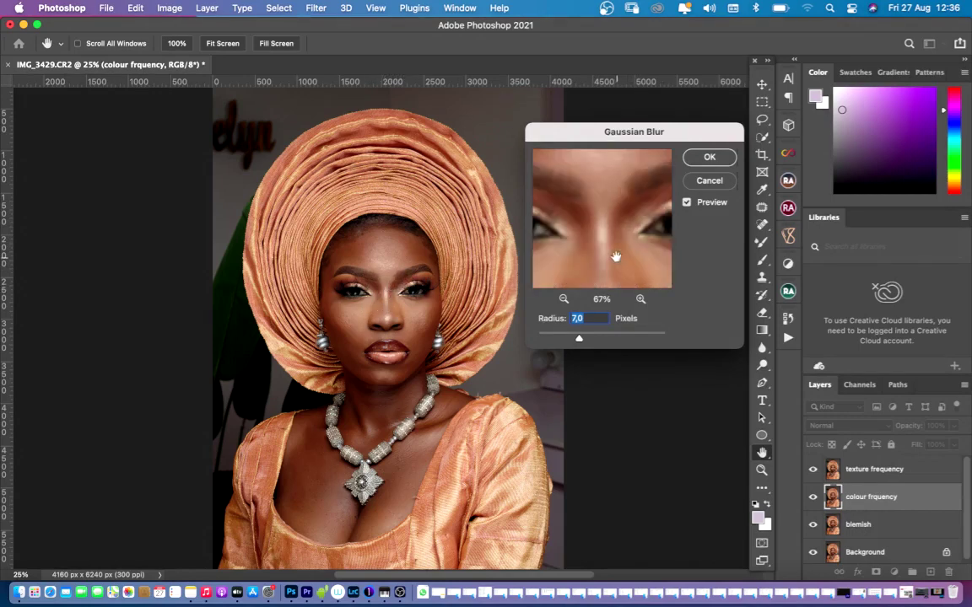
drag(617, 257, 652, 241)
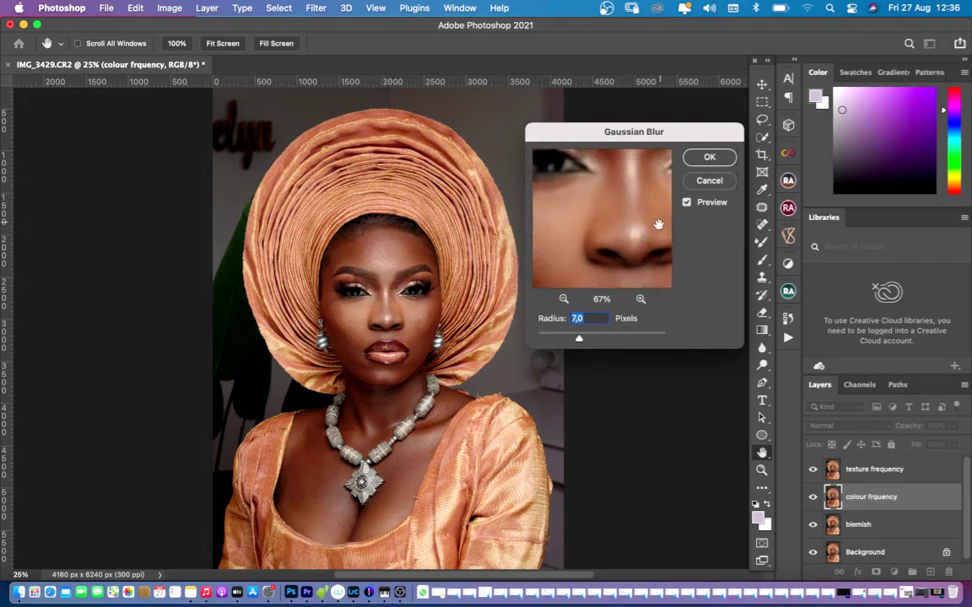
click(687, 203)
click(687, 204)
click(687, 203)
- Check the blurred eyes, nose and lips at 50% magnification and apply the 7.0-pixel Gaussian Blur
drag(635, 218, 601, 253)
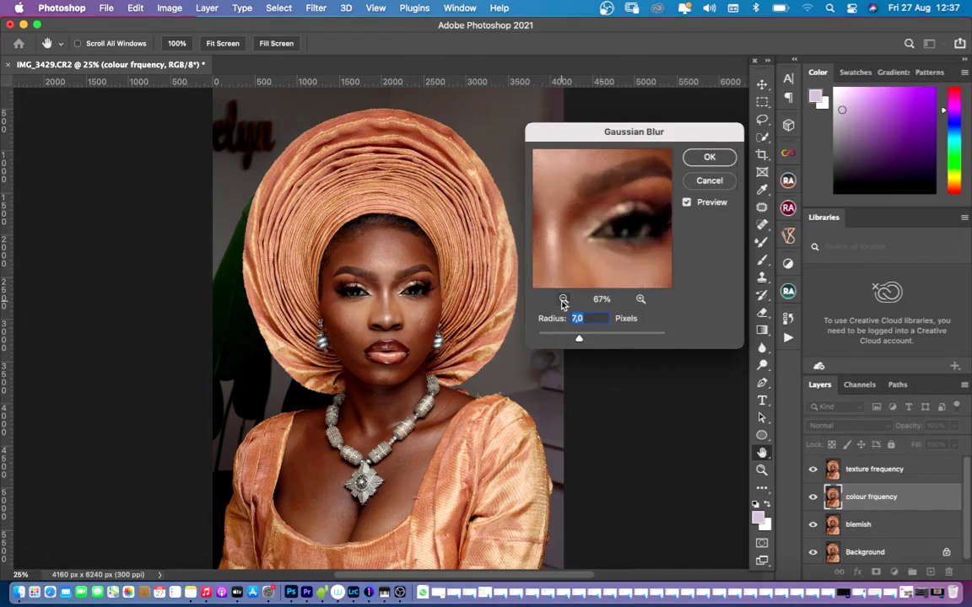
click(562, 301)
drag(595, 216, 622, 196)
mouse_move(612, 243)
mouse_down()
mouse_move(611, 228)
mouse_move(617, 244)
mouse_up()
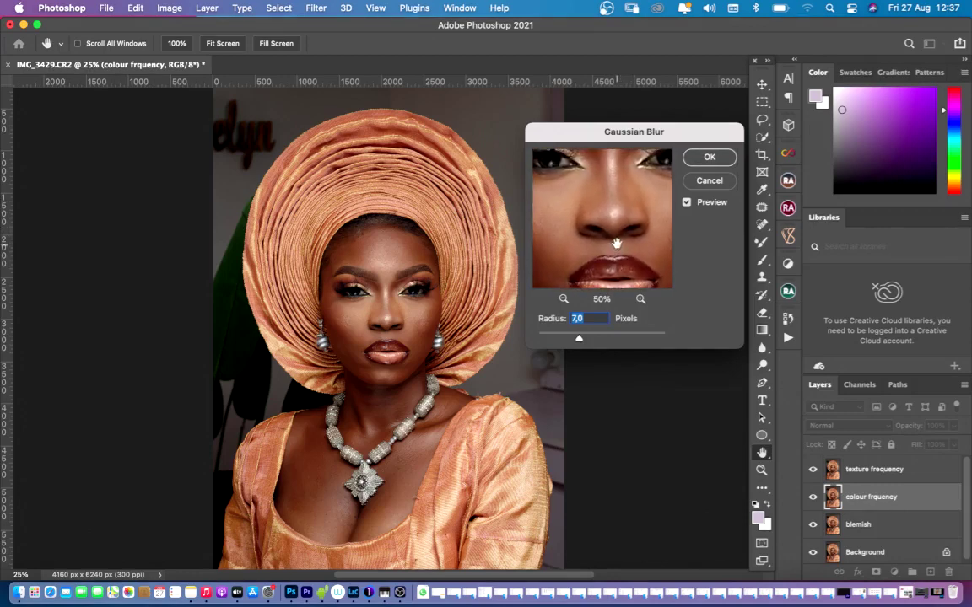
click(697, 160)
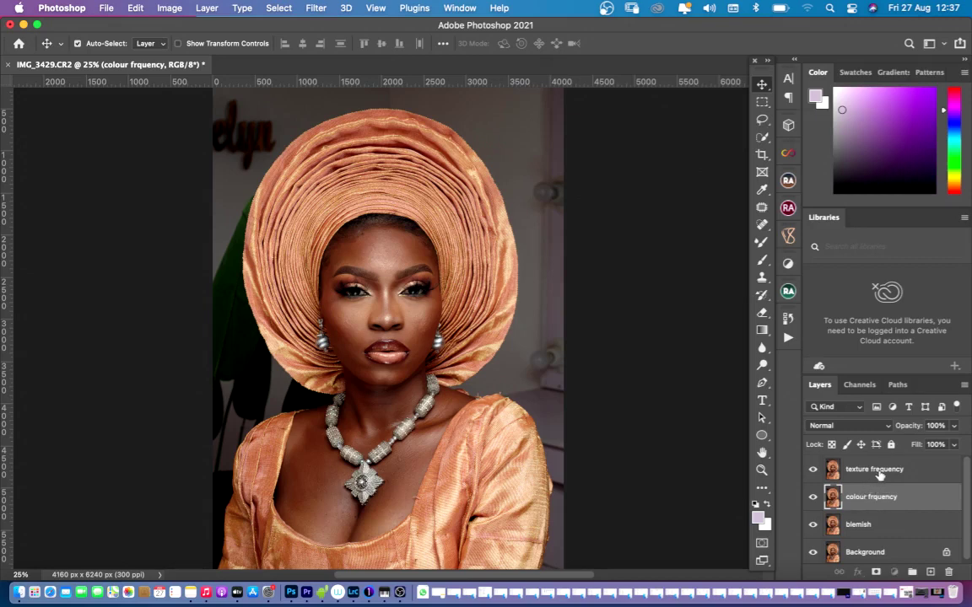
- Start Apply Image on the texture frequency layer with the colour frquency layer as the source layer
click(878, 478)
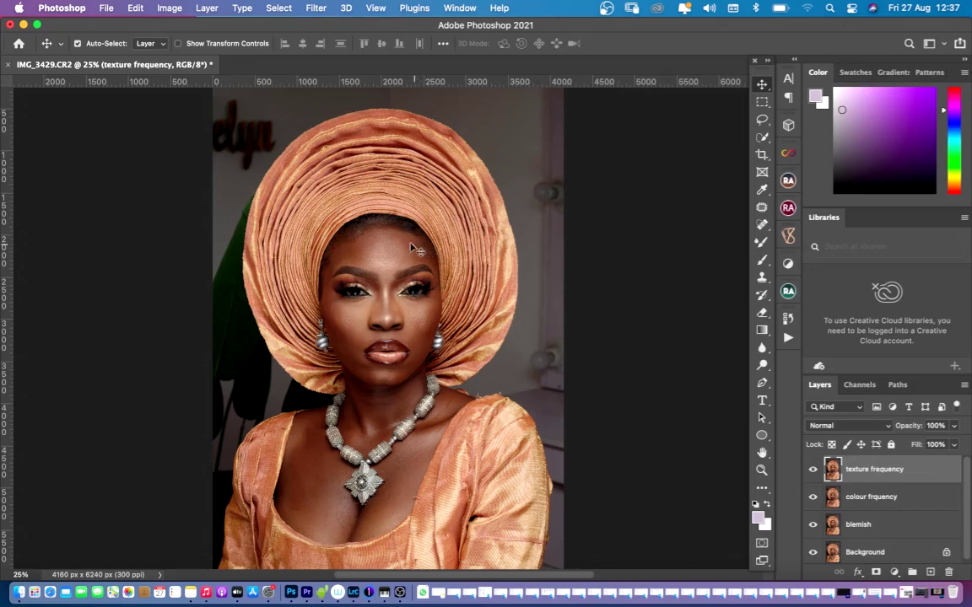
click(161, 9)
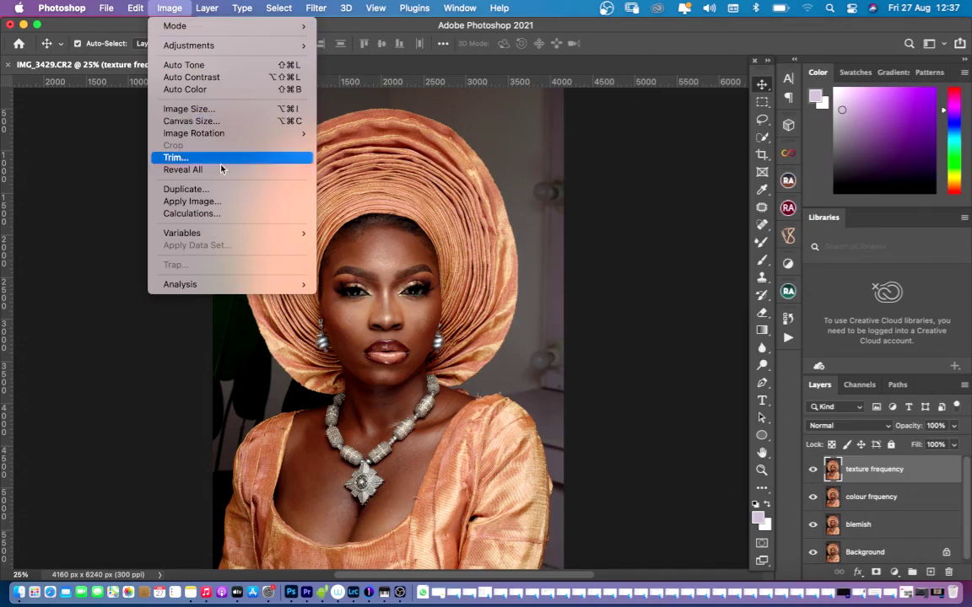
click(215, 202)
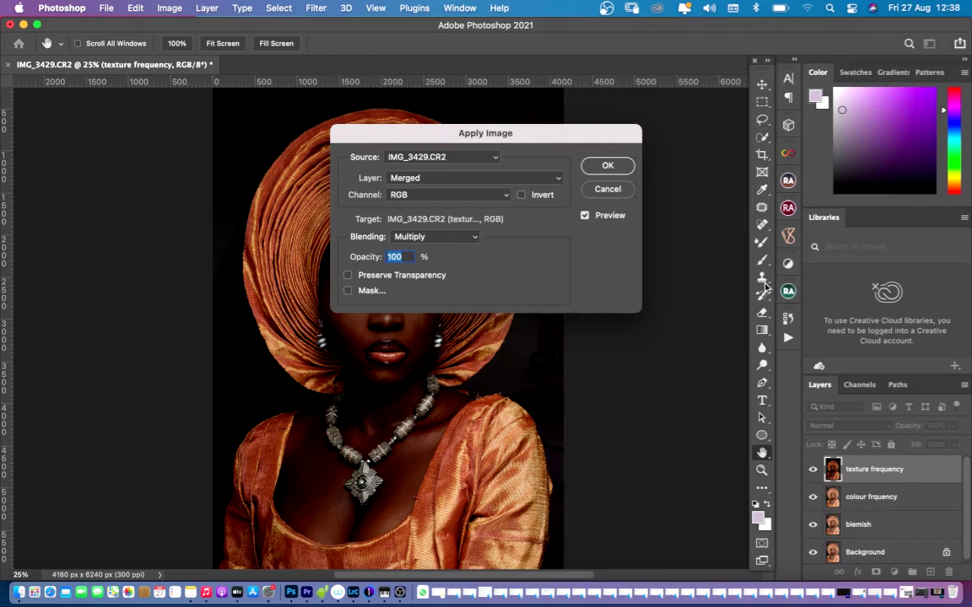
click(462, 183)
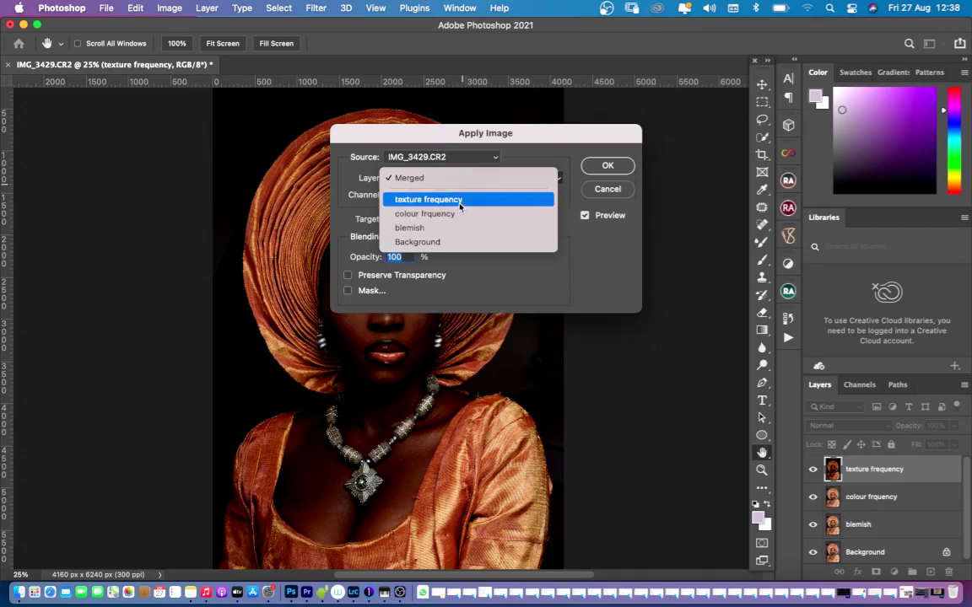
click(459, 213)
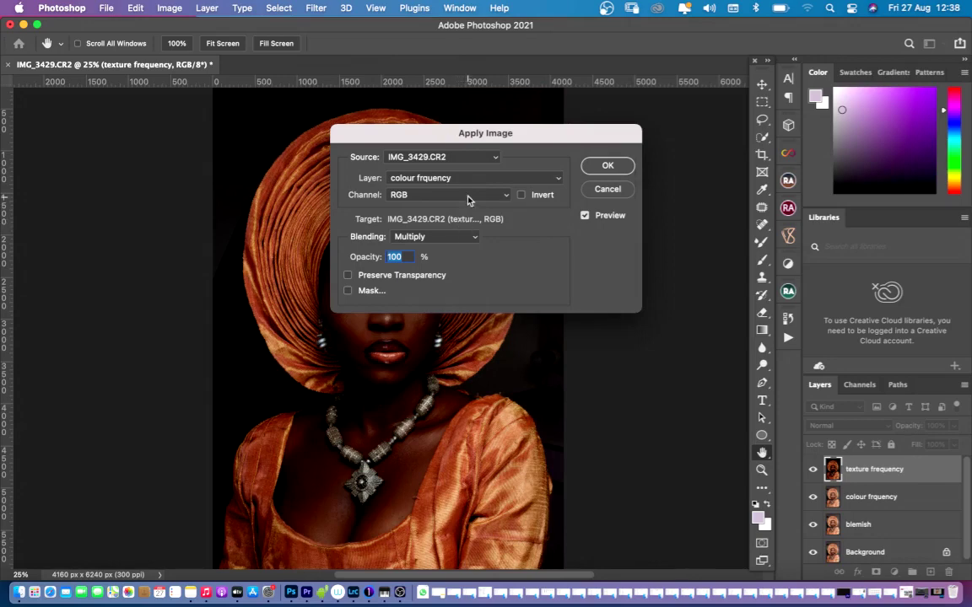
click(476, 184)
click(473, 180)
click(403, 176)
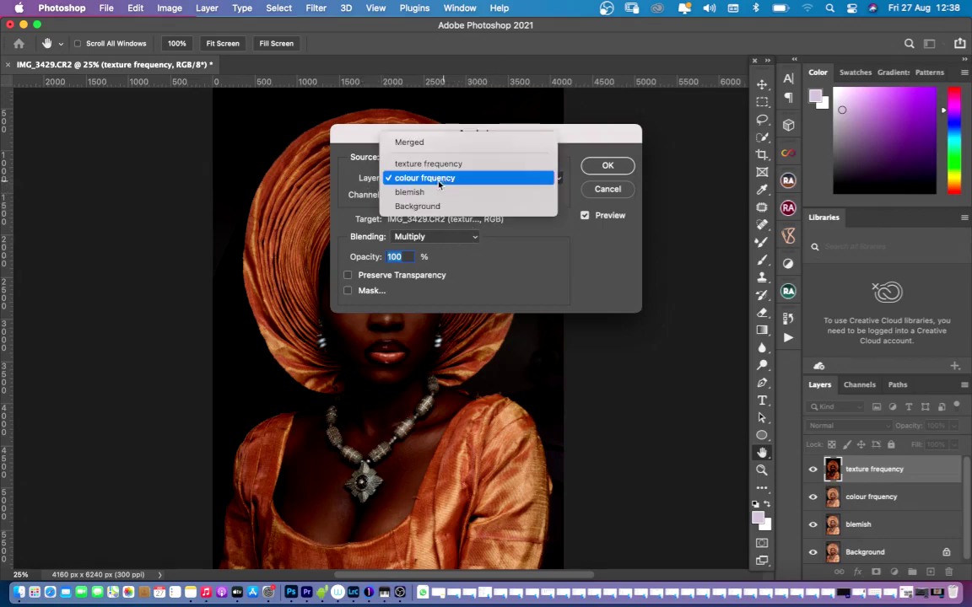
click(434, 180)
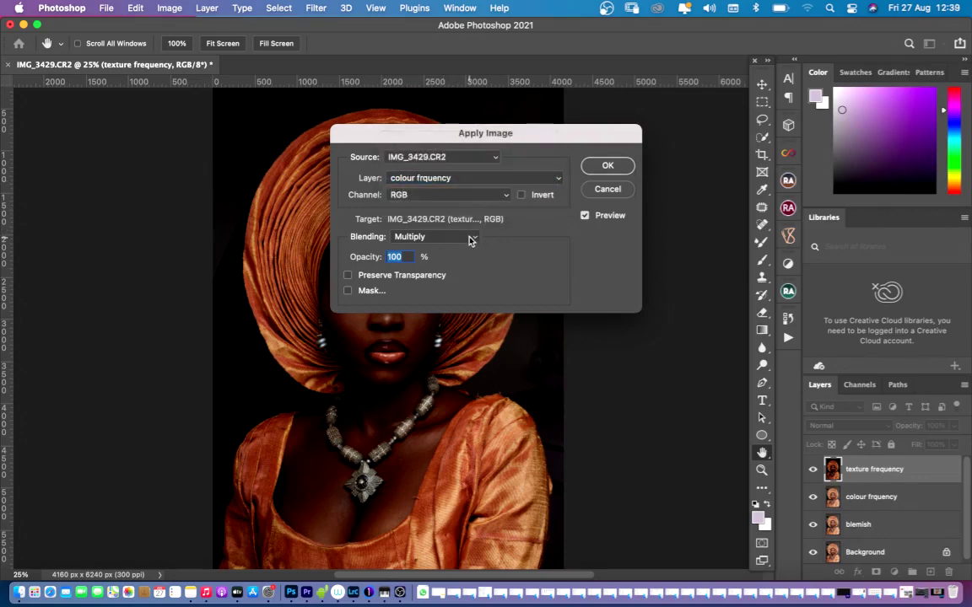
- Set the Apply Image blending to Subtract
click(471, 238)
click(477, 237)
click(468, 237)
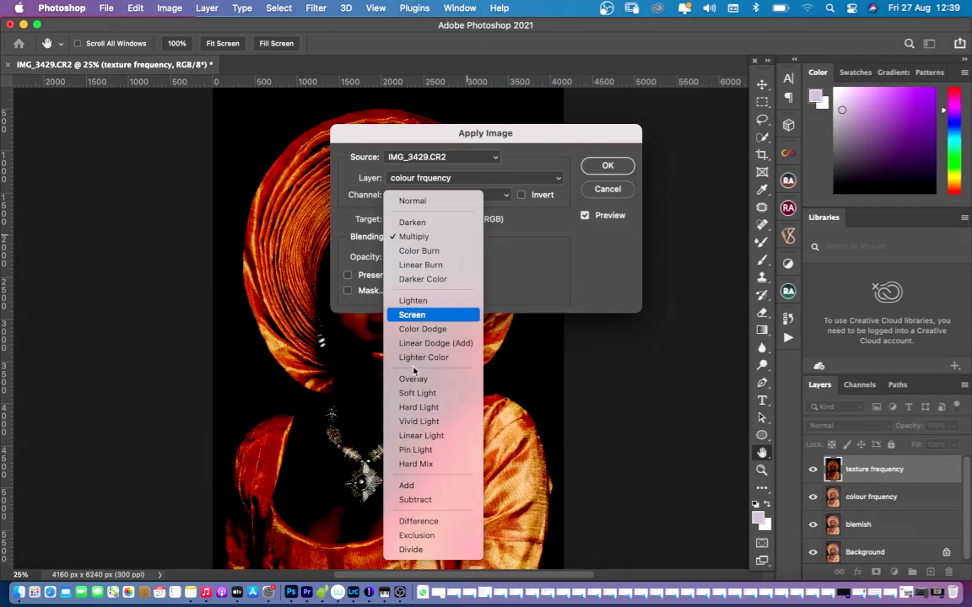
click(417, 503)
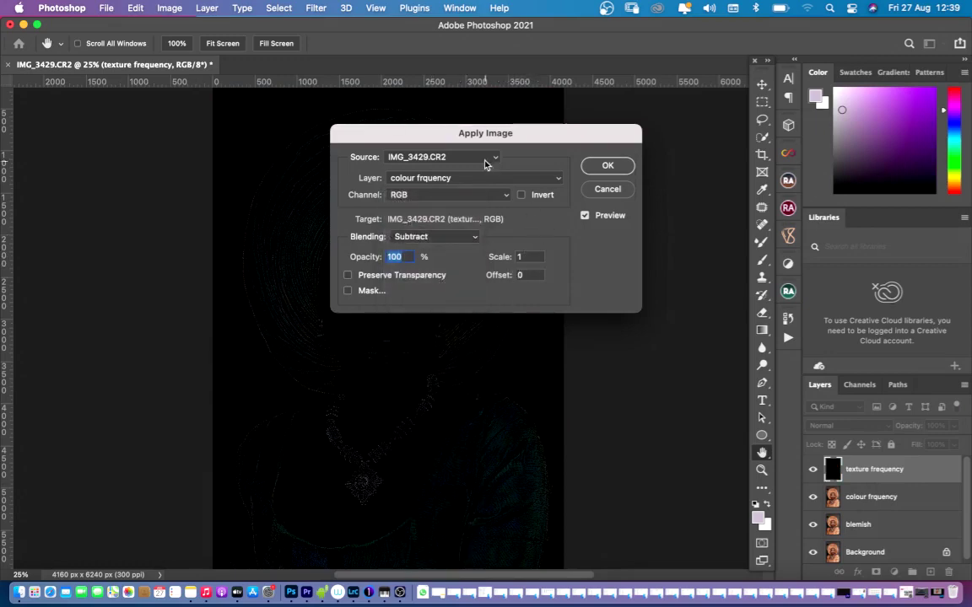
- Set the Apply Image scale to 2 and the offset to 128
drag(485, 133, 628, 106)
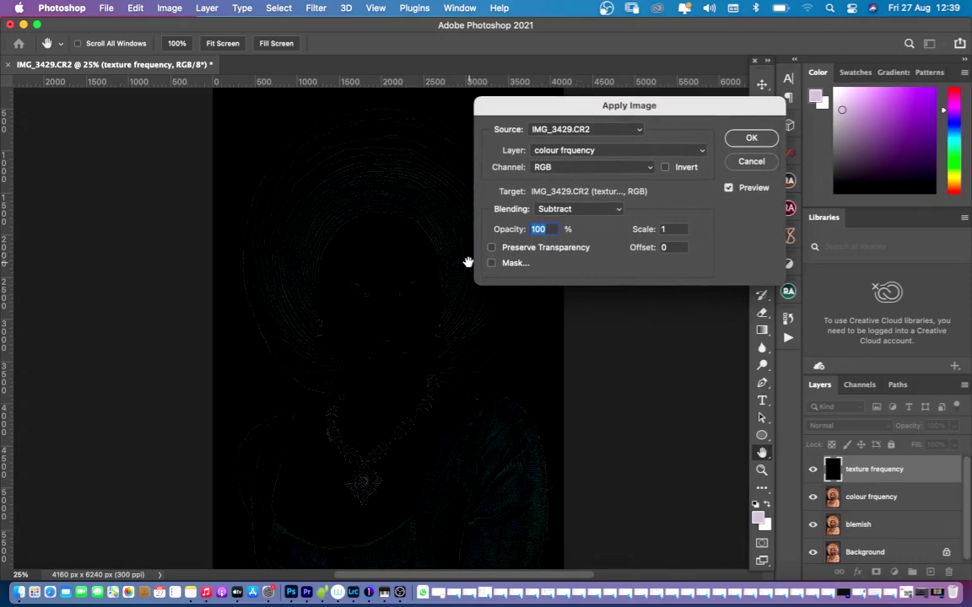
click(665, 229)
text(2)
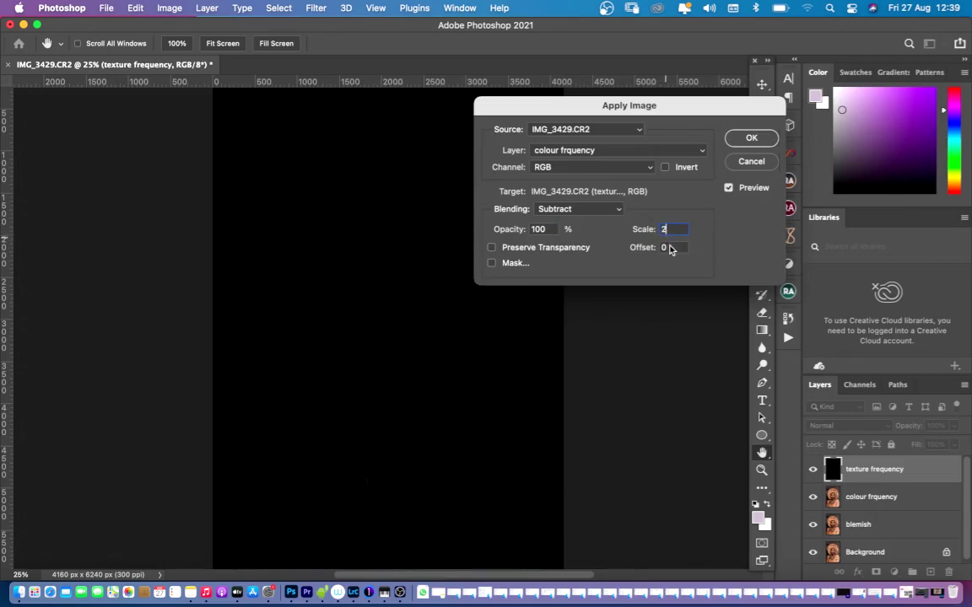
click(666, 248)
text(128)
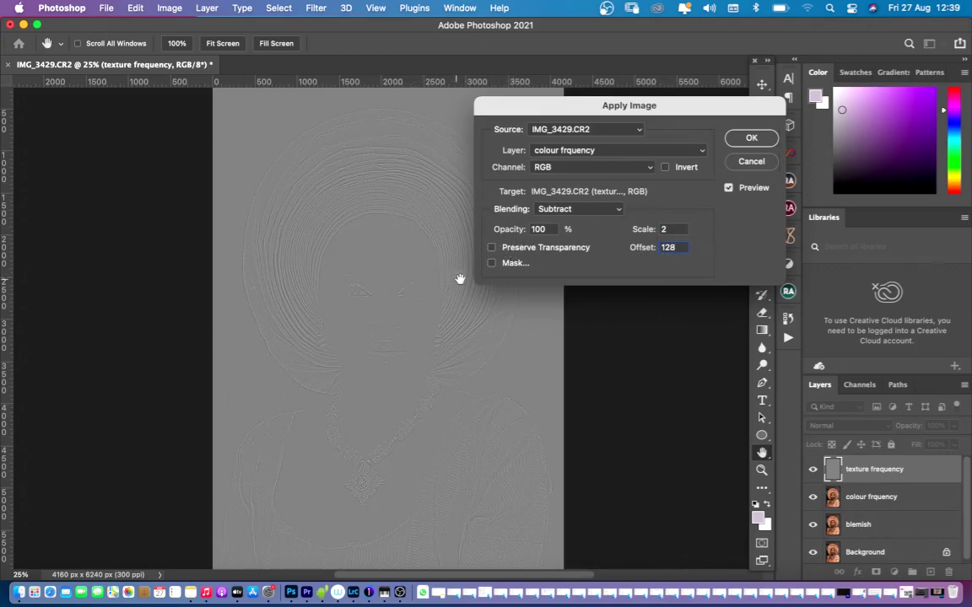
- Compare the texture frequency layer with the Apply Image preview switched off and on
drag(655, 110, 252, 161)
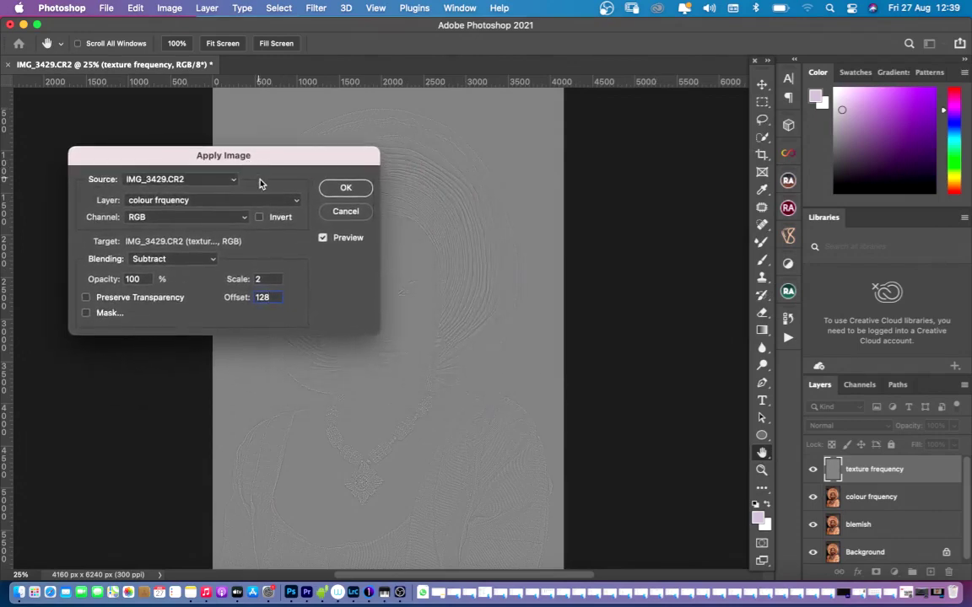
click(324, 239)
click(326, 239)
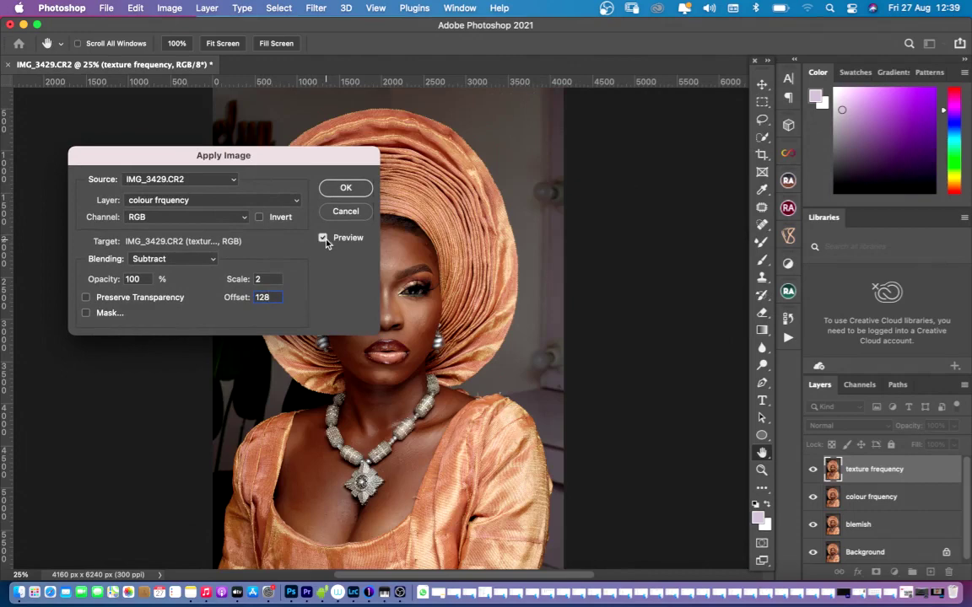
click(324, 239)
click(325, 240)
click(326, 241)
click(323, 238)
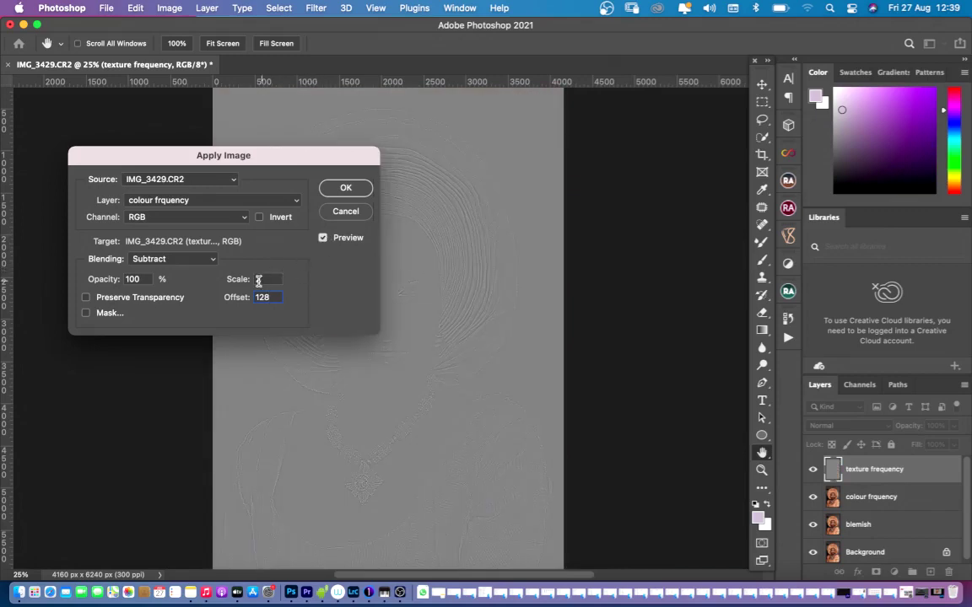
- Test the Invert option, switch it off again and apply the Subtract settings to the texture frequency layer
click(260, 218)
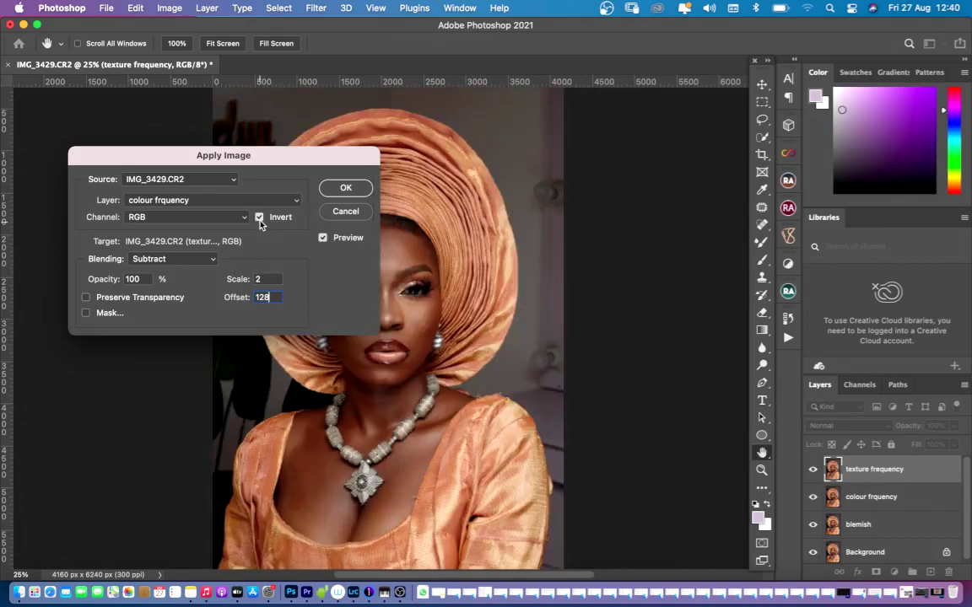
click(260, 218)
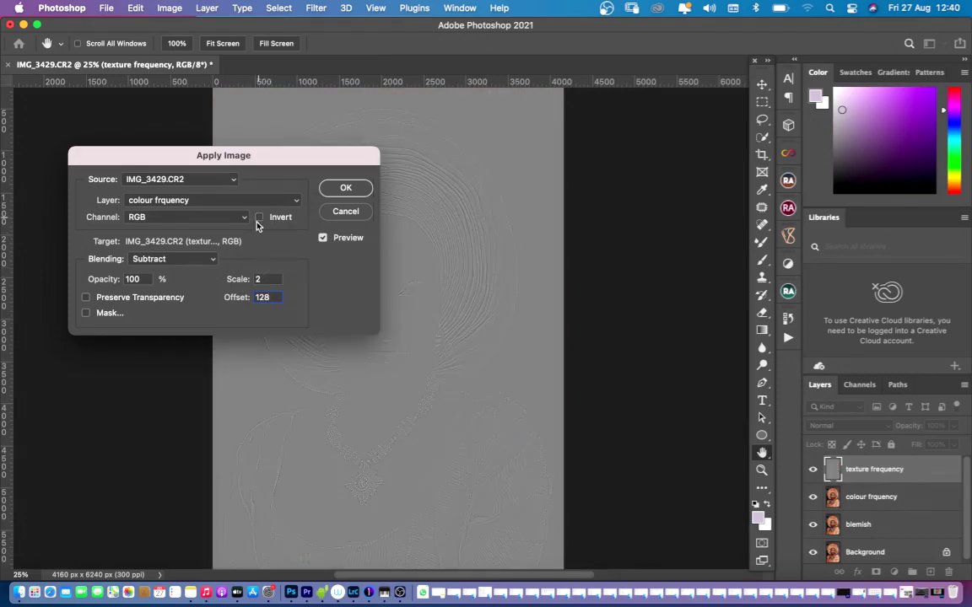
click(348, 188)
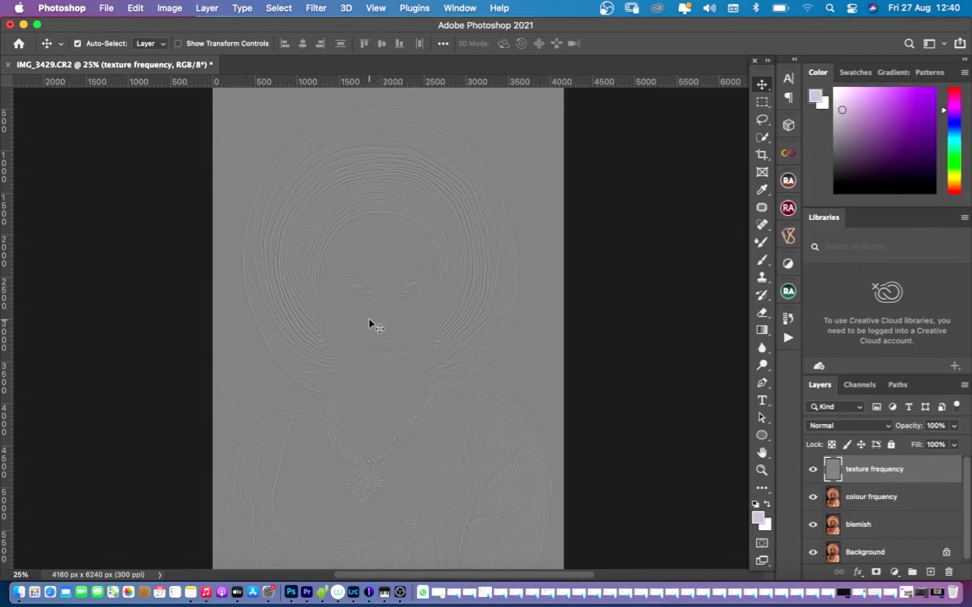
- Set the texture frequency layer's blending mode to Linear Light
click(846, 426)
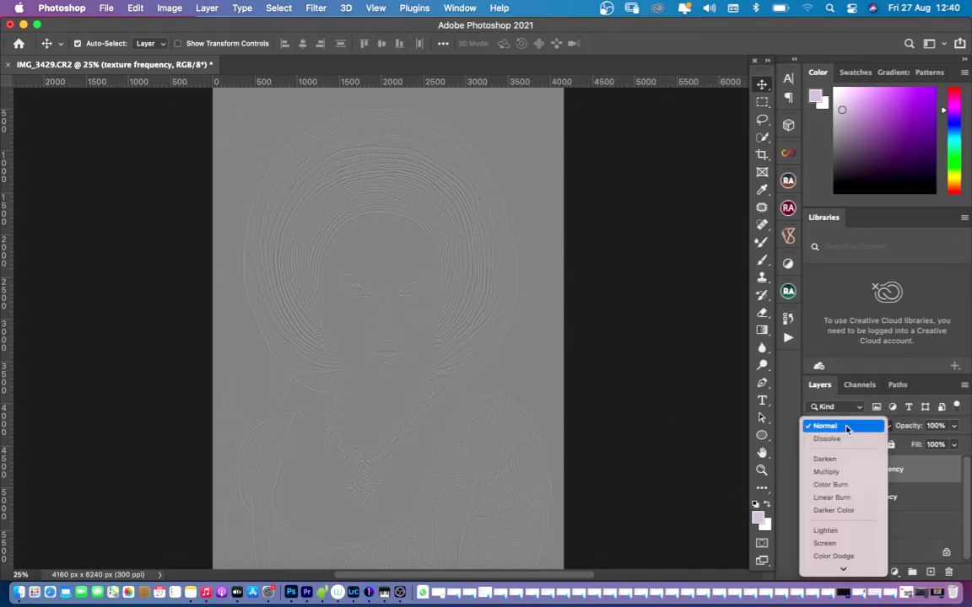
click(860, 429)
click(870, 429)
click(870, 427)
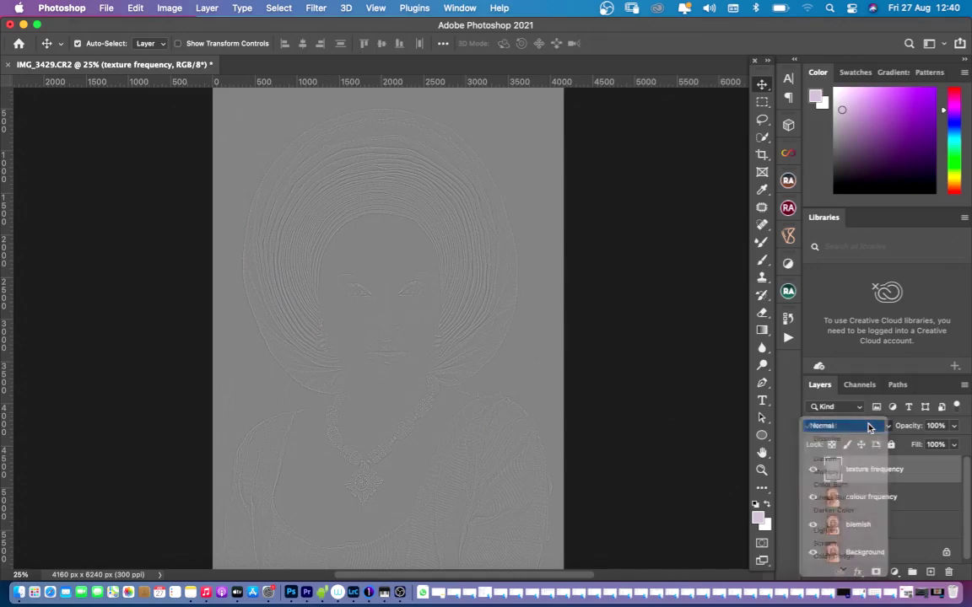
click(869, 427)
click(871, 429)
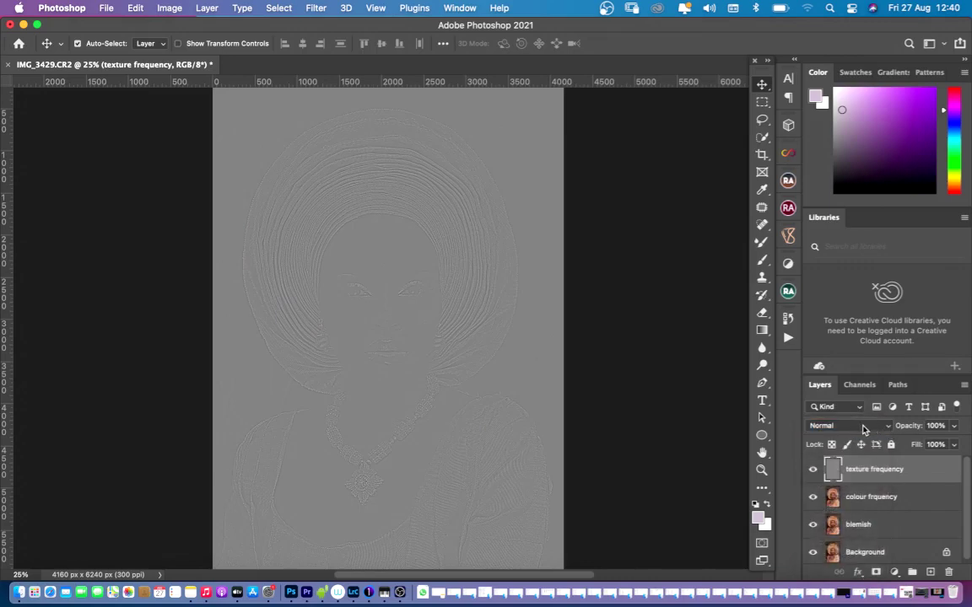
click(857, 427)
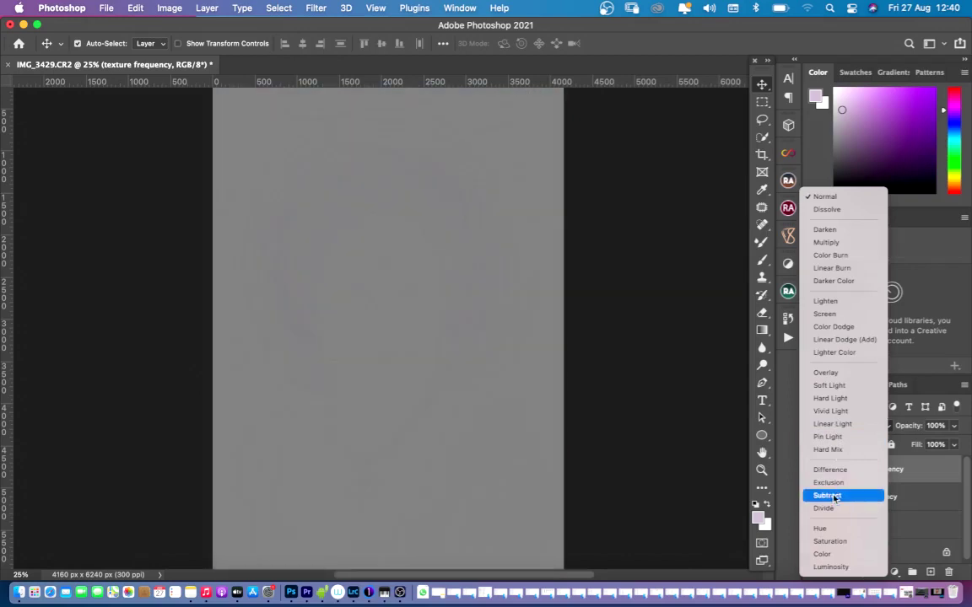
click(833, 424)
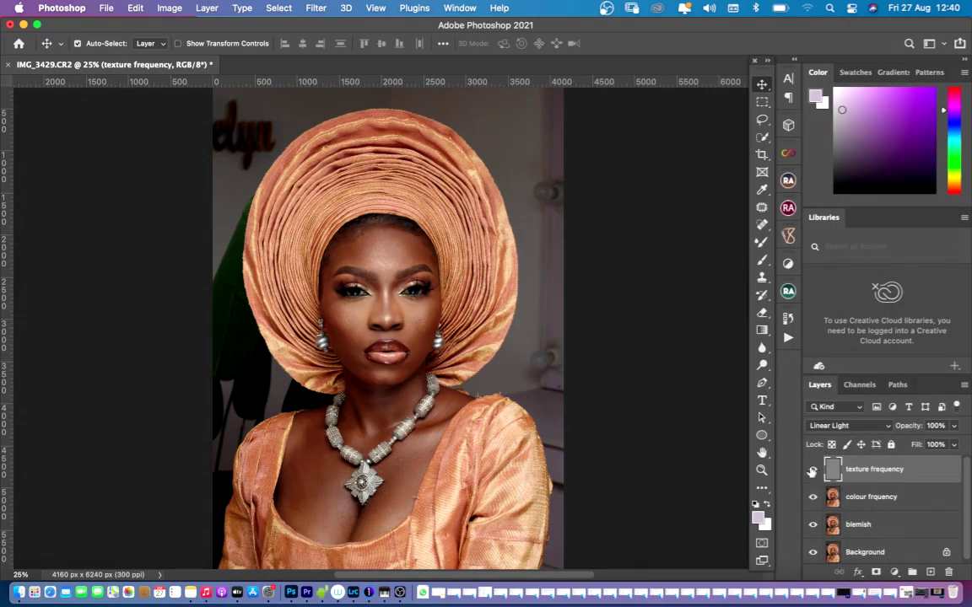
- Compare the portrait with the texture frequency layer hidden and shown, and alternate the selection between the texture and colour frequency layers
click(812, 470)
click(812, 470)
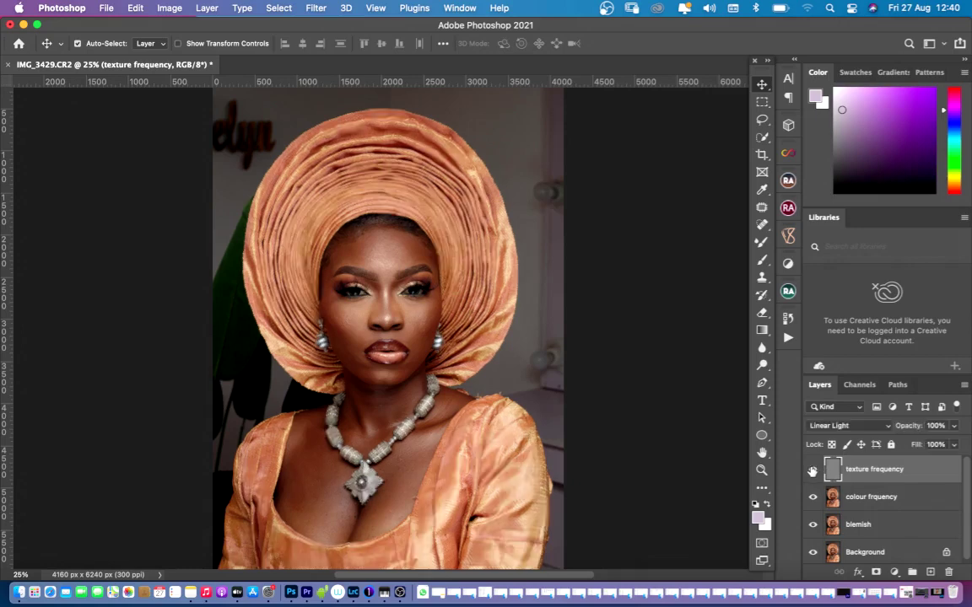
click(860, 500)
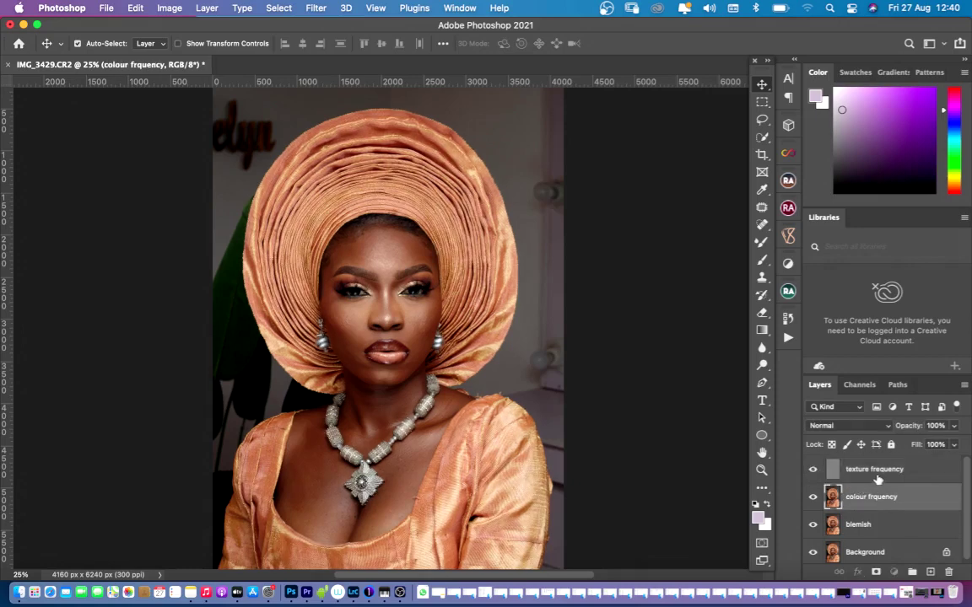
click(865, 479)
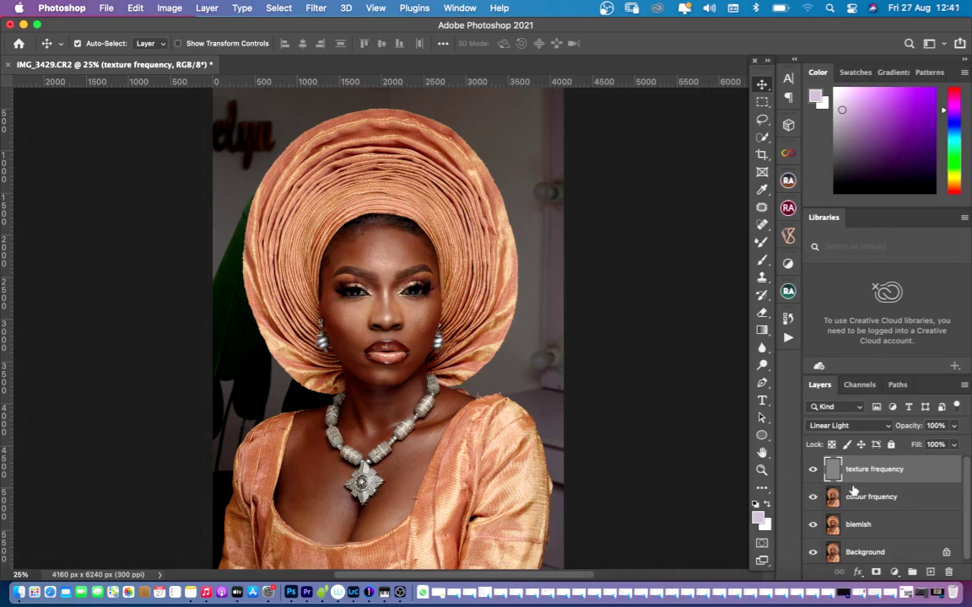
click(898, 494)
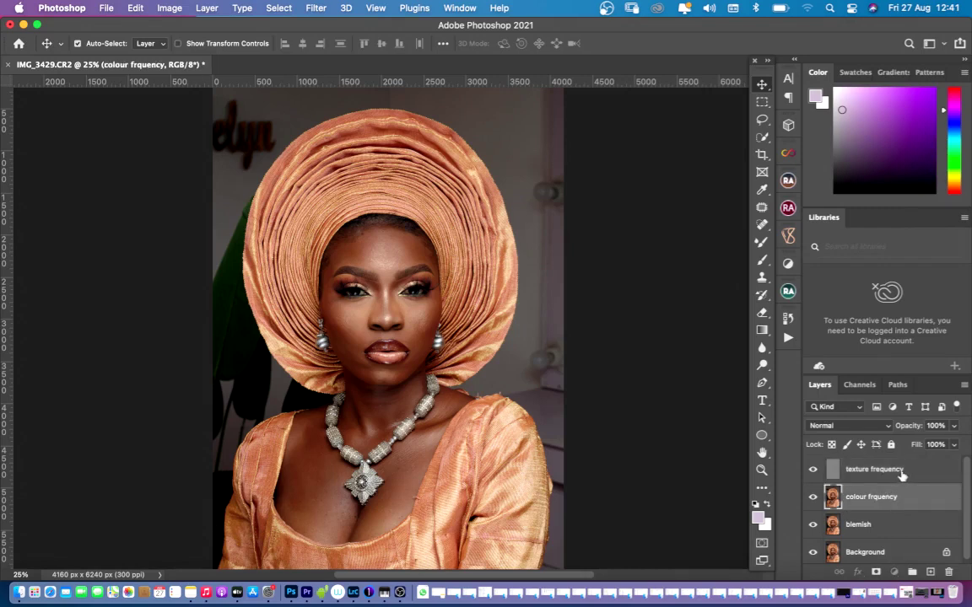
click(901, 475)
click(898, 494)
click(899, 479)
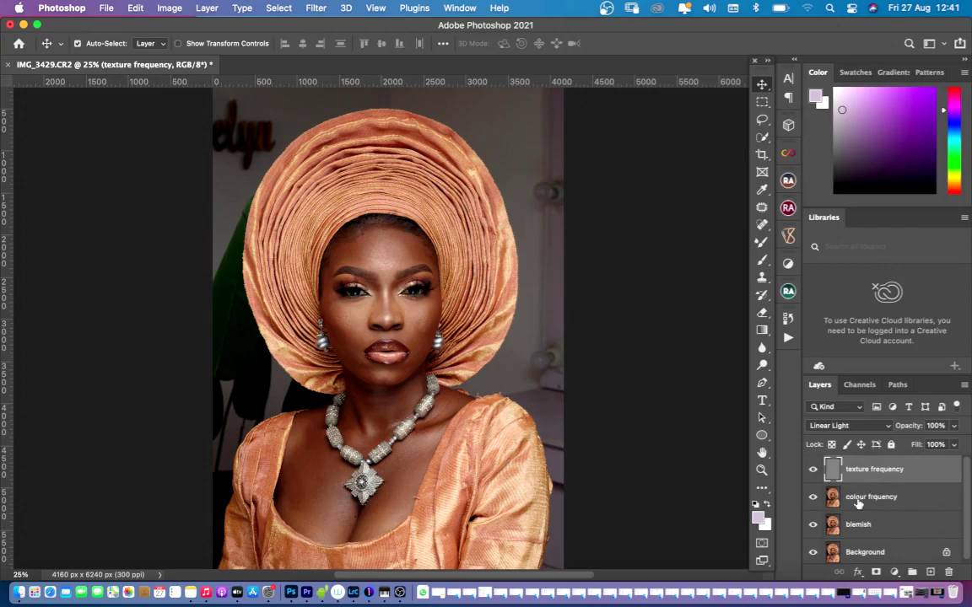
click(891, 495)
- Group the texture frequency and colour frequency layers together, keeping the default group name and Pass Through mode
click(896, 477)
shift+click(891, 498)
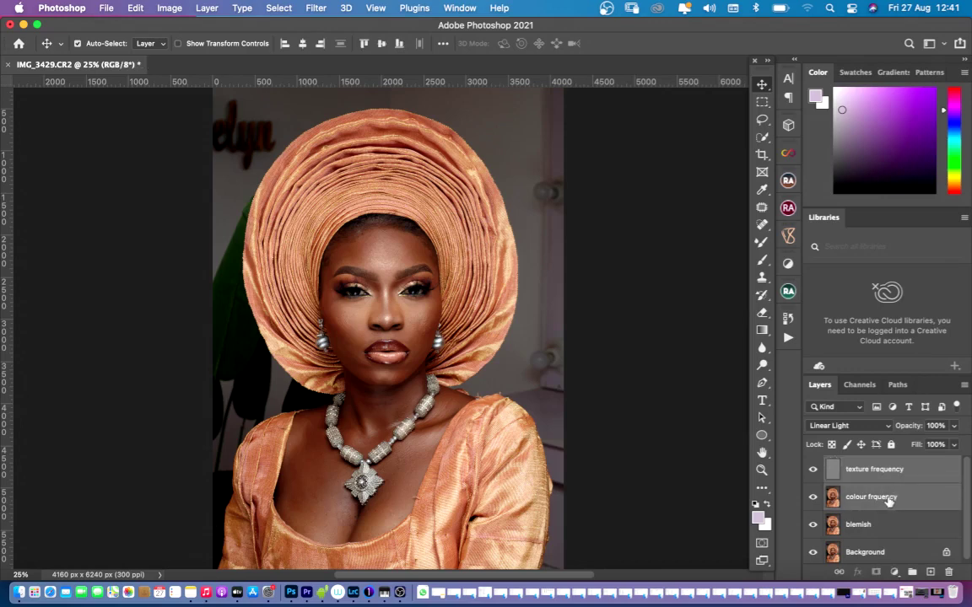
right_click(878, 489)
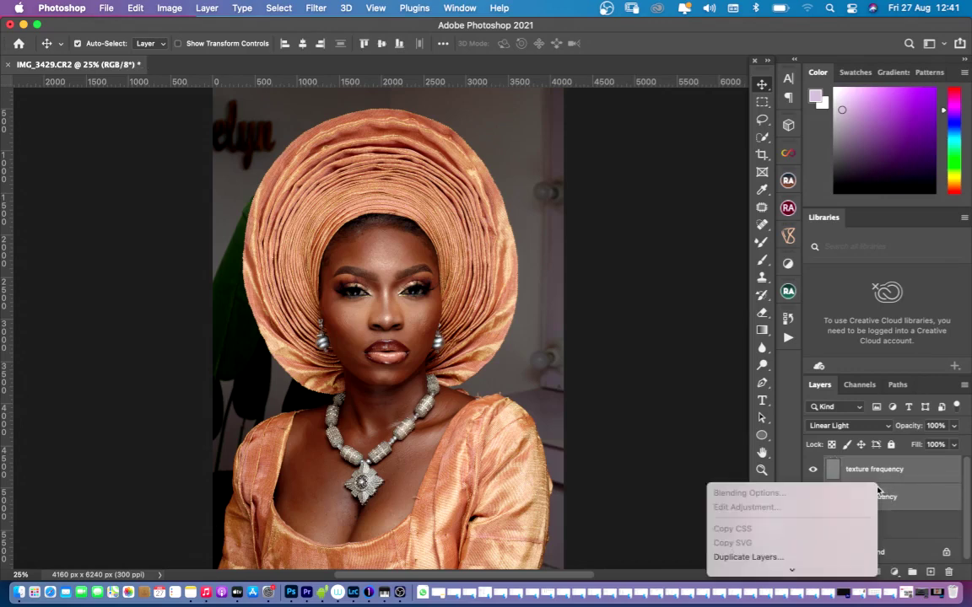
scroll(815, 508, down, 10)
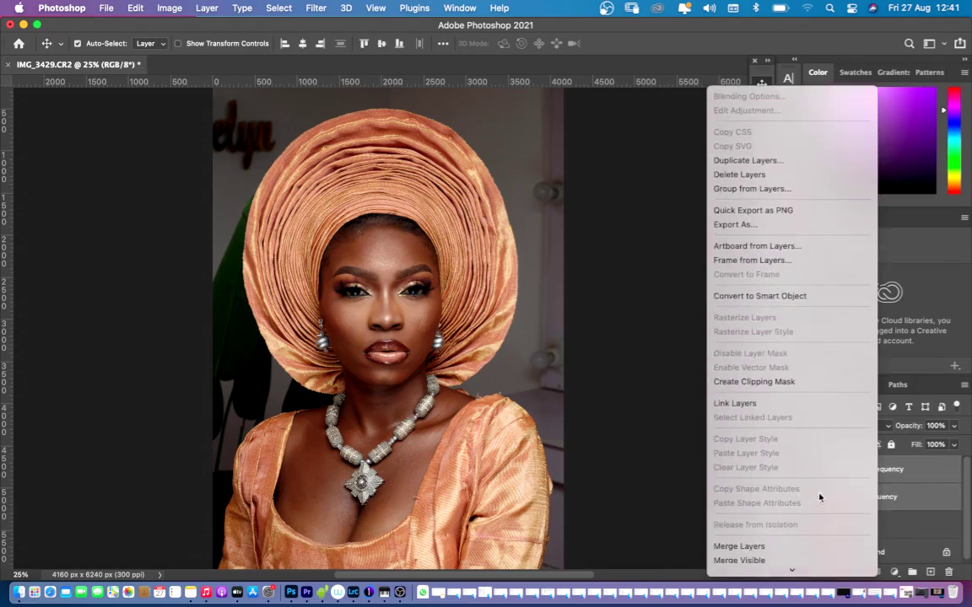
click(778, 191)
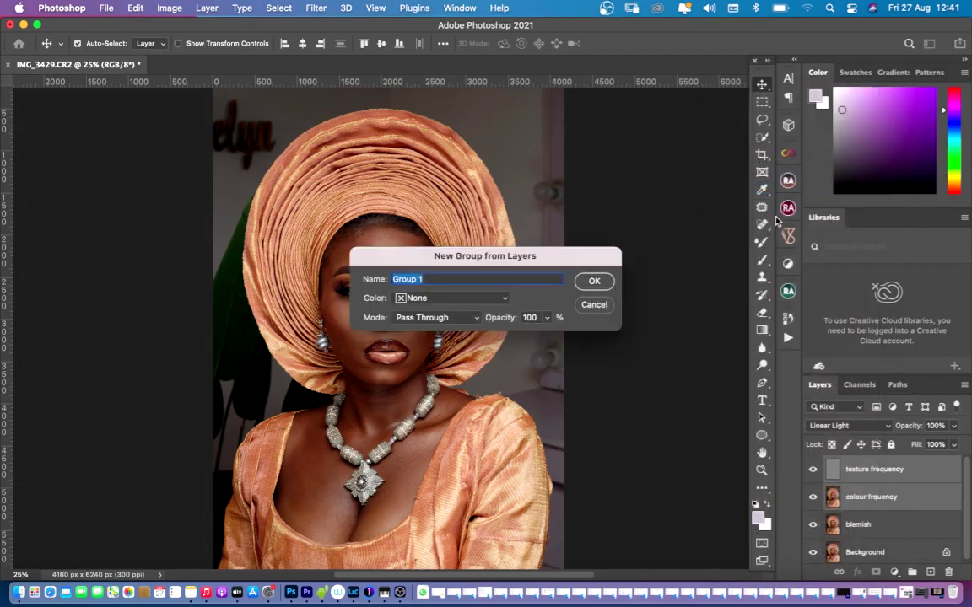
click(590, 280)
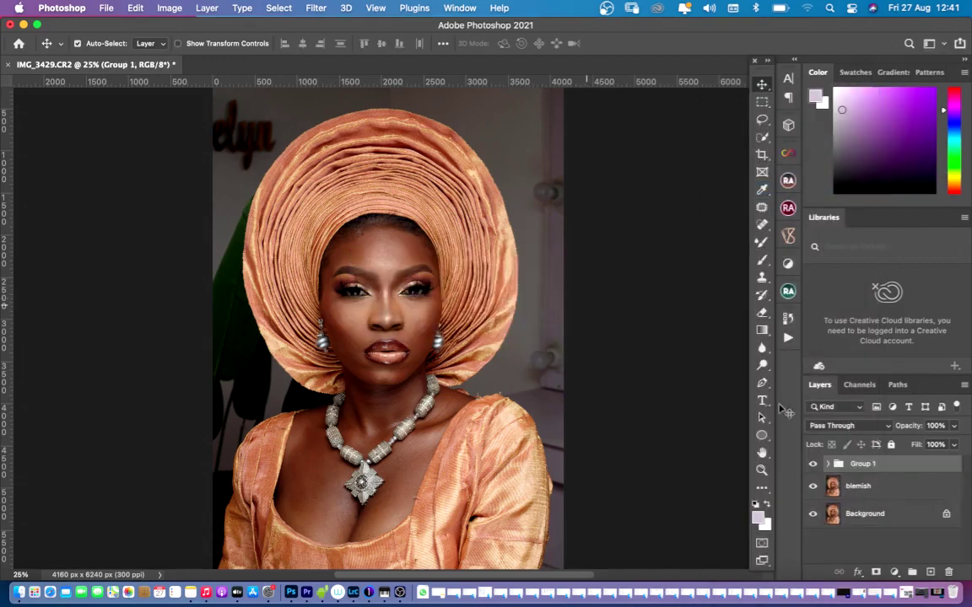
- Expand and collapse the new layer group to check the layers it contains
click(828, 464)
click(828, 464)
click(827, 465)
click(827, 465)
click(828, 465)
click(827, 464)
click(827, 465)
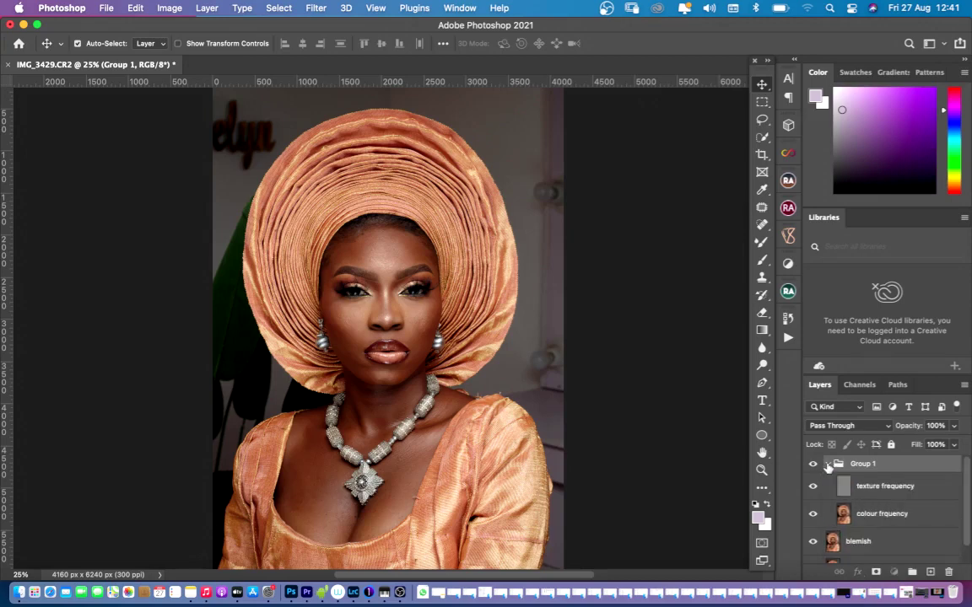
click(827, 465)
- Rename the new layer group "frequency sepration"
double_click(859, 464)
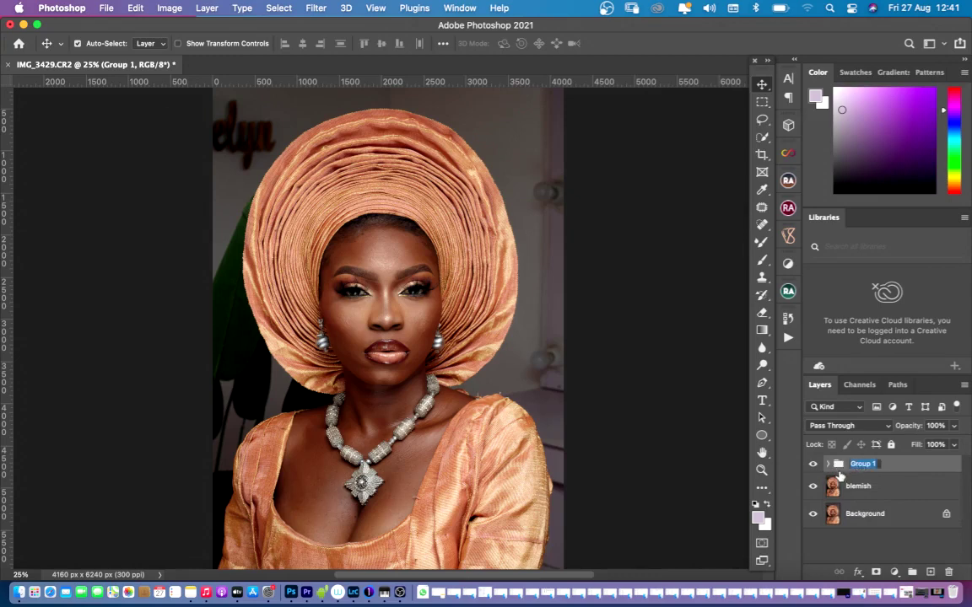
text(fre)
text(quency seprat)
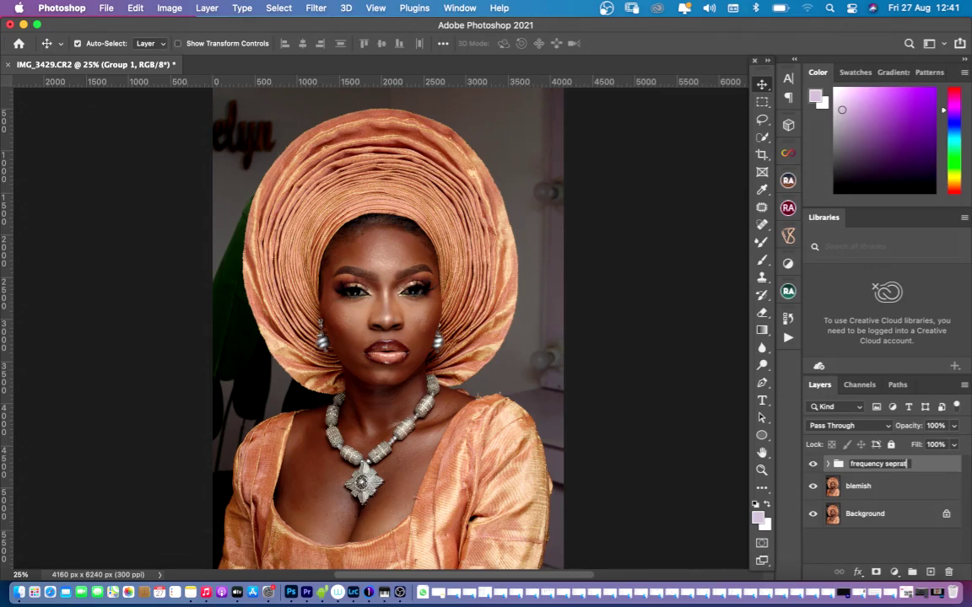
text(ion)
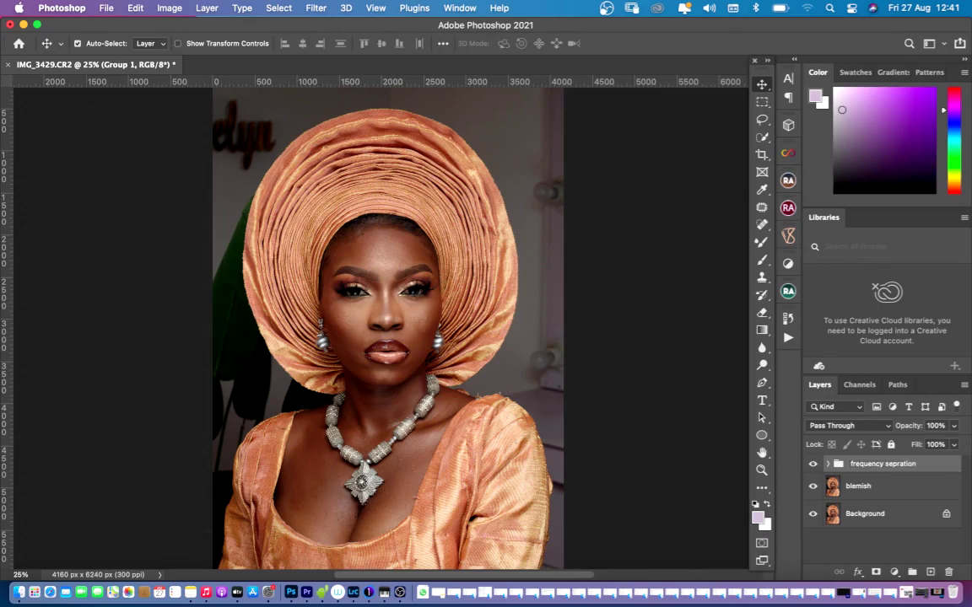
key(Return)
- Expand the frequency sepration group and examine the portrait with the colour frequency layer hidden, and with only the texture frequency layer hidden
click(827, 464)
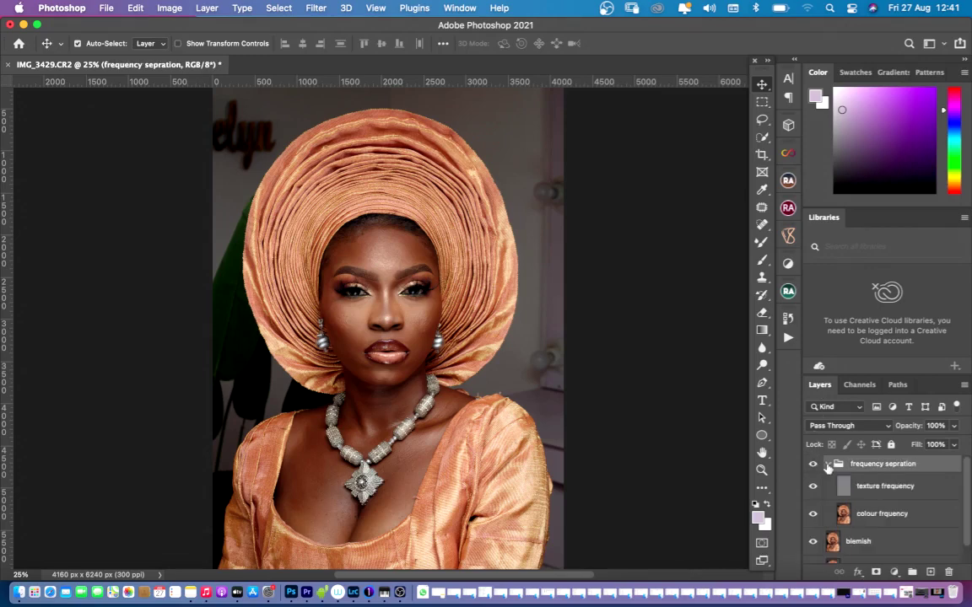
click(828, 465)
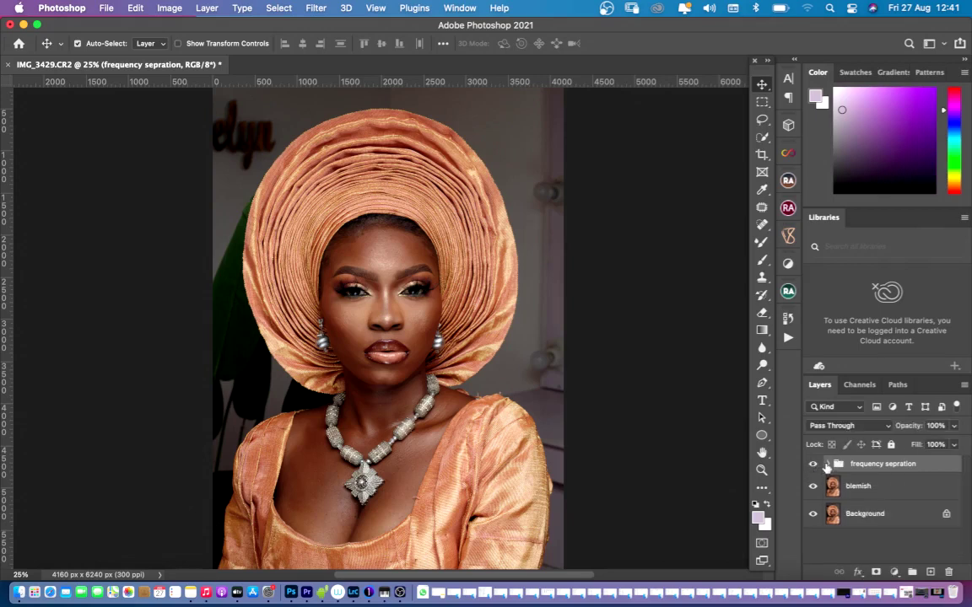
click(827, 464)
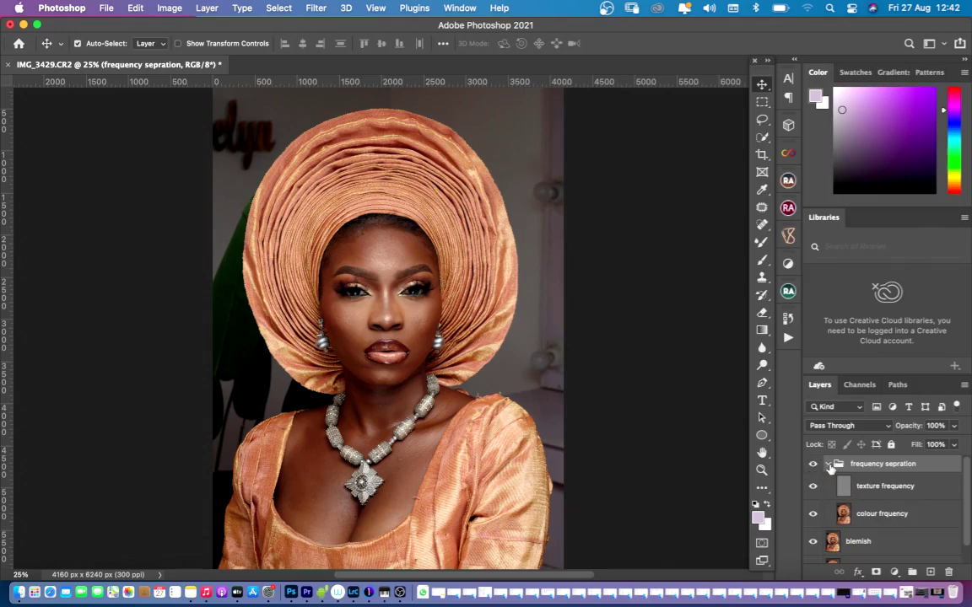
click(844, 514)
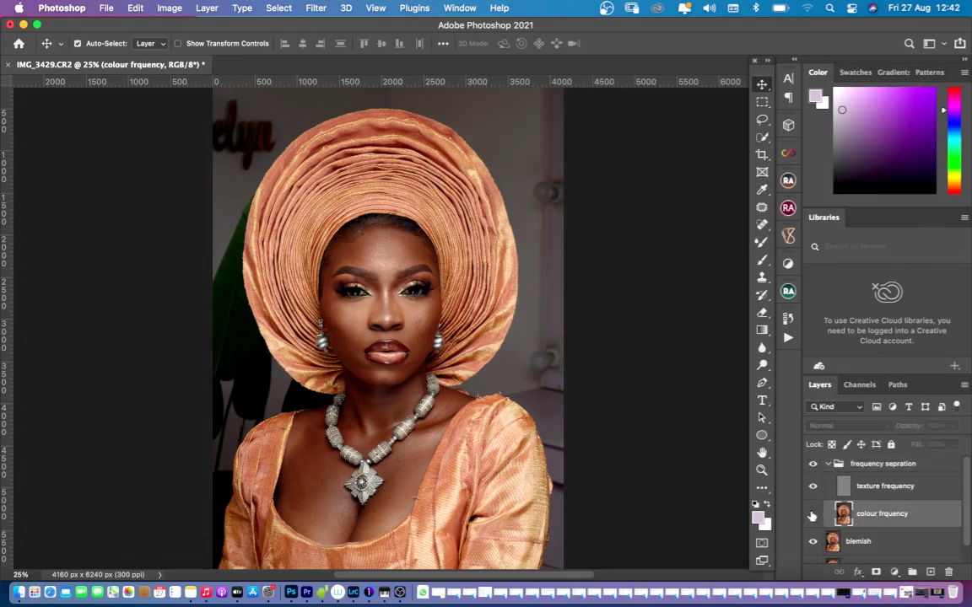
click(812, 515)
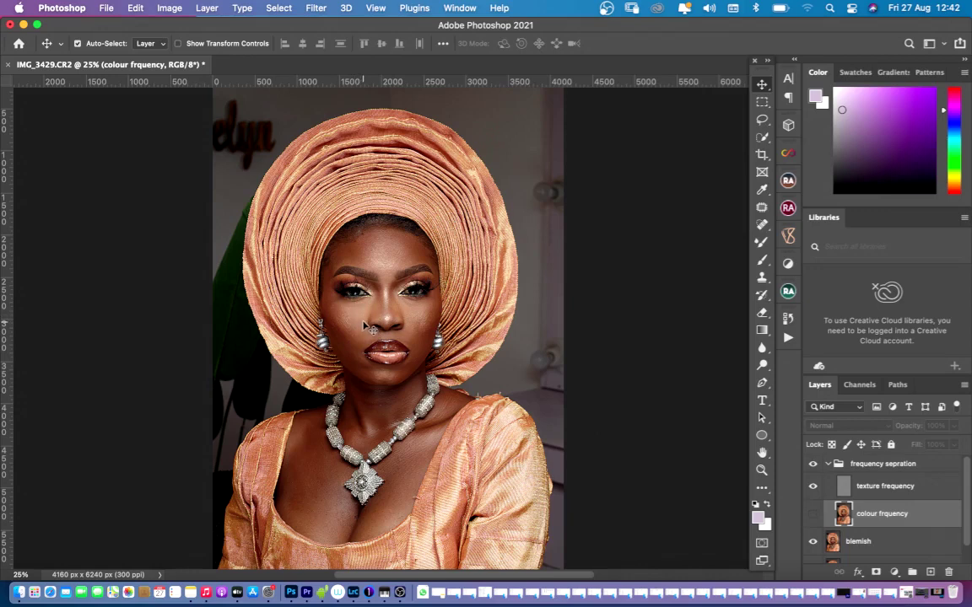
click(812, 514)
click(839, 487)
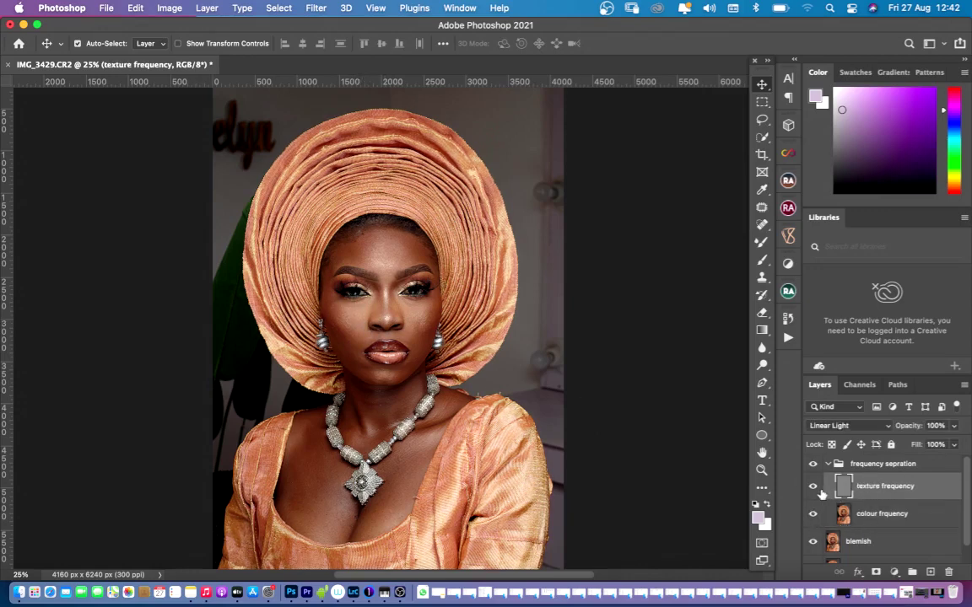
click(813, 489)
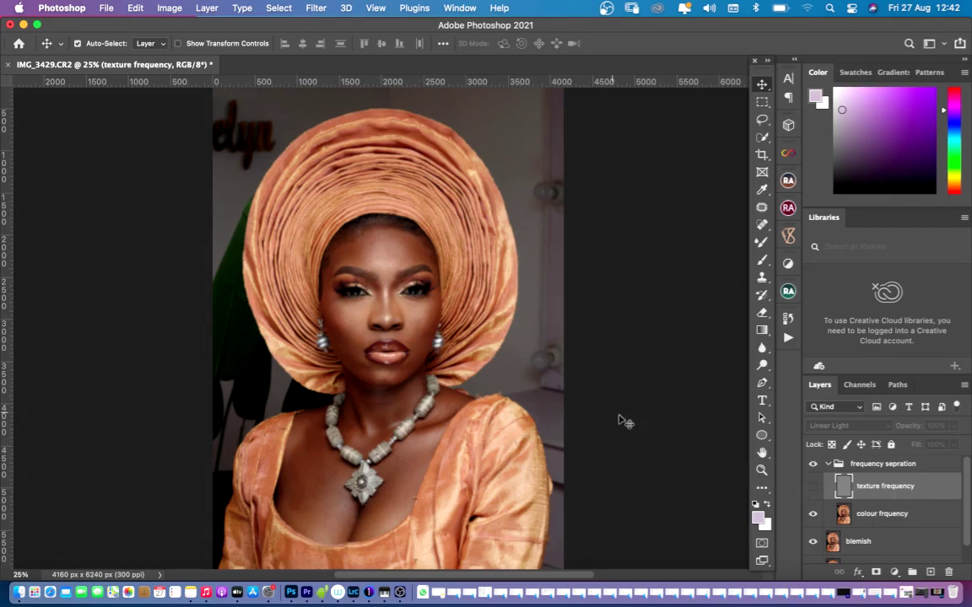
- Compare the portrait with the texture frequency and colour frquency layers each hidden and shown
click(813, 488)
click(813, 489)
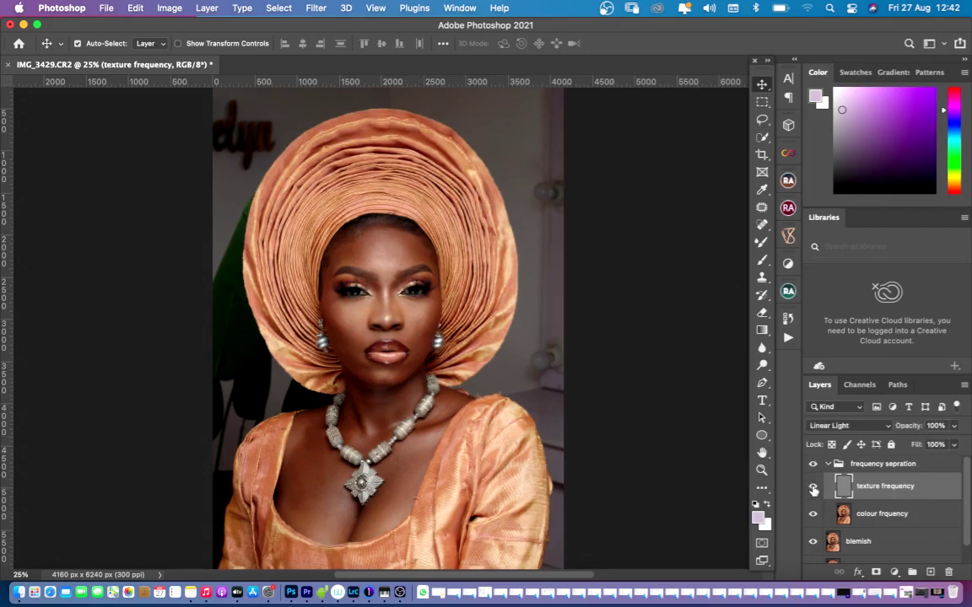
click(813, 488)
click(811, 490)
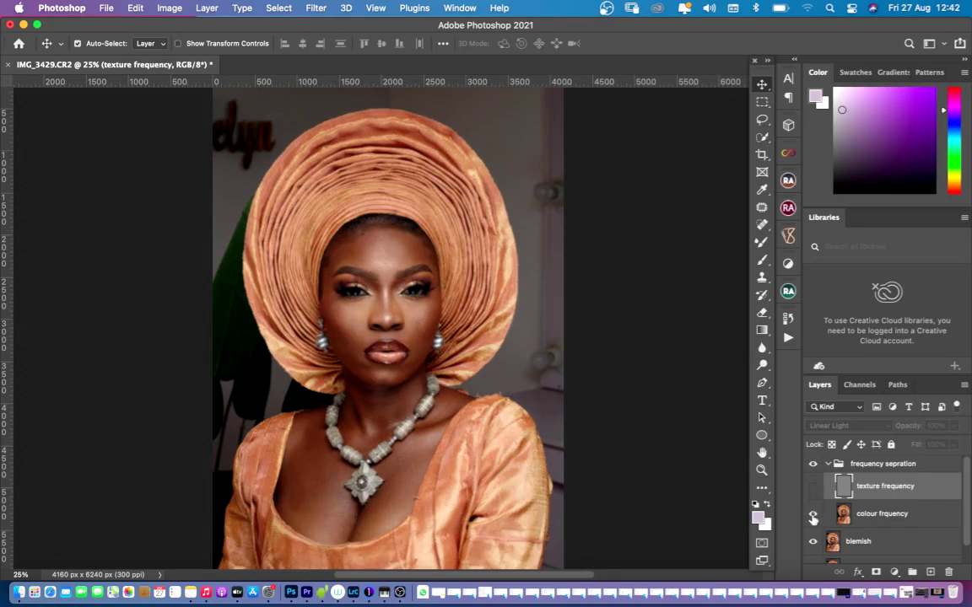
click(813, 487)
click(810, 515)
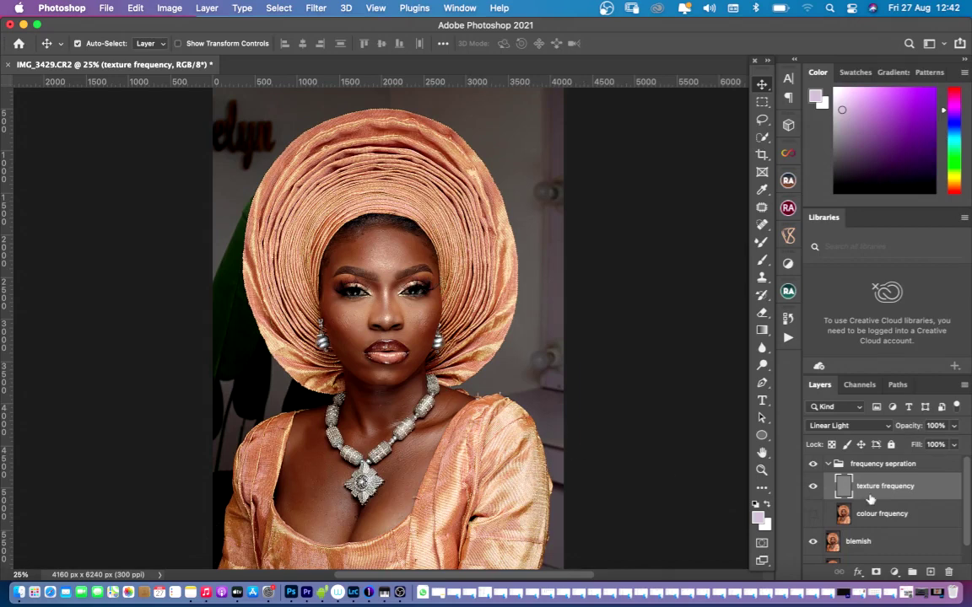
click(812, 513)
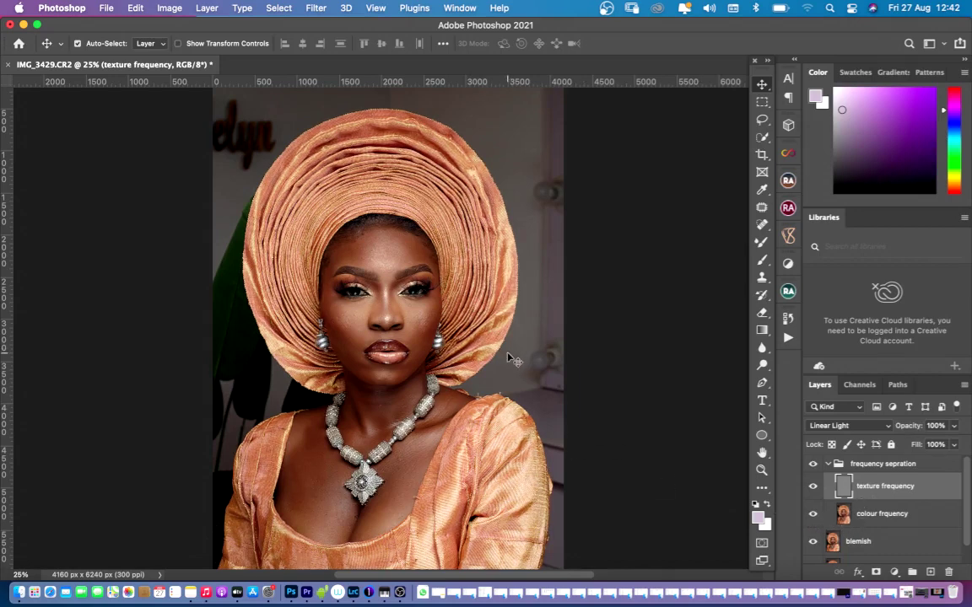
- Select the colour frquency layer for editing and hide the texture frequency layer above it
click(870, 515)
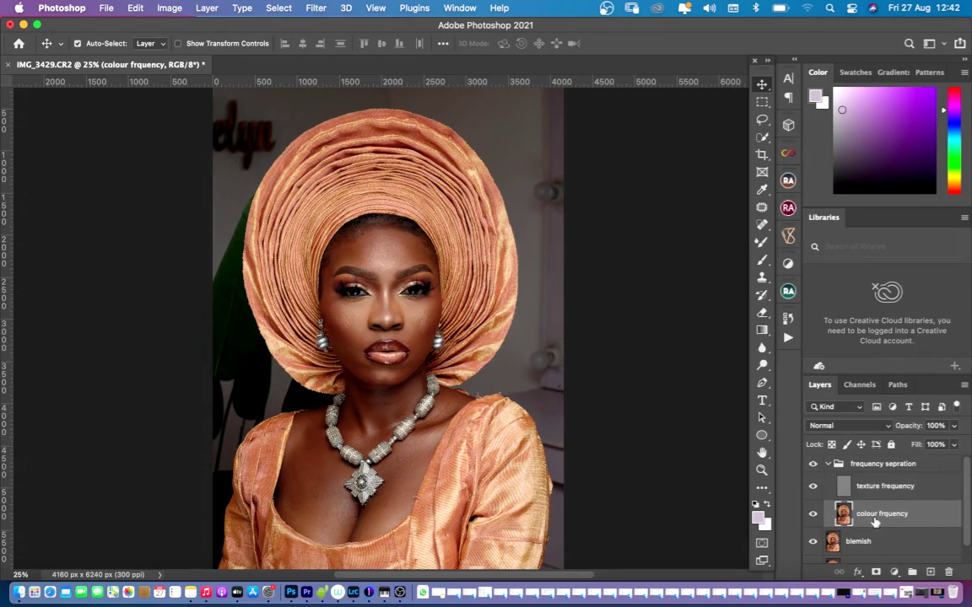
click(812, 486)
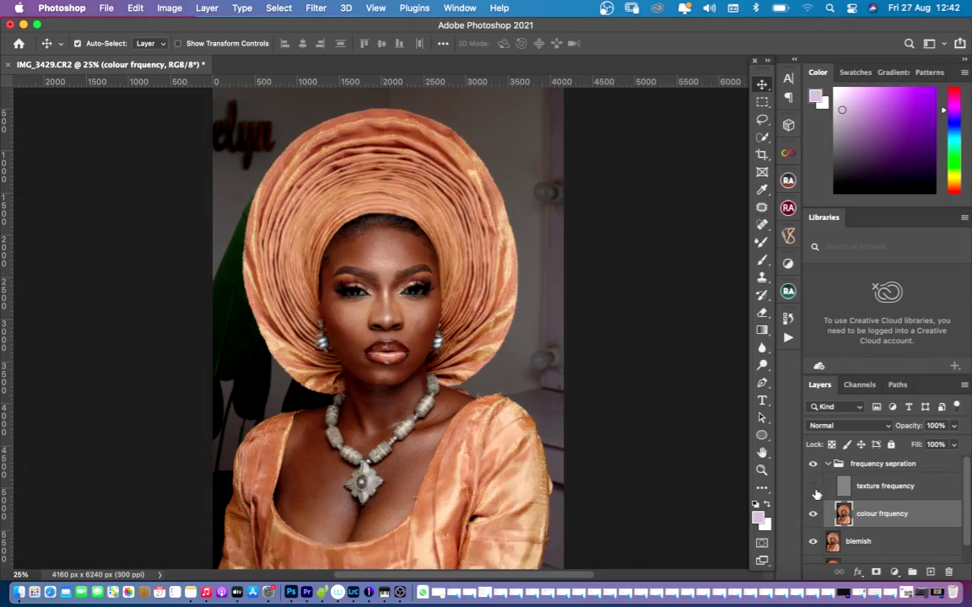
scroll(369, 228, up, 5)
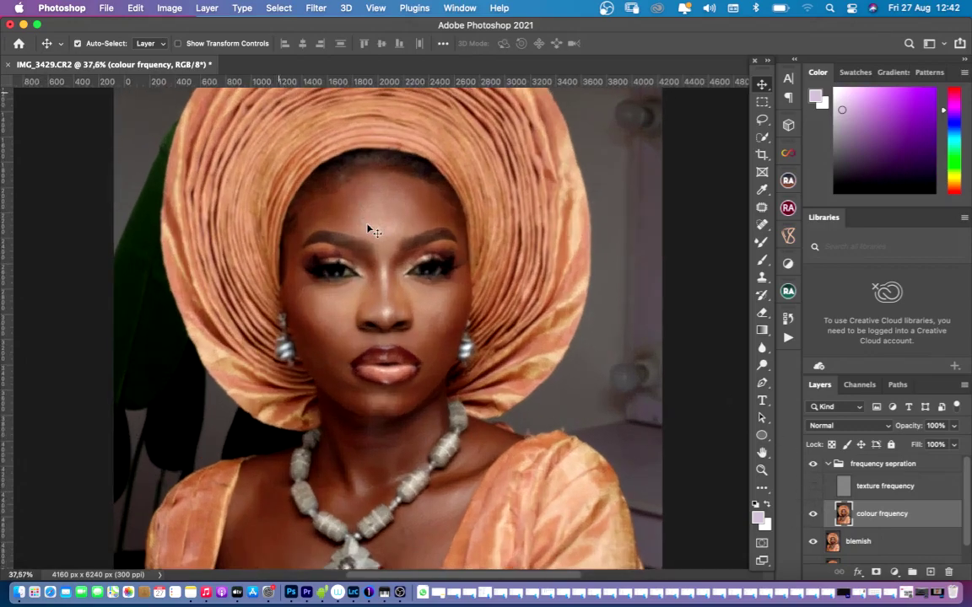
scroll(369, 230, up, 1)
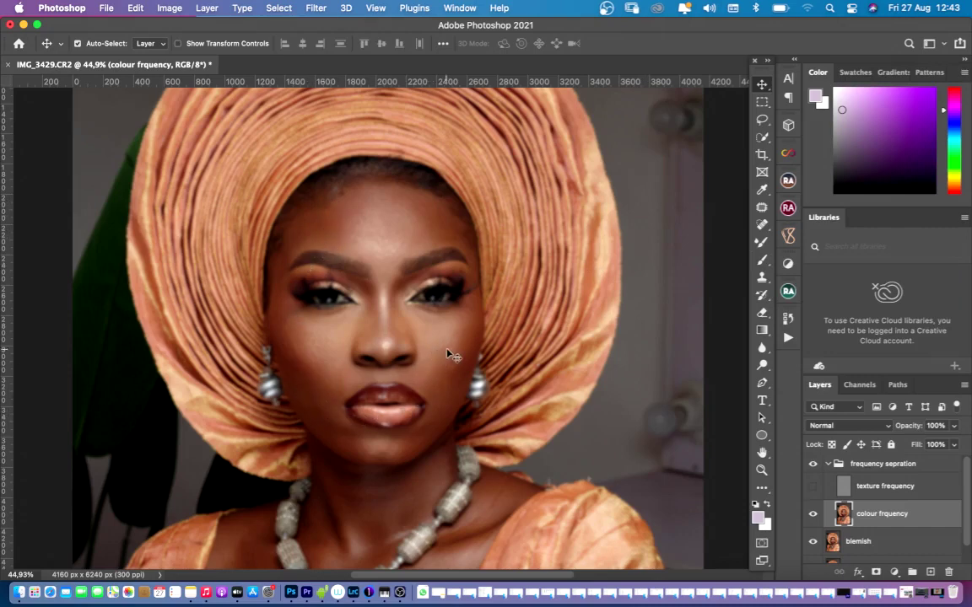
- Activate the Mixer Brush tool for blending skin tones on the colour frquency layer
click(764, 262)
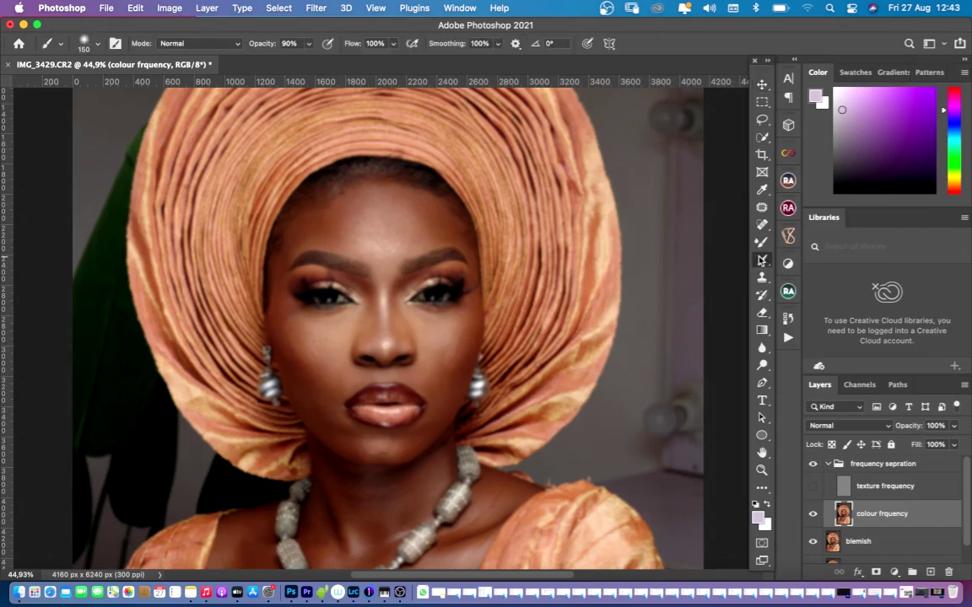
right_click(762, 262)
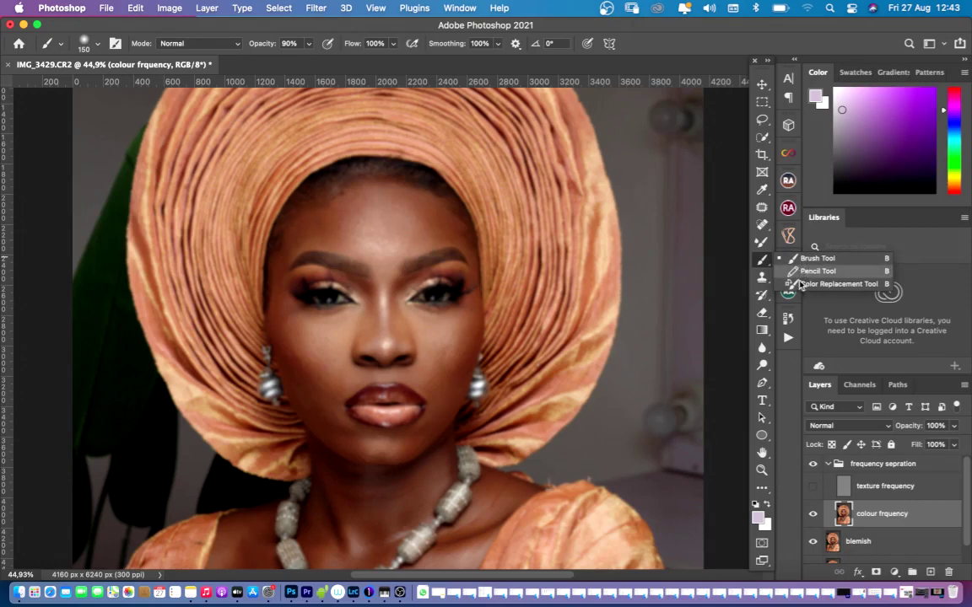
click(763, 247)
click(763, 245)
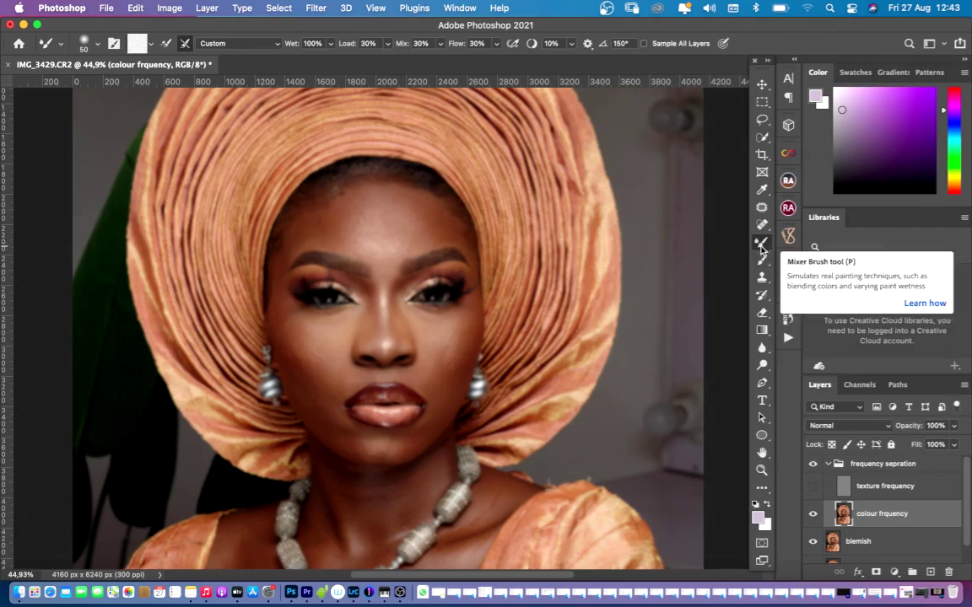
click(764, 262)
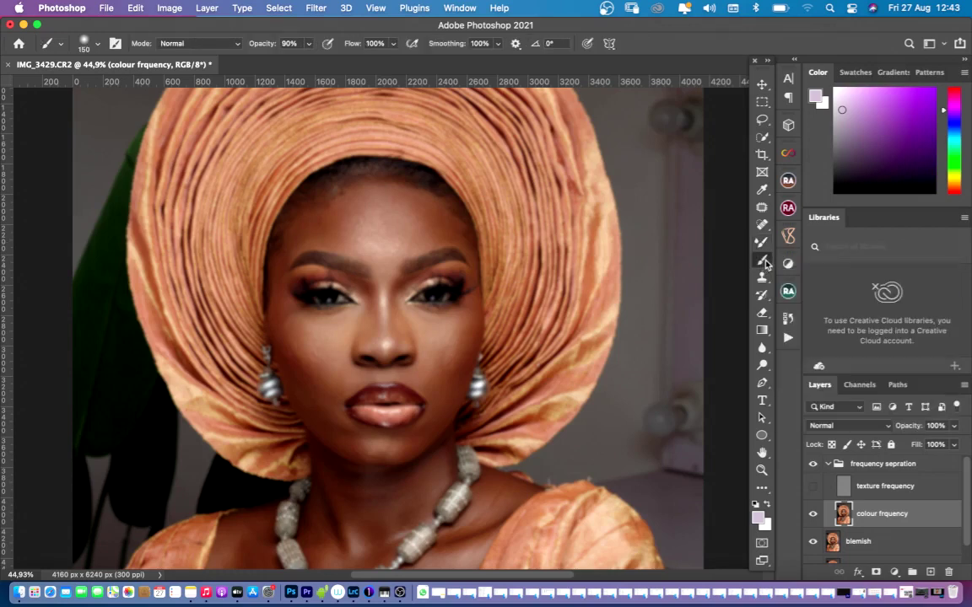
right_click(765, 263)
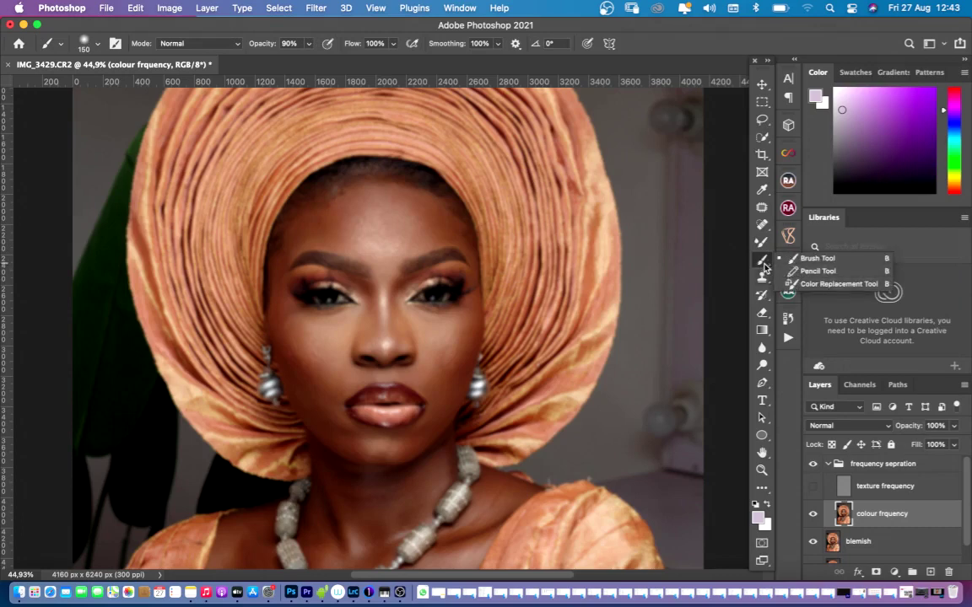
click(764, 264)
click(763, 244)
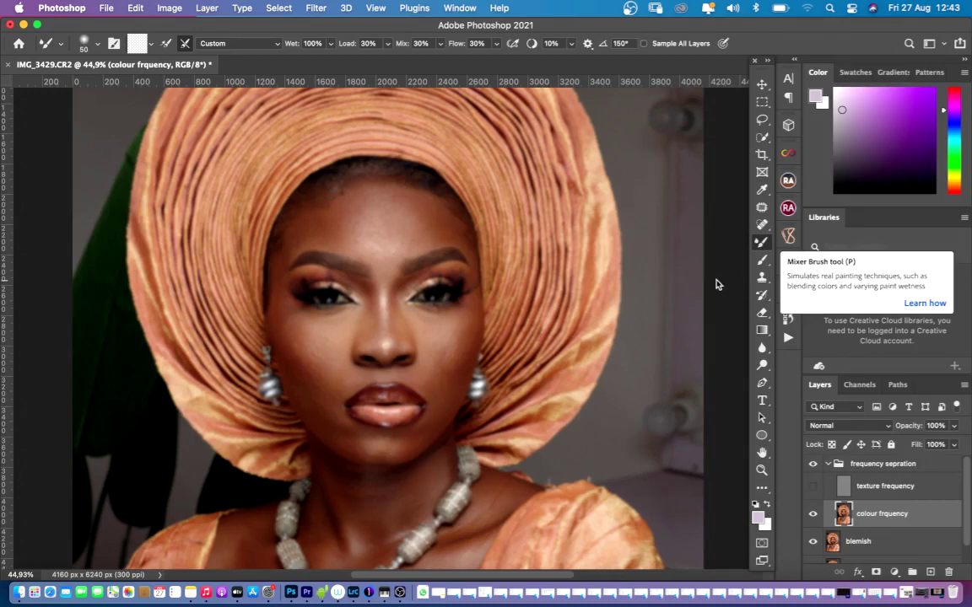
- Lower the Mixer Brush's Wet value to 25%
click(331, 43)
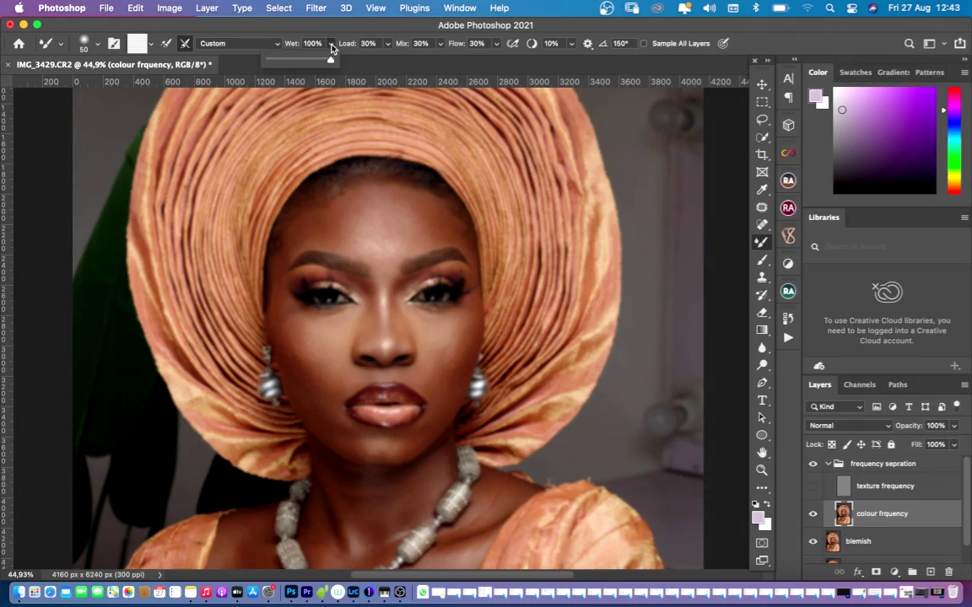
drag(292, 60, 286, 59)
click(297, 71)
click(330, 44)
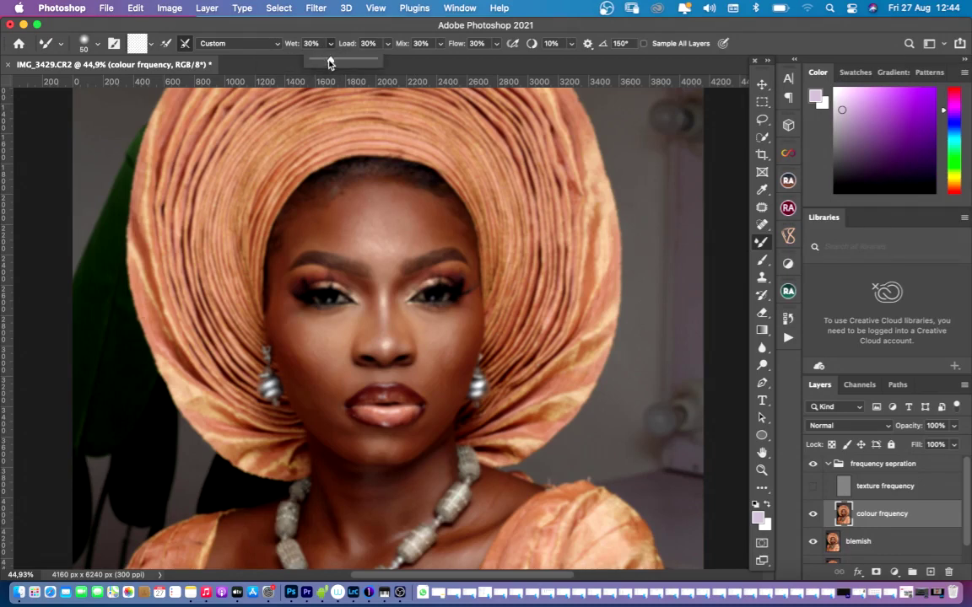
click(330, 45)
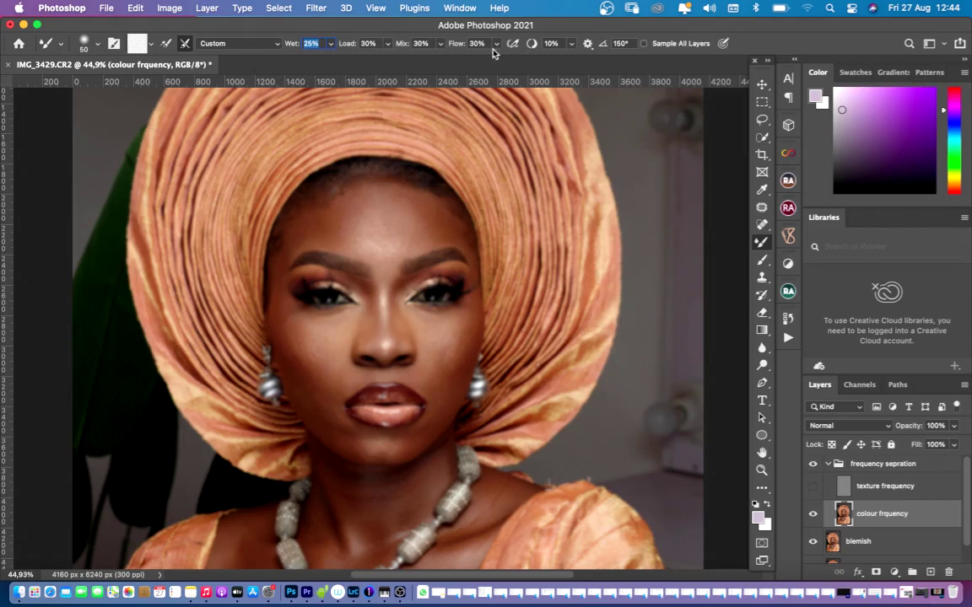
click(402, 76)
- Choose the Soft Round brush tip with 0% hardness and a size of 51 px
click(93, 49)
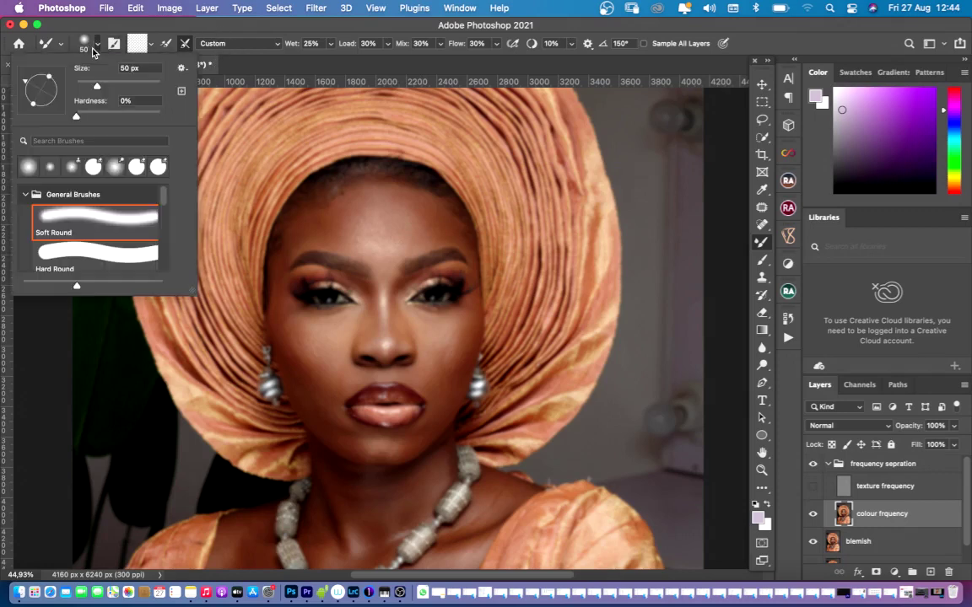
click(92, 226)
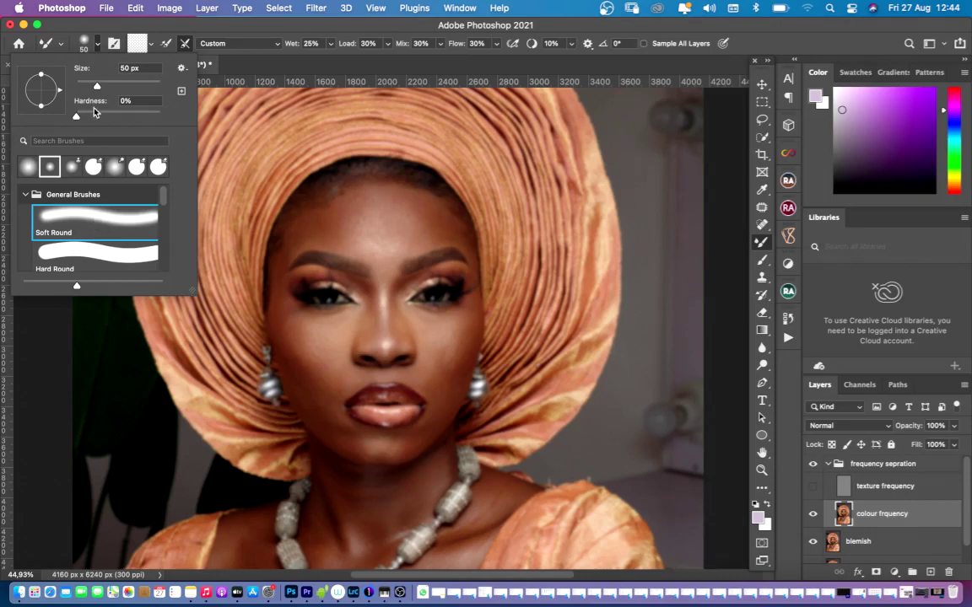
drag(77, 116, 64, 110)
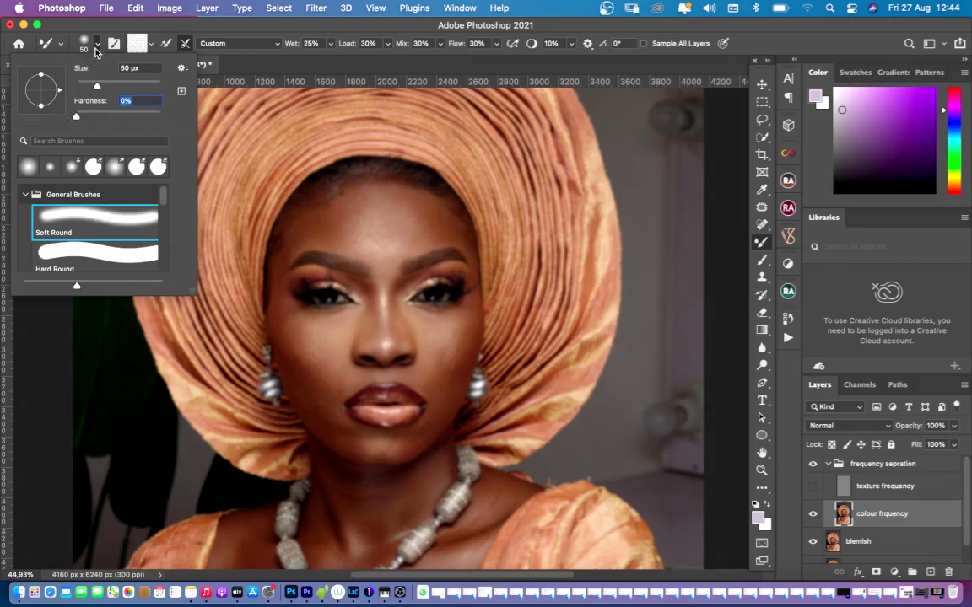
click(95, 86)
drag(95, 86, 98, 86)
click(97, 45)
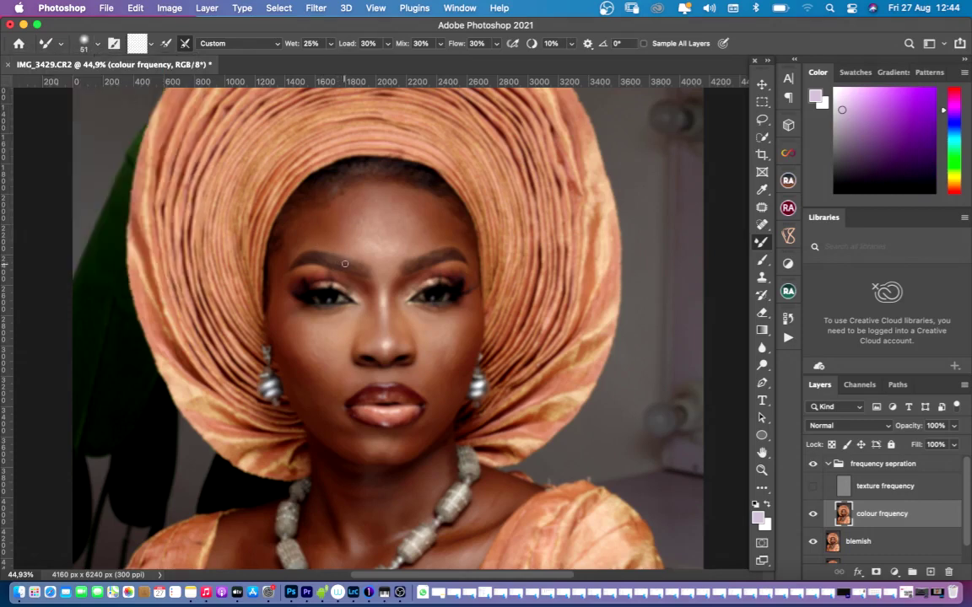
- Enlarge the Mixer Brush to 150 px to suit the areas of the face
key(])
key(])
key(])
key(])
key(])
key(])
key(])
key(])
key(])
key(])
key([)
key([)
key([)
key([)
key([)
key(])
key(])
key(])
key(])
key([)
key([)
- Clean the Mixer Brush and keep its Custom blending preset
click(151, 46)
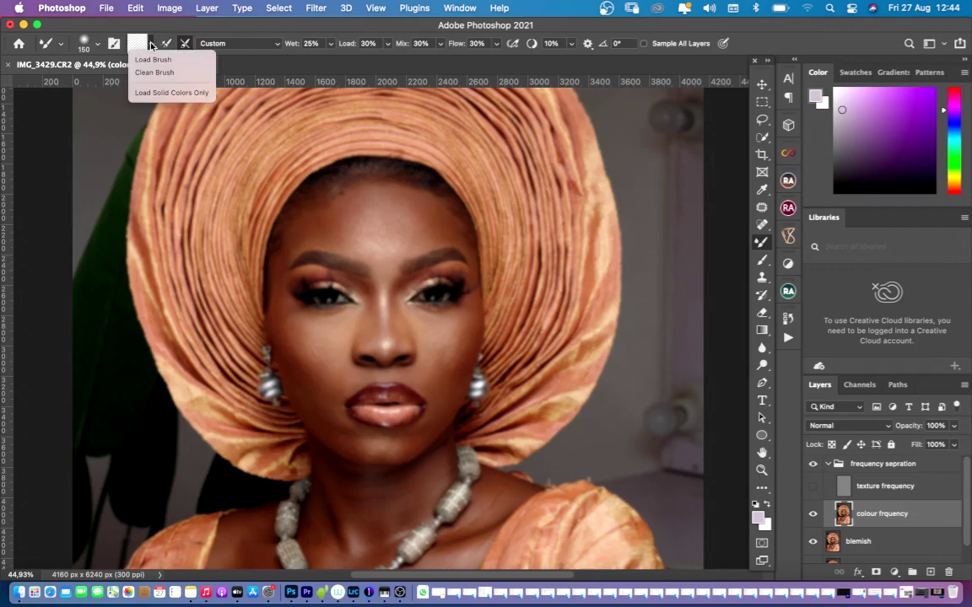
click(152, 73)
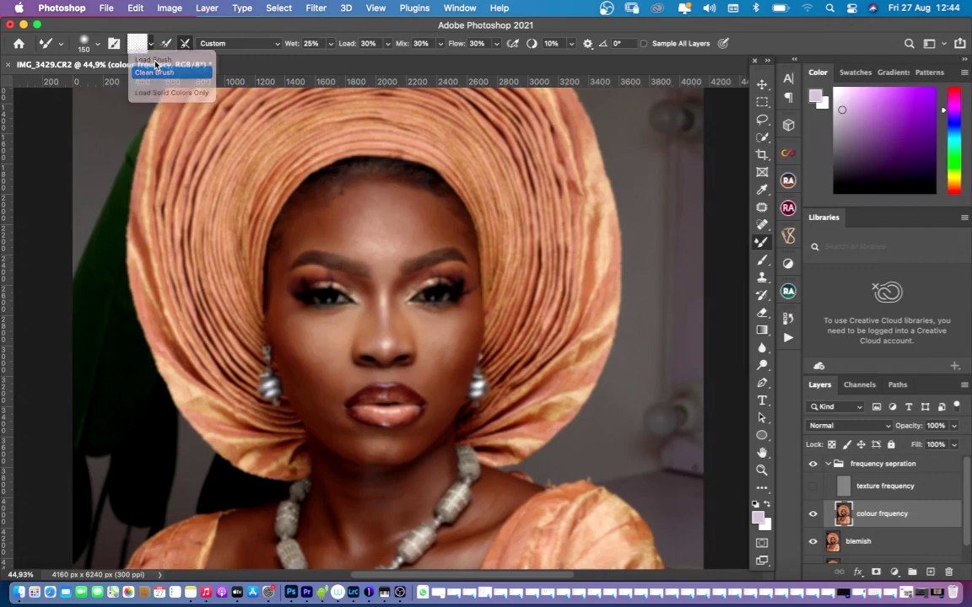
click(150, 48)
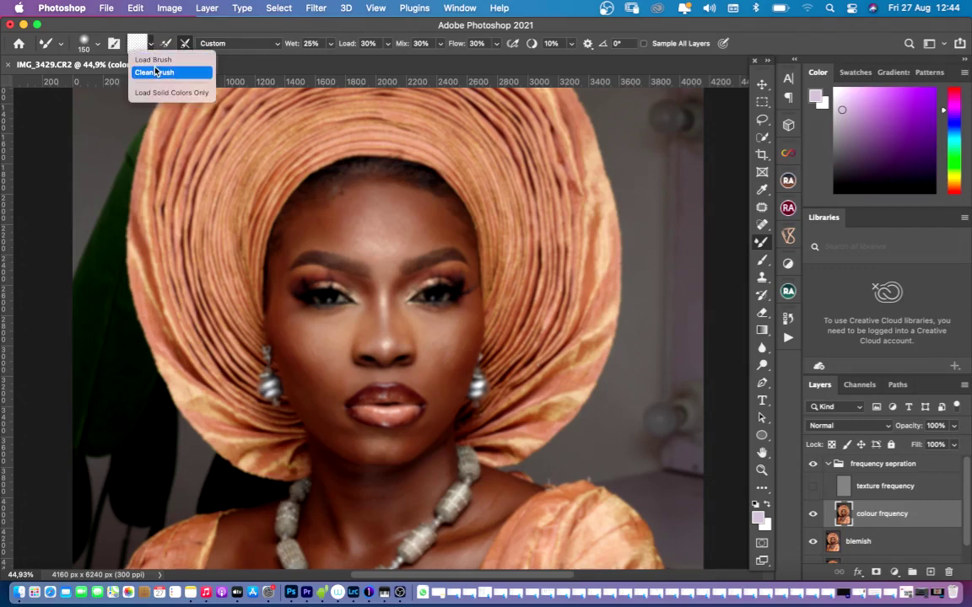
click(153, 73)
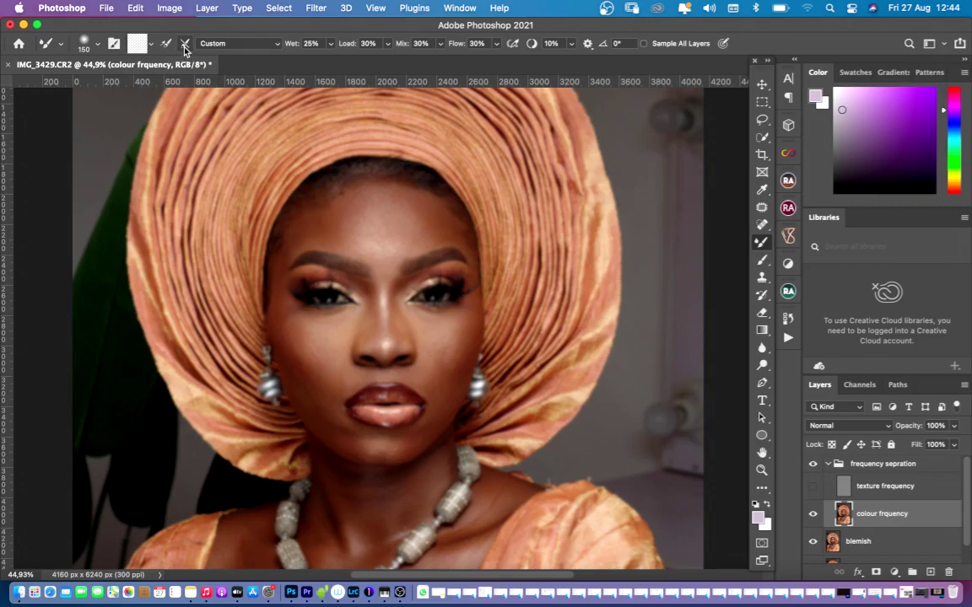
click(185, 47)
click(253, 43)
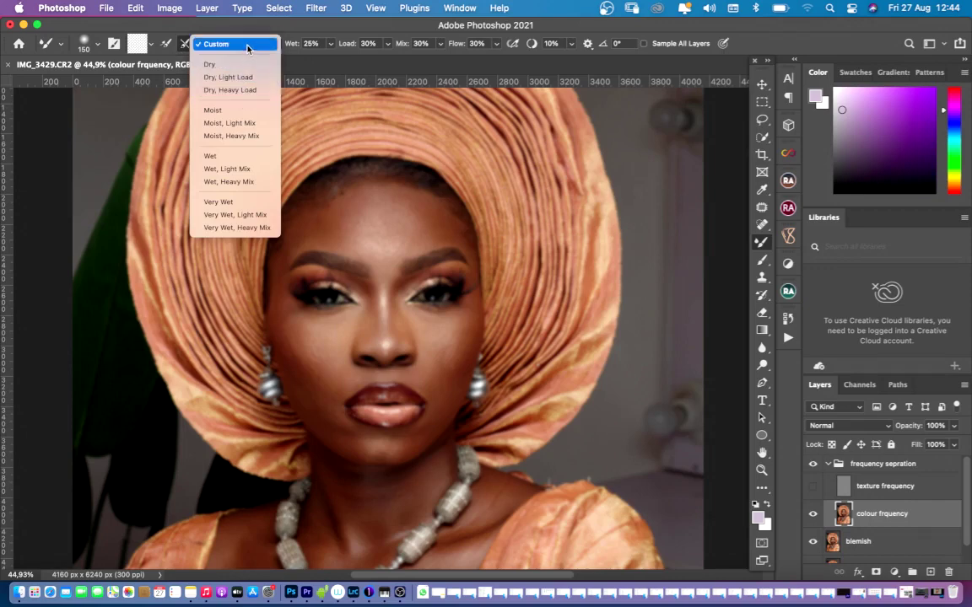
click(248, 47)
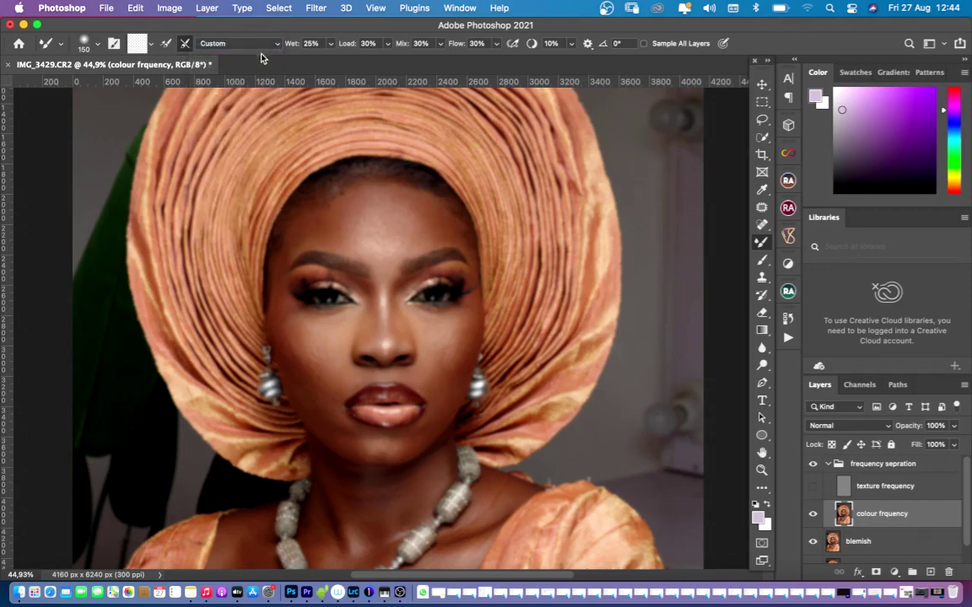
- Set the Mixer Brush's Wet to 29% and smoothing to 10%, leaving Sample All Layers off
click(330, 46)
drag(331, 64, 334, 64)
click(440, 45)
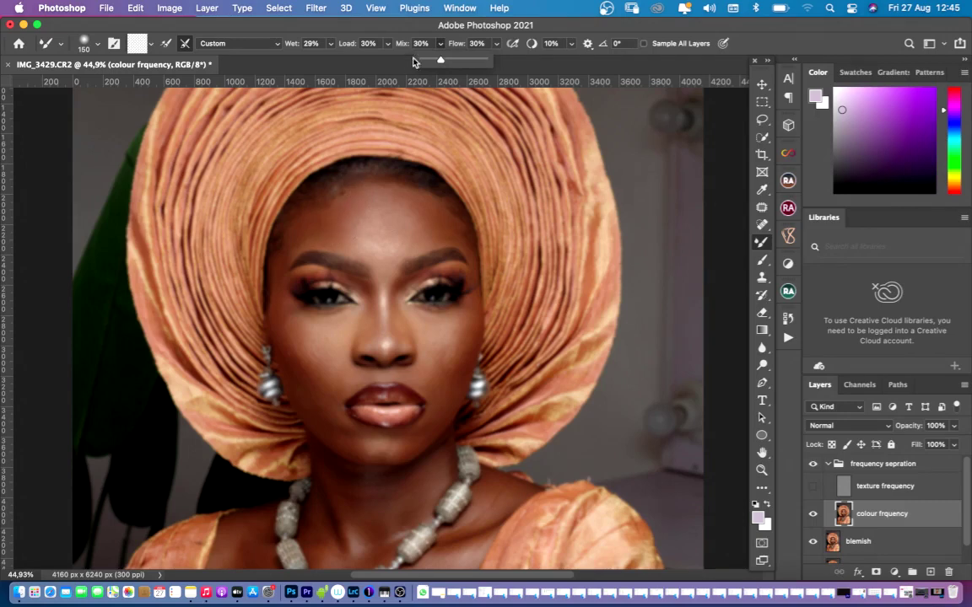
click(440, 44)
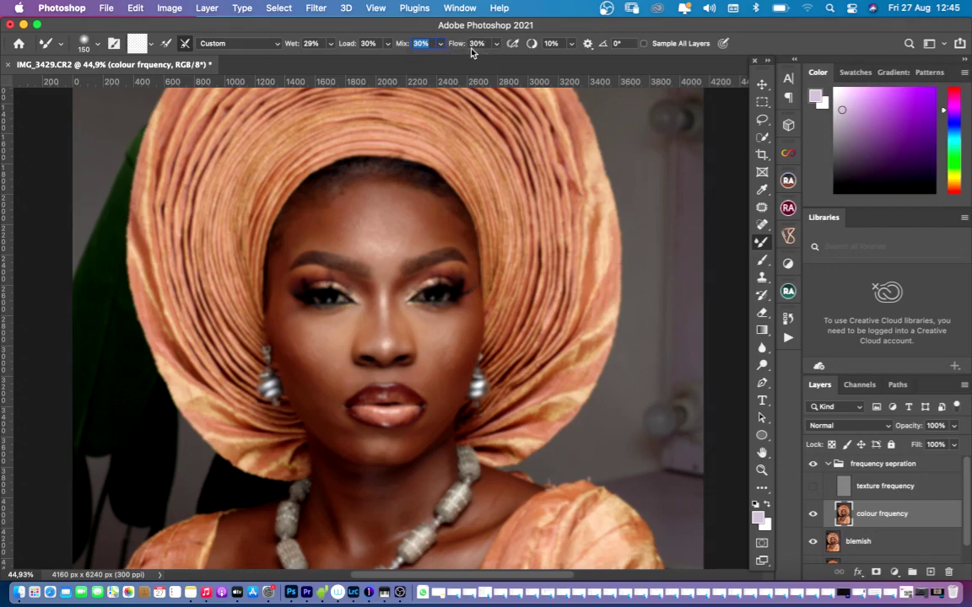
click(496, 43)
click(495, 46)
drag(535, 50, 534, 50)
click(550, 44)
text(10)
click(643, 44)
click(641, 45)
click(894, 572)
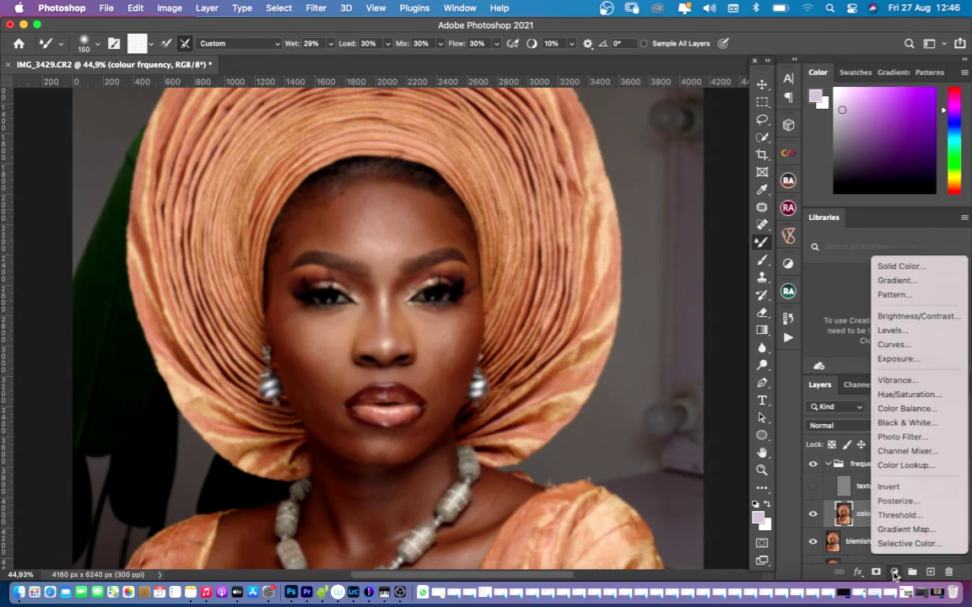
click(912, 422)
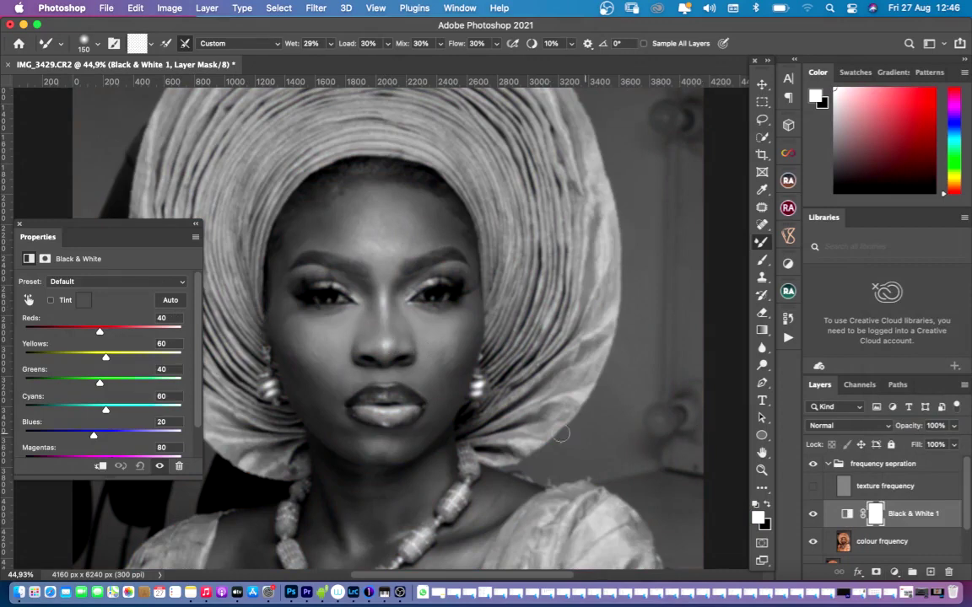
click(19, 223)
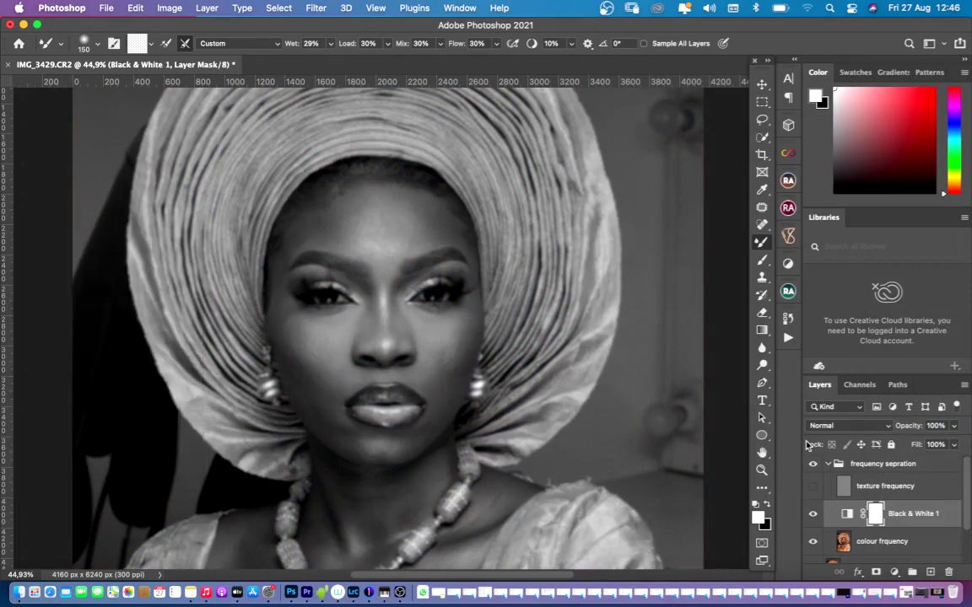
drag(932, 513, 947, 571)
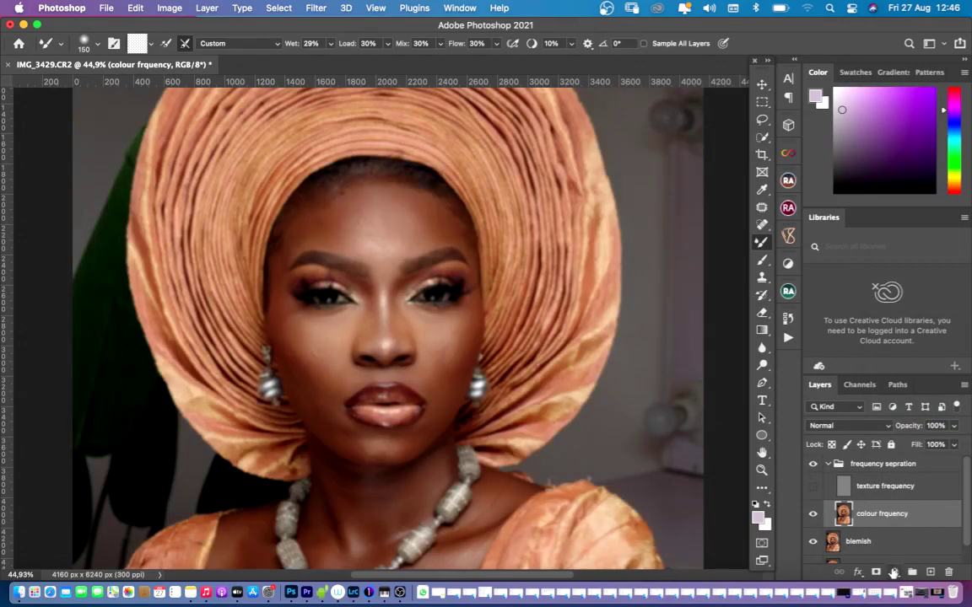
- Add a Black & White adjustment layer above the colour frequency layer and lower its Reds to darken the skin
click(893, 572)
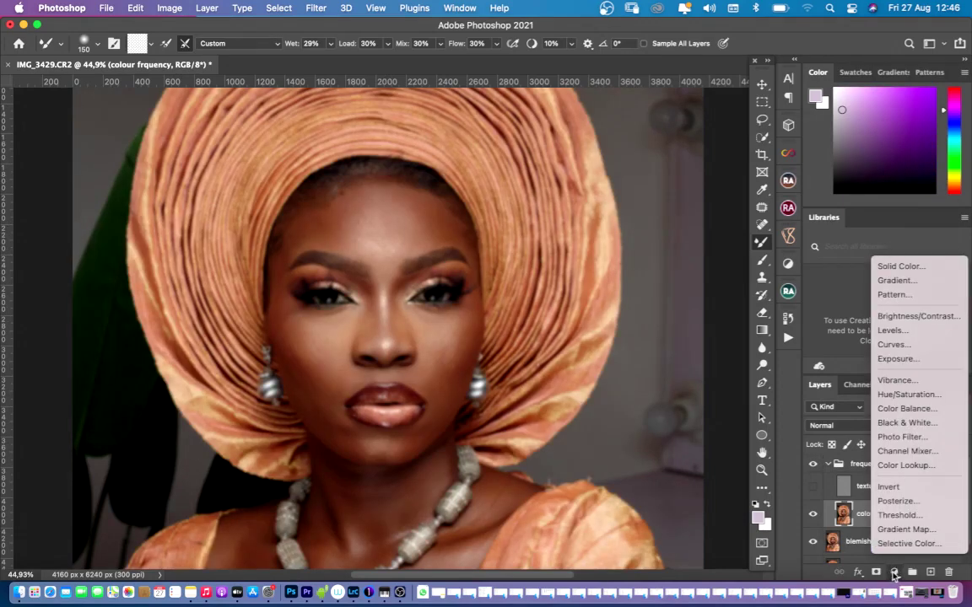
click(906, 425)
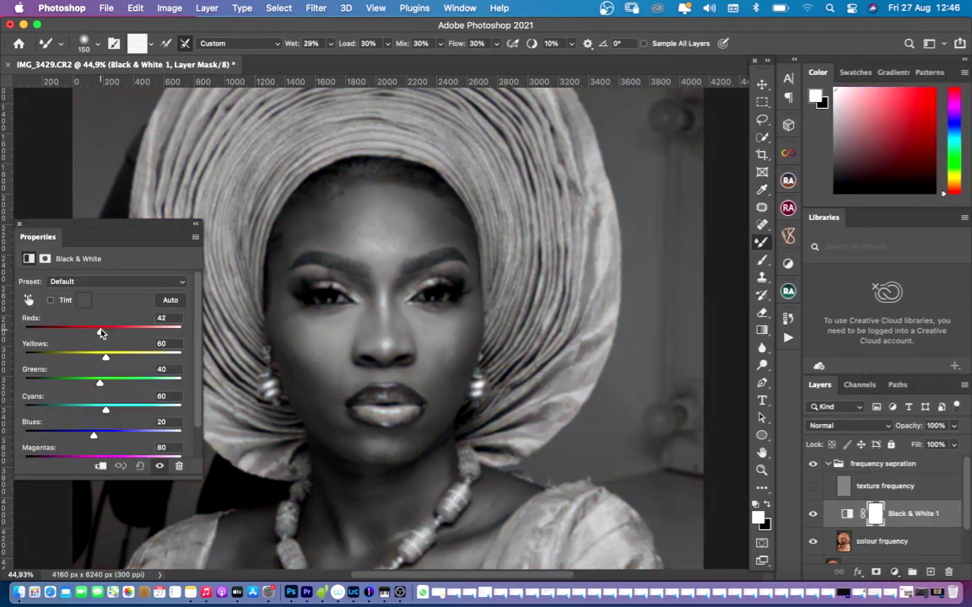
drag(99, 333, 92, 332)
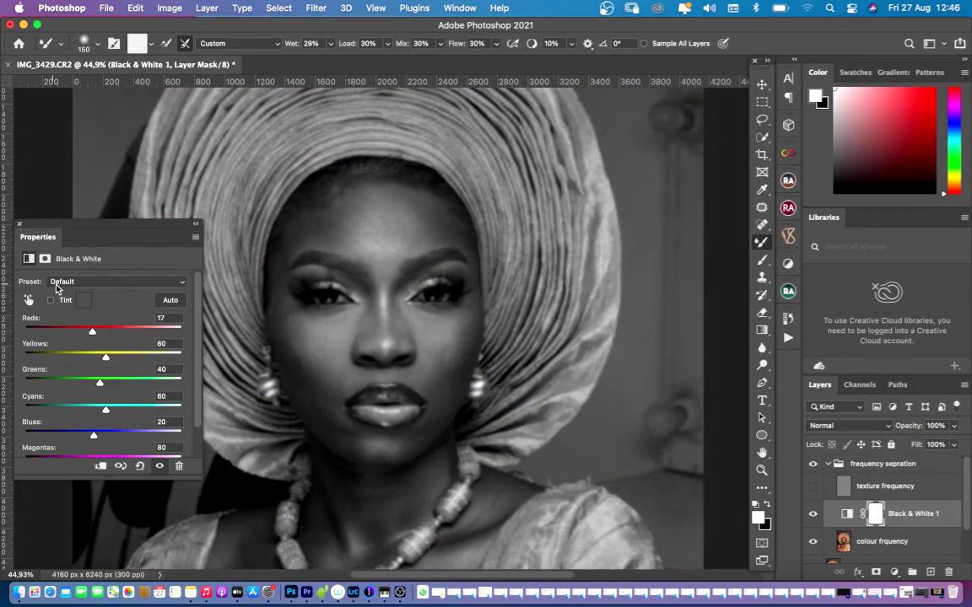
drag(88, 328, 90, 329)
click(20, 223)
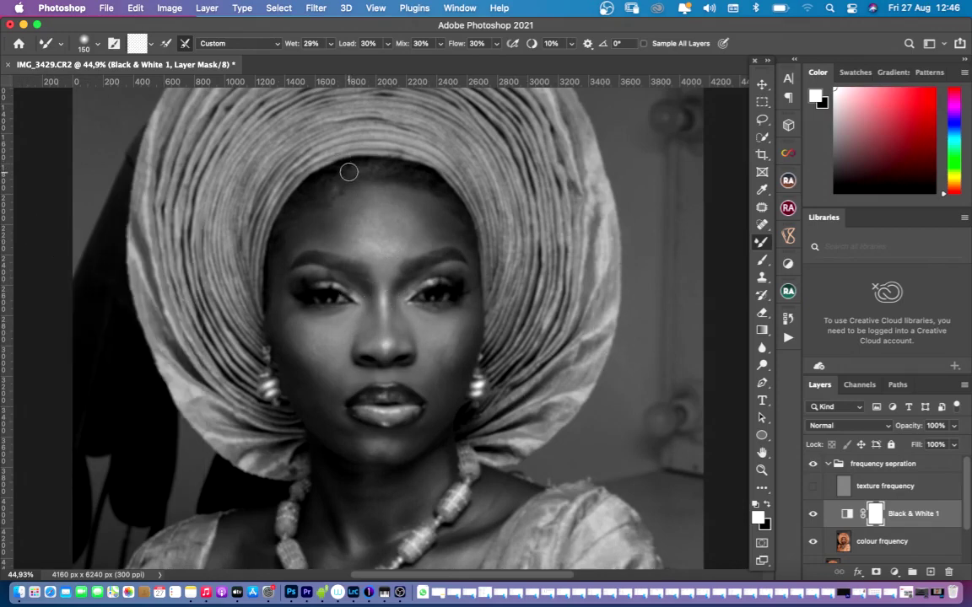
- Reduce the Mixer Brush to 80 px and select the colour frequency layer for painting
scroll(348, 172, up, 3)
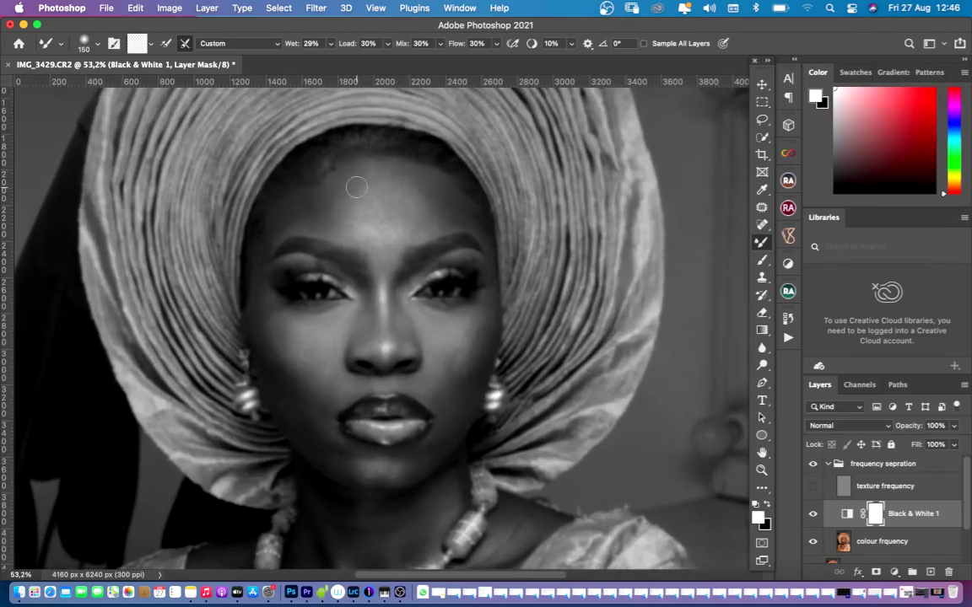
key(bracketleft)
key(bracketleft)
key(bracketleft)
key(bracketleft)
key(bracketleft)
key(bracketleft)
key(bracketright)
key(bracketright)
click(867, 540)
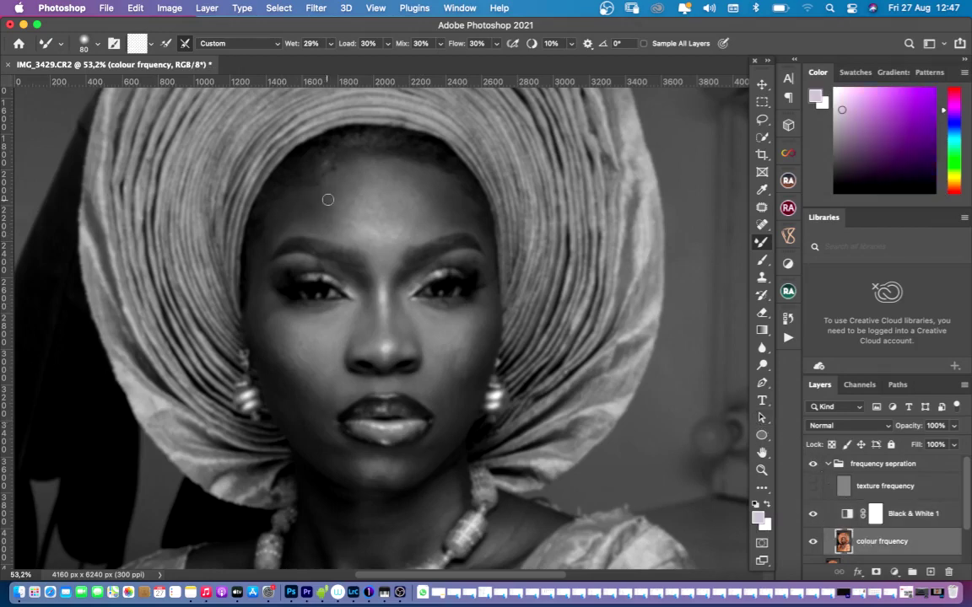
- Enlarge the Mixer Brush to 125 px and set its Wet to 25%
key(bracketright)
key(bracketright)
key([)
key(bracketright)
click(329, 43)
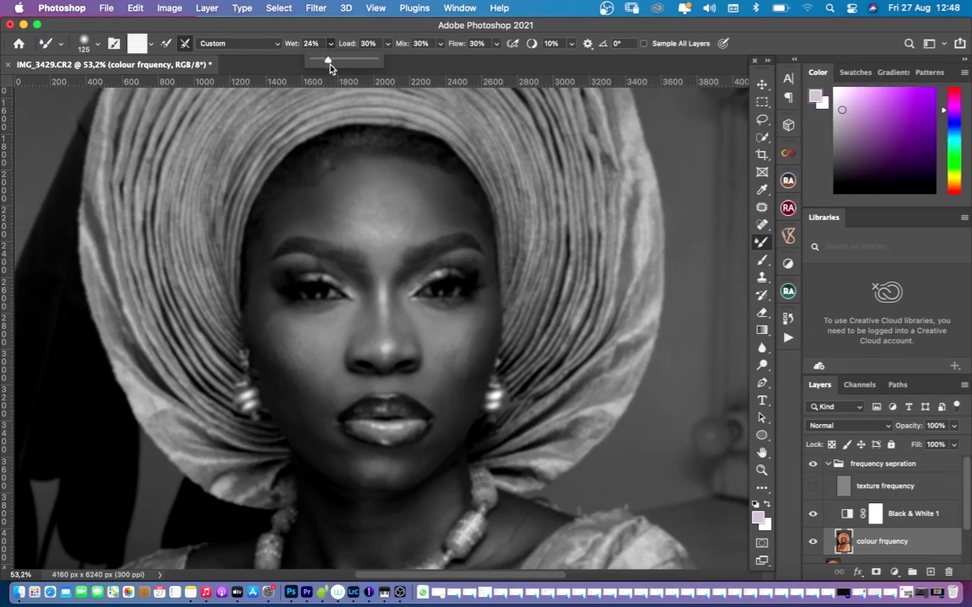
click(310, 59)
key(Up)
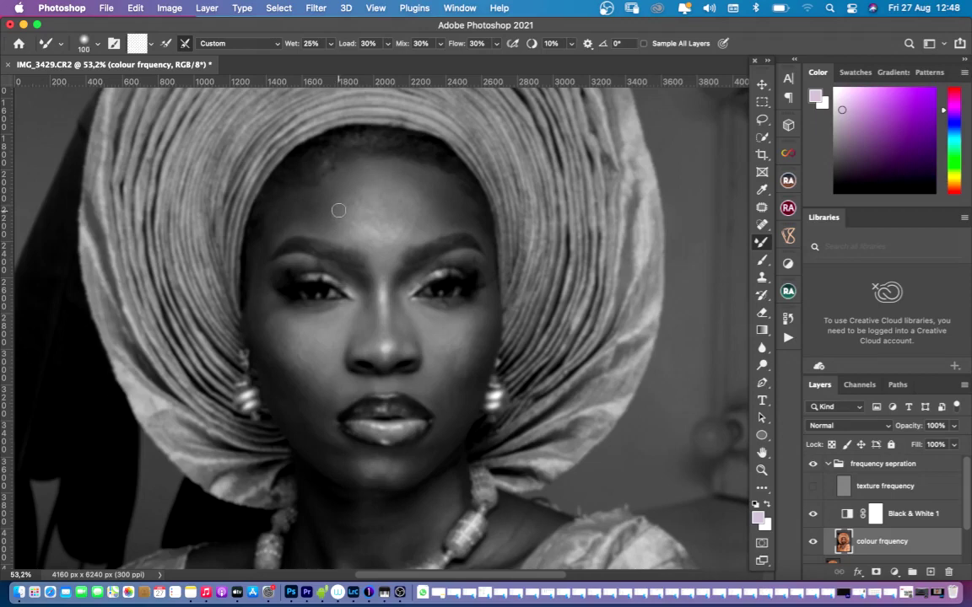
- Undo the last two Mixer Brush strokes
key(bracketleft)
key(bracketleft)
key(super+z)
key(super+z)
- Blend the patchy light and dark tones across the forehead with the Mixer Brush at about 125 px
key(bracketright)
key(bracketleft)
key(bracketright)
key(bracketleft)
key(bracketright)
mouse_move(423, 190)
mouse_down()
mouse_move(441, 218)
mouse_move(421, 194)
mouse_move(431, 226)
mouse_move(429, 202)
mouse_move(439, 222)
mouse_move(458, 202)
mouse_up()
mouse_move(410, 168)
mouse_down()
mouse_move(377, 173)
mouse_move(353, 200)
mouse_move(353, 221)
mouse_up()
mouse_move(270, 243)
mouse_down()
mouse_move(294, 225)
mouse_move(311, 233)
mouse_move(283, 231)
mouse_move(282, 240)
mouse_move(285, 229)
mouse_move(276, 243)
mouse_move(292, 223)
mouse_move(300, 234)
mouse_move(339, 230)
mouse_move(333, 203)
mouse_move(330, 217)
mouse_move(334, 226)
mouse_move(339, 195)
mouse_move(306, 213)
mouse_move(322, 194)
mouse_move(299, 201)
mouse_move(287, 215)
mouse_move(337, 178)
mouse_move(335, 228)
mouse_move(334, 207)
mouse_move(371, 163)
mouse_move(424, 184)
mouse_move(430, 173)
mouse_move(363, 180)
mouse_move(372, 167)
mouse_move(344, 200)
mouse_up()
mouse_move(356, 240)
mouse_down()
mouse_move(324, 232)
mouse_move(338, 198)
mouse_move(328, 233)
mouse_move(303, 229)
mouse_move(329, 199)
mouse_move(272, 237)
mouse_move(269, 259)
mouse_move(297, 204)
mouse_move(276, 222)
mouse_move(319, 187)
mouse_move(333, 199)
mouse_move(327, 223)
mouse_move(328, 185)
mouse_move(300, 203)
mouse_move(335, 176)
mouse_move(332, 196)
mouse_move(336, 189)
mouse_move(319, 201)
mouse_move(329, 198)
mouse_move(324, 218)
mouse_move(322, 201)
mouse_move(315, 226)
mouse_move(315, 202)
mouse_move(309, 215)
mouse_move(303, 204)
mouse_move(275, 232)
mouse_move(261, 273)
mouse_move(291, 231)
mouse_move(267, 244)
mouse_move(262, 314)
mouse_move(260, 258)
mouse_move(287, 222)
mouse_up()
key(])
key([)
mouse_move(459, 211)
mouse_down()
mouse_move(402, 234)
mouse_move(424, 201)
mouse_move(415, 193)
mouse_move(432, 203)
mouse_move(418, 174)
mouse_move(444, 180)
mouse_move(411, 165)
mouse_move(446, 193)
mouse_move(447, 227)
mouse_up()
- Check the forehead in colour with the texture frequency layer shown, and return to the black-and-white view without texture
click(811, 514)
click(813, 488)
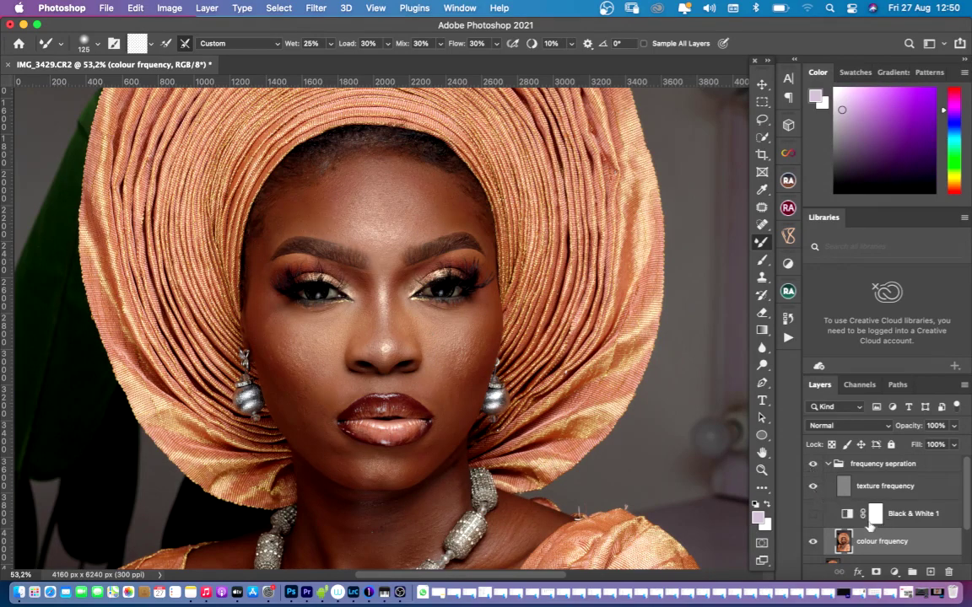
click(813, 514)
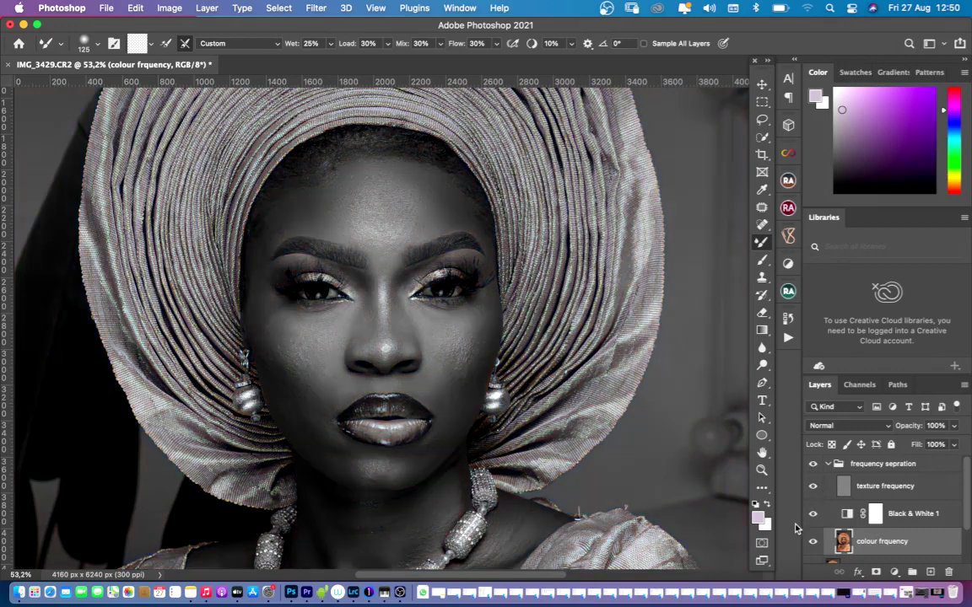
click(813, 488)
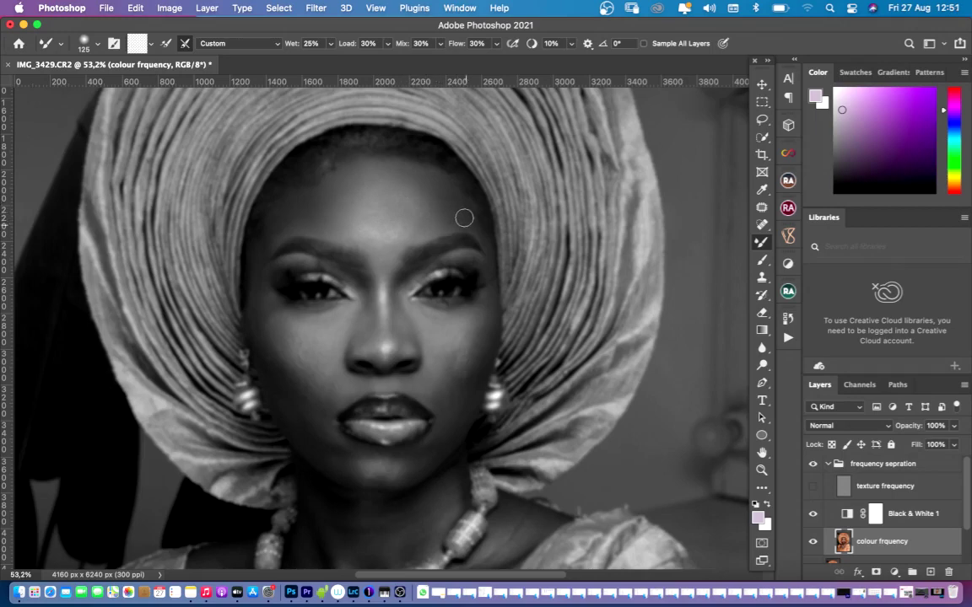
- Smooth the tones under the eye and down the cheek on the image's left side with the Mixer Brush
mouse_move(450, 189)
mouse_down()
mouse_move(394, 168)
mouse_move(366, 177)
mouse_move(381, 171)
mouse_move(371, 169)
mouse_move(353, 207)
mouse_move(357, 194)
mouse_move(329, 204)
mouse_move(332, 189)
mouse_move(283, 226)
mouse_move(304, 228)
mouse_move(265, 225)
mouse_move(257, 249)
mouse_move(268, 329)
mouse_move(260, 313)
mouse_move(273, 319)
mouse_move(257, 268)
mouse_move(261, 319)
mouse_move(269, 353)
mouse_move(298, 391)
mouse_move(279, 359)
mouse_move(319, 321)
mouse_up()
key(bracketright)
mouse_move(327, 307)
mouse_down()
mouse_move(296, 307)
mouse_move(333, 306)
mouse_up()
drag(305, 308, 285, 315)
key(bracketright)
key(bracketright)
mouse_move(314, 334)
mouse_down()
mouse_move(281, 347)
mouse_move(302, 361)
mouse_move(303, 342)
mouse_move(335, 322)
mouse_move(284, 378)
mouse_move(283, 402)
mouse_up()
key(bracketleft)
mouse_move(291, 317)
mouse_down()
mouse_move(327, 322)
mouse_move(321, 327)
mouse_up()
- Refine the forehead blending with the Mixer Brush, varying the brush size around 125 px
key(bracketleft)
key(bracketleft)
key(bracketright)
key(bracketleft)
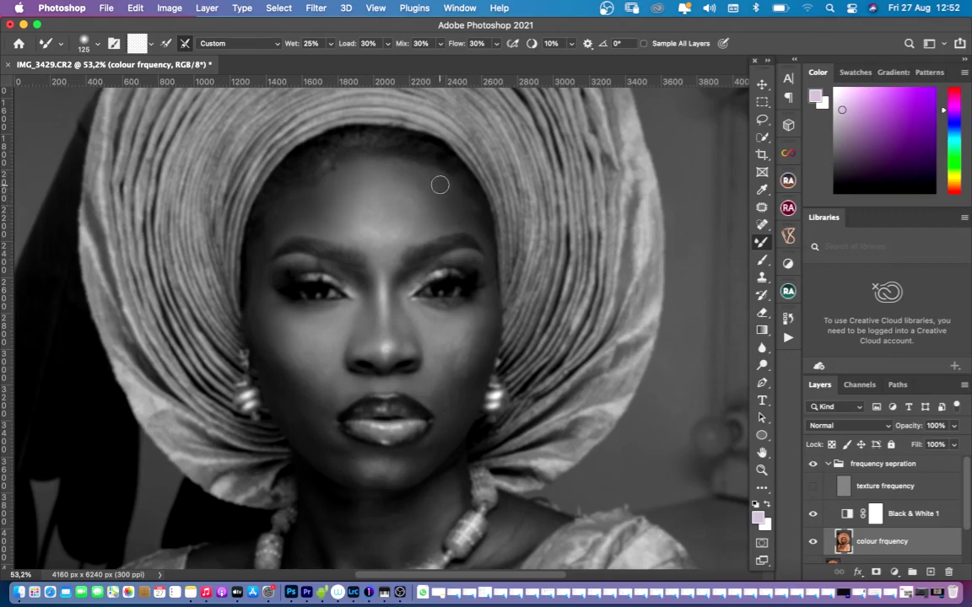
key(bracketleft)
key(bracketright)
key(bracketleft)
key(bracketright)
key(bracketleft)
key(bracketright)
key(bracketleft)
key(bracketright)
- Show the texture frequency layer, hide the Black & White layer and compare the face with and without the frequency separation group
click(813, 487)
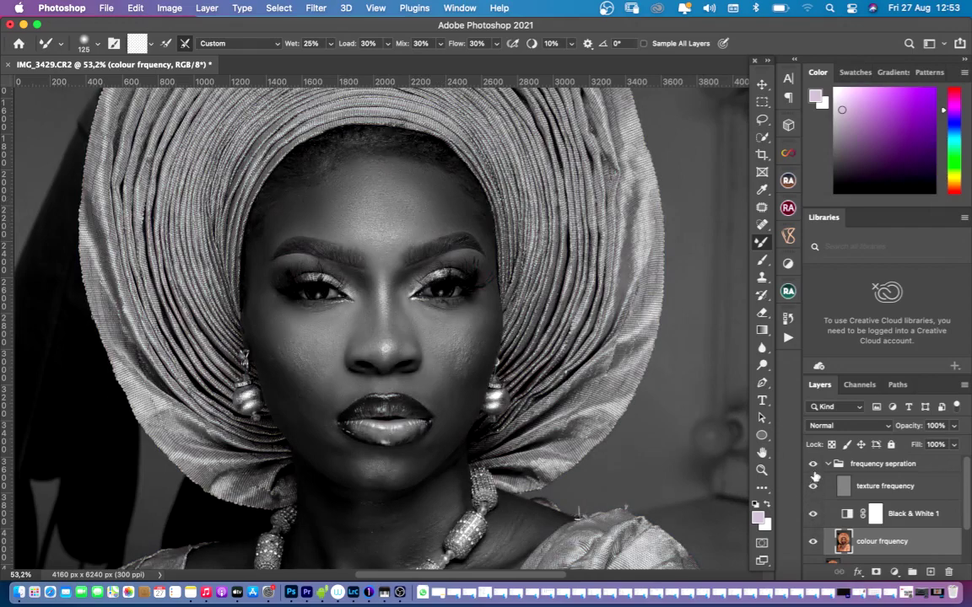
click(813, 466)
click(813, 466)
click(813, 465)
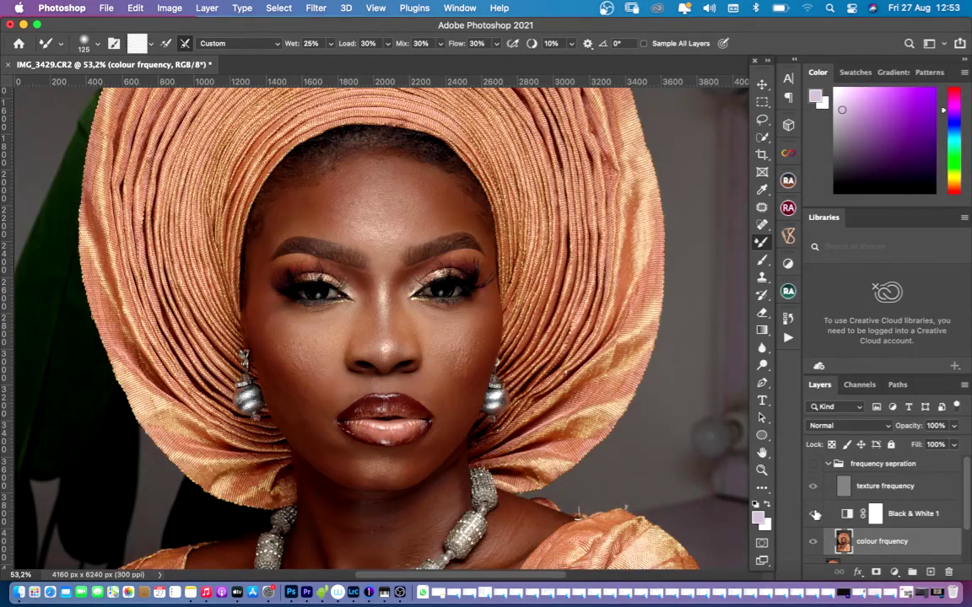
click(814, 514)
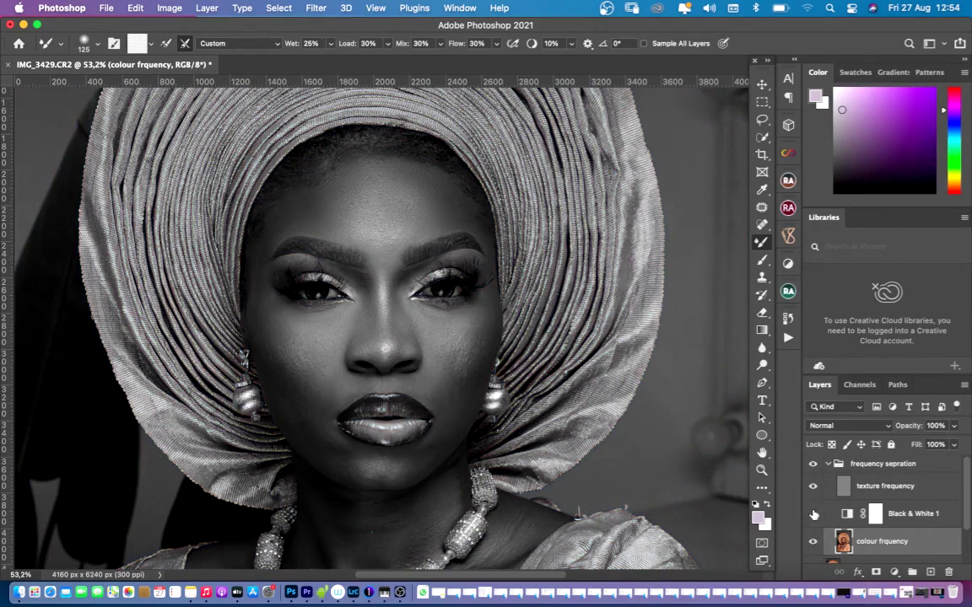
click(814, 514)
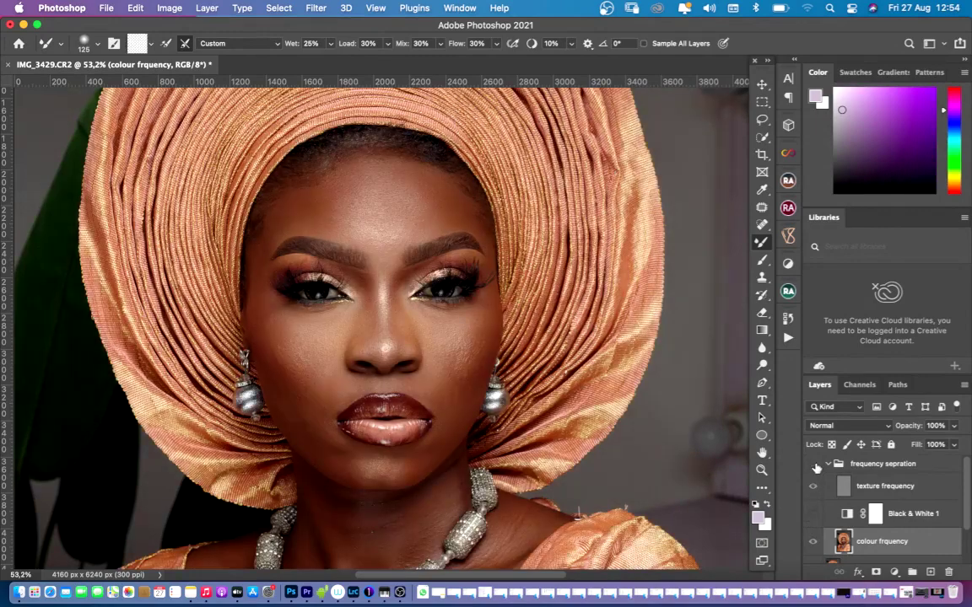
click(815, 467)
click(816, 467)
click(816, 466)
click(815, 467)
click(816, 467)
click(815, 467)
- Compare the whole portrait at 25% zoom with and without the frequency separation group
key(super+0)
key(super+minus)
key(super+plus)
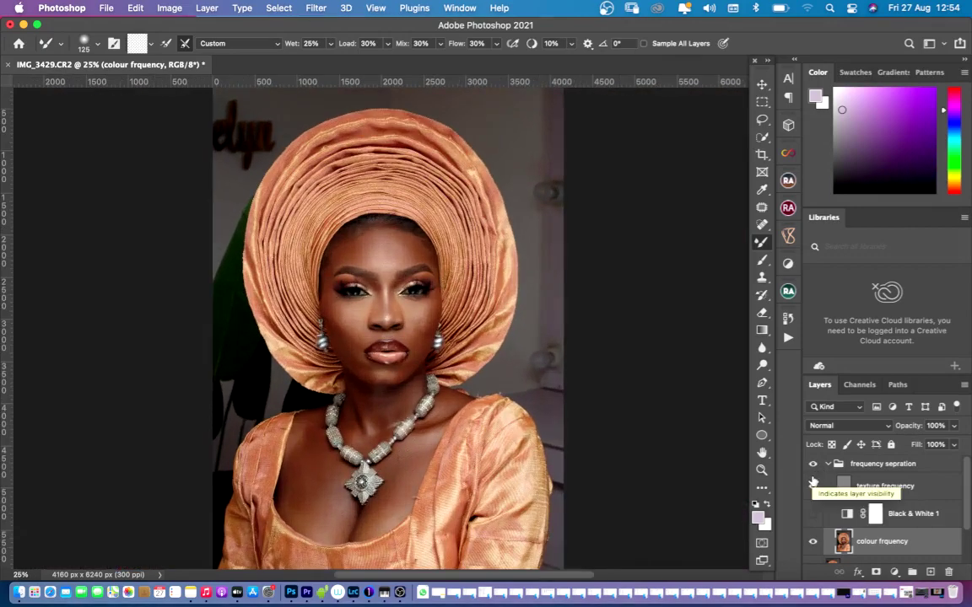
click(813, 485)
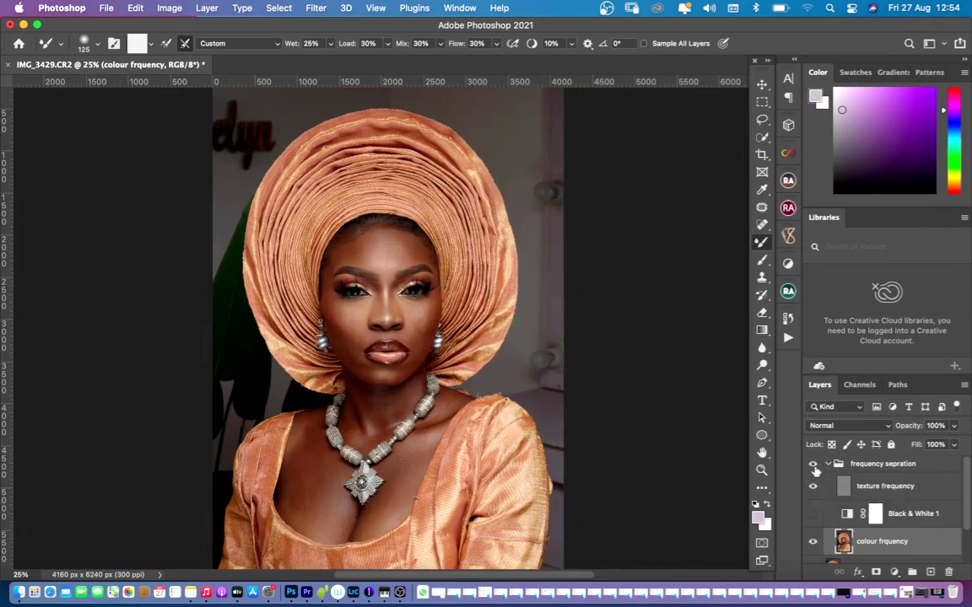
click(813, 467)
click(814, 466)
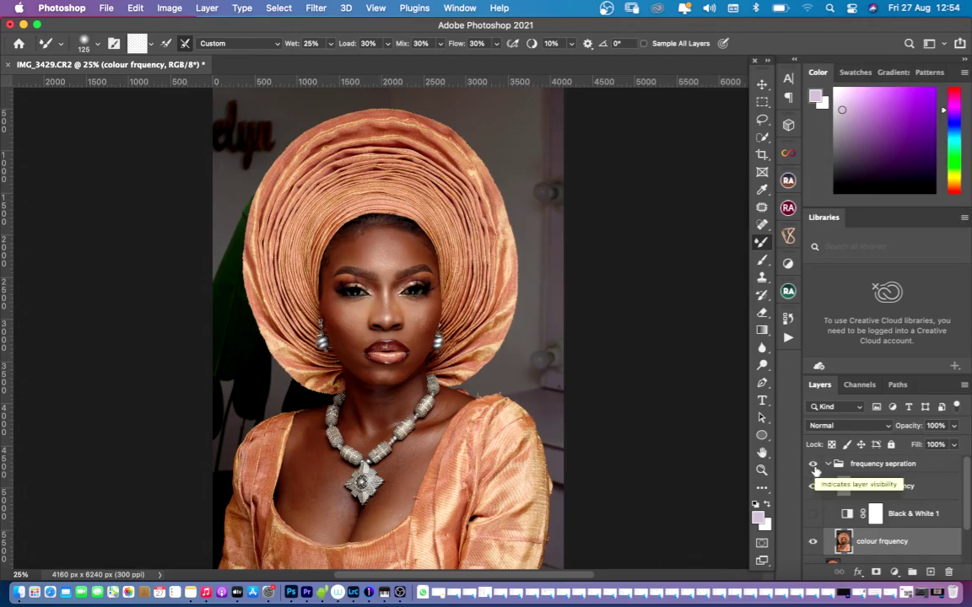
- Show the Black & White layer and hide the texture frequency layer to continue retouching the face
key(super+plus)
key(super+plus)
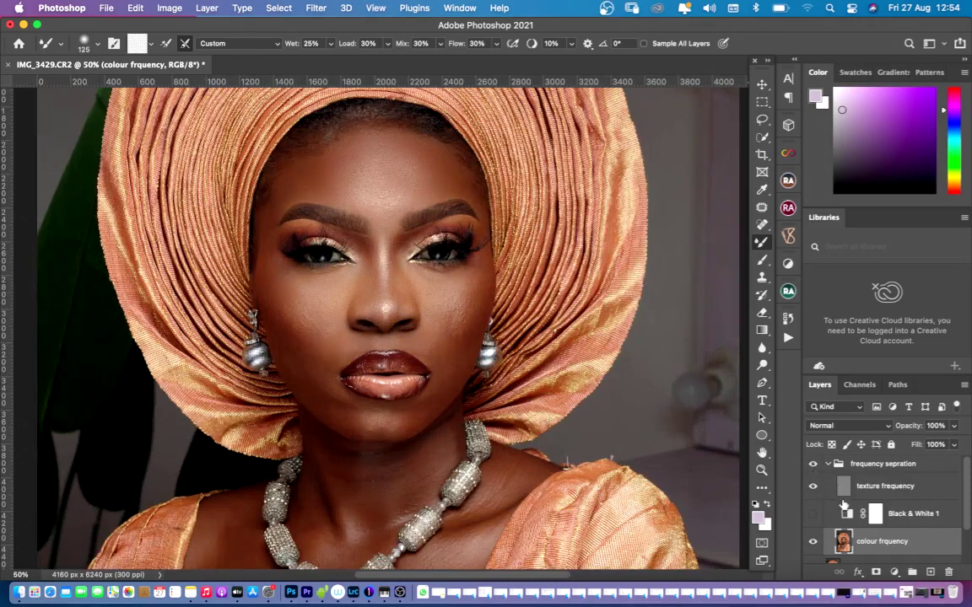
click(813, 514)
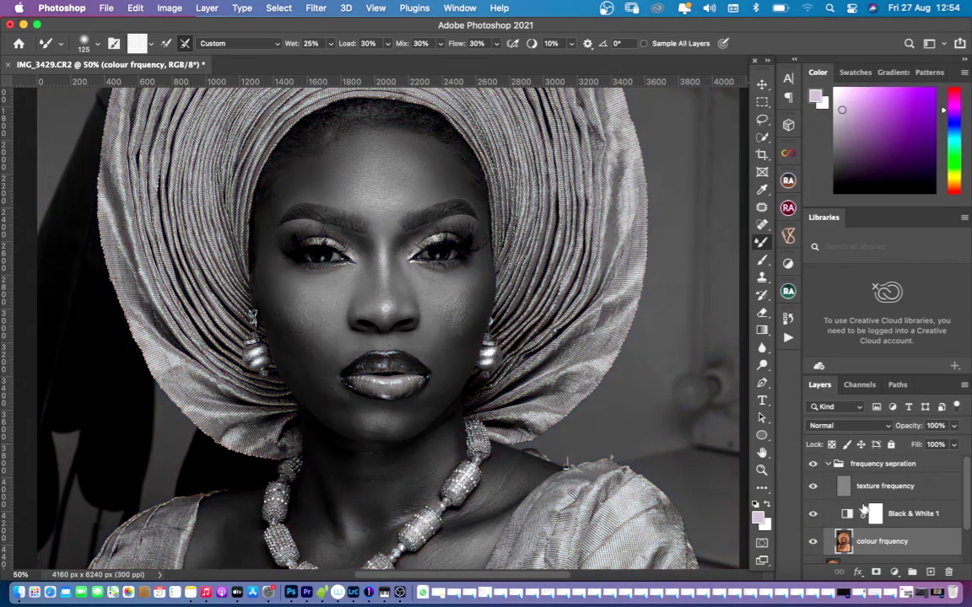
click(814, 487)
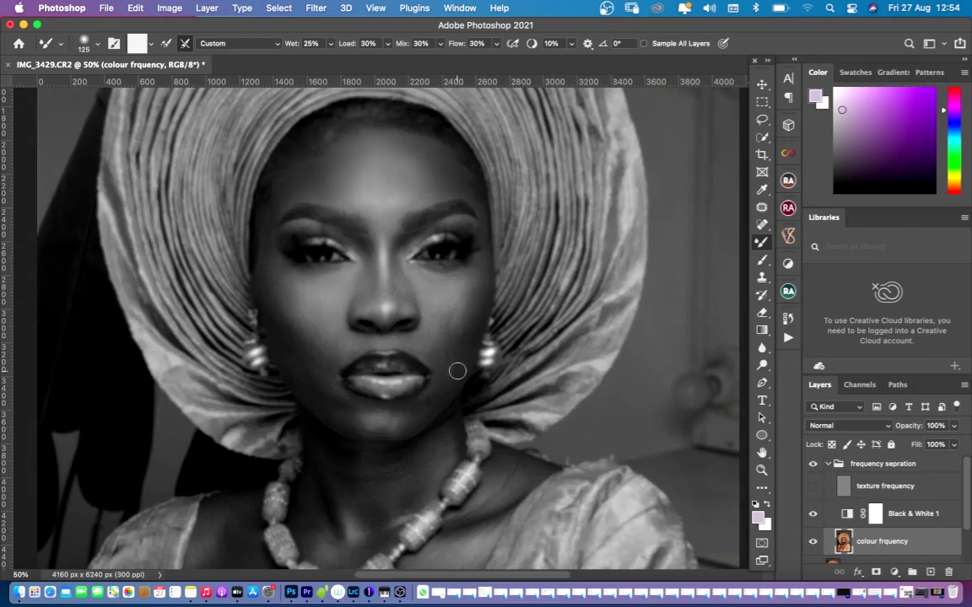
- Smooth the cheek on the image's right side with the Mixer Brush at 100 px
key([)
key(bracketright)
key(bracketleft)
mouse_move(448, 314)
mouse_down()
mouse_move(455, 318)
mouse_move(461, 304)
mouse_up()
key(bracketright)
key(bracketleft)
key(super+equal)
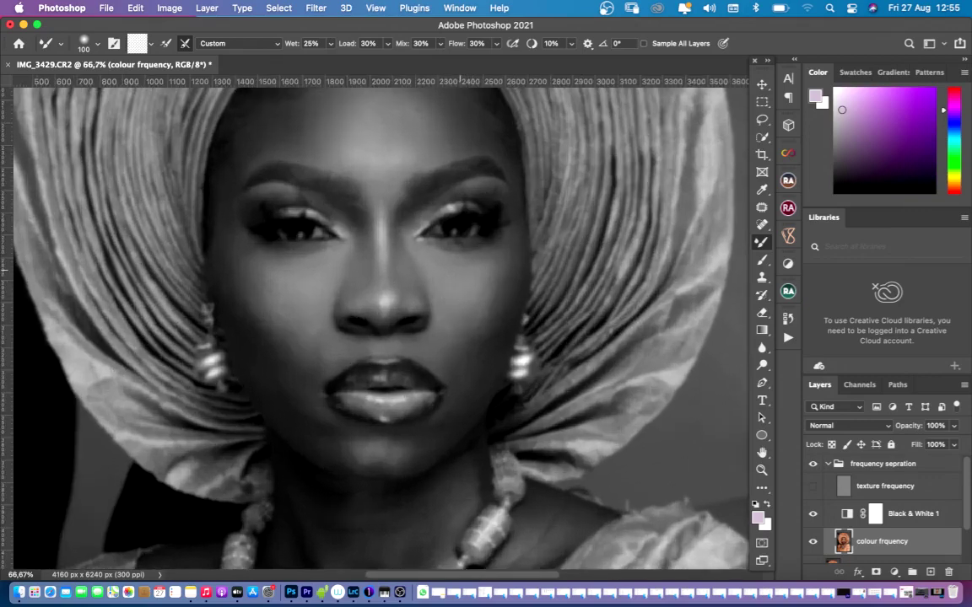
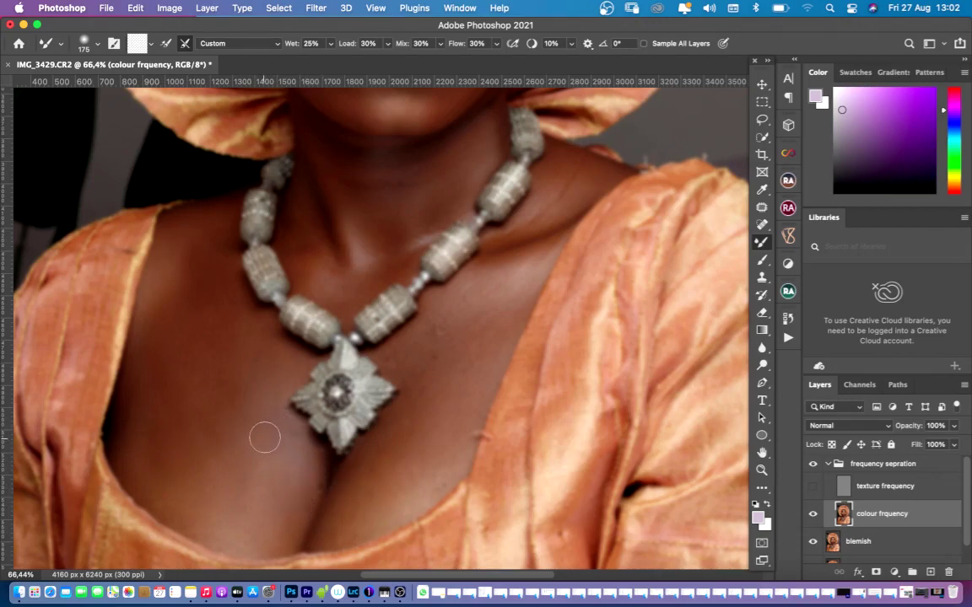
- Blend the chest skin beside and below the necklace pendant with the Mixer Brush at about 175 px
key(super+minus)
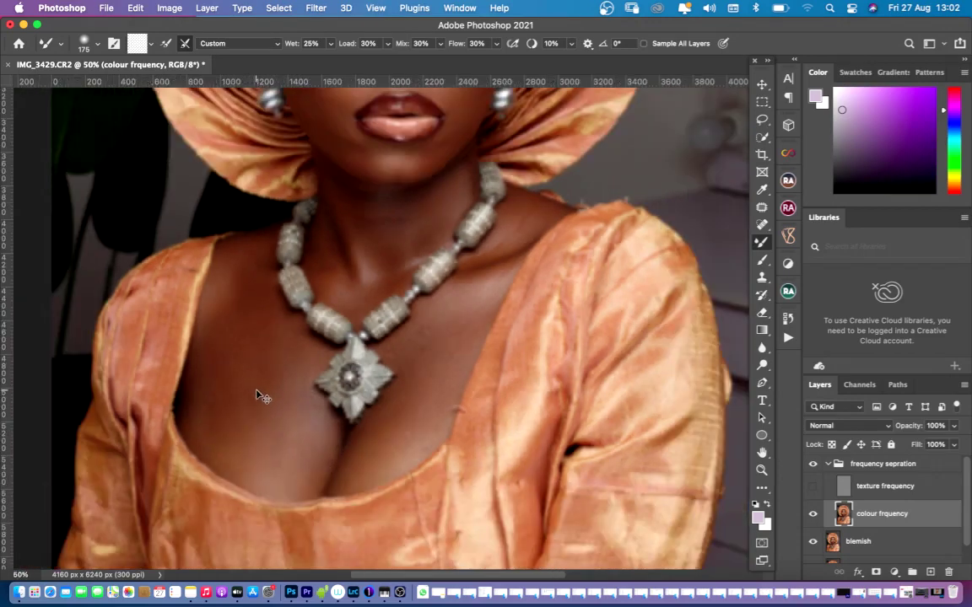
drag(261, 395, 253, 387)
mouse_move(252, 429)
mouse_down()
mouse_move(250, 409)
mouse_move(206, 369)
mouse_move(214, 305)
mouse_move(199, 422)
mouse_move(224, 460)
mouse_up()
key(bracketleft)
key(bracketright)
key(bracketright)
mouse_move(312, 474)
mouse_down()
mouse_move(311, 449)
mouse_move(322, 454)
mouse_move(325, 430)
mouse_move(312, 417)
mouse_move(311, 361)
mouse_move(307, 376)
mouse_up()
key(bracketleft)
key(bracketleft)
key(bracketright)
- Smooth the lower chest skin just above the dress neckline with the Mixer Brush at 175 px
key(super+0)
key(super+plus)
key(super+plus)
key(super+plus)
key(super+plus)
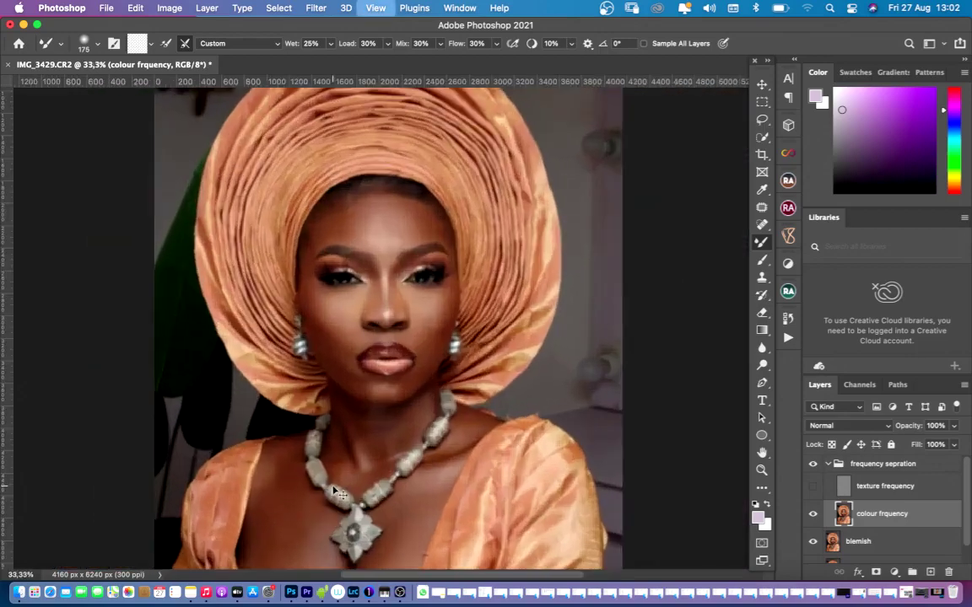
scroll(317, 492, down, 5)
scroll(316, 494, down, 4)
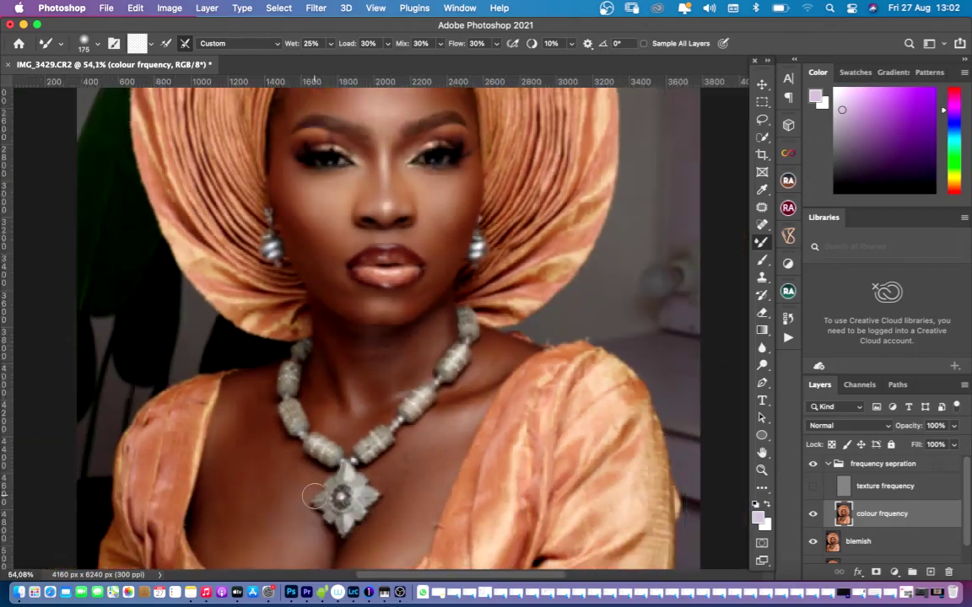
scroll(315, 496, down, 5)
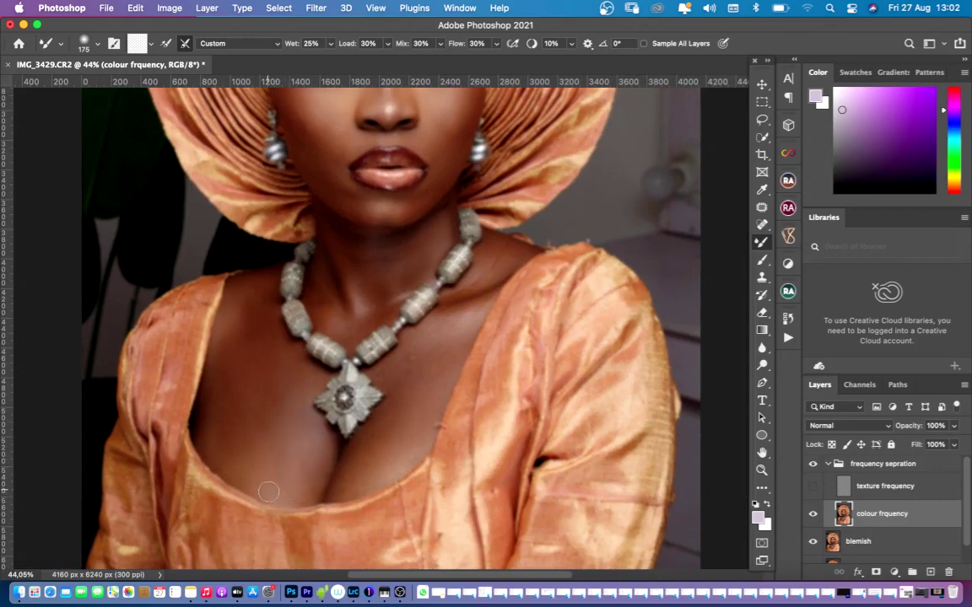
mouse_move(252, 462)
mouse_down()
mouse_move(226, 410)
mouse_move(275, 428)
mouse_move(277, 451)
mouse_move(286, 448)
mouse_move(289, 405)
mouse_move(321, 439)
mouse_move(318, 425)
mouse_move(325, 450)
mouse_move(313, 485)
mouse_move(329, 457)
mouse_move(298, 403)
mouse_move(297, 380)
mouse_move(310, 381)
mouse_move(289, 347)
mouse_move(286, 358)
mouse_move(269, 337)
mouse_move(258, 363)
mouse_move(280, 386)
mouse_move(293, 380)
mouse_move(304, 390)
mouse_move(295, 402)
mouse_move(308, 415)
mouse_move(279, 431)
mouse_move(275, 421)
mouse_move(313, 452)
mouse_move(306, 439)
mouse_move(309, 462)
mouse_move(291, 482)
mouse_up()
- Keep the Mixer Brush at 175 px and turn the texture frequency layer back on over the face
scroll(388, 291, up, 8)
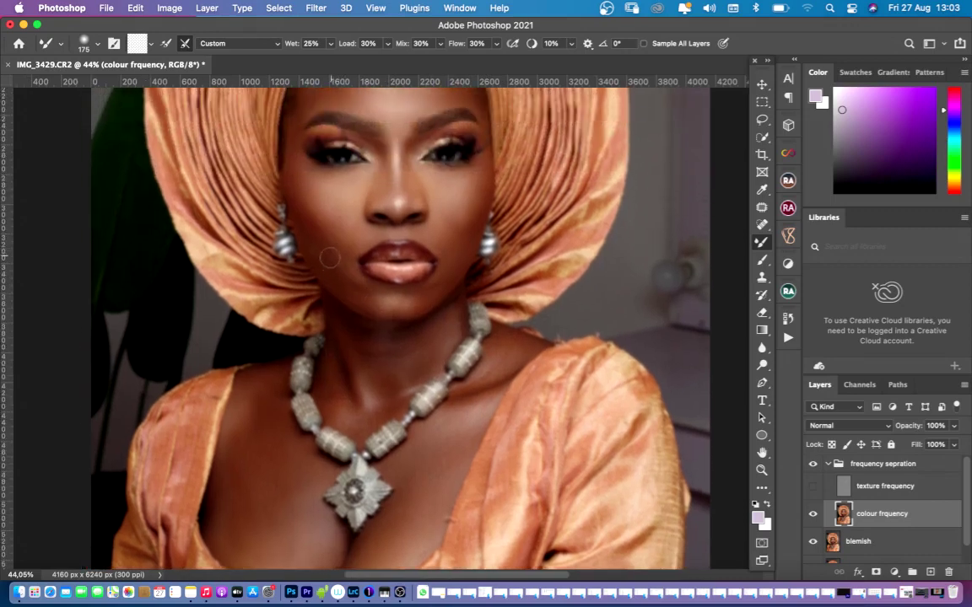
scroll(400, 327, up, 5)
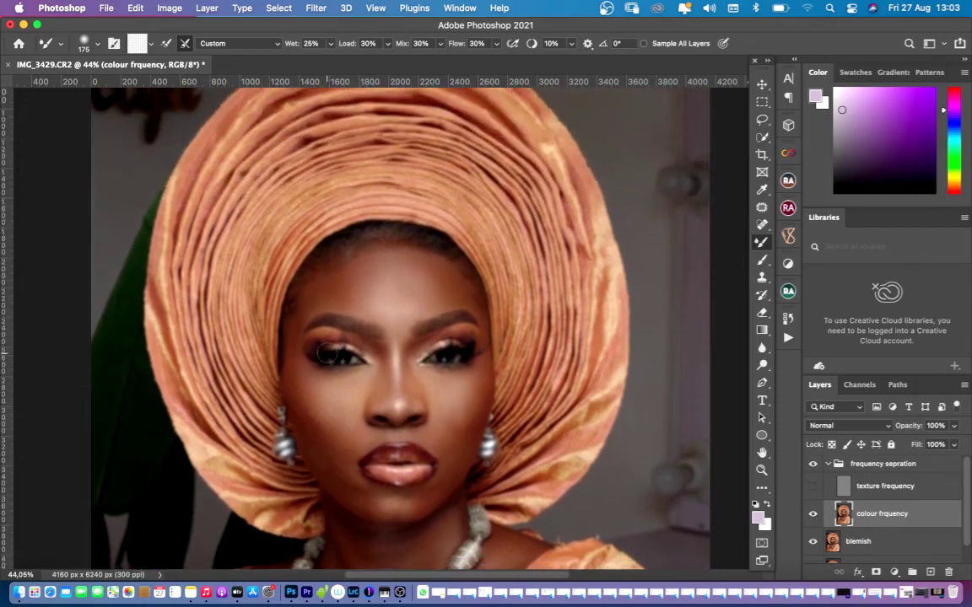
scroll(328, 361, down, 3)
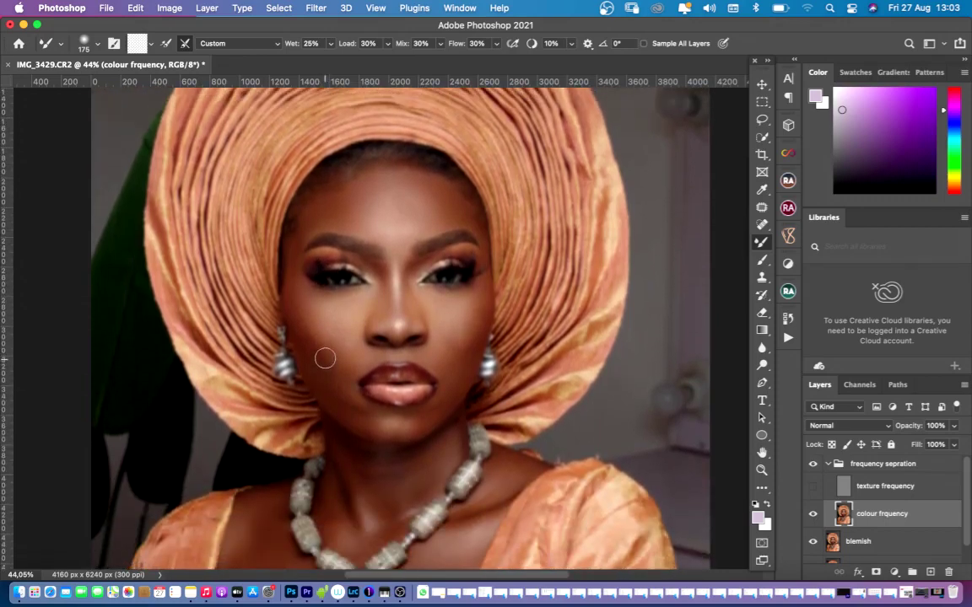
key(bracketleft)
key(bracketleft)
key(bracketright)
click(813, 486)
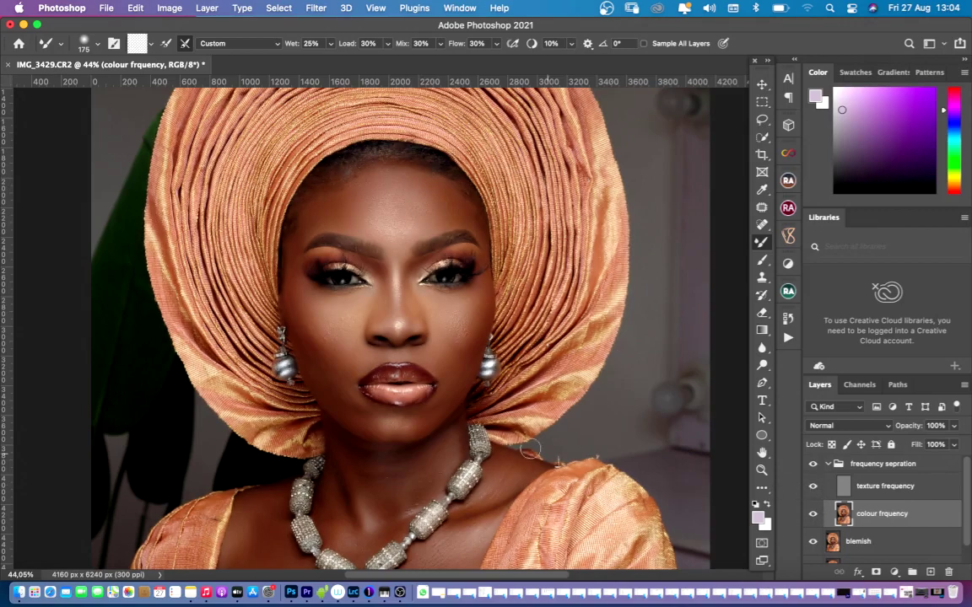
- Compare the finished skin smoothing by toggling the frequency separation group on the full portrait and close on the face
key(super+0)
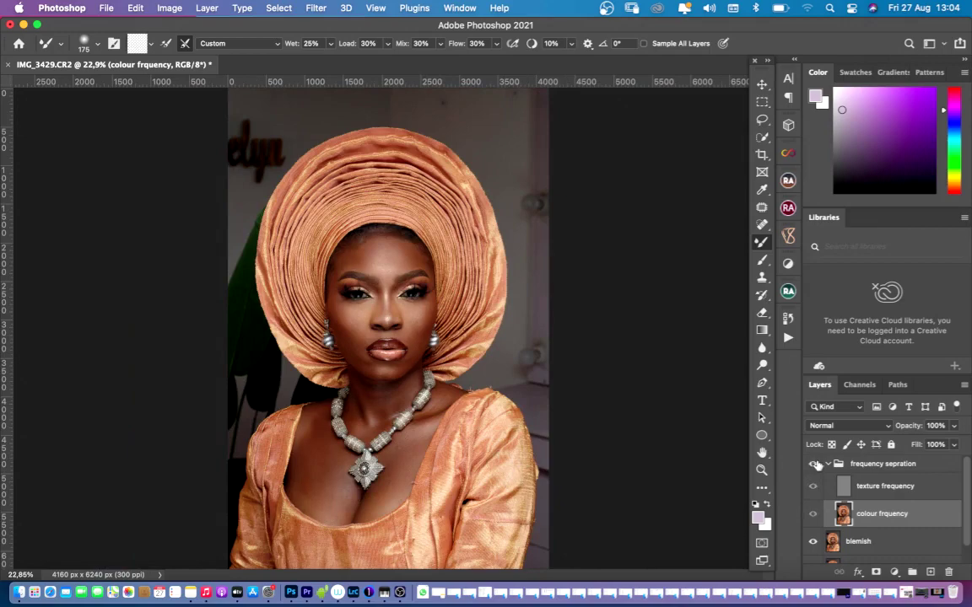
key(super+equal)
key(super+equal)
key(super+equal)
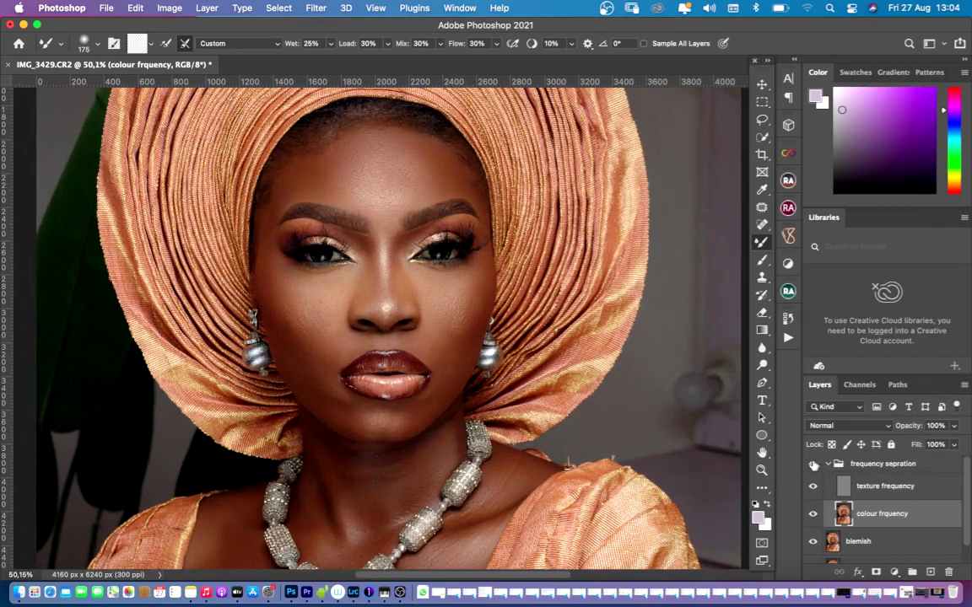
click(813, 464)
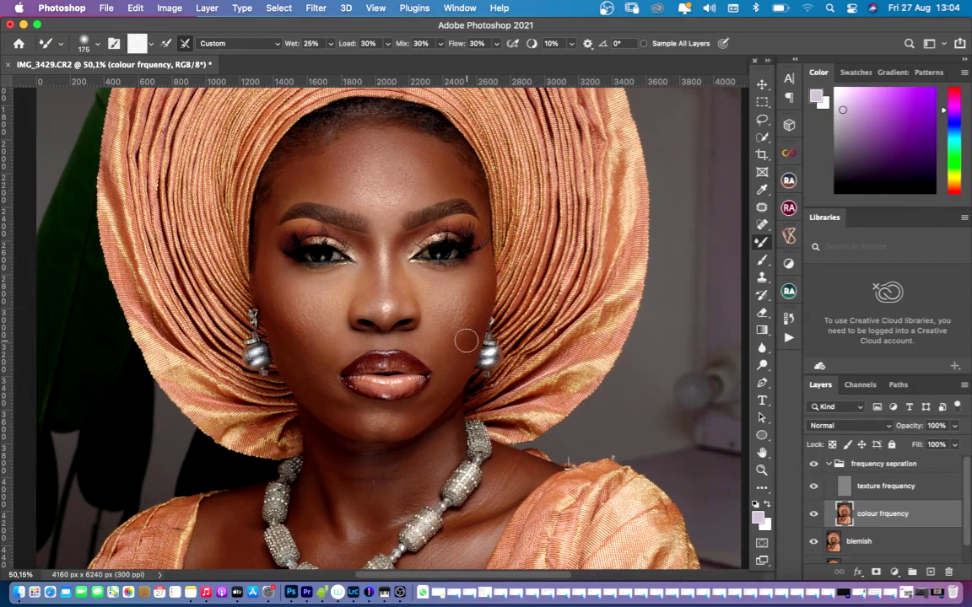
- Duplicate the colour frequency layer inside the frequency separation group
scroll(468, 345, down, 5)
key(super+equal)
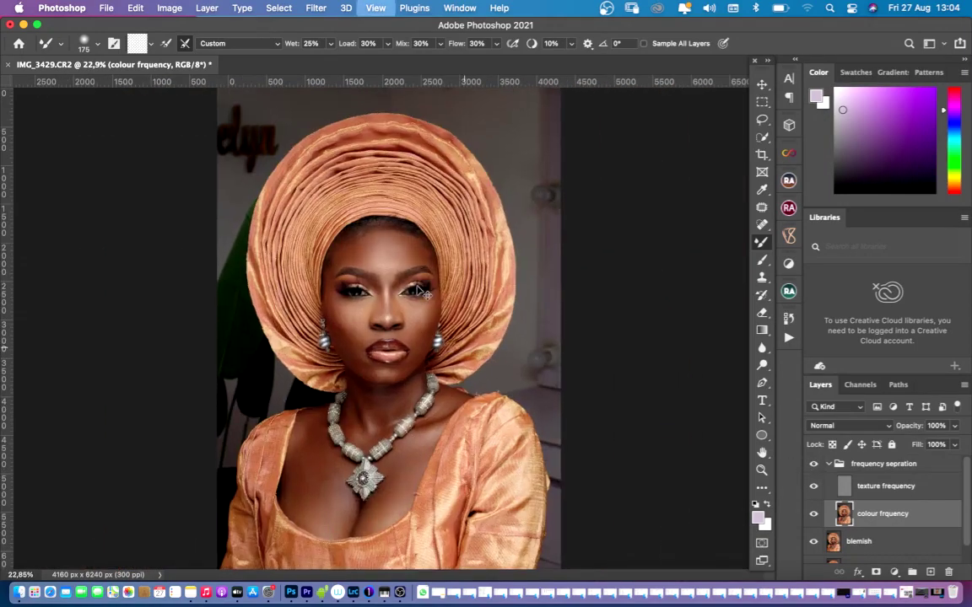
key(super+equal)
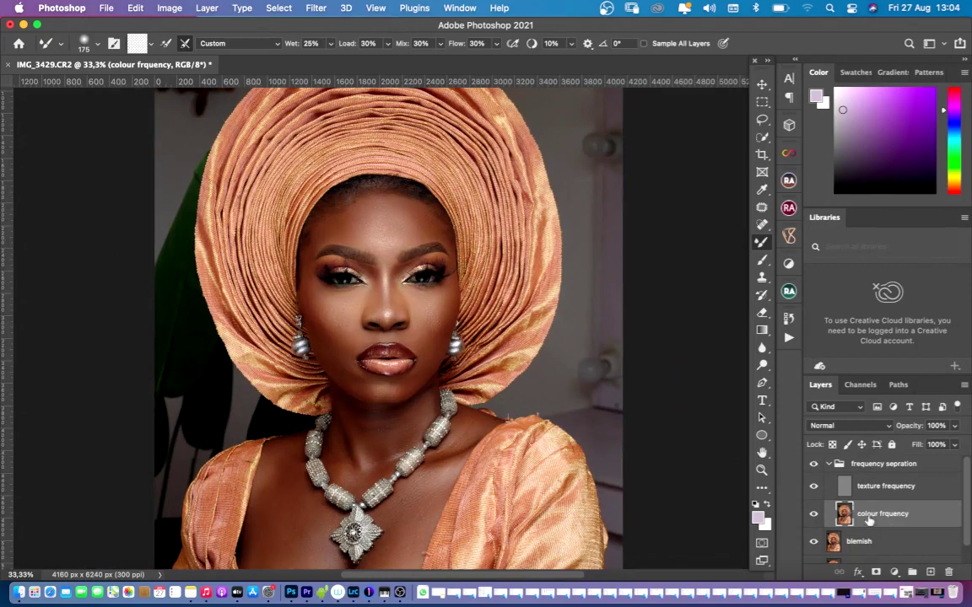
mouse_move(869, 520)
mouse_down()
mouse_move(931, 559)
mouse_move(932, 570)
mouse_move(865, 524)
mouse_up()
key(super+j)
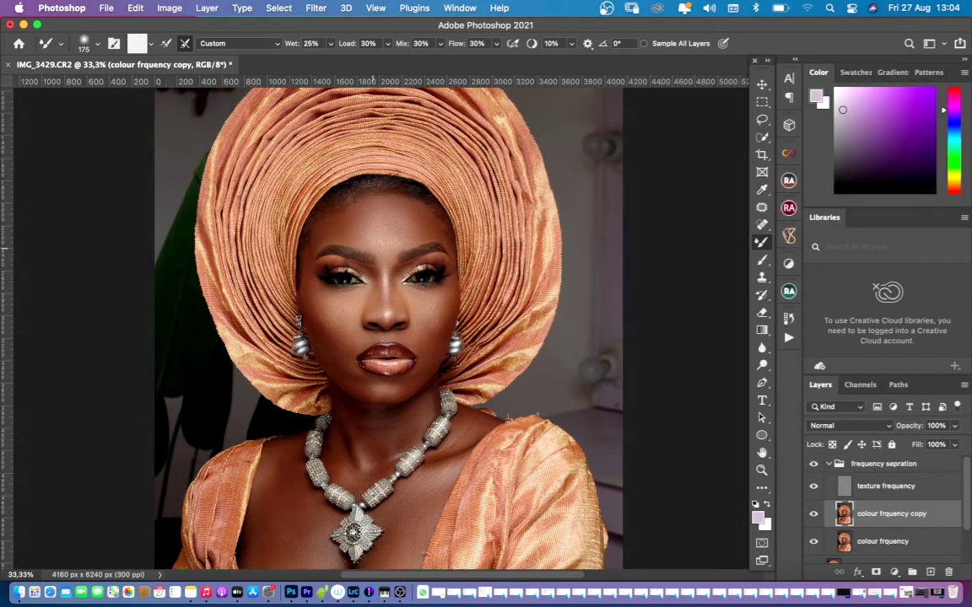
scroll(372, 248, up, 5)
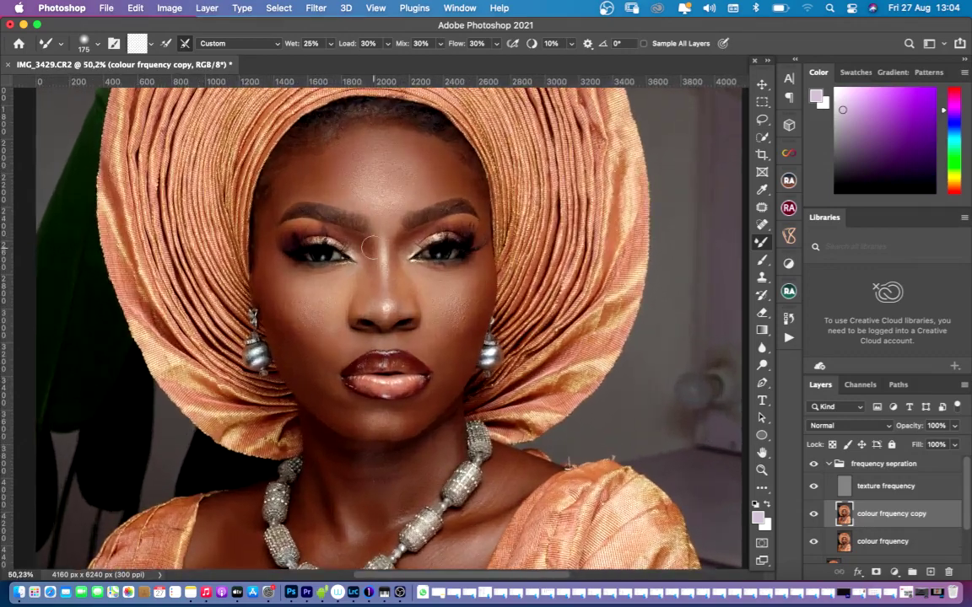
scroll(368, 247, up, 3)
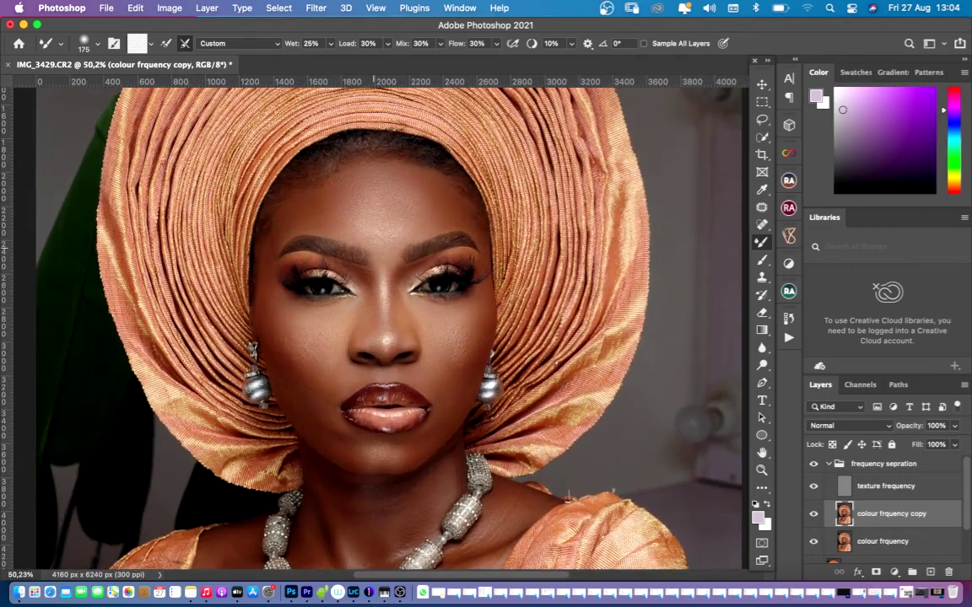
click(317, 11)
mouse_move(340, 181)
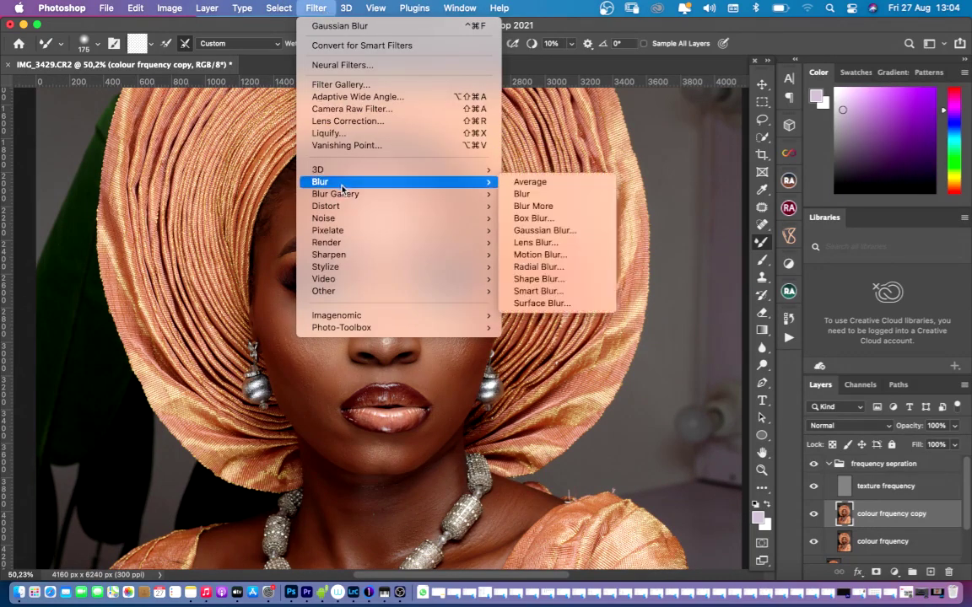
click(279, 230)
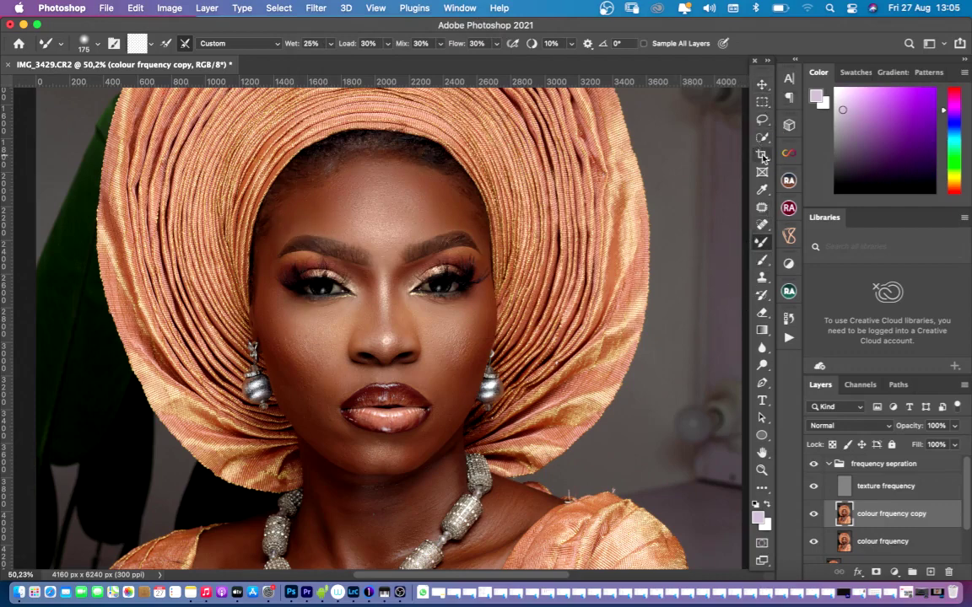
- Outline the forehead skin above the image's left eyebrow with the Lasso tool on the colour frequency copy
click(763, 120)
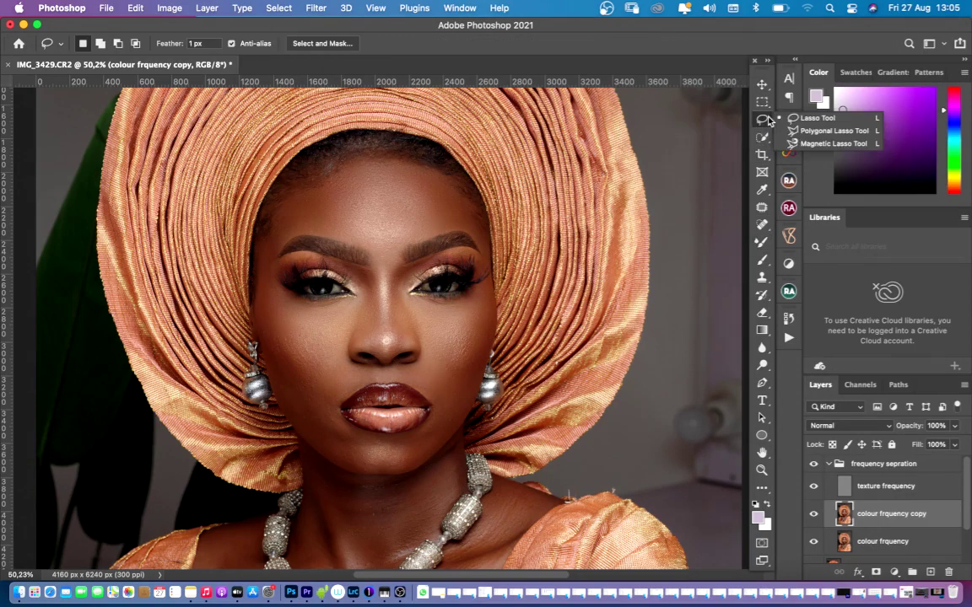
click(815, 122)
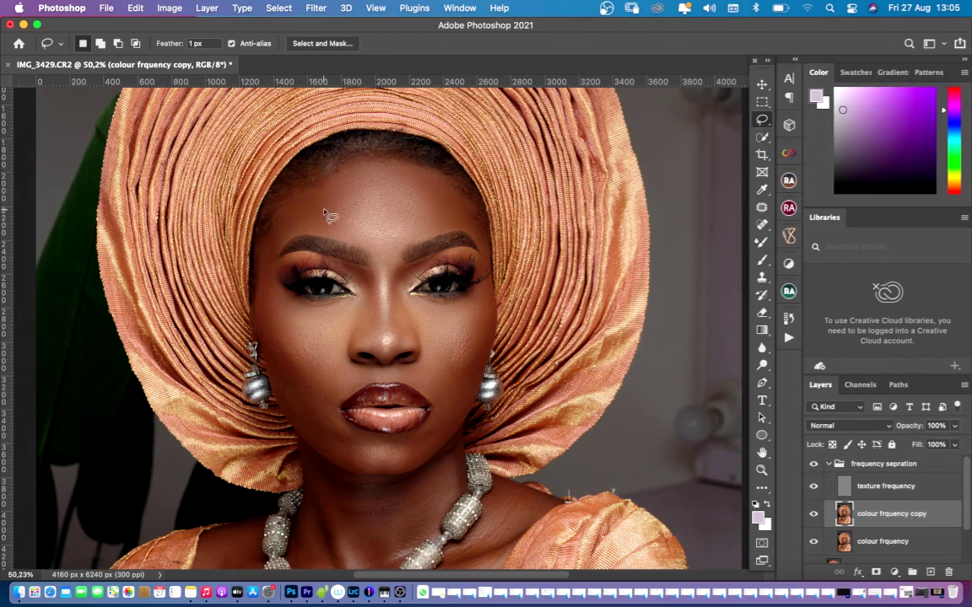
mouse_move(305, 196)
mouse_down()
mouse_move(273, 229)
mouse_move(320, 229)
mouse_up()
mouse_move(386, 182)
mouse_down()
mouse_move(355, 171)
mouse_move(303, 196)
mouse_up()
- Feather the forehead selection by 10 pixels and check its soft edge in Quick Mask
right_click(334, 194)
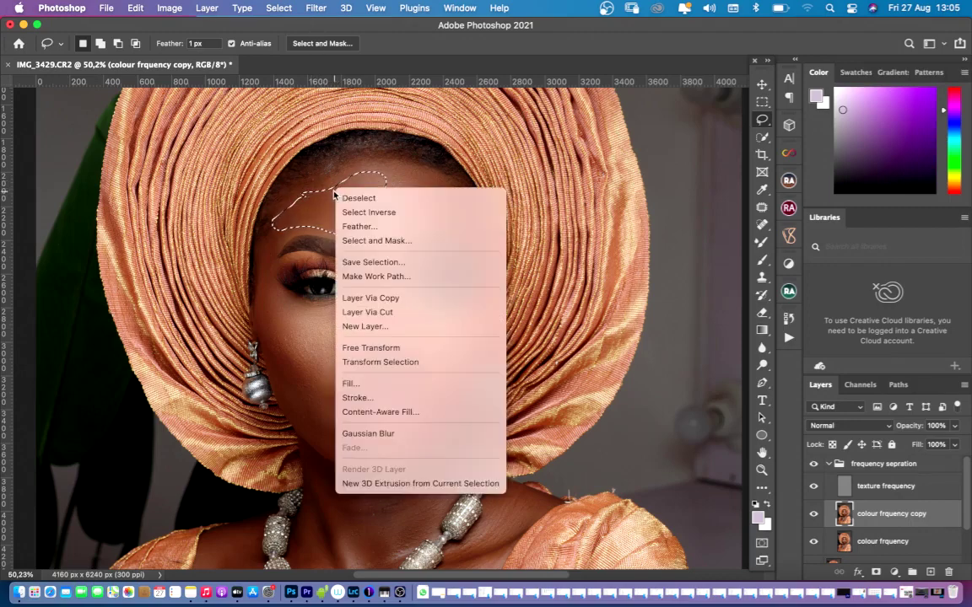
click(375, 226)
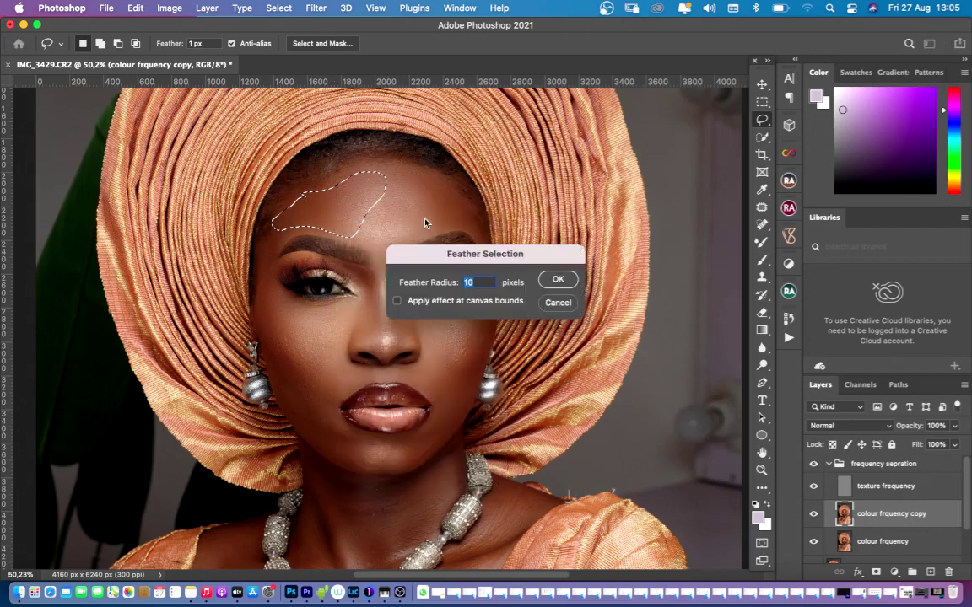
click(558, 279)
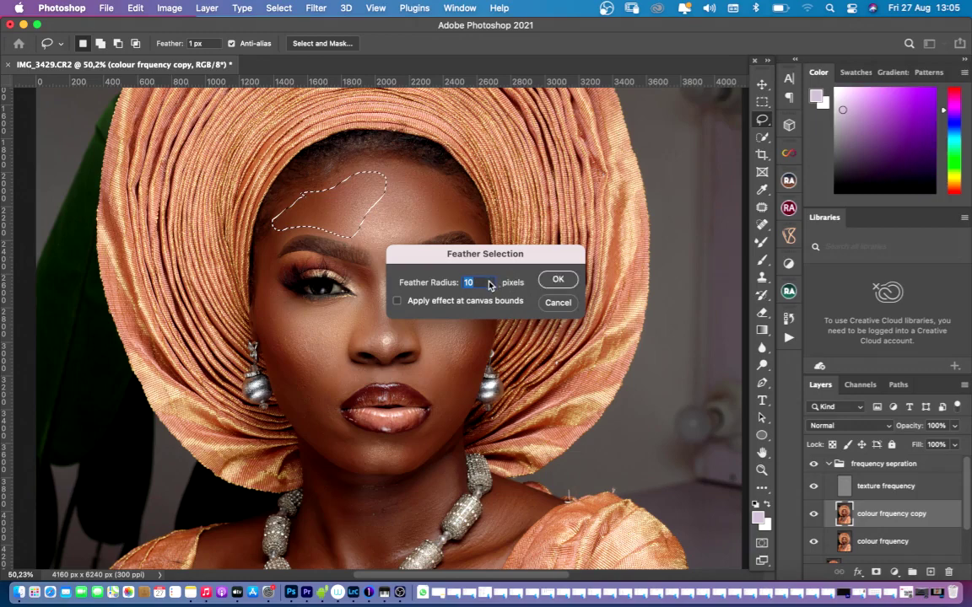
click(557, 280)
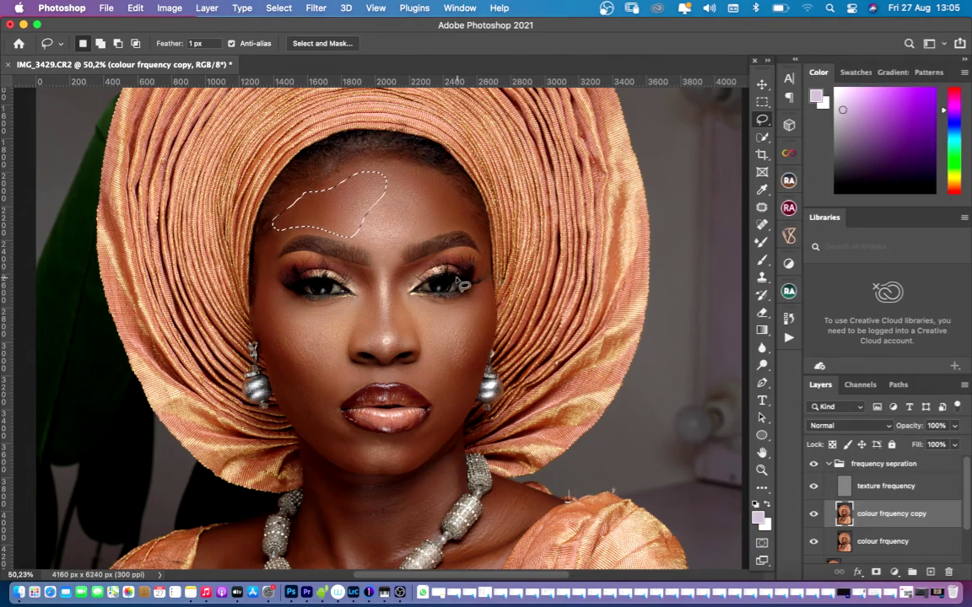
key(q)
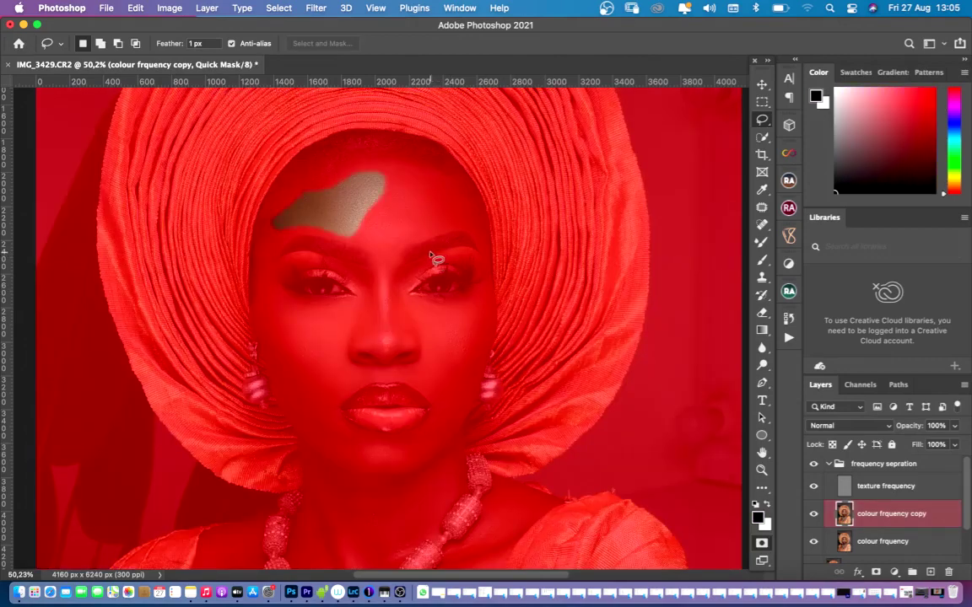
key(q)
- Feather the same forehead selection again by 20 pixels and check the softer edge in Quick Mask
right_click(333, 195)
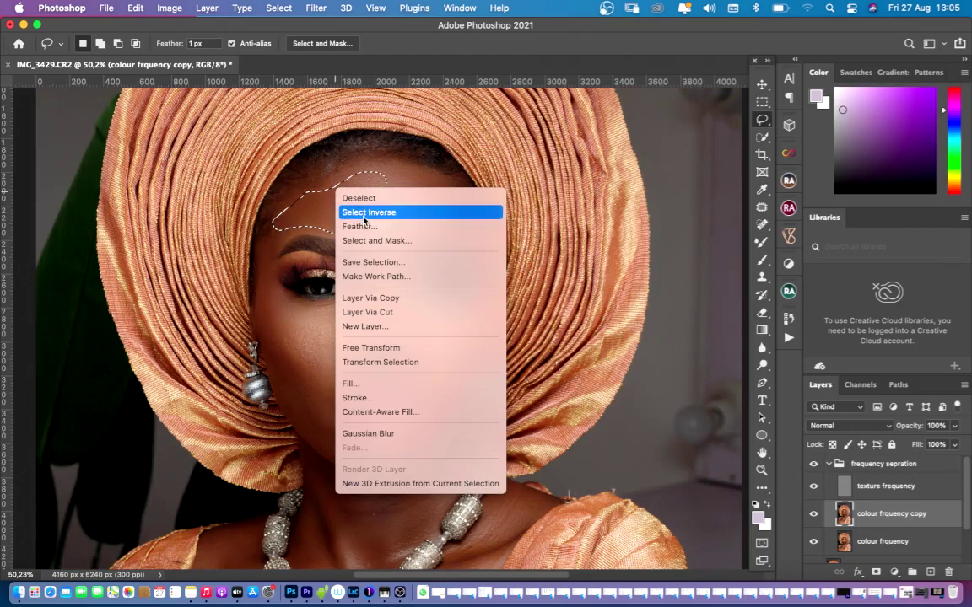
click(359, 226)
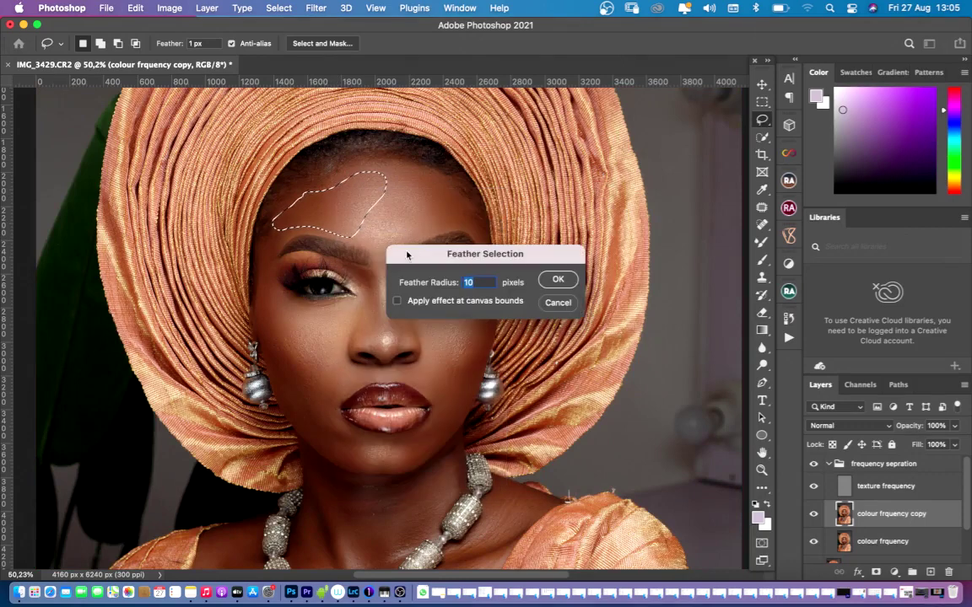
text(20)
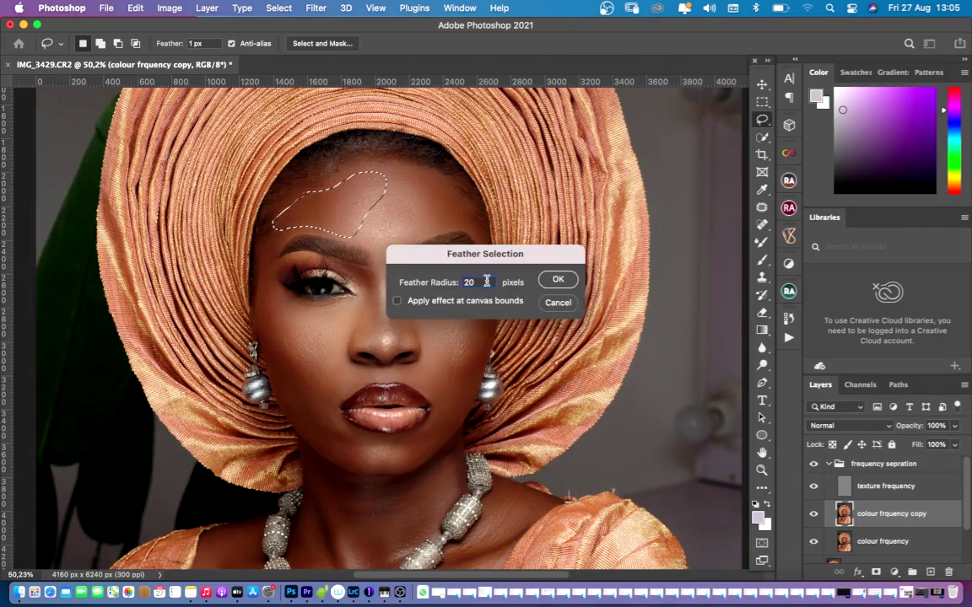
click(558, 279)
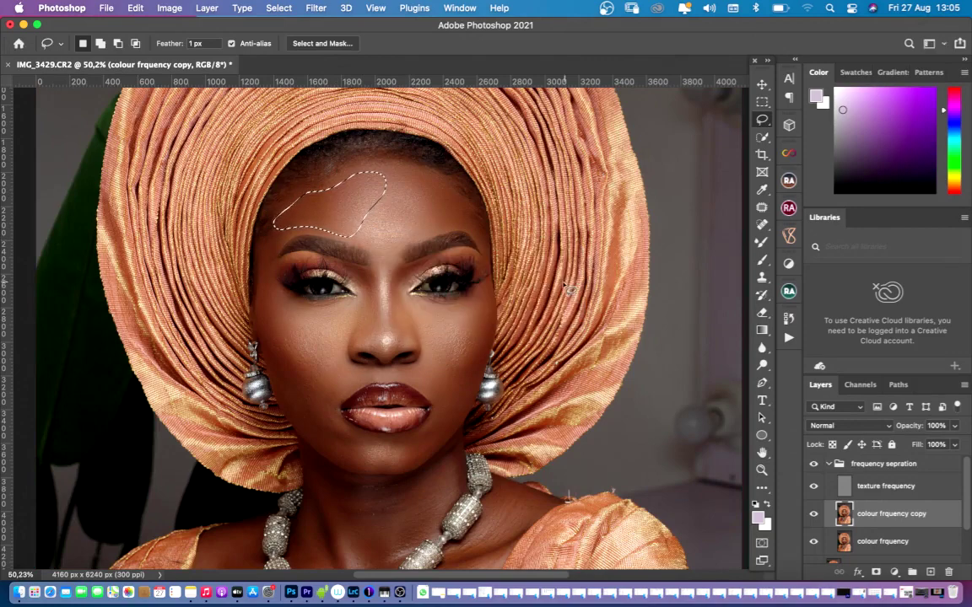
key(q)
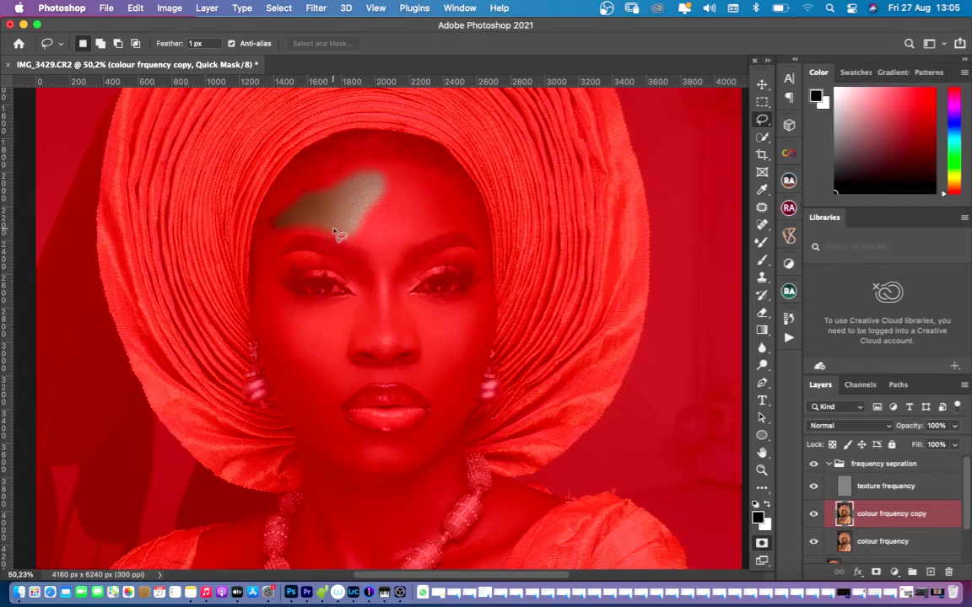
key(q)
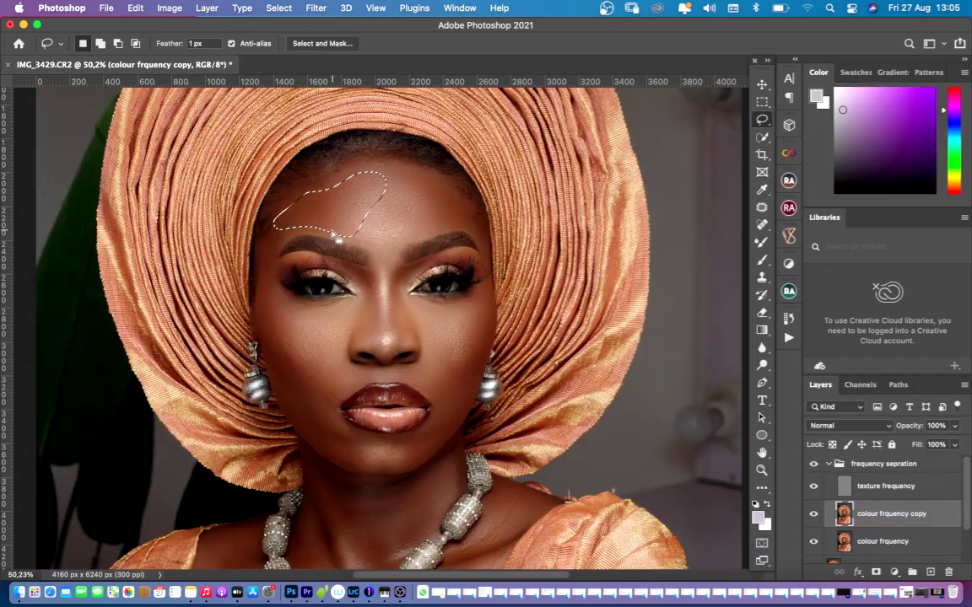
- Start a Gaussian Blur on the forehead selection with a 4.4-pixel radius and frame the face in the filter preview at 33%
click(315, 8)
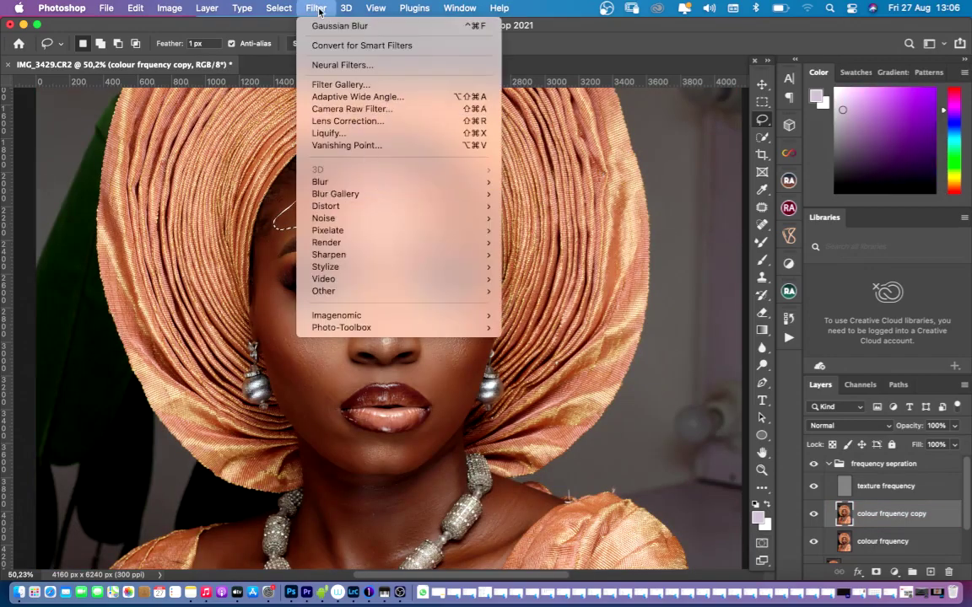
click(318, 10)
click(310, 8)
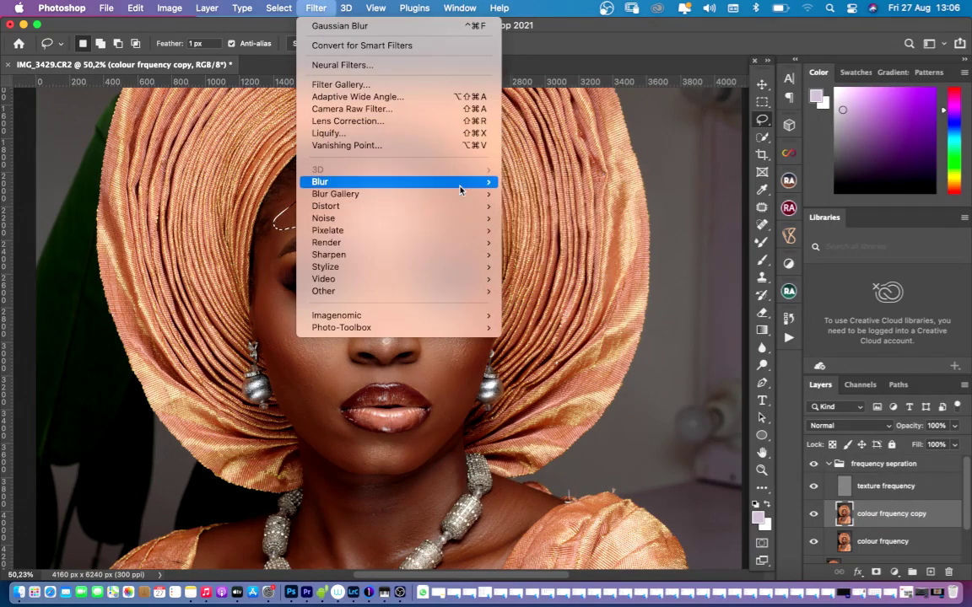
mouse_move(460, 190)
click(530, 231)
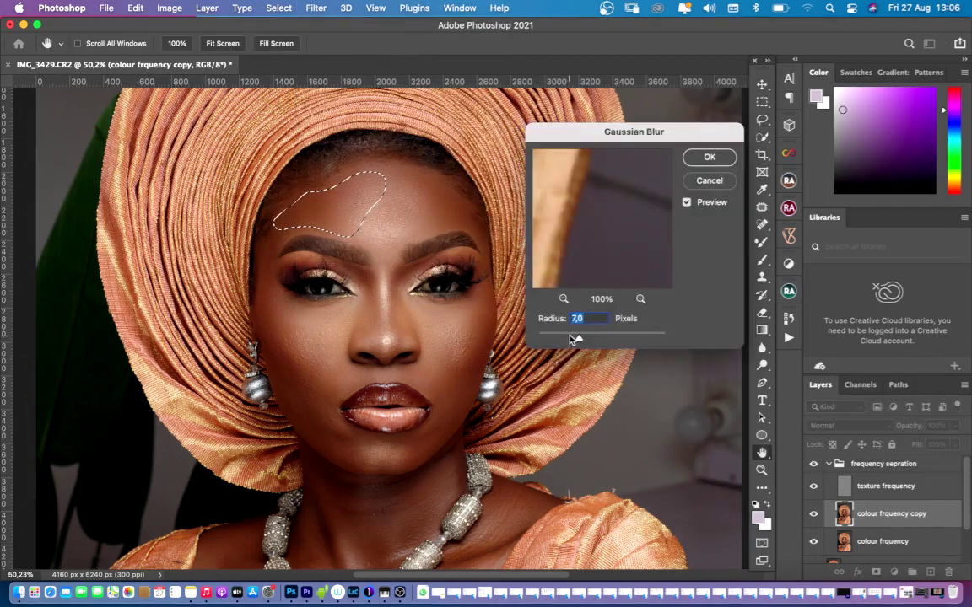
drag(578, 340, 540, 337)
drag(542, 342, 567, 339)
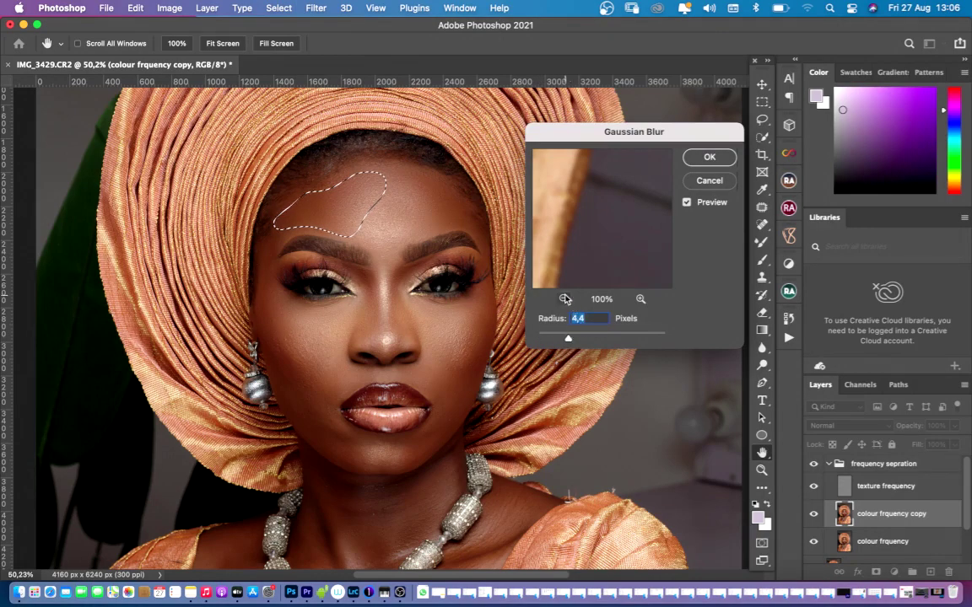
click(565, 299)
click(567, 299)
drag(570, 283, 616, 242)
drag(643, 162, 641, 284)
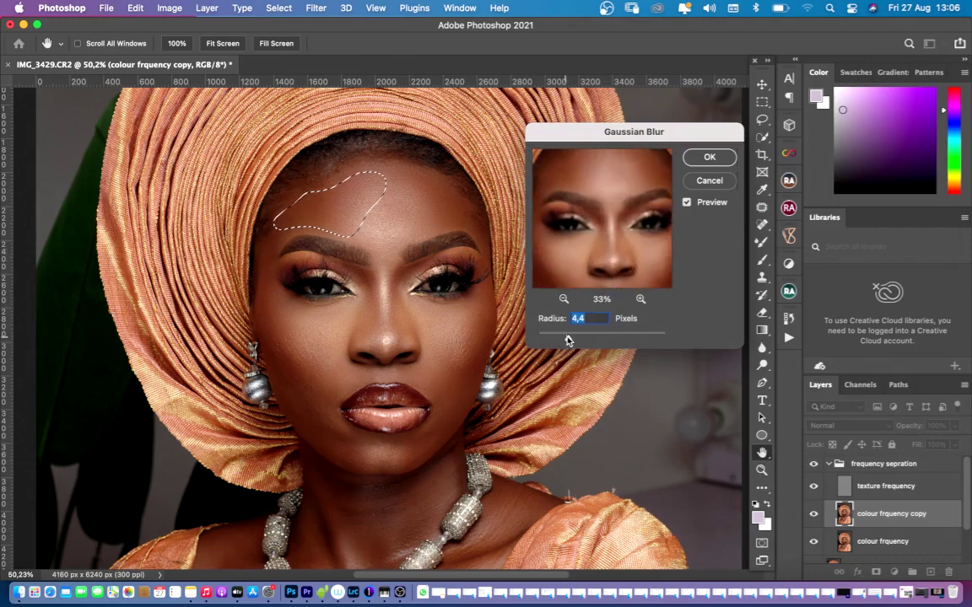
- Apply the Gaussian Blur to the forehead patch at 27.5 pixels and compare the skin with the copied layer hidden and shown
drag(568, 340, 609, 340)
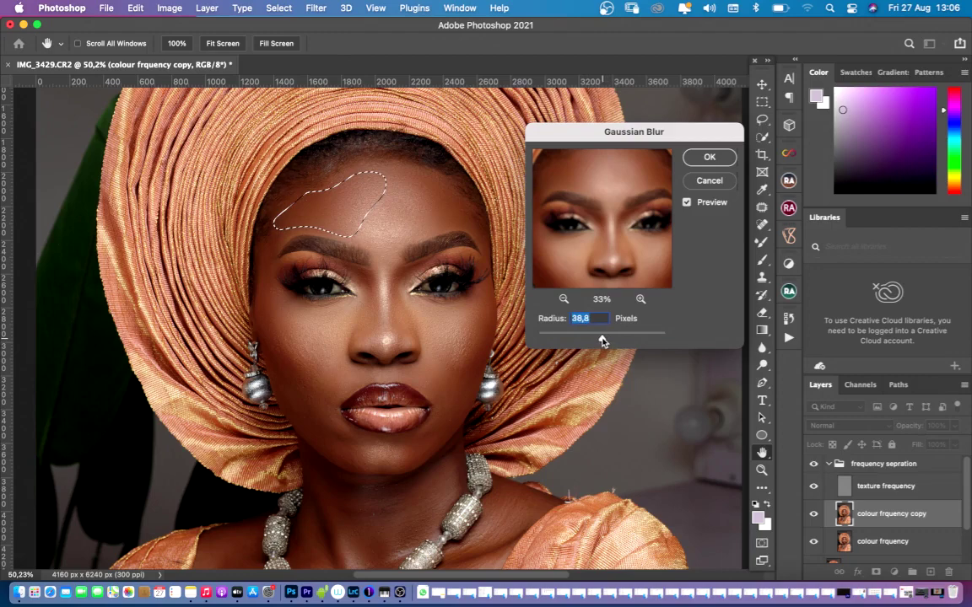
drag(602, 341, 658, 341)
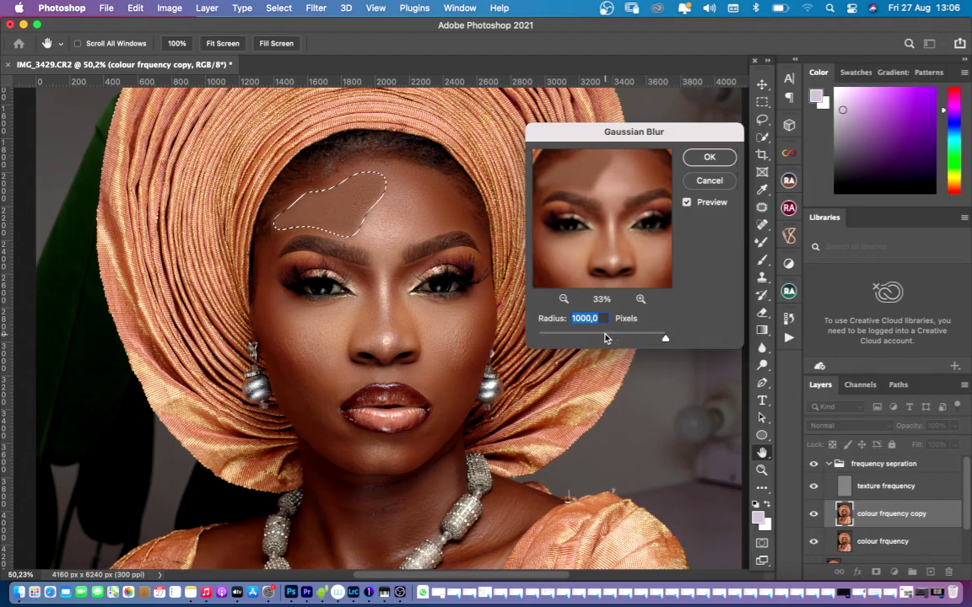
drag(604, 338, 591, 336)
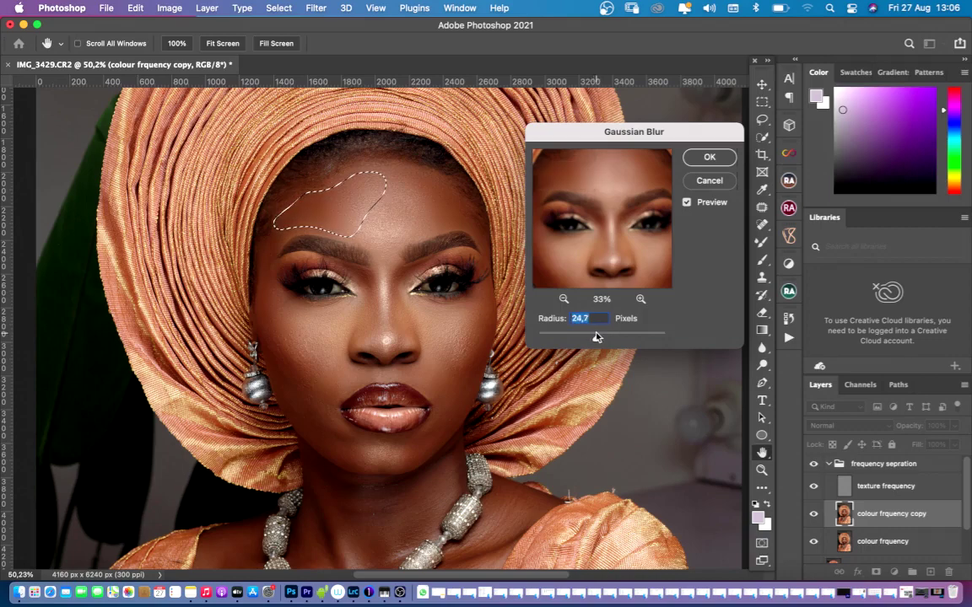
click(687, 203)
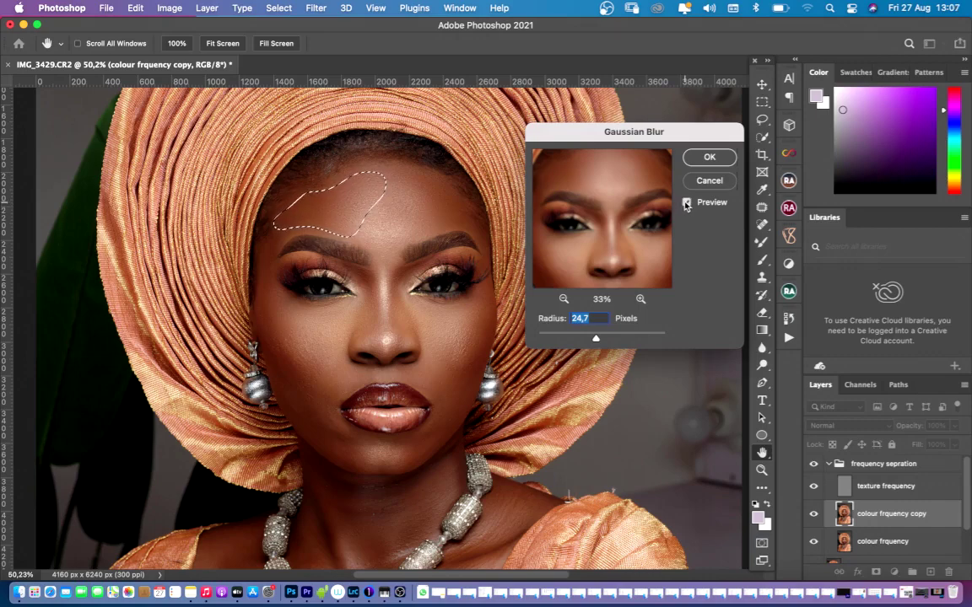
drag(595, 337, 598, 341)
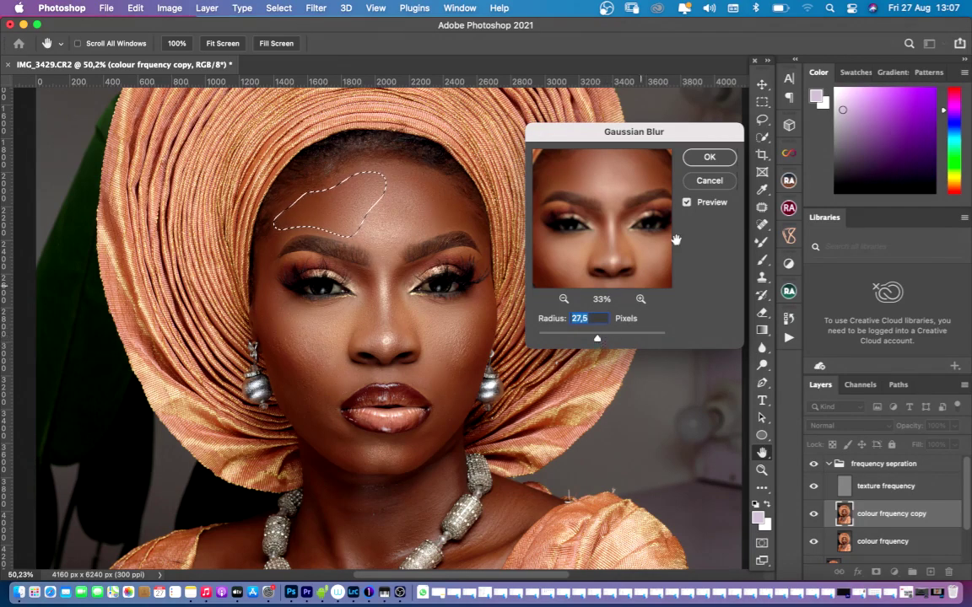
click(709, 159)
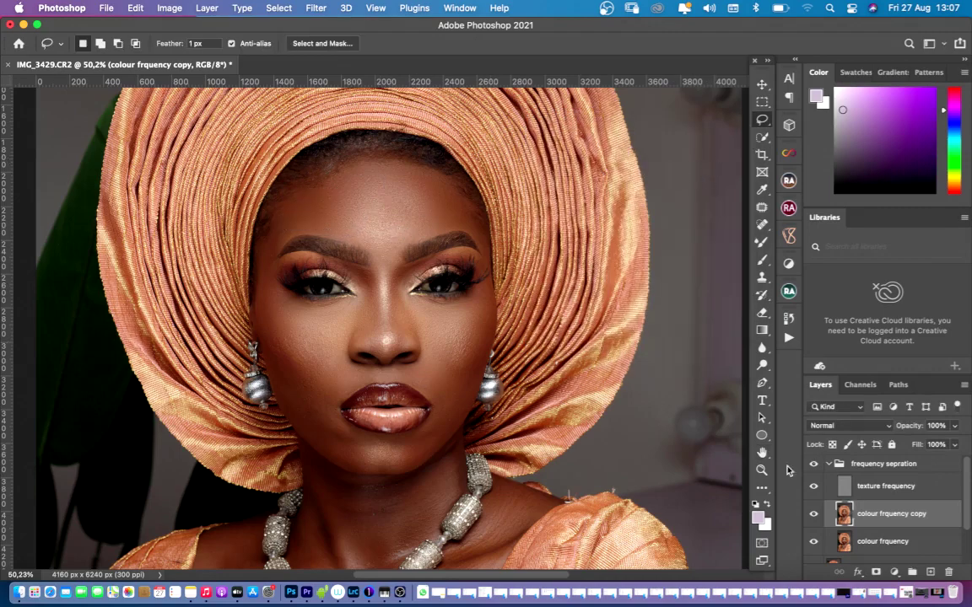
click(812, 514)
click(813, 515)
- Outline the forehead skin above the image's right eyebrow with the Lasso tool and feather the selection
mouse_move(416, 174)
mouse_down()
mouse_move(399, 172)
mouse_move(381, 187)
mouse_move(410, 237)
mouse_move(474, 230)
mouse_move(467, 211)
mouse_move(402, 175)
mouse_up()
right_click(420, 197)
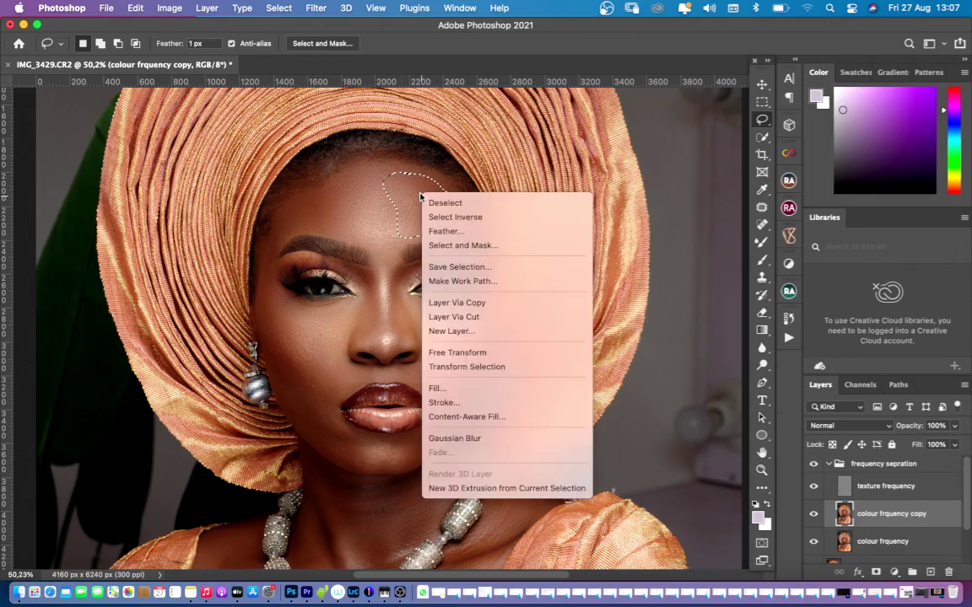
click(445, 231)
key(Return)
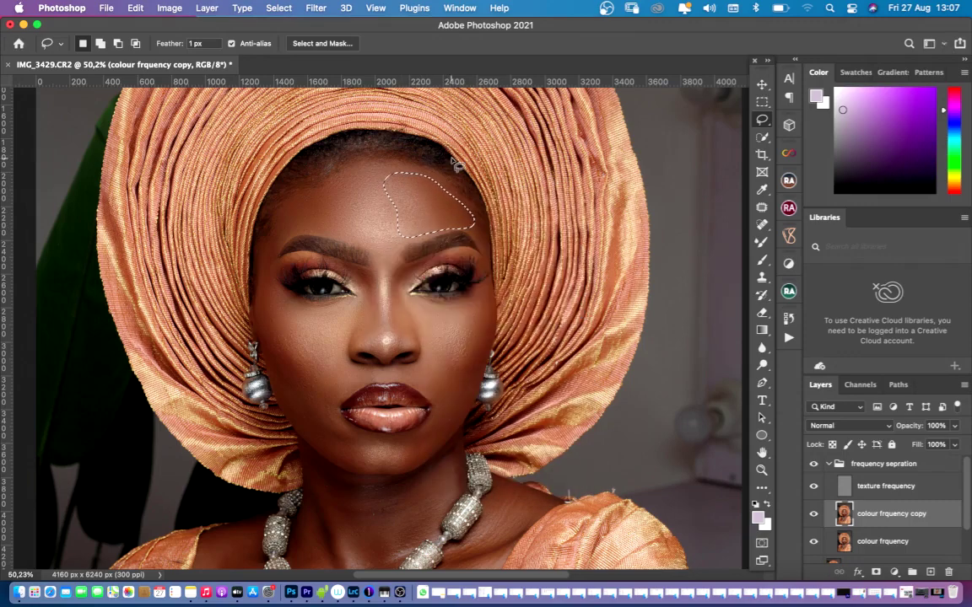
- Apply a 27.5-pixel Gaussian Blur to the forehead selection above the image's right eyebrow and deselect it
click(315, 8)
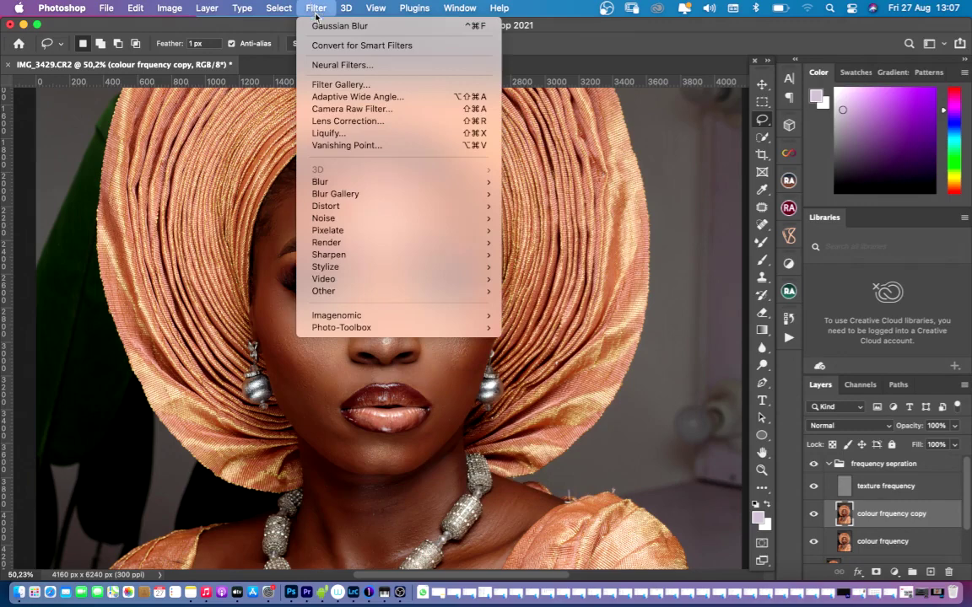
mouse_move(373, 184)
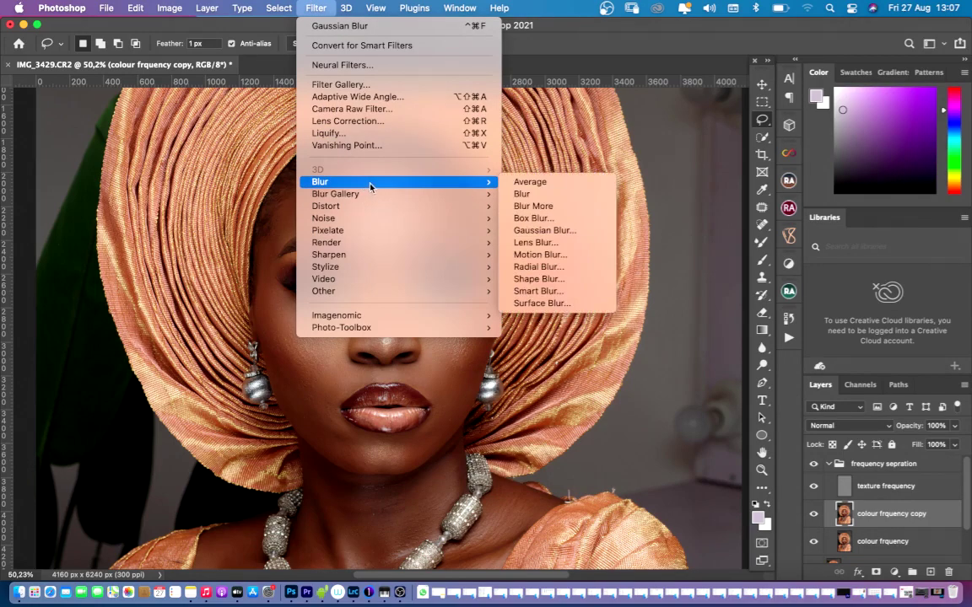
click(520, 230)
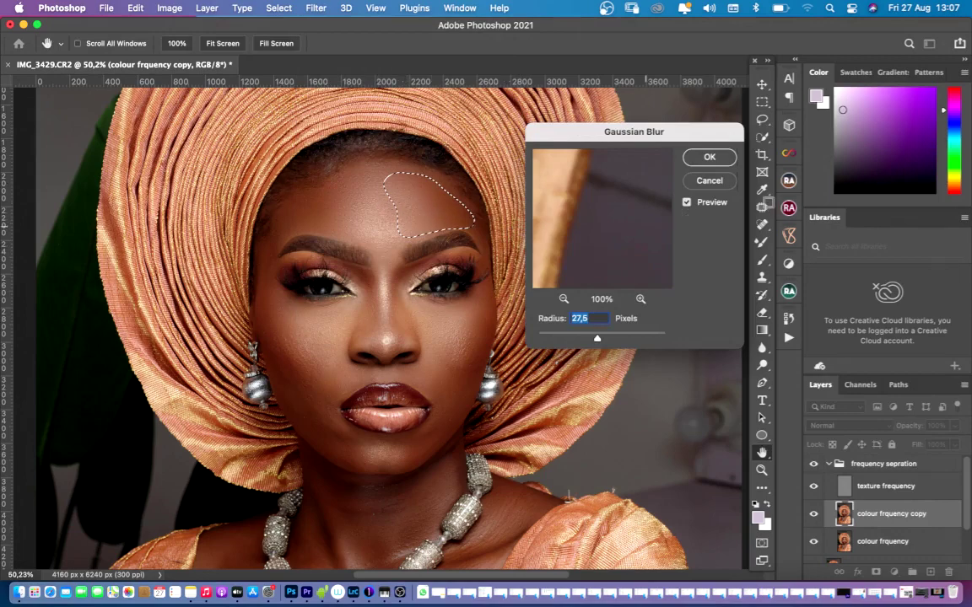
click(687, 204)
click(687, 203)
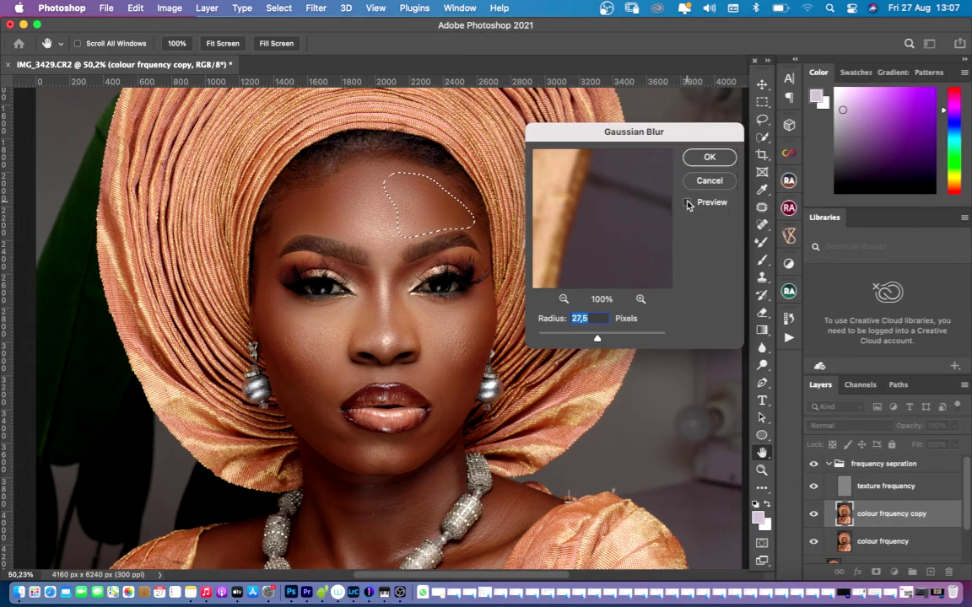
click(705, 159)
key(super+d)
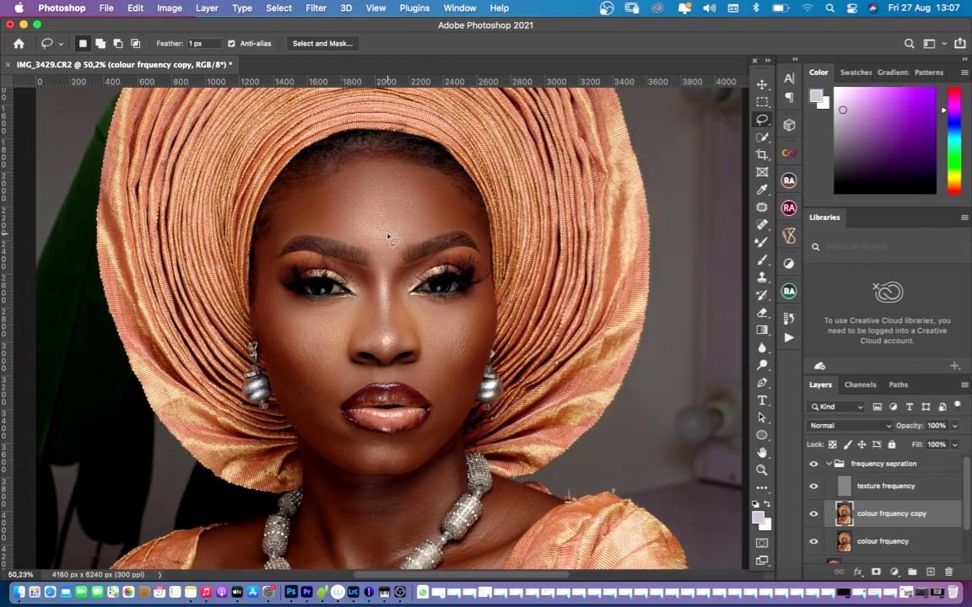
- Compare the forehead skin with the colour frequency copy layer hidden and shown
click(812, 515)
click(811, 514)
click(812, 515)
click(812, 515)
click(812, 517)
- Outline the outer cheek on the image's left side with the Lasso tool and feather the selection by 20 pixels
scroll(362, 261, down, 5)
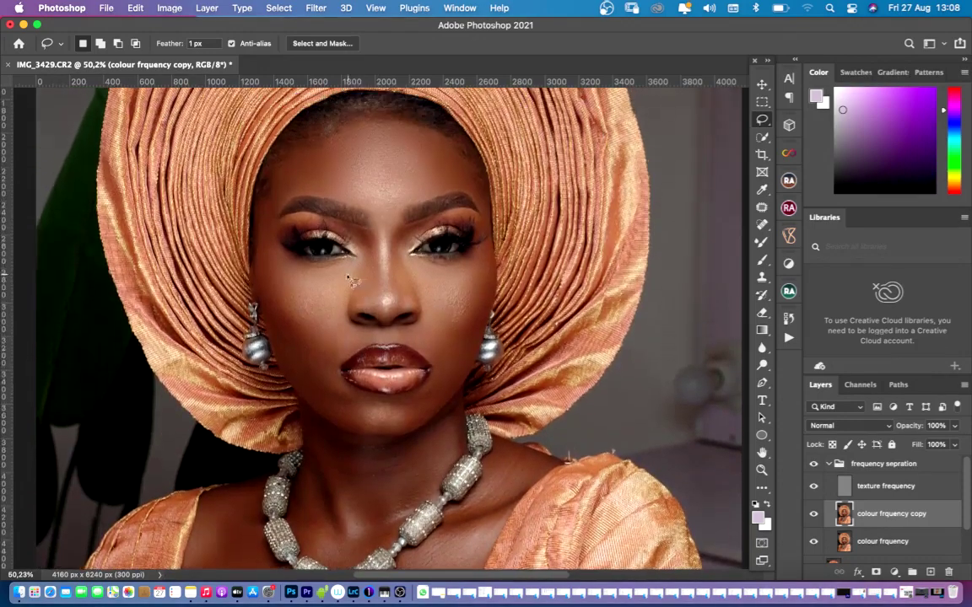
scroll(347, 277, up, 1)
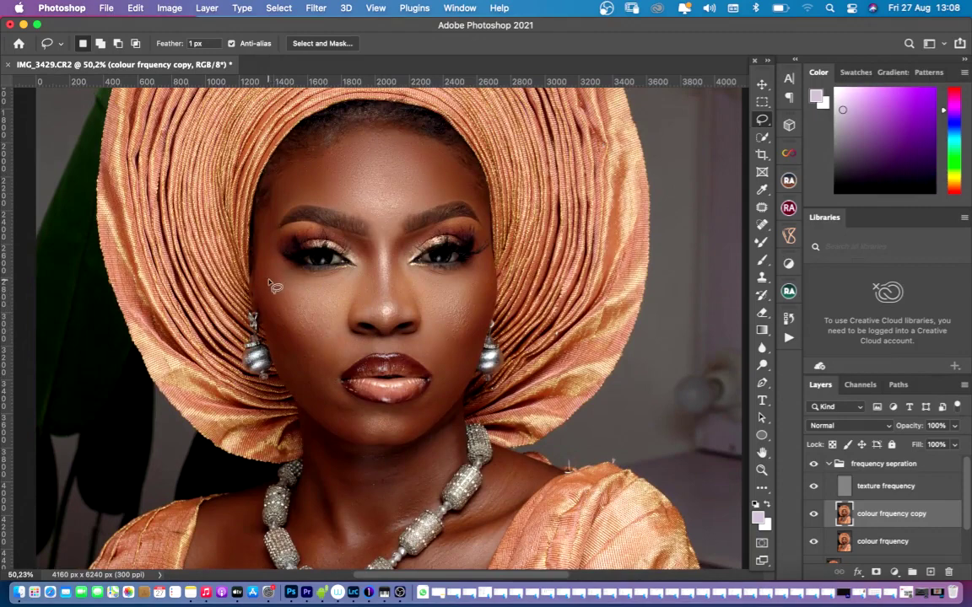
mouse_move(270, 278)
mouse_down()
mouse_move(296, 352)
mouse_move(326, 373)
mouse_move(312, 307)
mouse_move(264, 283)
mouse_up()
right_click(273, 295)
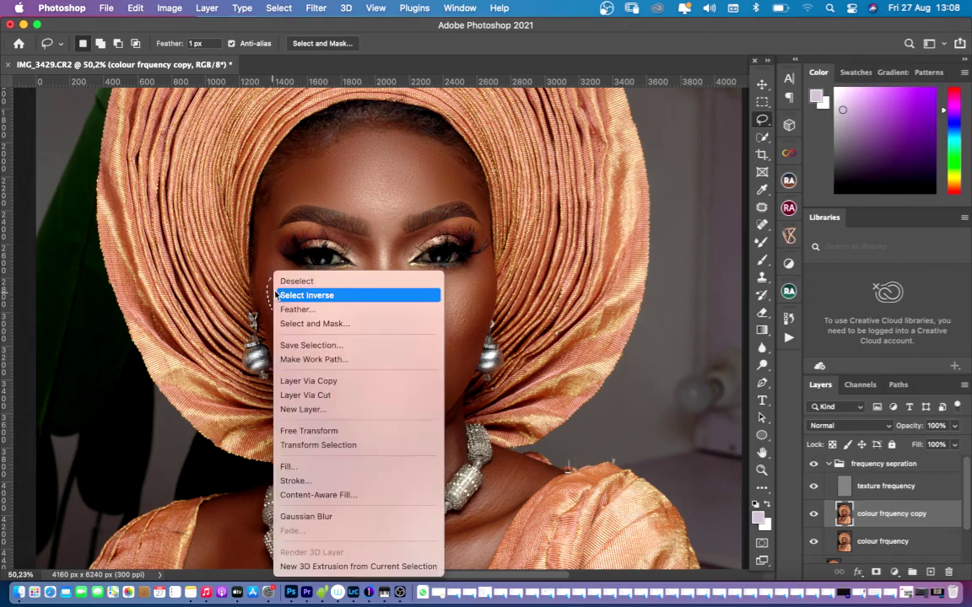
click(296, 309)
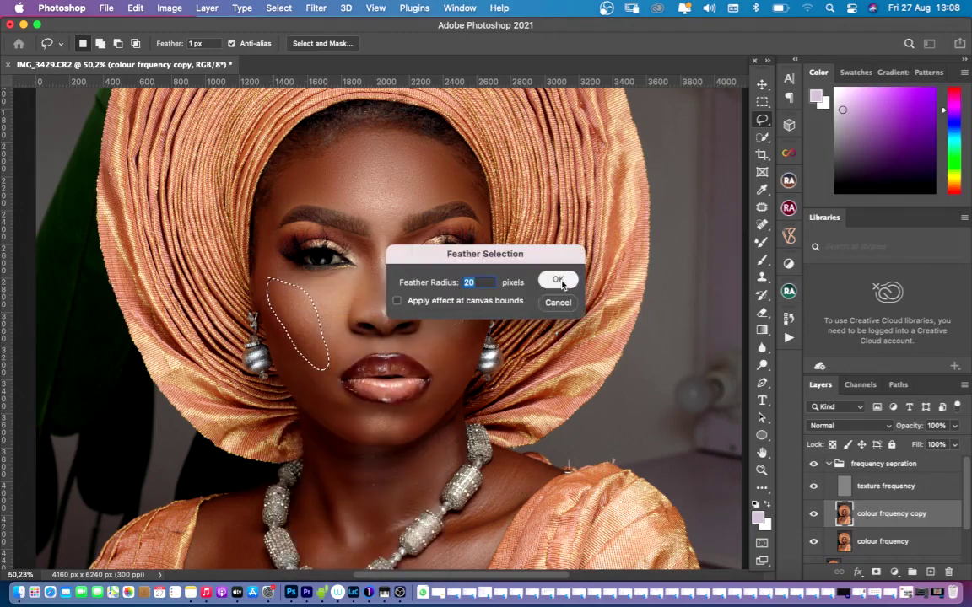
click(554, 284)
- Blur the image's left cheek selection with a 27.5-pixel Gaussian Blur, deselect it and compare with the copied colour layer hidden and shown
click(316, 9)
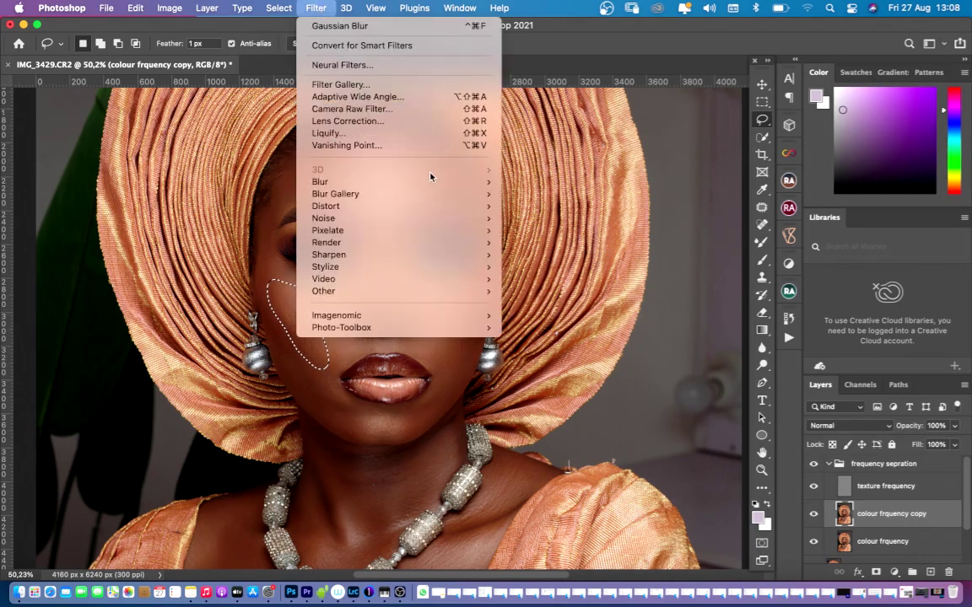
mouse_move(485, 181)
click(557, 230)
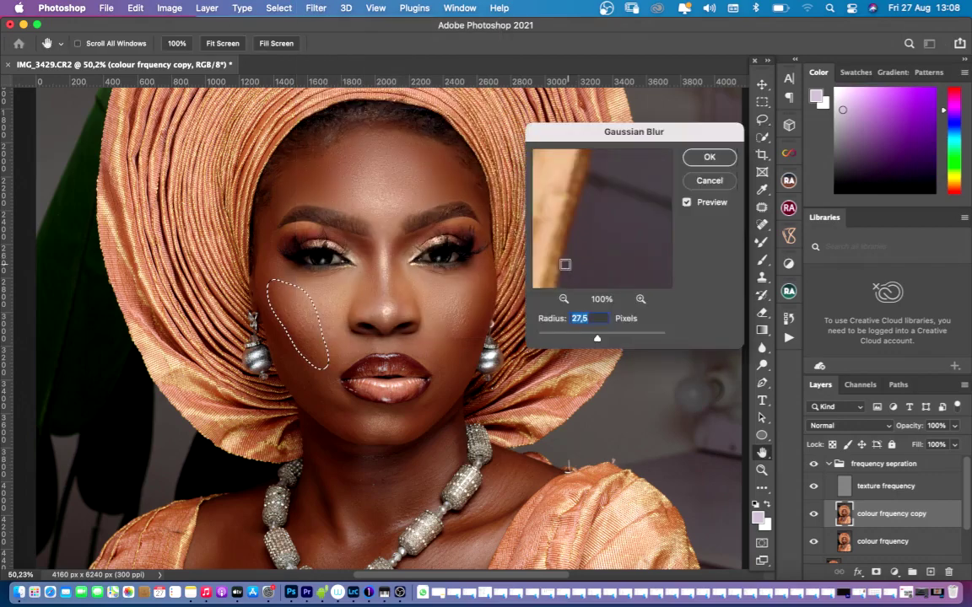
click(708, 159)
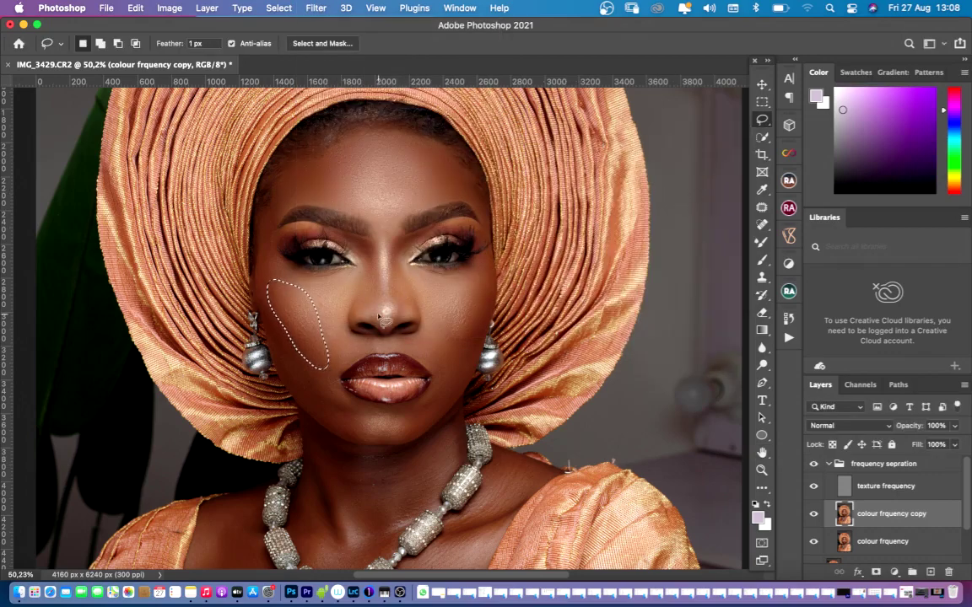
key(super+d)
click(813, 513)
click(813, 514)
- Outline the outer cheek on the image's right side with the Lasso tool and feather the selection by 20 pixels
mouse_move(479, 275)
mouse_down()
mouse_move(434, 338)
mouse_move(439, 376)
mouse_move(463, 354)
mouse_move(490, 285)
mouse_move(486, 266)
mouse_move(477, 271)
mouse_up()
right_click(457, 273)
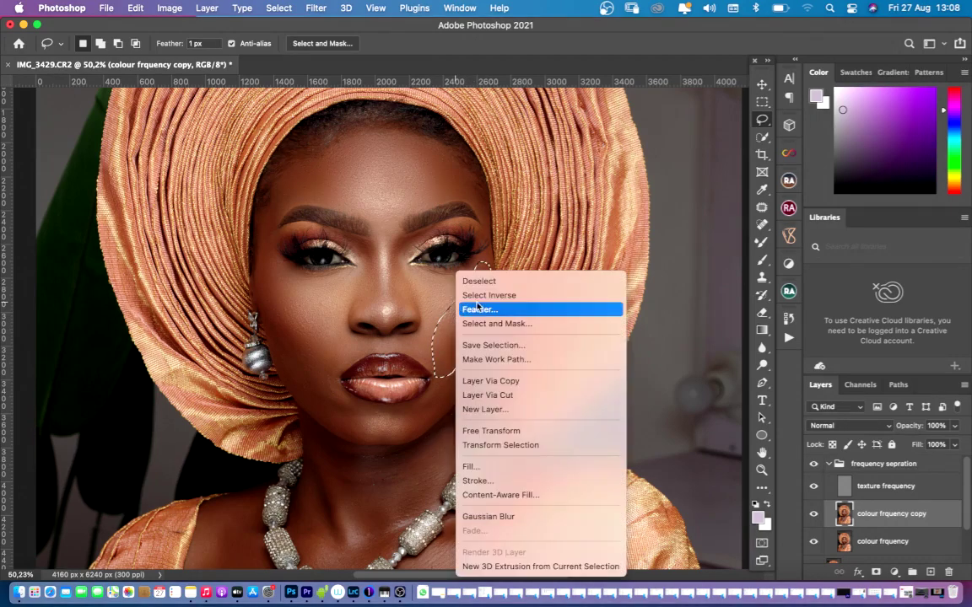
click(481, 310)
key(Return)
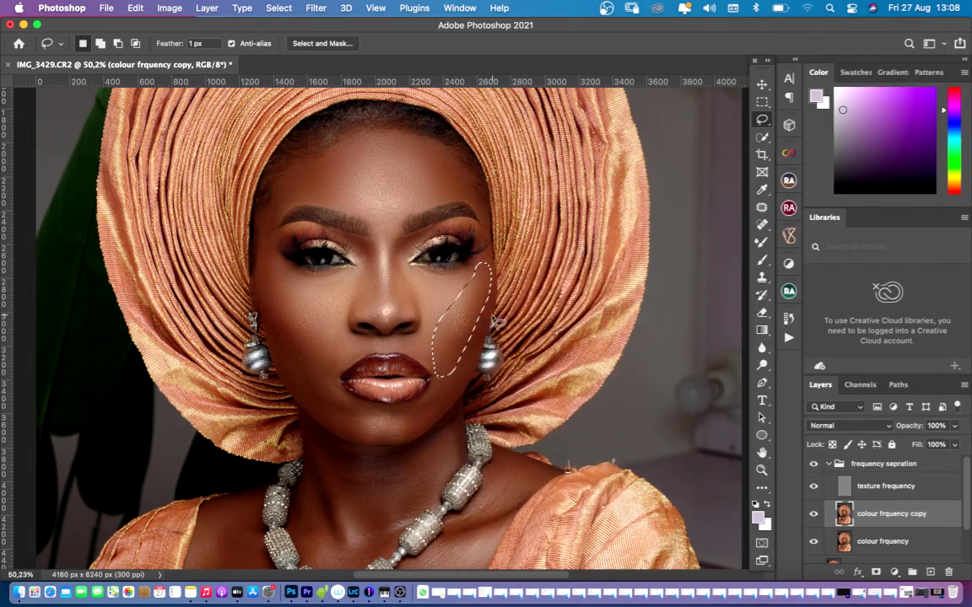
- Blur the image's right cheek selection with a 27.5-pixel Gaussian Blur, deselect it and compare with the copied colour layer hidden and shown
click(315, 8)
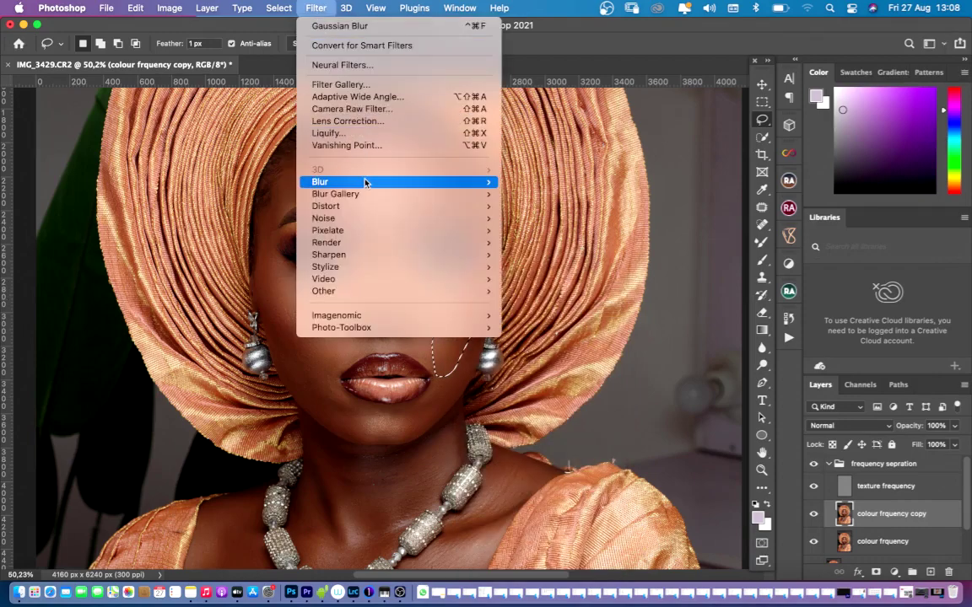
mouse_move(376, 187)
click(544, 230)
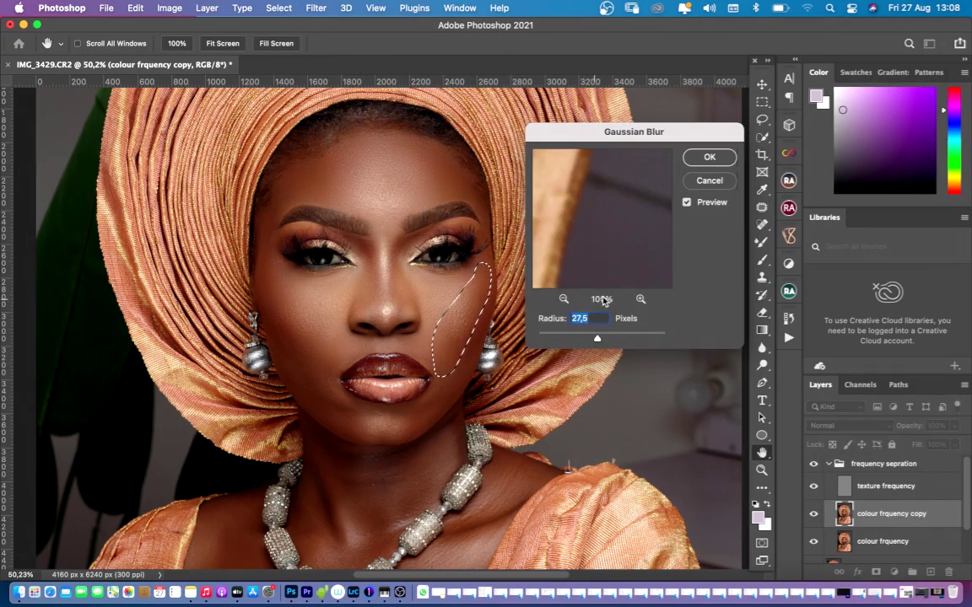
click(707, 158)
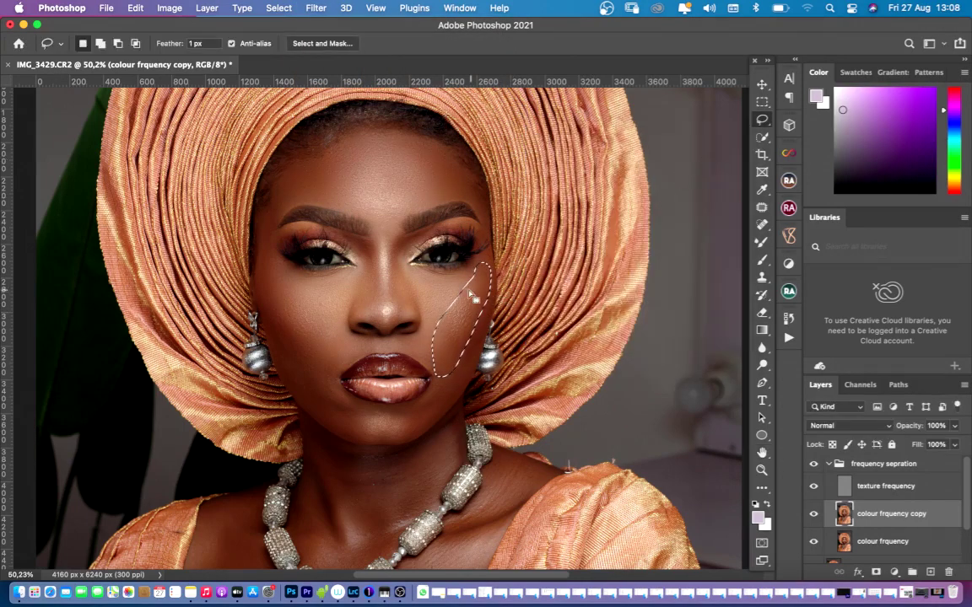
key(super+d)
click(813, 515)
click(812, 514)
click(814, 517)
- Outline the jaw skin below and left of the lips with the Lasso tool and feather the selection by 20 pixels
mouse_move(306, 382)
mouse_down()
mouse_move(333, 421)
mouse_move(371, 437)
mouse_move(371, 410)
mouse_move(342, 386)
mouse_move(291, 374)
mouse_up()
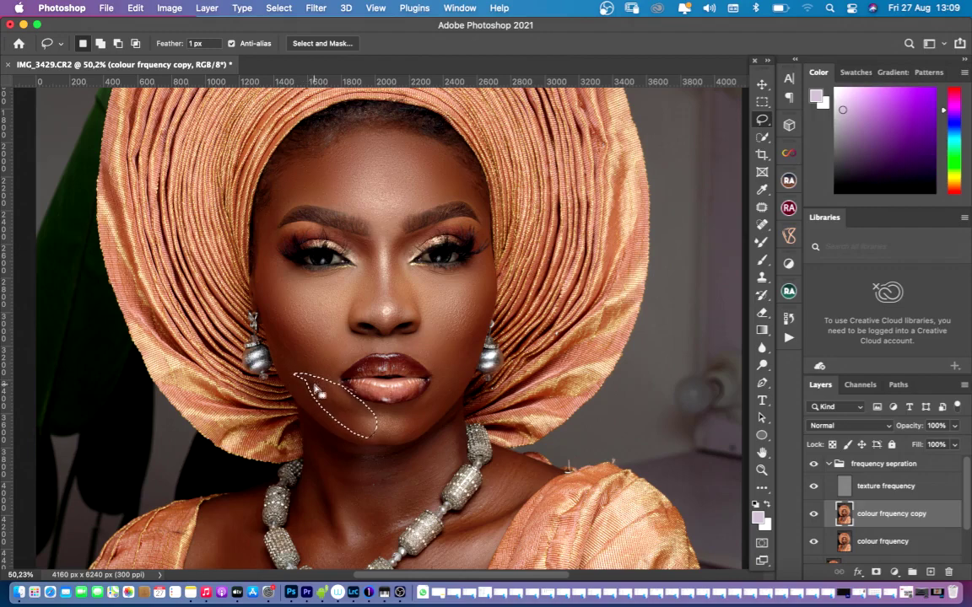
right_click(317, 383)
click(368, 308)
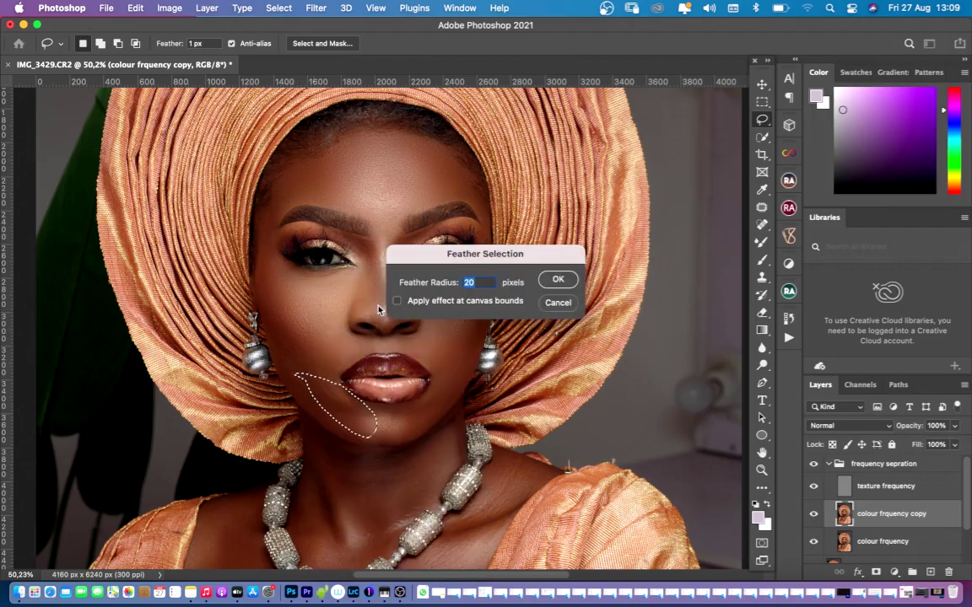
key(Return)
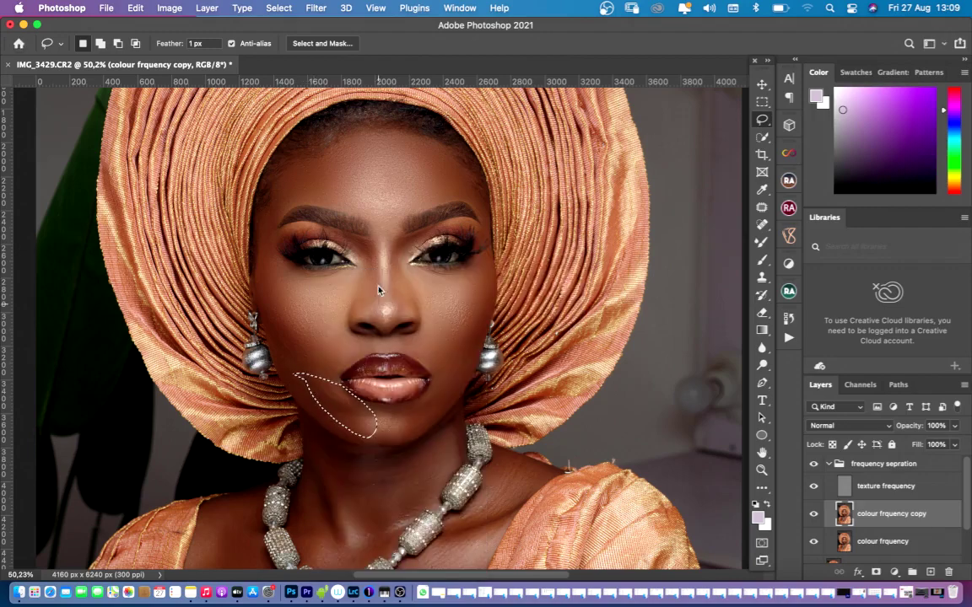
- Apply a 27.5-pixel Gaussian Blur to the jaw selection beside the lips and deselect it
click(315, 8)
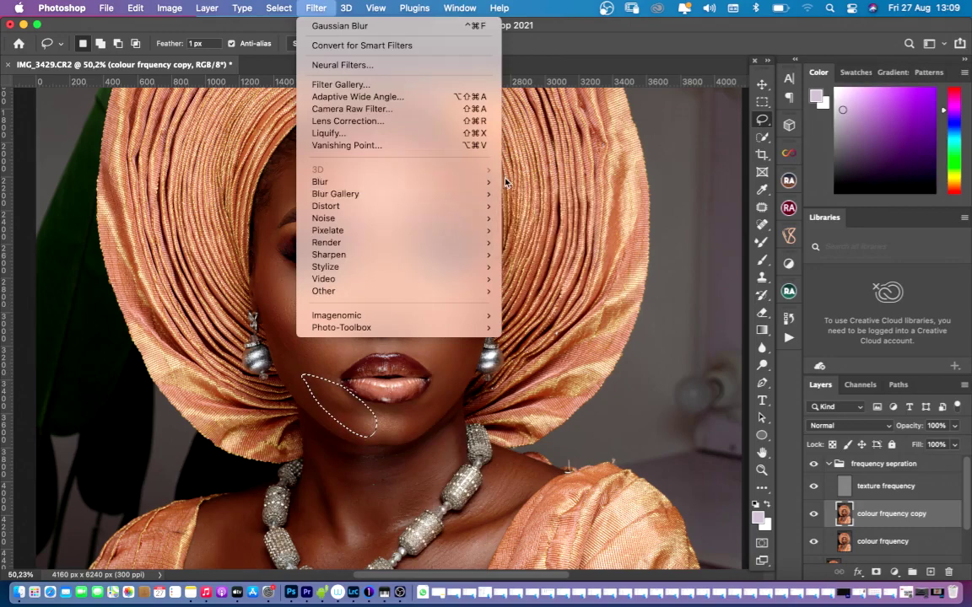
mouse_move(484, 182)
click(523, 236)
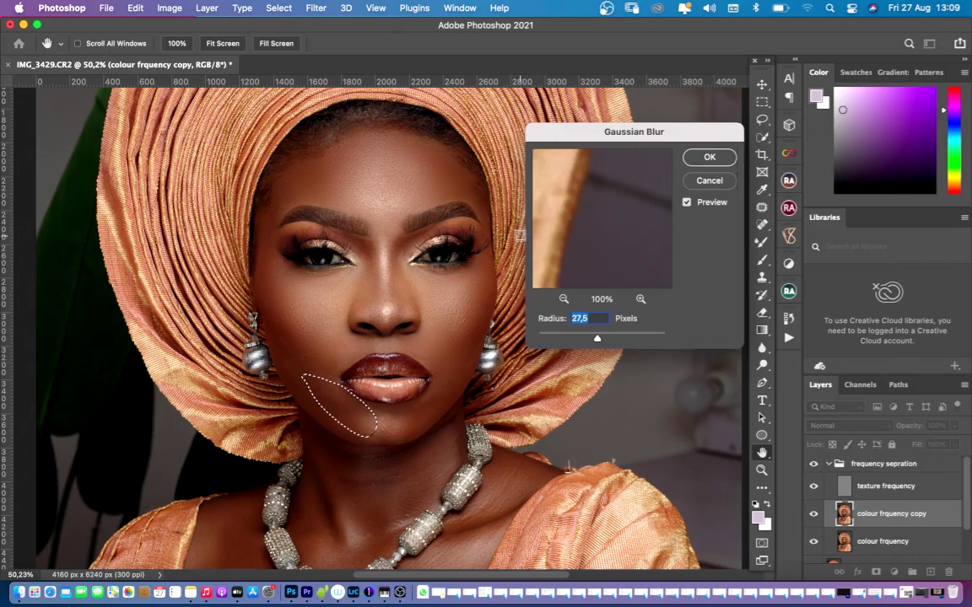
key(Return)
click(332, 321)
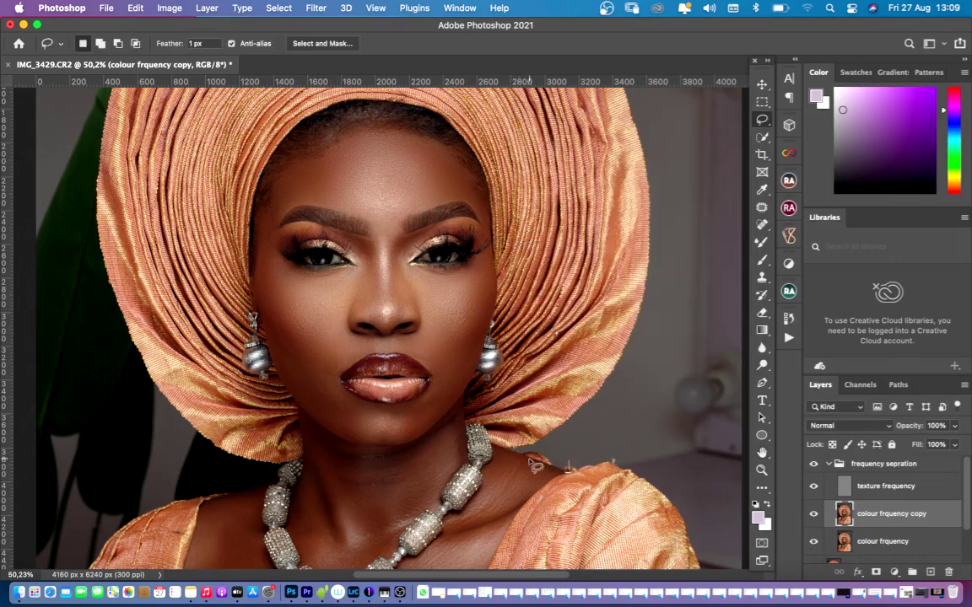
- Fit the whole portrait in view and compare it with the collapsed frequency separation group hidden and shown
key(super+0)
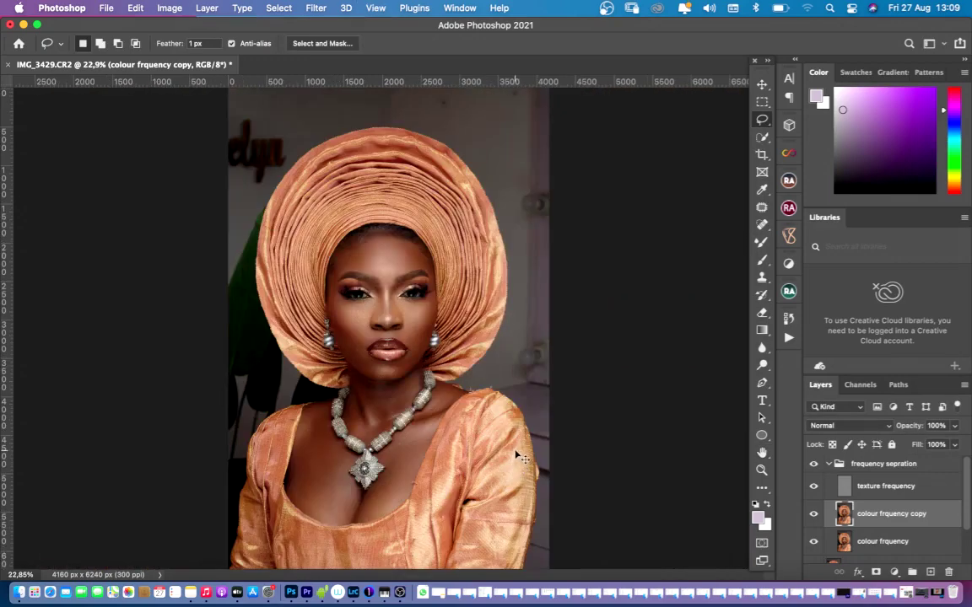
click(813, 464)
click(828, 465)
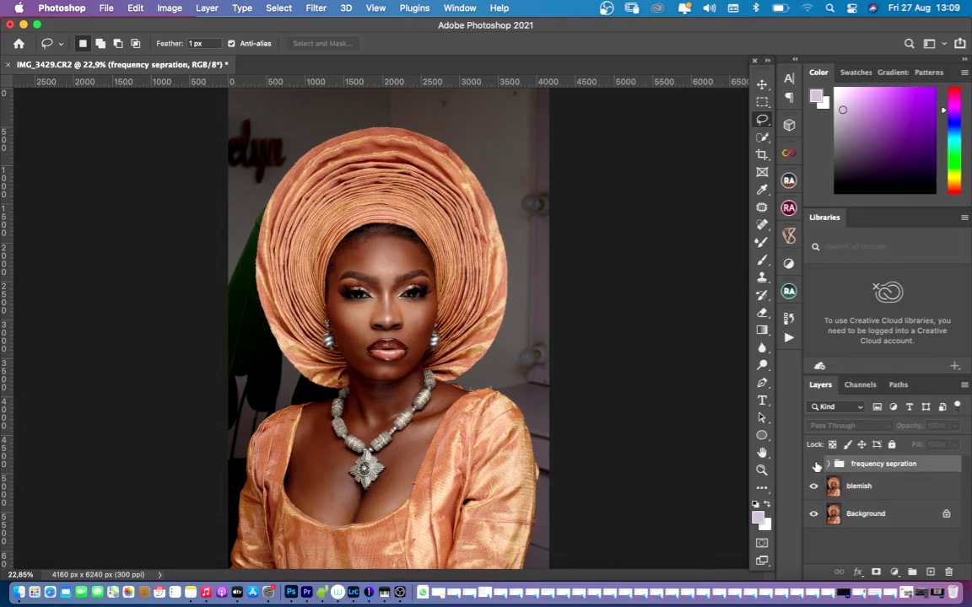
click(815, 465)
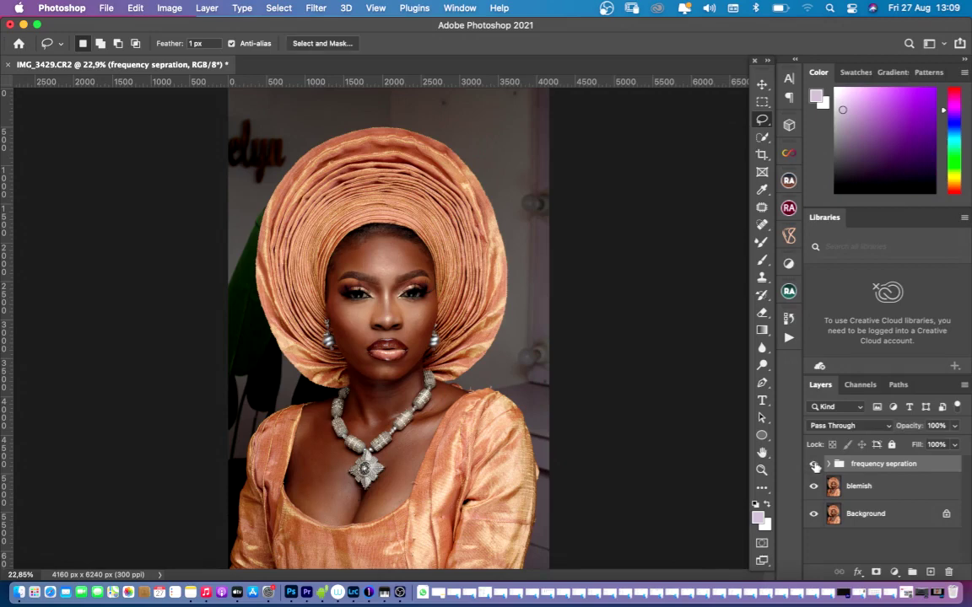
click(813, 467)
- On the colour frequency copy layer, outline the chest skin to the left of the pendant with the Lasso tool and feather the selection
click(829, 464)
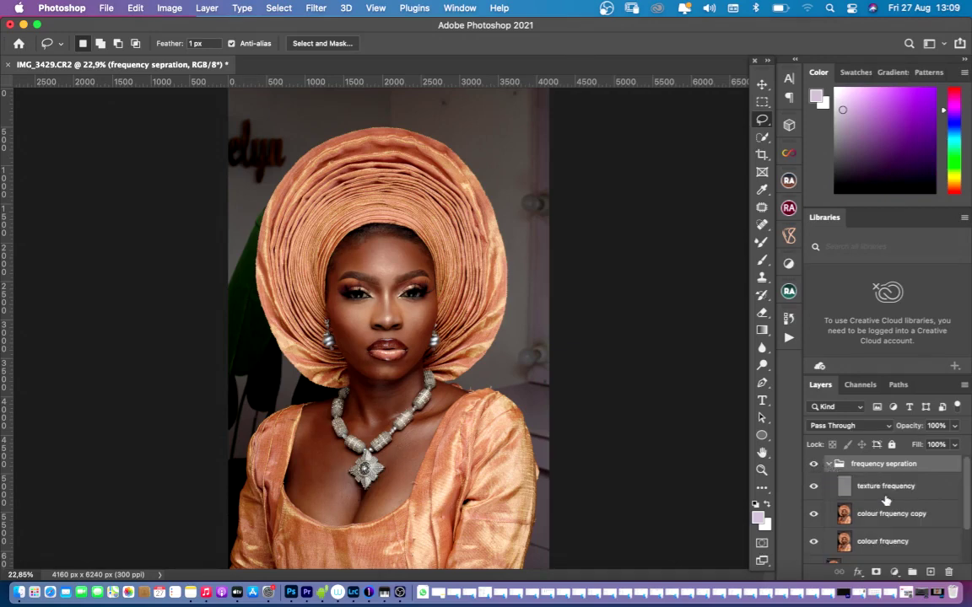
scroll(880, 509, down, 2)
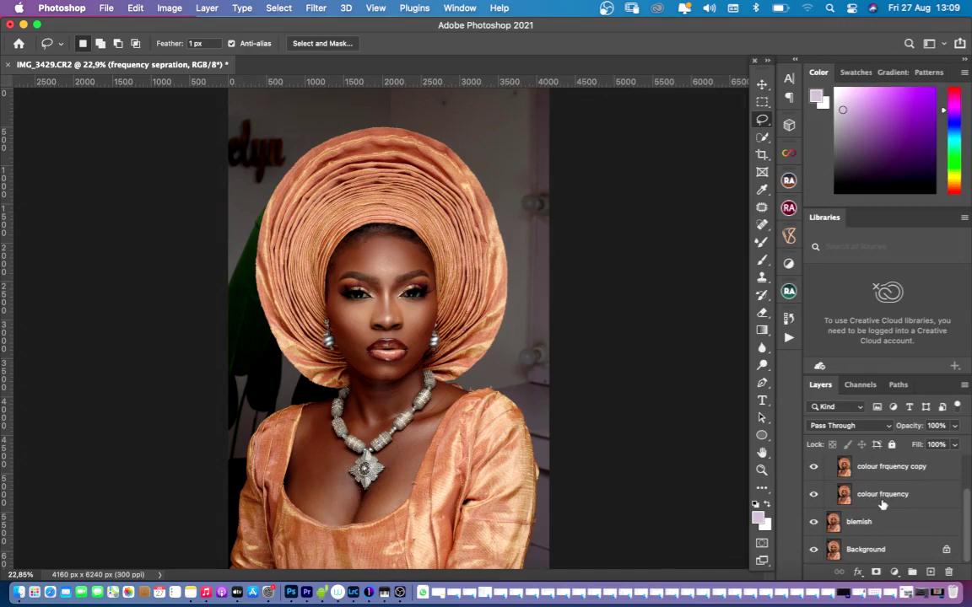
scroll(882, 505, up, 2)
click(879, 508)
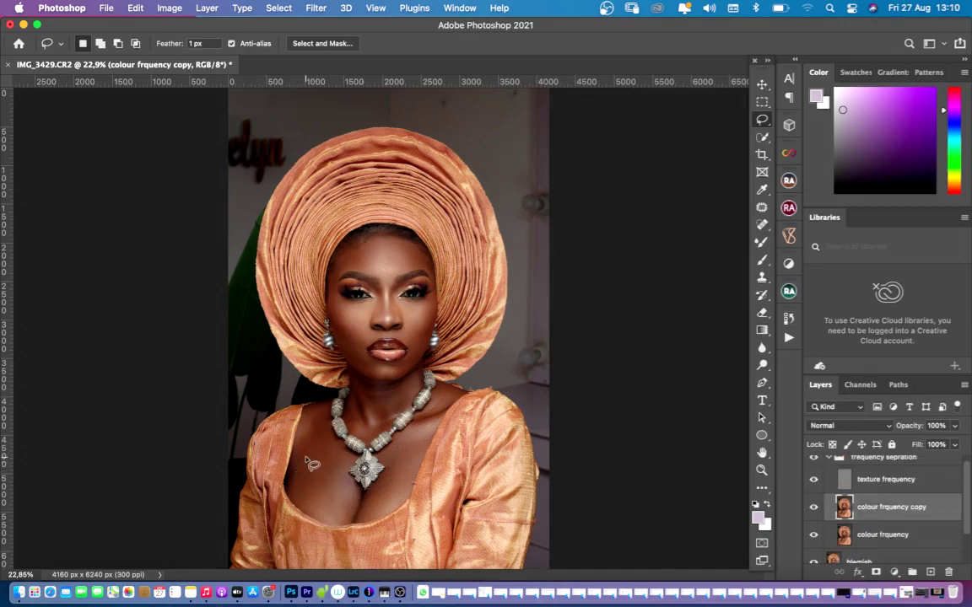
scroll(308, 465, up, 2)
scroll(309, 465, up, 2)
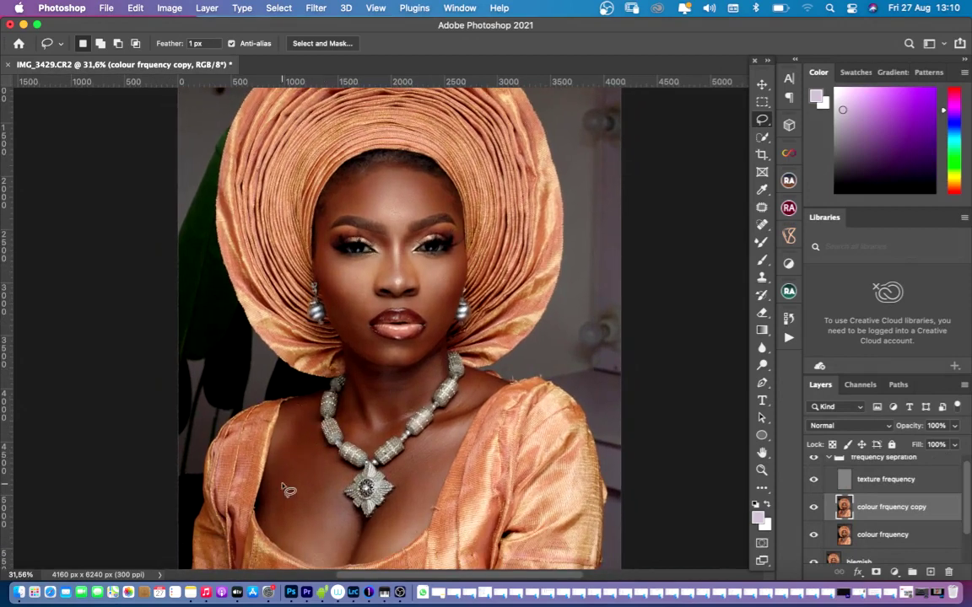
mouse_move(292, 492)
mouse_down()
mouse_move(272, 506)
mouse_move(280, 540)
mouse_move(339, 546)
mouse_move(297, 491)
mouse_up()
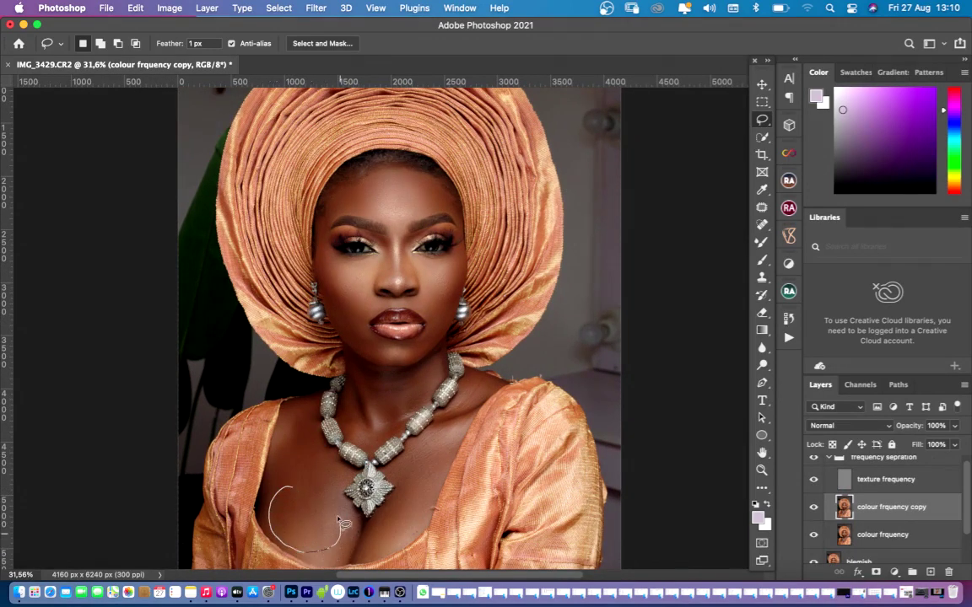
right_click(291, 491)
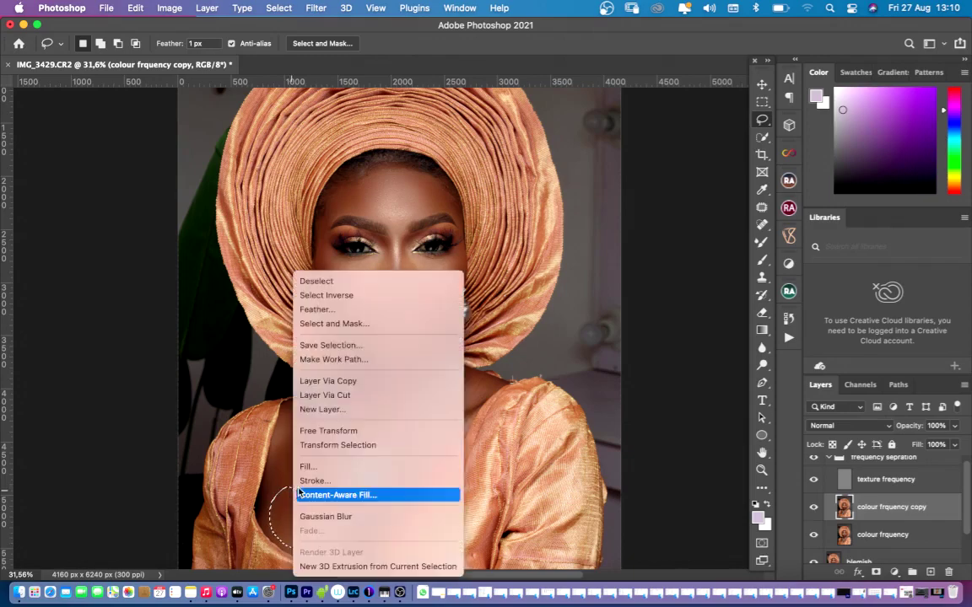
click(350, 306)
key(Return)
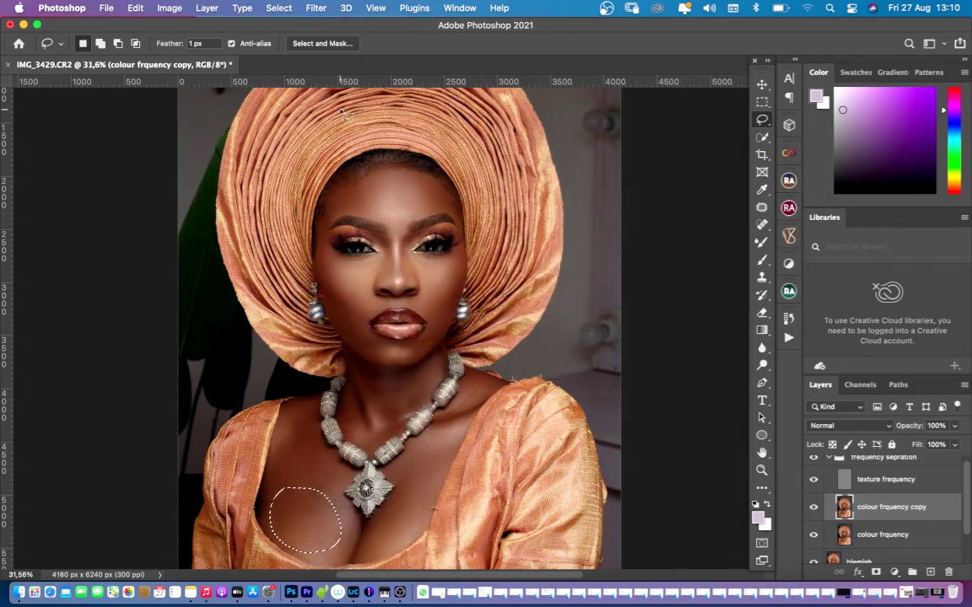
- Apply a 27.5-pixel Gaussian Blur to the chest selection left of the pendant and deselect it
click(316, 7)
mouse_move(354, 182)
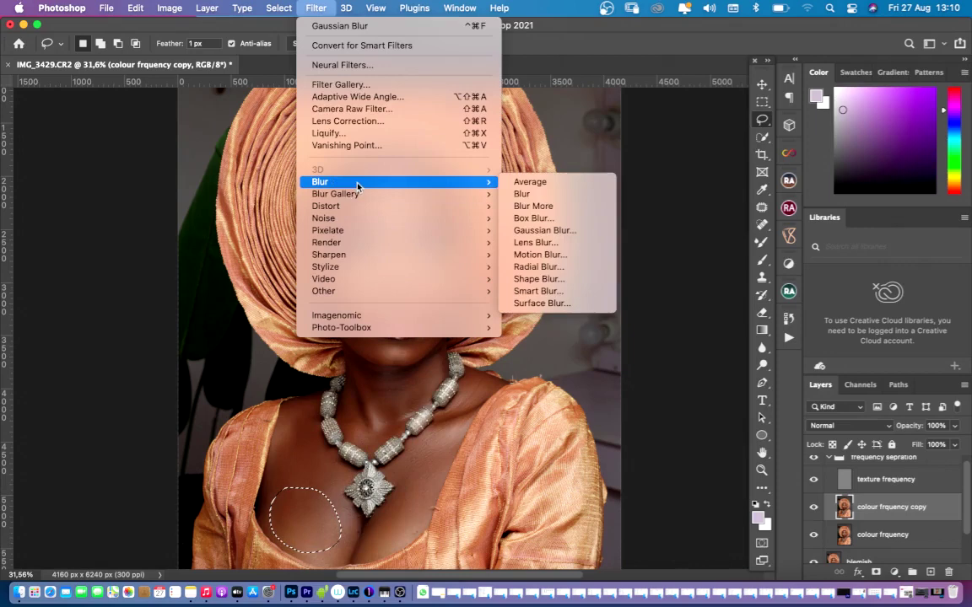
click(530, 231)
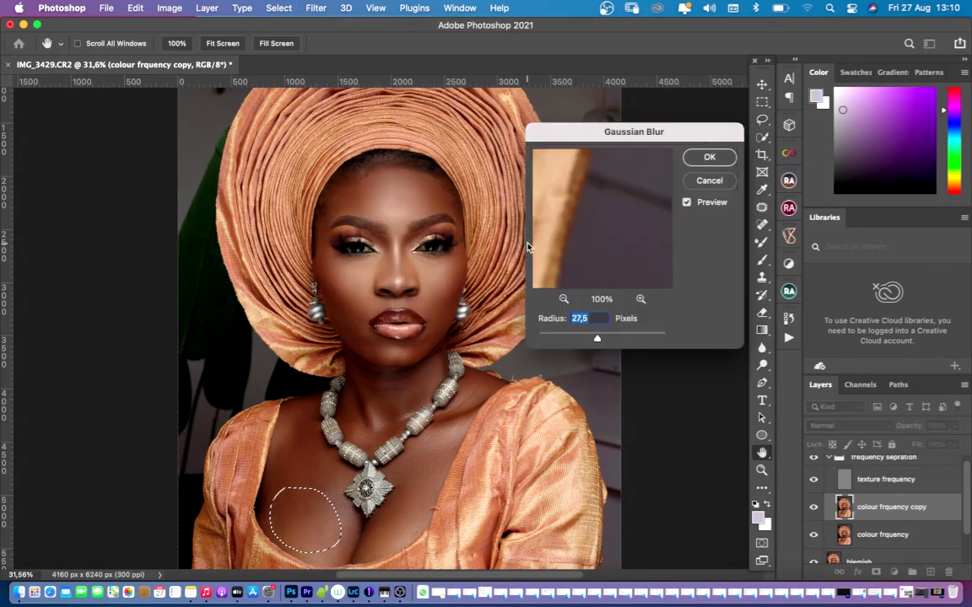
click(707, 157)
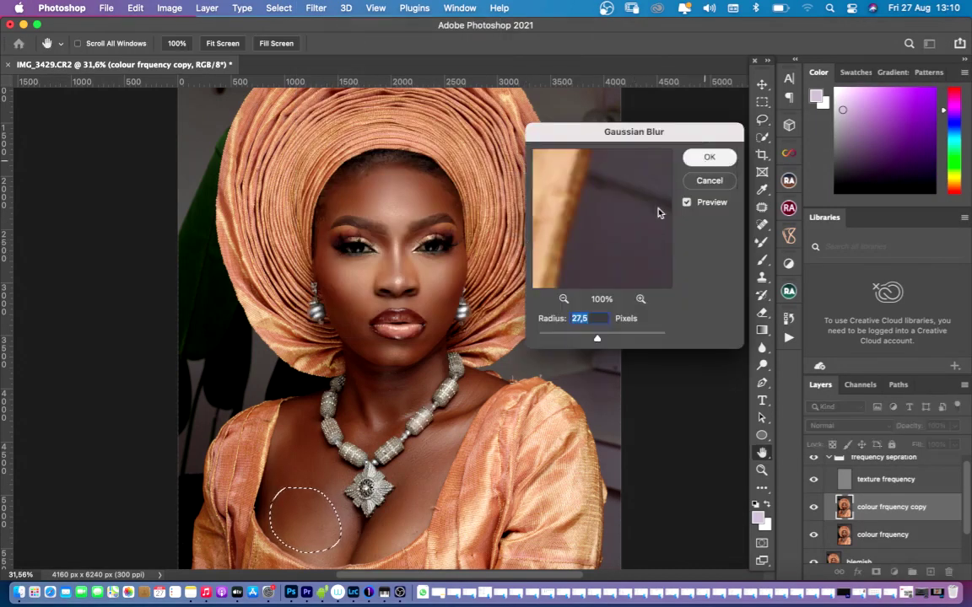
key(super+d)
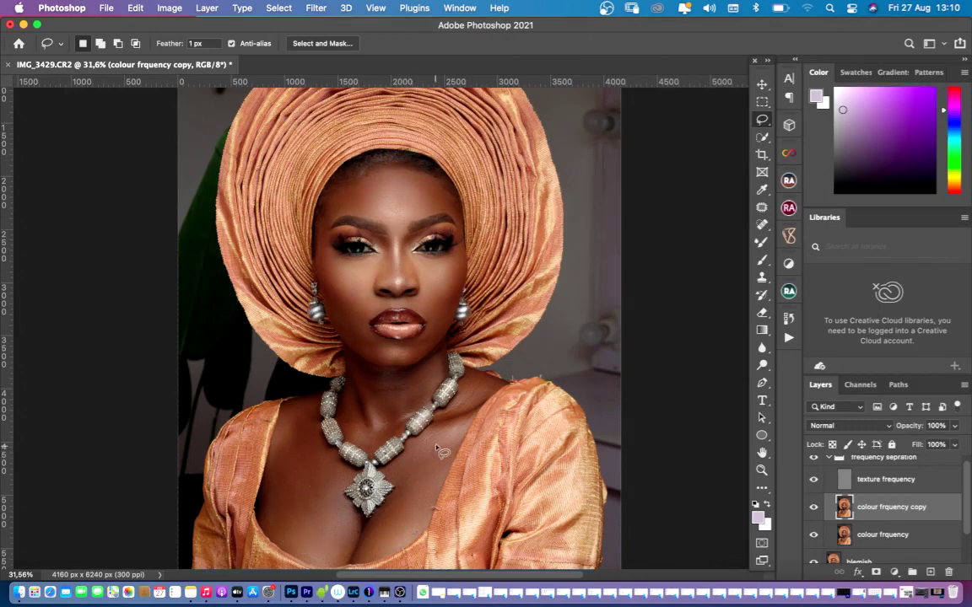
- Outline the chest skin to the right of the pendant with the Lasso tool and feather the selection
mouse_move(430, 439)
mouse_down()
mouse_move(393, 470)
mouse_move(397, 501)
mouse_move(371, 536)
mouse_move(380, 547)
mouse_move(425, 504)
mouse_move(462, 427)
mouse_move(430, 449)
mouse_up()
right_click(430, 450)
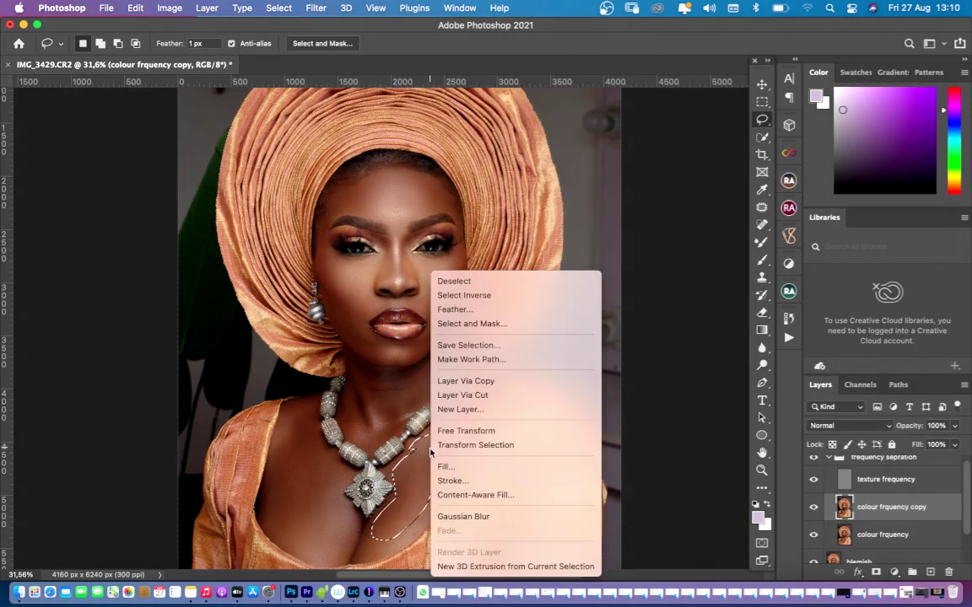
click(464, 309)
key(Return)
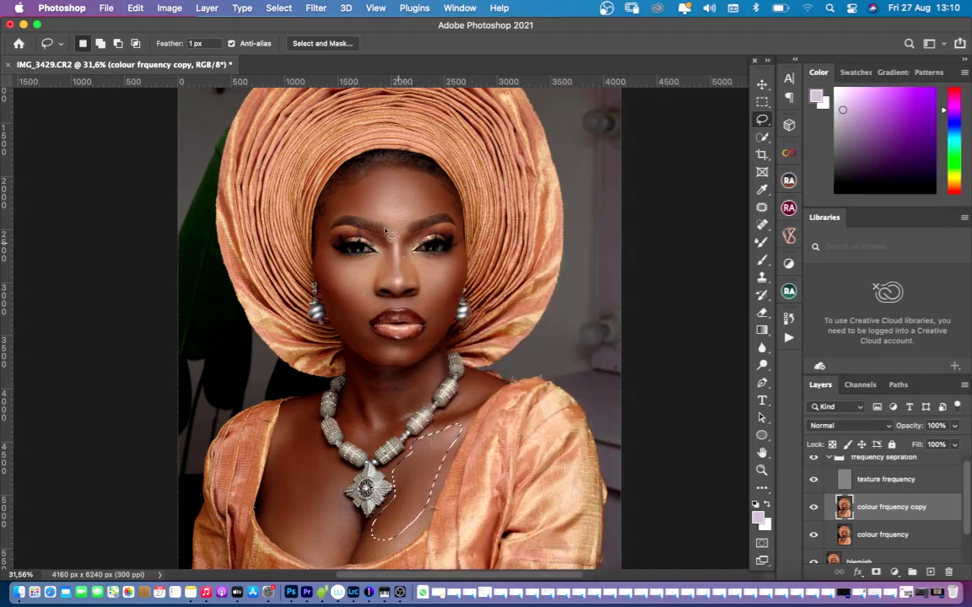
- Apply a 27.5-pixel Gaussian Blur to the chest selection right of the pendant and deselect it
click(314, 9)
mouse_move(422, 181)
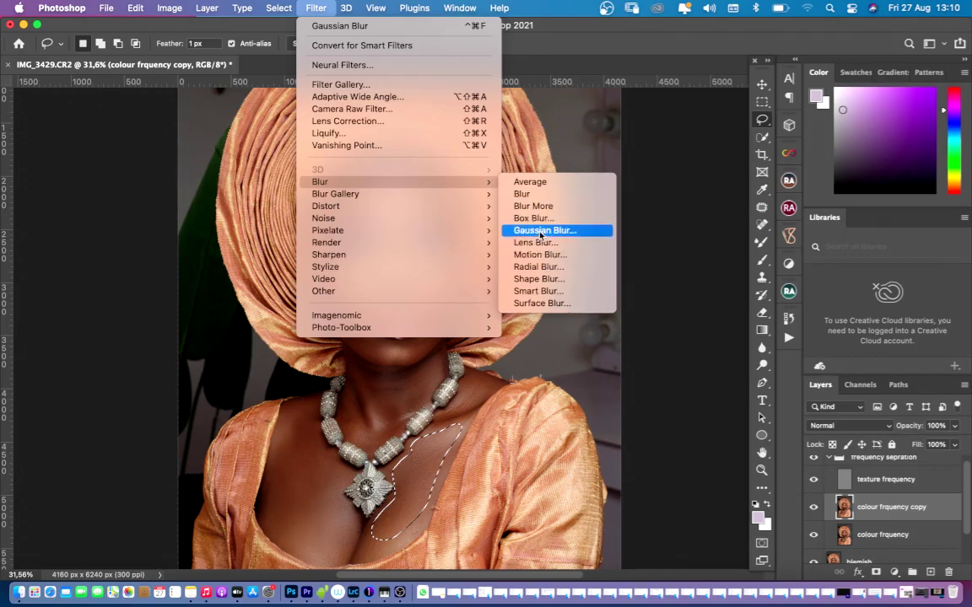
click(542, 231)
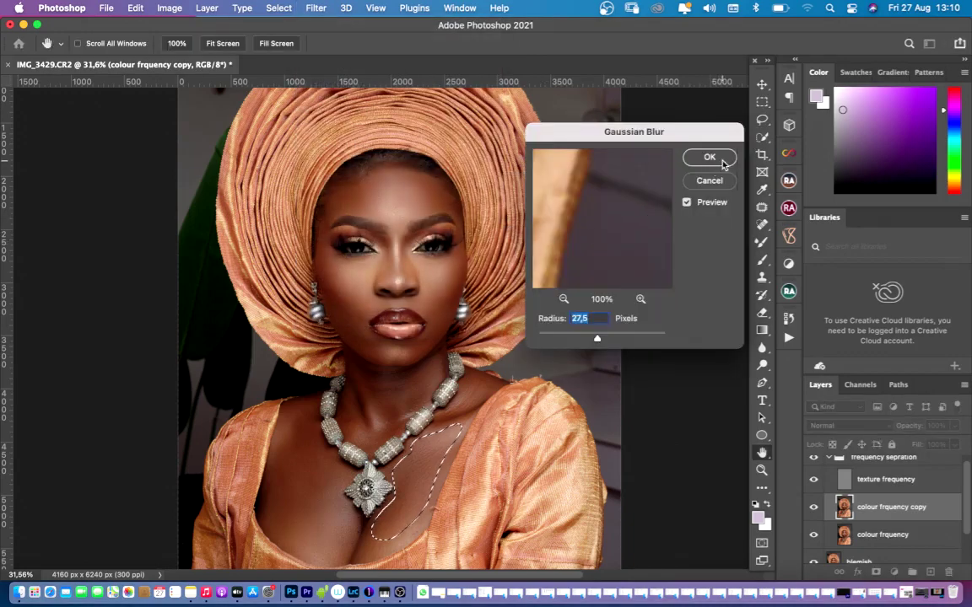
click(709, 158)
key(ctrl+d)
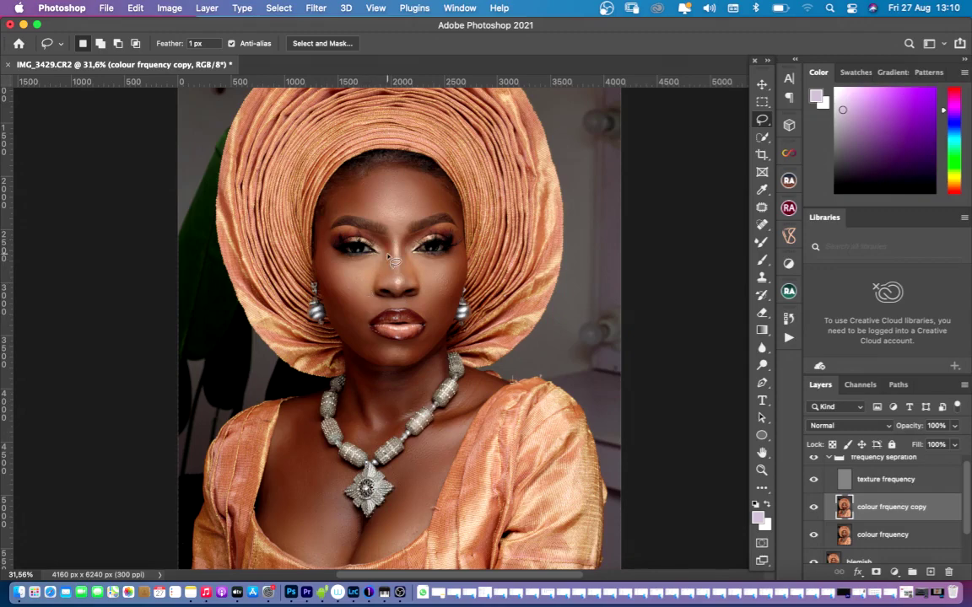
- Inspect the smoothed skin on the face, neck and chest up close and in the whole portrait
scroll(393, 261, up, 4)
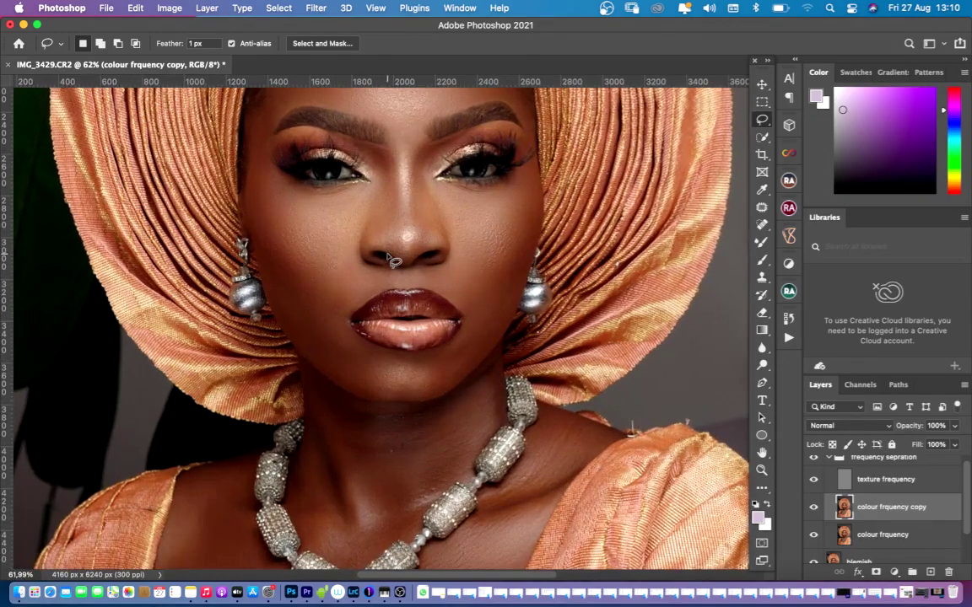
scroll(393, 262, up, 3)
scroll(393, 261, up, 1)
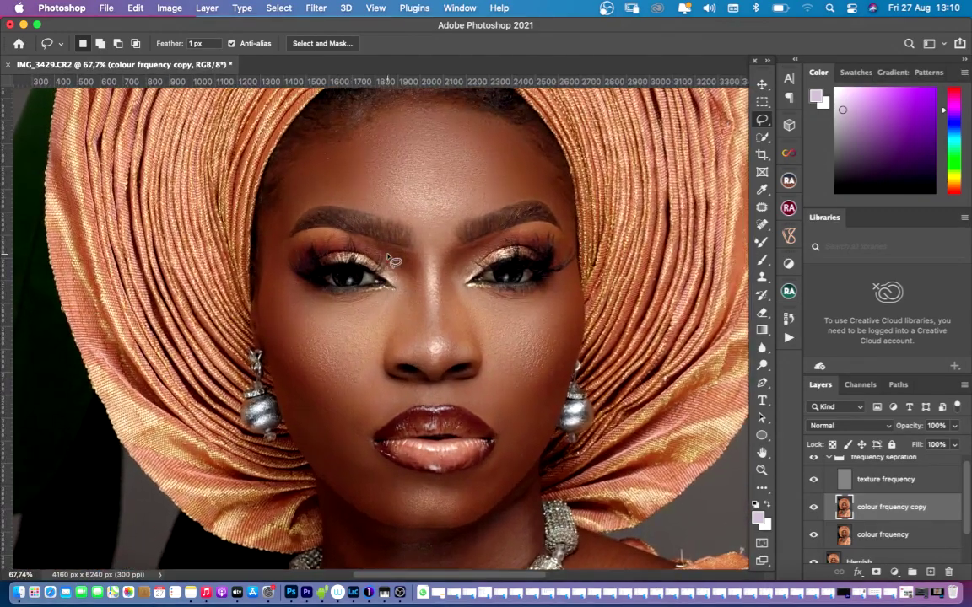
scroll(393, 262, down, 10)
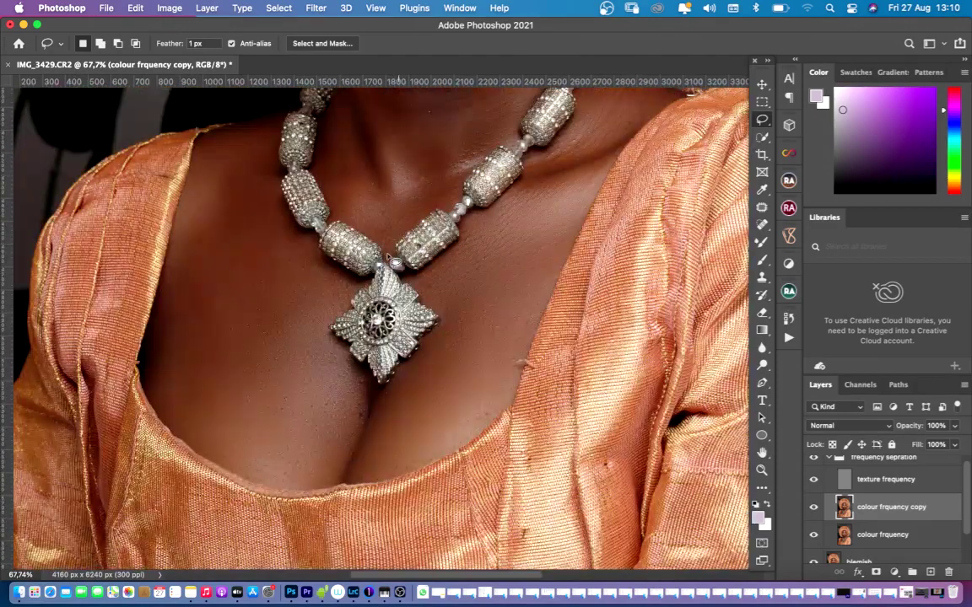
scroll(393, 261, up, 3)
scroll(393, 261, down, 1)
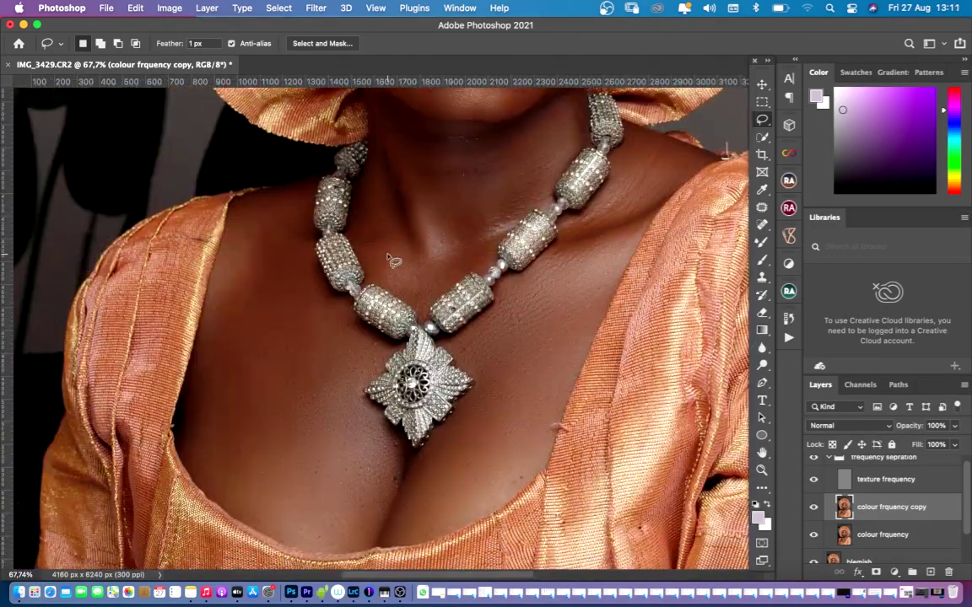
key(super+minus)
key(super+minus)
key(super+minus)
key(super+minus)
key(super+minus)
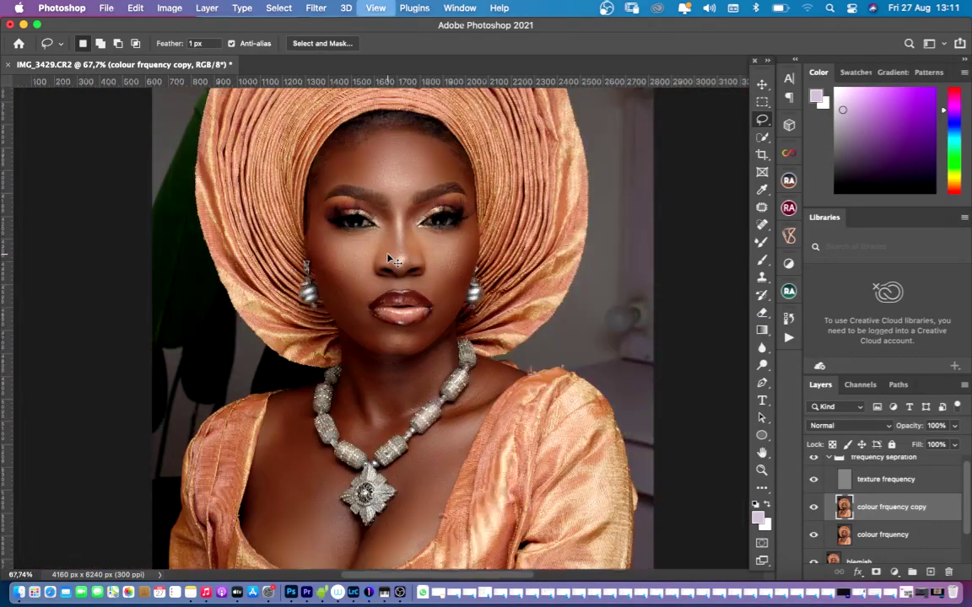
key(super+plus)
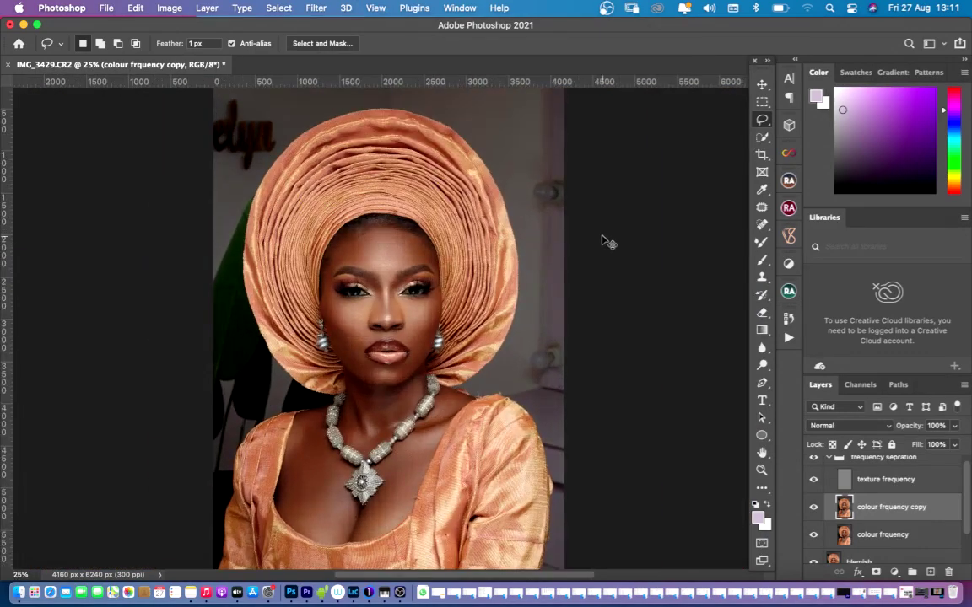
- Collapse the frequency separation group and compare the portrait with the group hidden and shown
scroll(838, 480, up, 1)
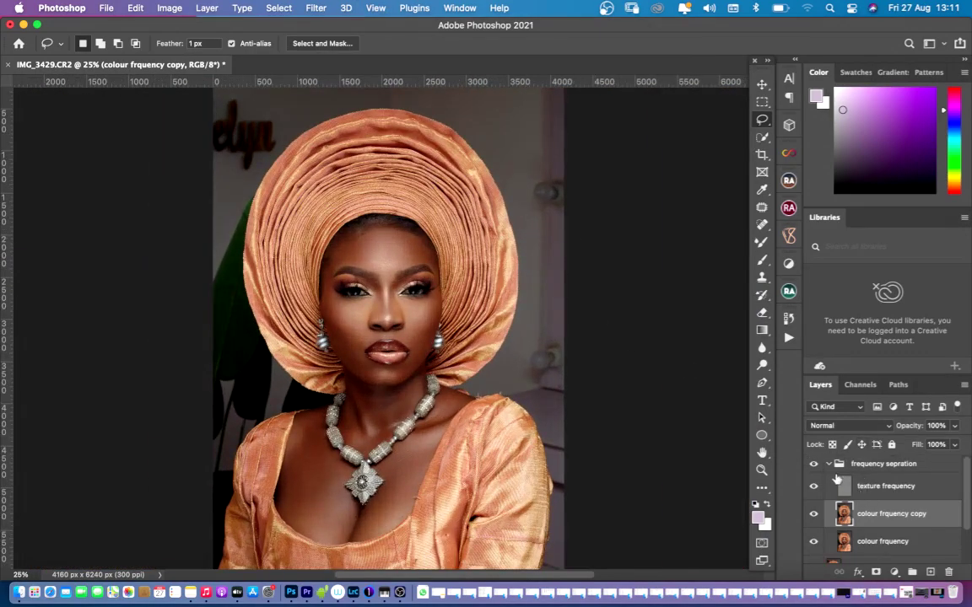
click(829, 467)
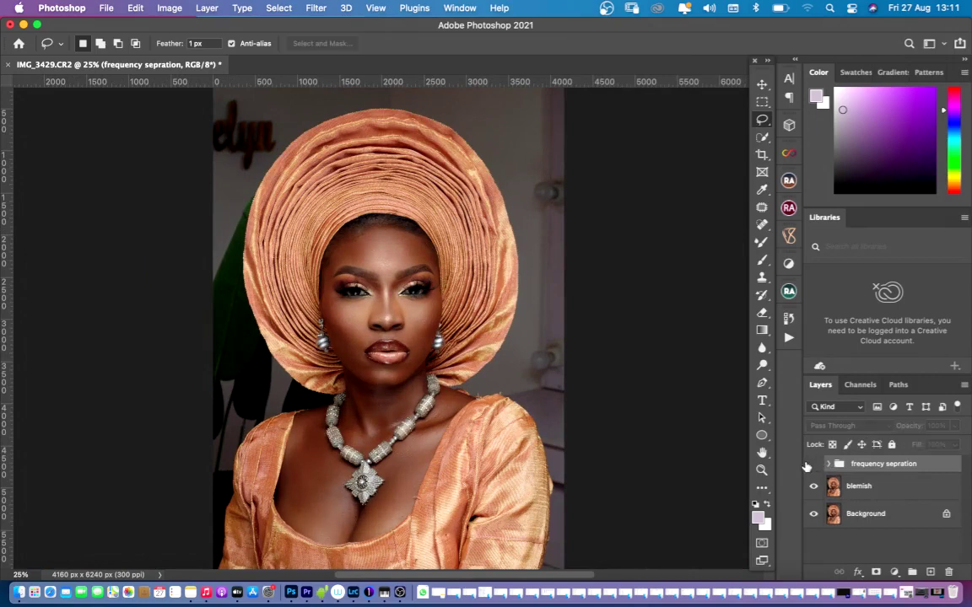
click(807, 465)
click(809, 465)
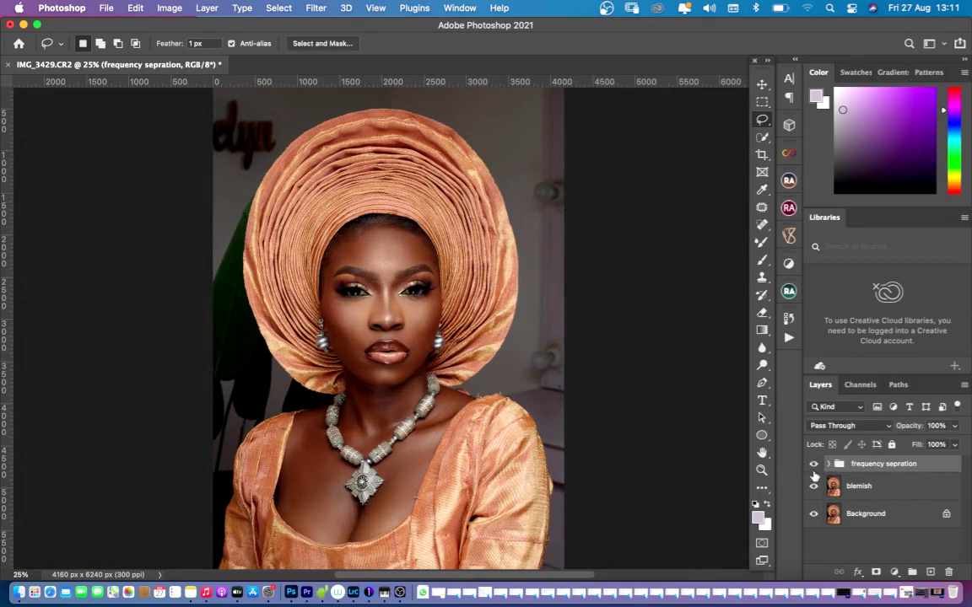
click(955, 429)
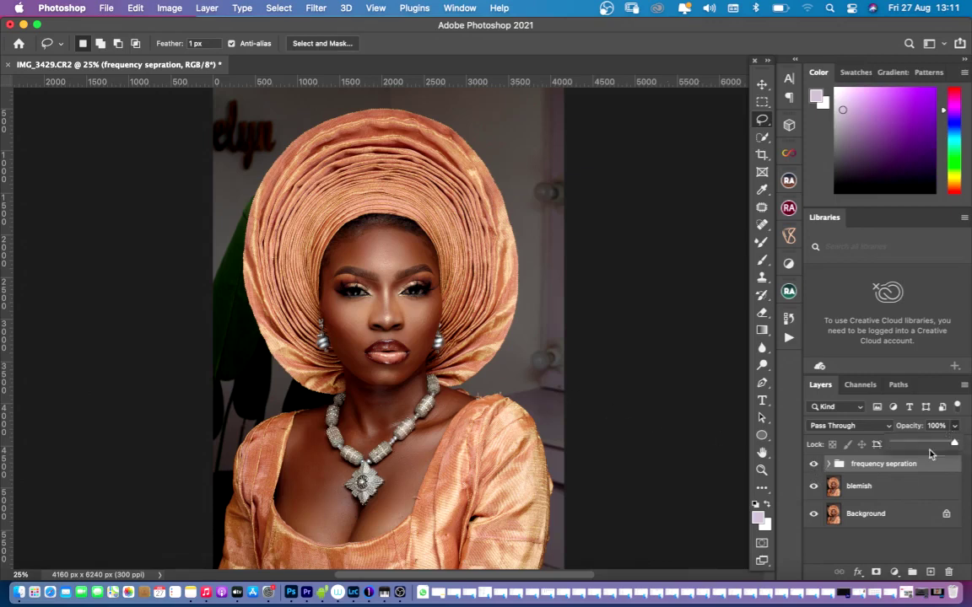
click(892, 471)
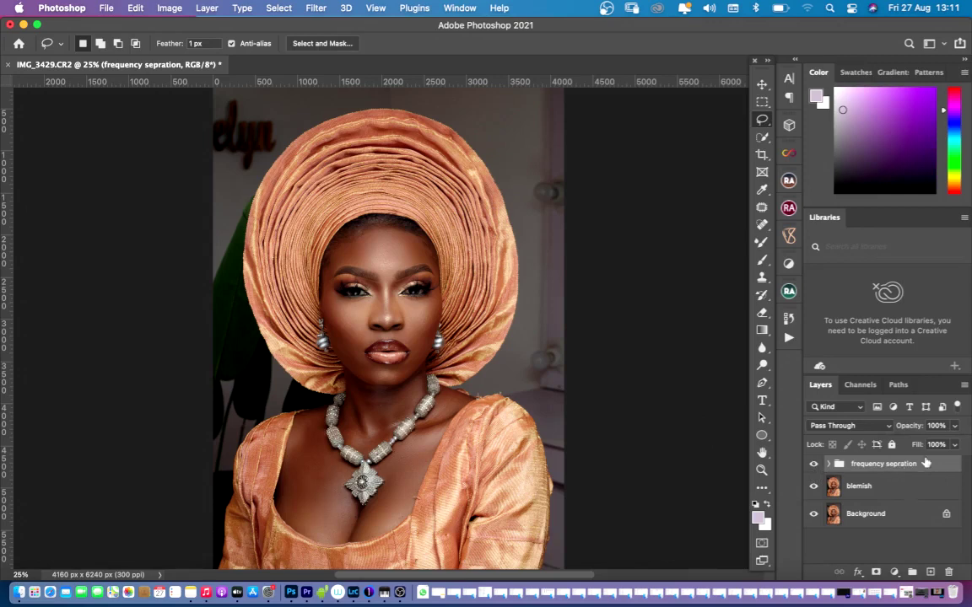
click(955, 427)
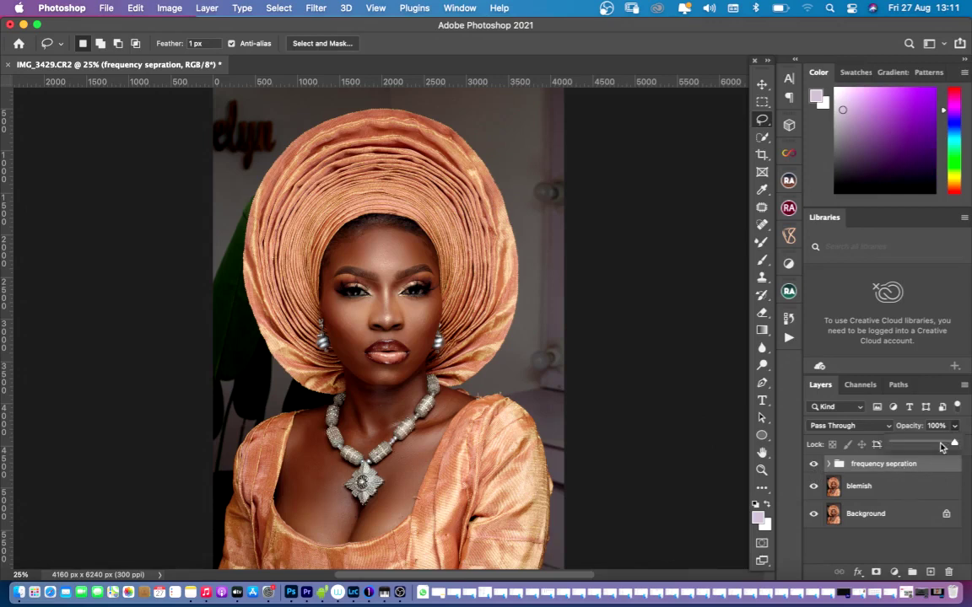
click(942, 446)
mouse_move(942, 445)
mouse_down()
mouse_move(913, 439)
mouse_move(931, 444)
mouse_up()
click(931, 465)
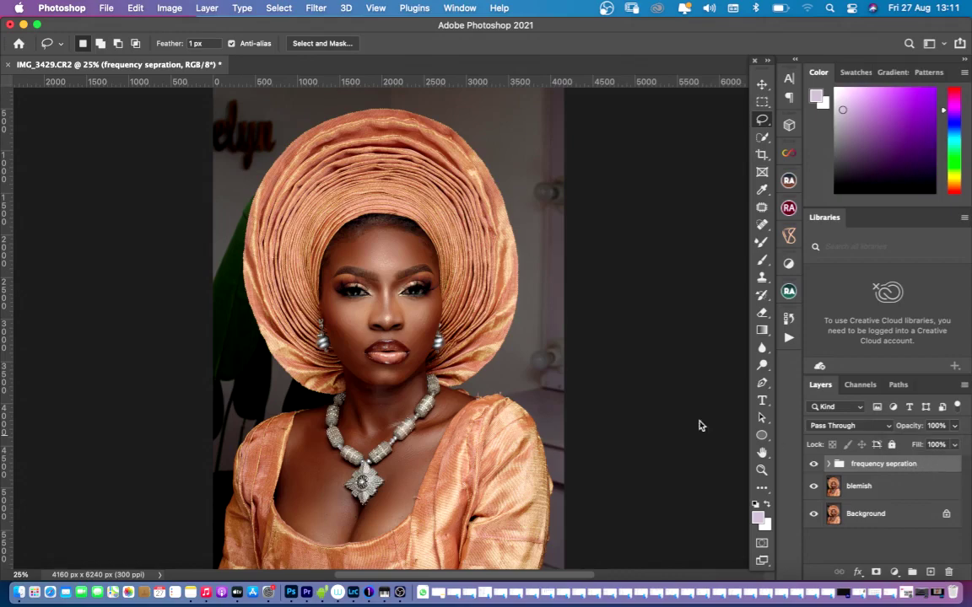
- Stamp all visible layers into a new merged layer above the frequency separation group
scroll(302, 243, down, 3)
scroll(308, 257, up, 2)
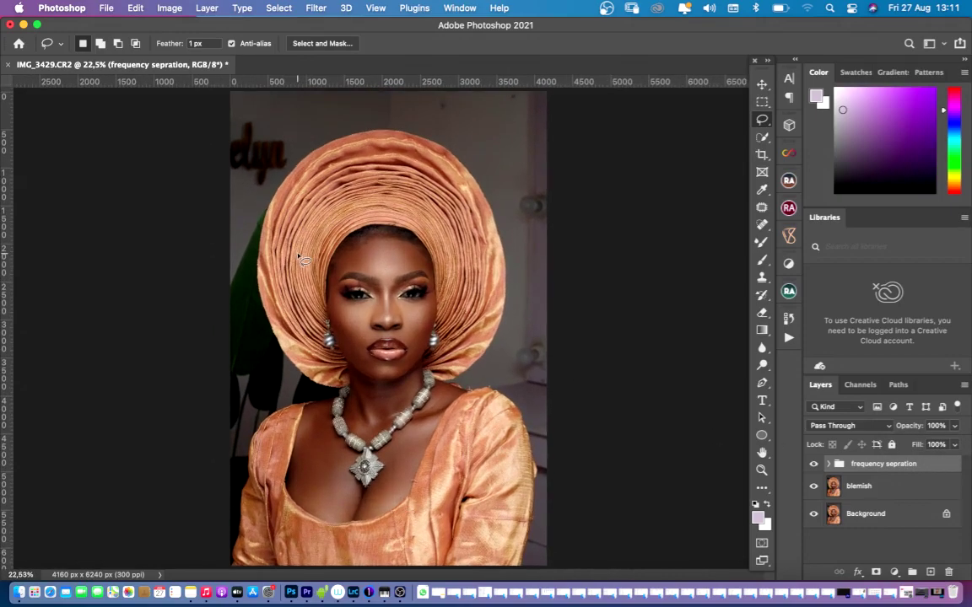
drag(335, 301, 341, 306)
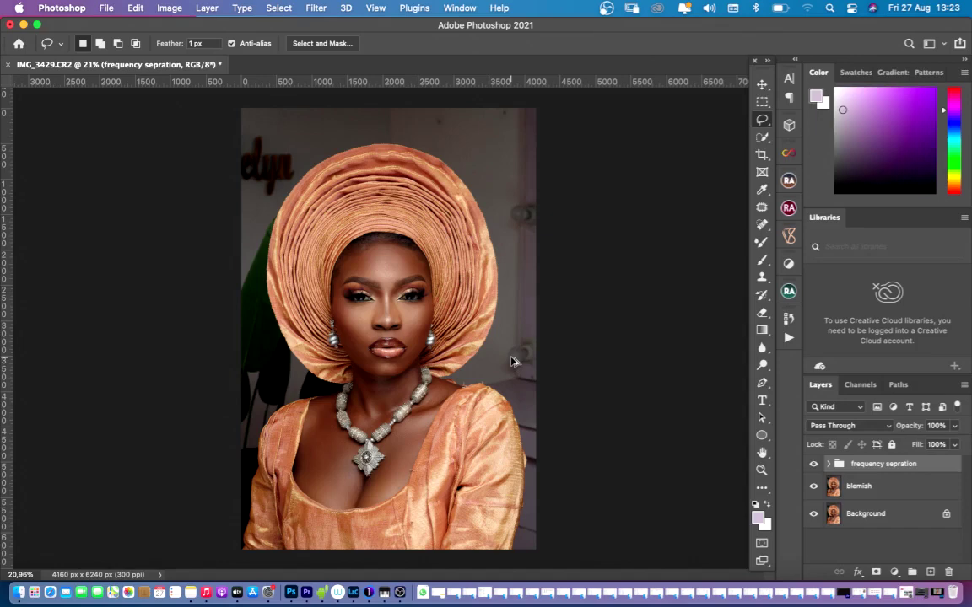
key(super+alt+shift+e)
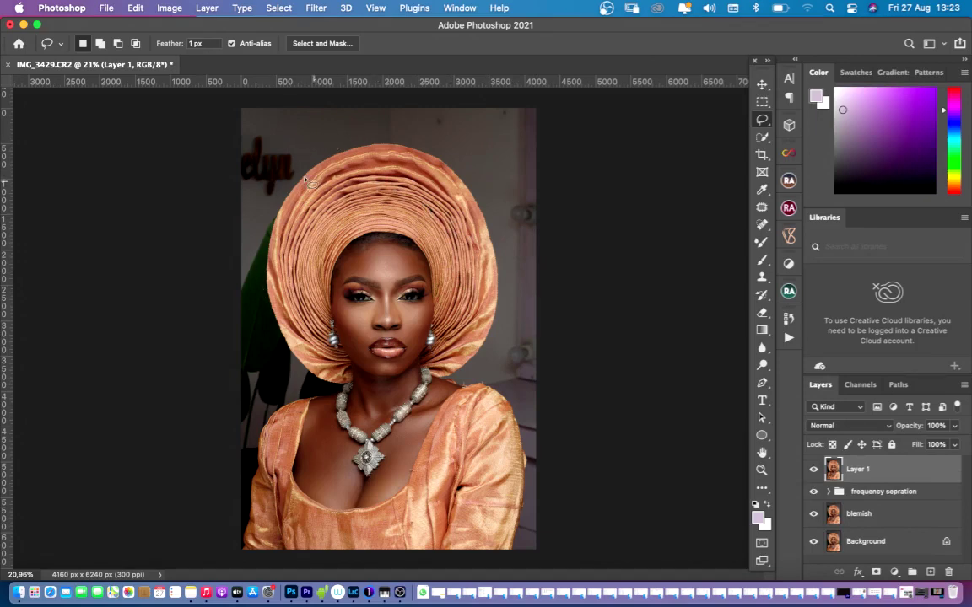
- Select the subject on the merged layer, invert the selection and turn it into a layer mask that isolates the background
click(280, 8)
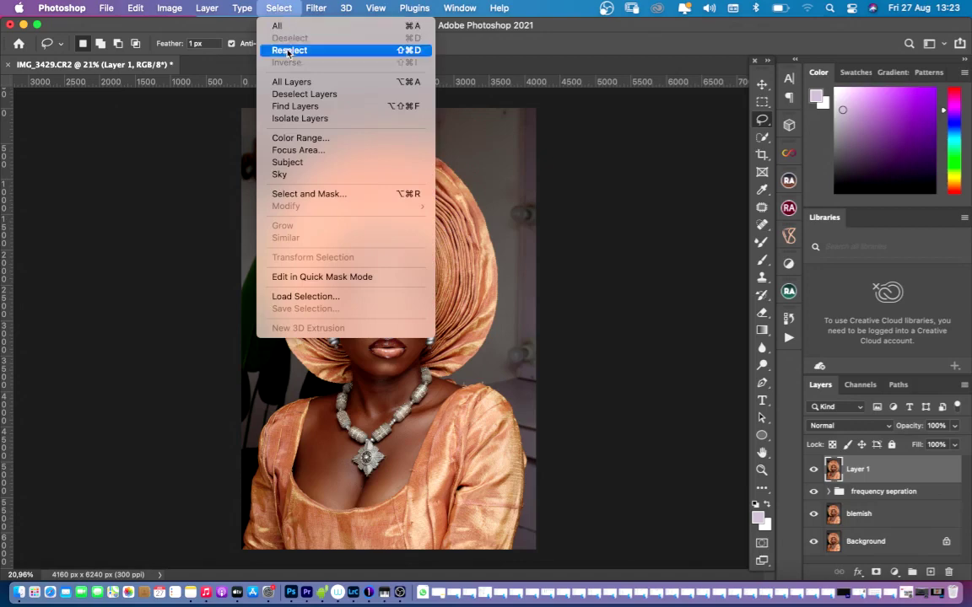
click(293, 163)
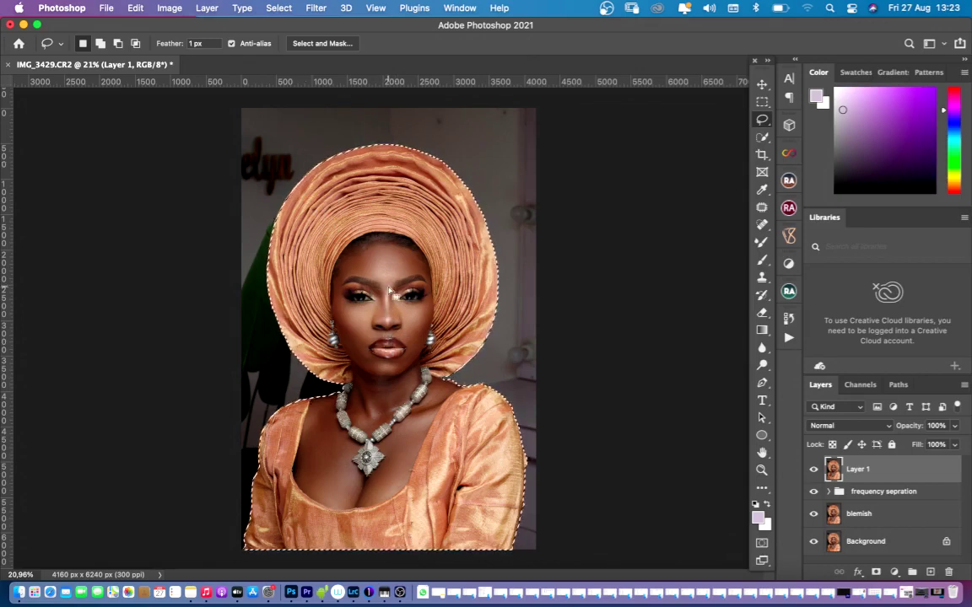
right_click(396, 236)
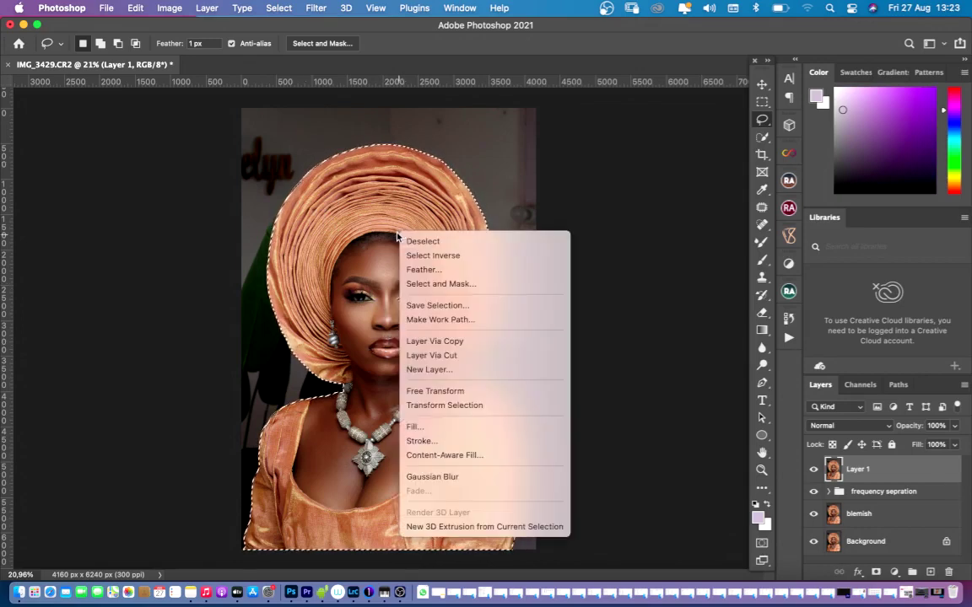
click(433, 256)
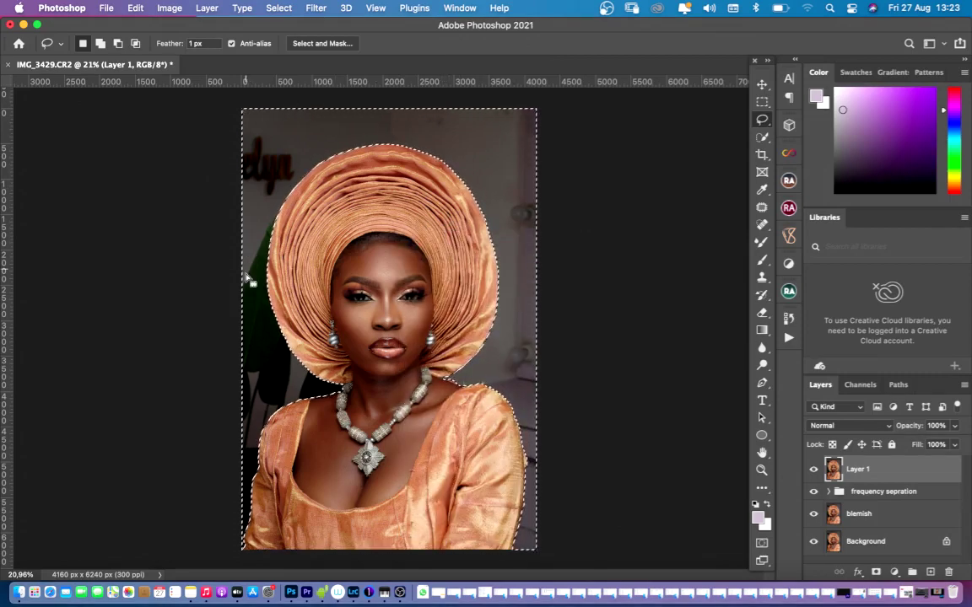
click(875, 573)
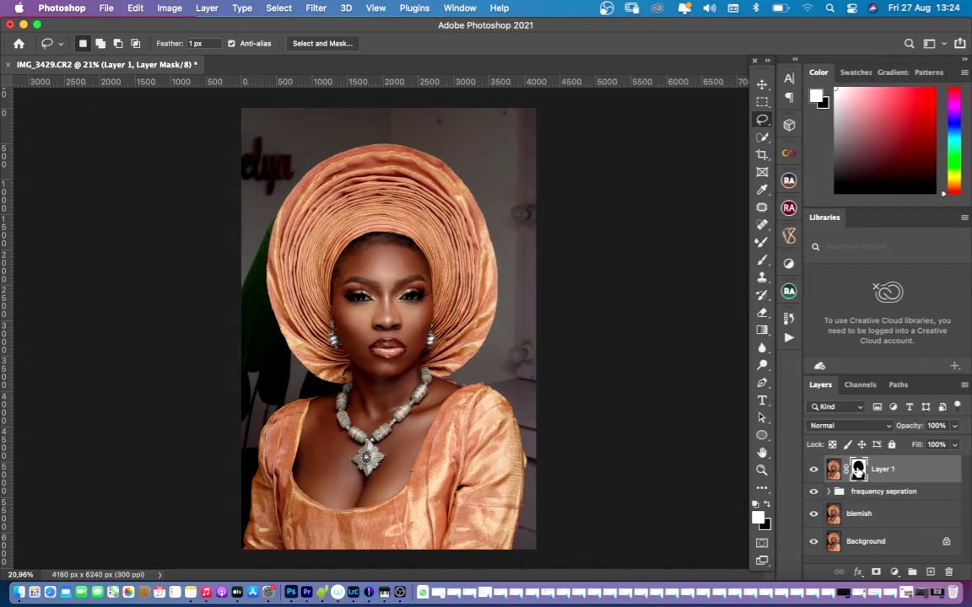
- Add a Brightness/Contrast adjustment layer above the masked merged layer
click(894, 573)
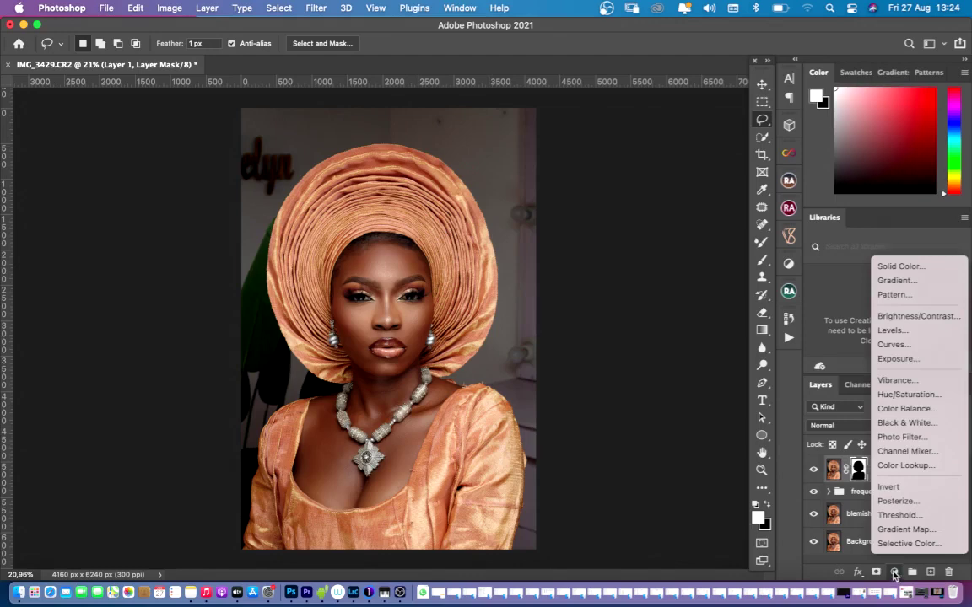
click(888, 453)
click(894, 572)
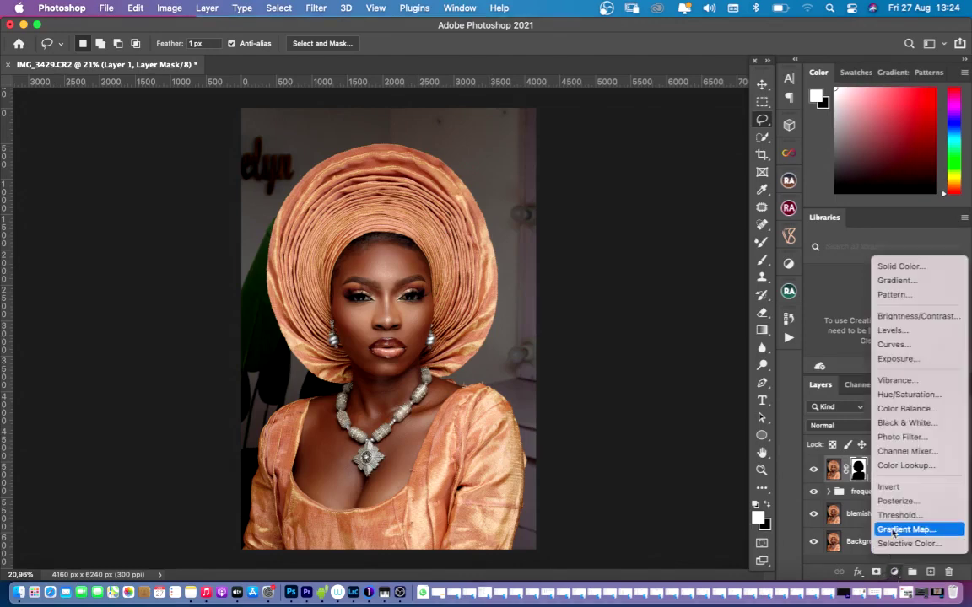
click(900, 317)
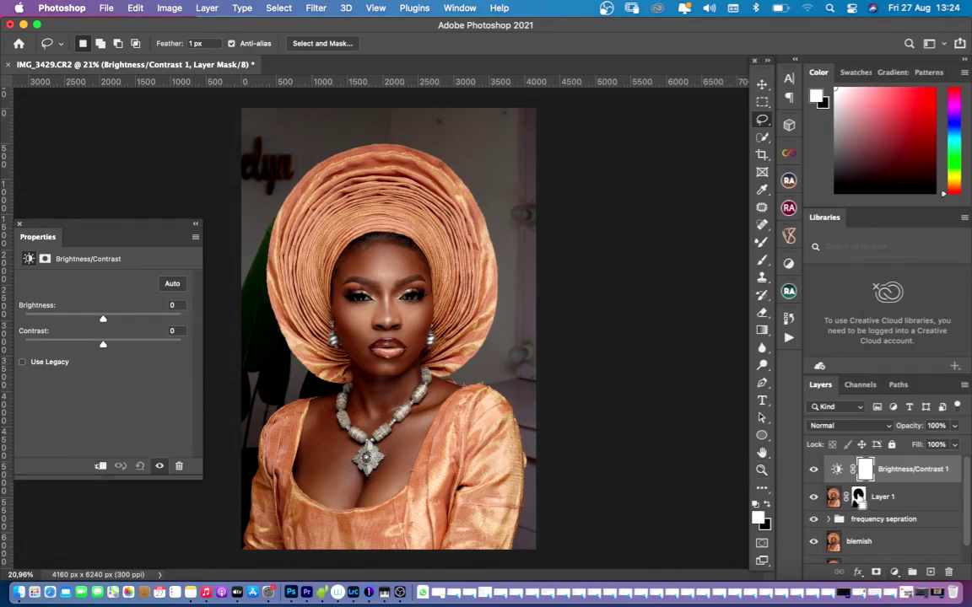
- Move the background mask from the merged layer onto the Brightness/Contrast adjustment, replacing the adjustment's own mask
drag(859, 501, 869, 469)
drag(868, 469, 866, 470)
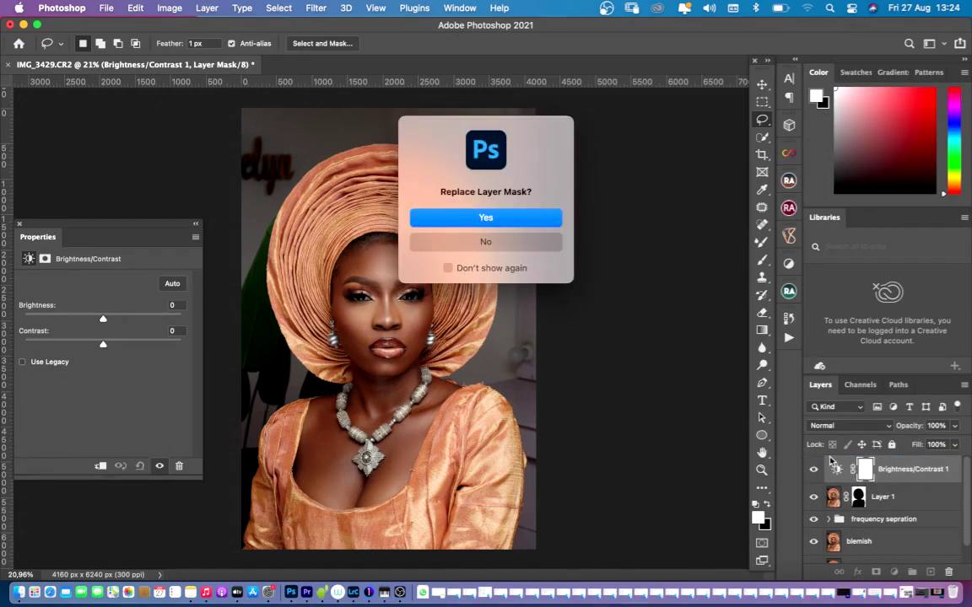
click(471, 221)
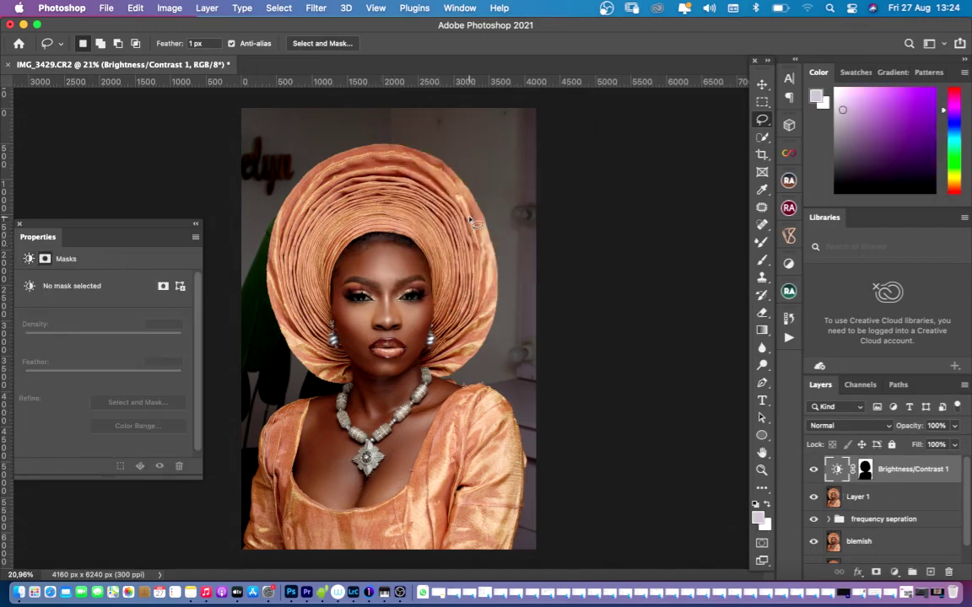
- Raise the Brightness of the masked Brightness/Contrast adjustment to lighten the background
click(864, 469)
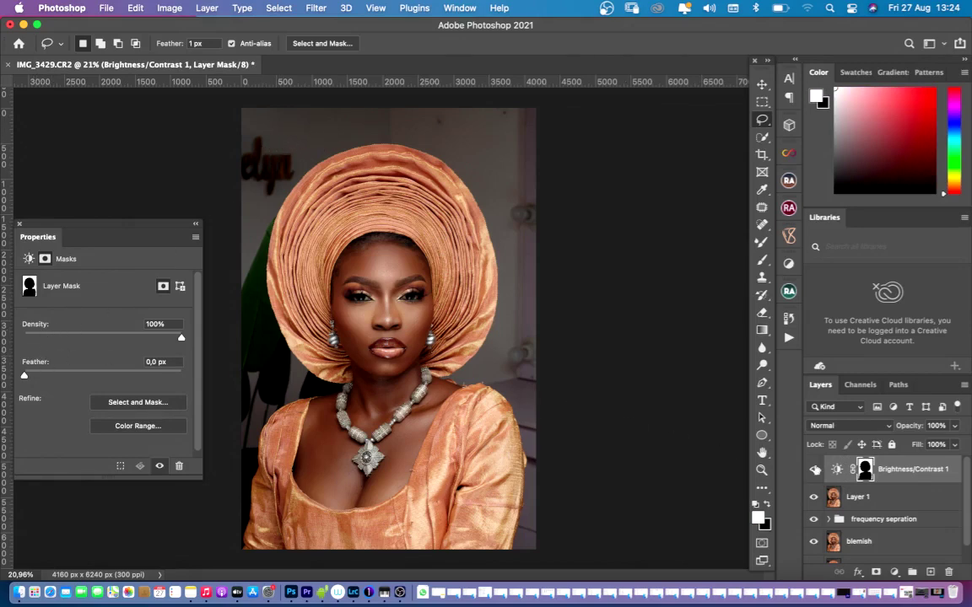
click(838, 469)
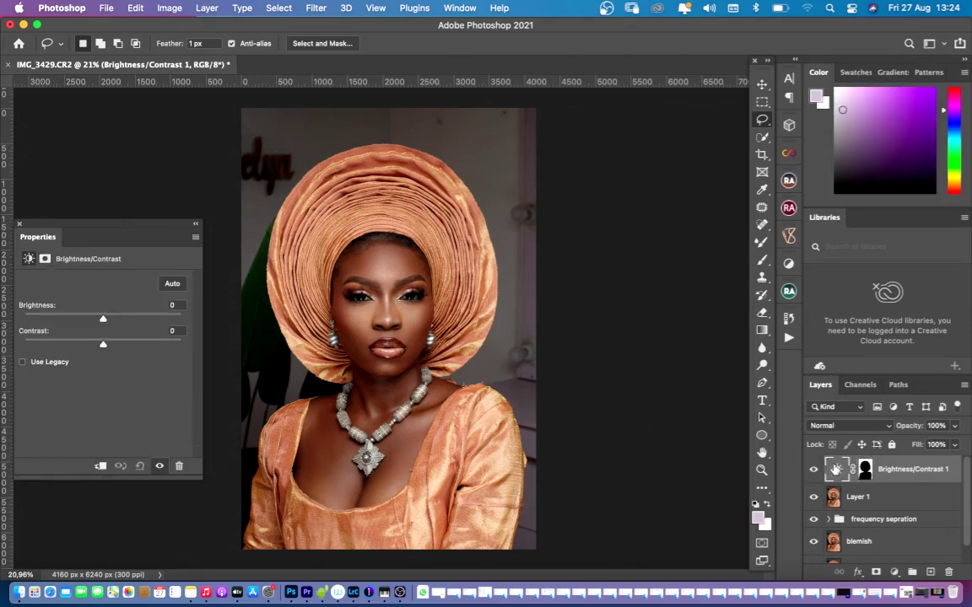
drag(100, 321, 108, 320)
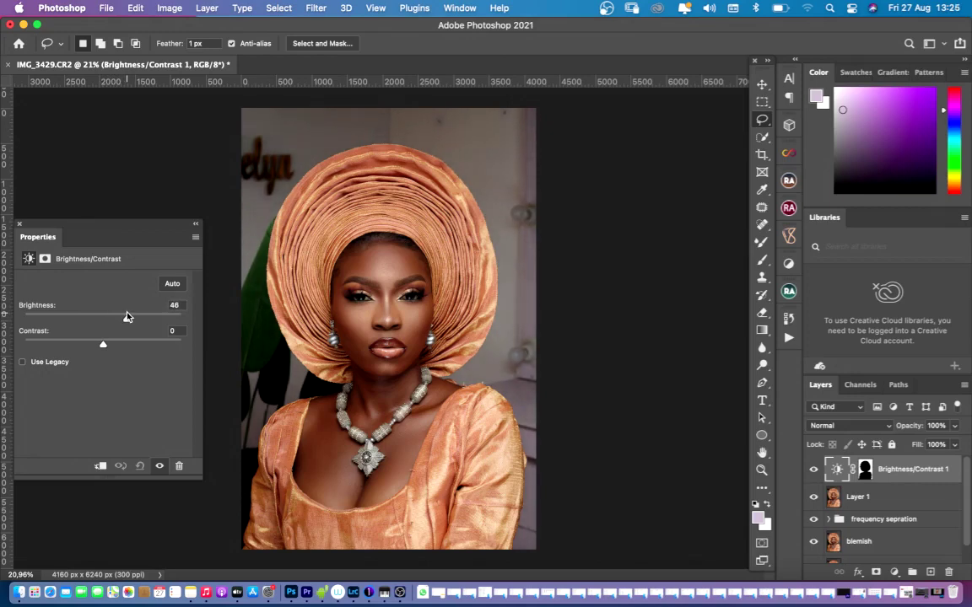
drag(130, 316, 123, 318)
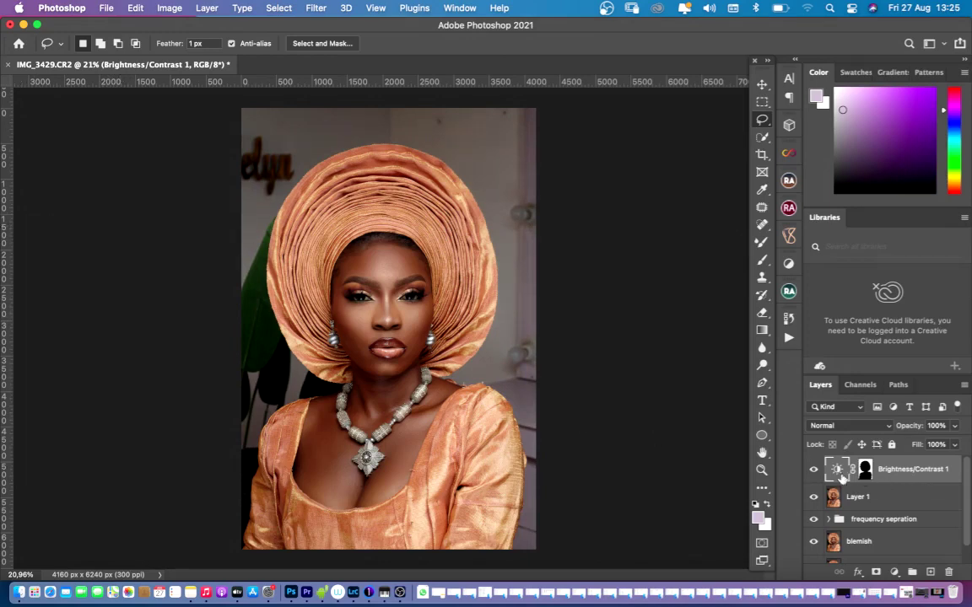
- Toggle the Brightness/Contrast adjustment off and on to compare the background before and after
click(813, 470)
click(814, 472)
click(813, 471)
click(813, 471)
click(813, 471)
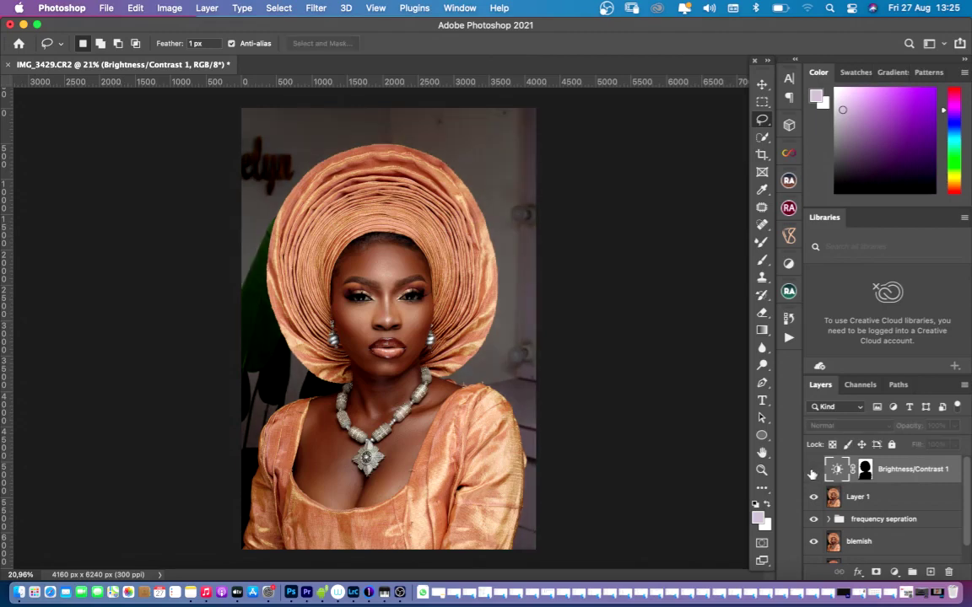
click(812, 472)
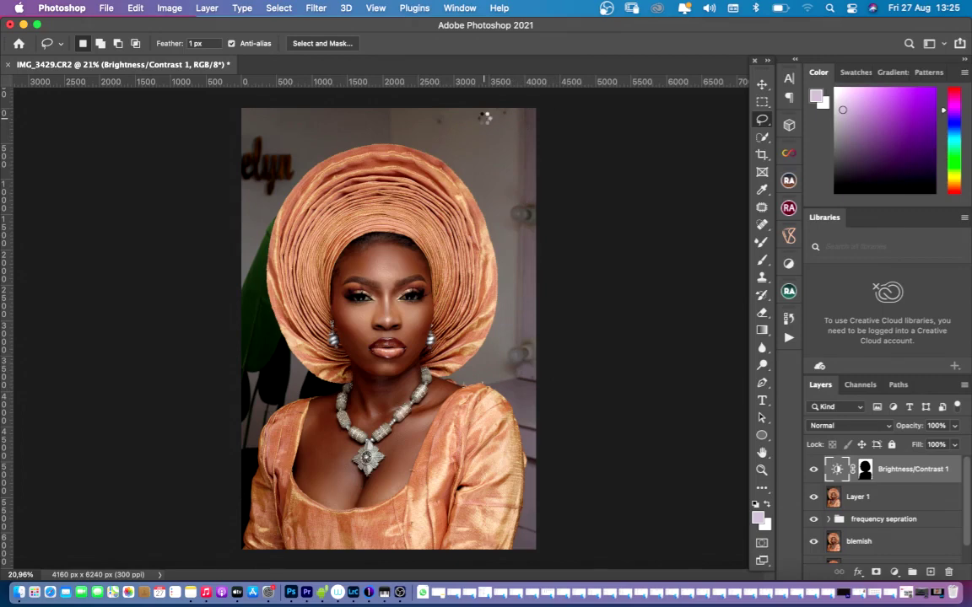
- Stamp all visible layers into a new merged layer and patch away the mark on the wall above the headwrap
key(super+alt+shift+e)
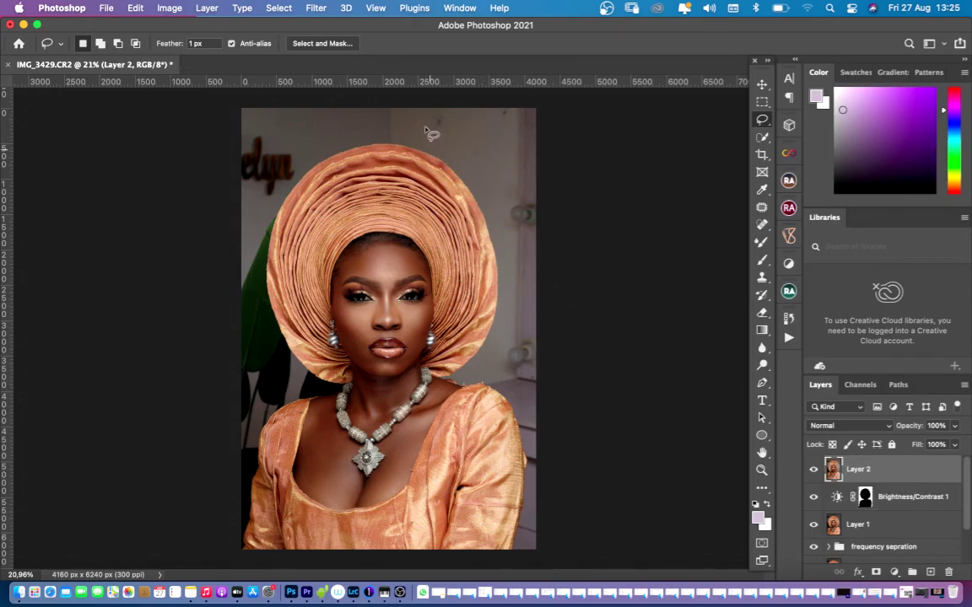
mouse_move(446, 123)
mouse_down()
mouse_move(437, 114)
mouse_move(427, 135)
mouse_move(444, 125)
mouse_move(439, 110)
mouse_up()
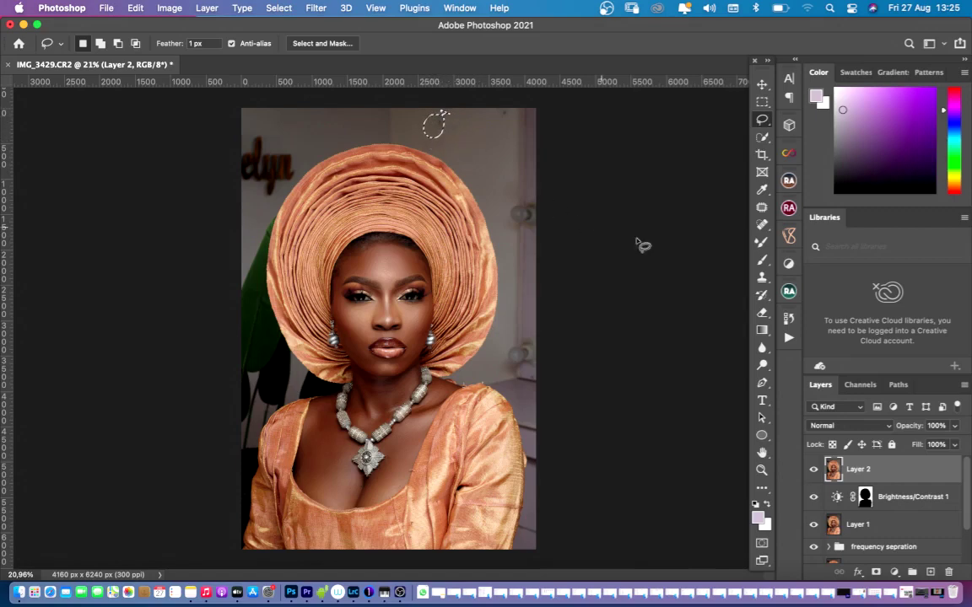
click(762, 208)
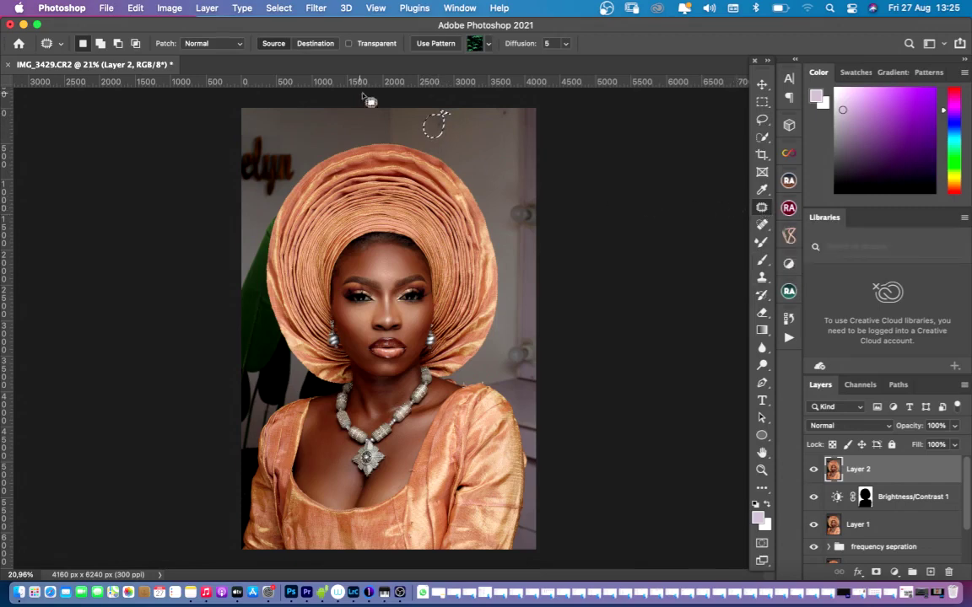
drag(435, 131, 465, 136)
key(super+d)
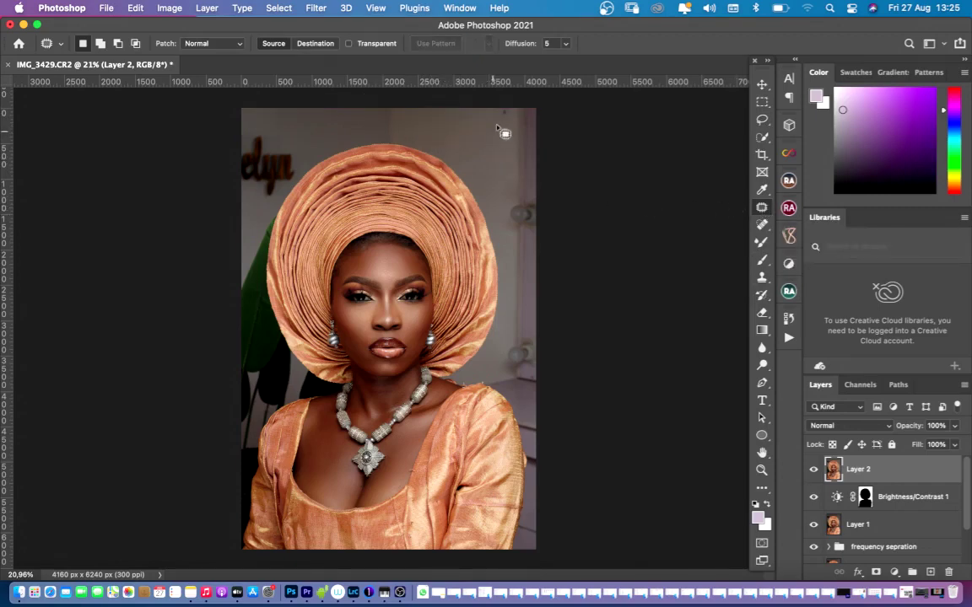
- Patch out the small mark, the vertical edge and the corner remnant in the upper-right background using clean wall
mouse_move(502, 97)
mouse_down()
mouse_move(500, 129)
mouse_move(510, 117)
mouse_move(493, 95)
mouse_move(477, 123)
mouse_up()
key(super+d)
mouse_move(502, 185)
mouse_down()
mouse_move(514, 229)
mouse_move(548, 227)
mouse_move(573, 187)
mouse_move(569, 138)
mouse_move(535, 135)
mouse_move(512, 158)
mouse_move(503, 154)
mouse_up()
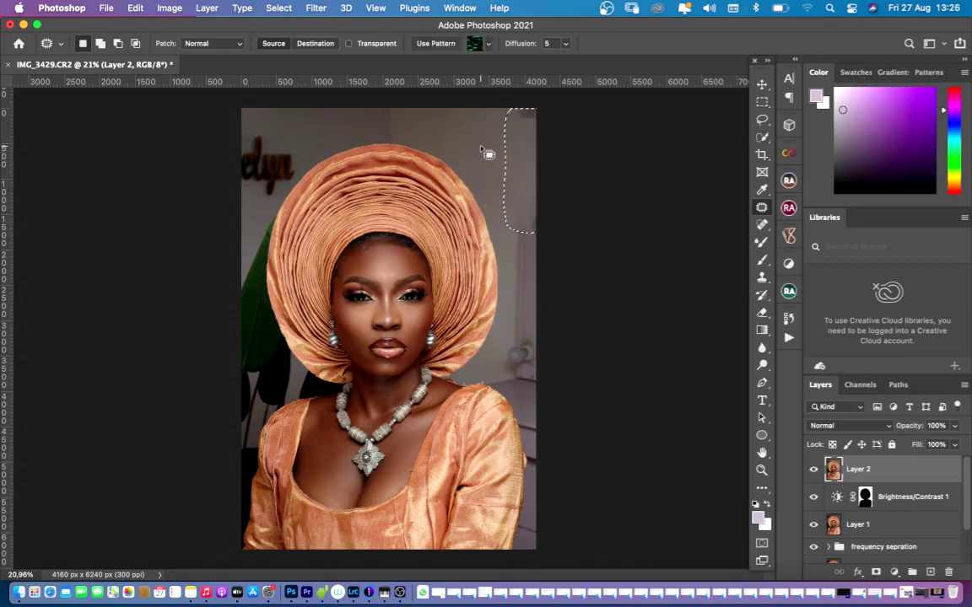
click(481, 147)
mouse_move(528, 114)
mouse_down()
mouse_move(525, 104)
mouse_move(506, 108)
mouse_move(493, 87)
mouse_move(468, 98)
mouse_up()
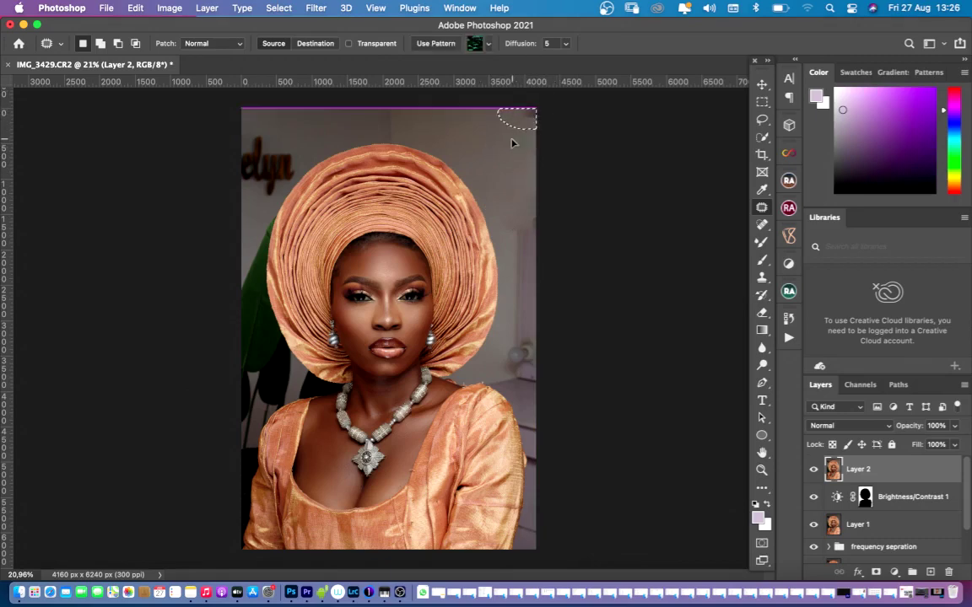
drag(511, 139, 510, 142)
- Patch out the light fixtures and vertical edge along the right side of the background, beside the headwrap
click(523, 179)
mouse_move(547, 210)
mouse_down()
mouse_move(515, 241)
mouse_move(523, 305)
mouse_move(550, 293)
mouse_move(562, 257)
mouse_move(550, 211)
mouse_up()
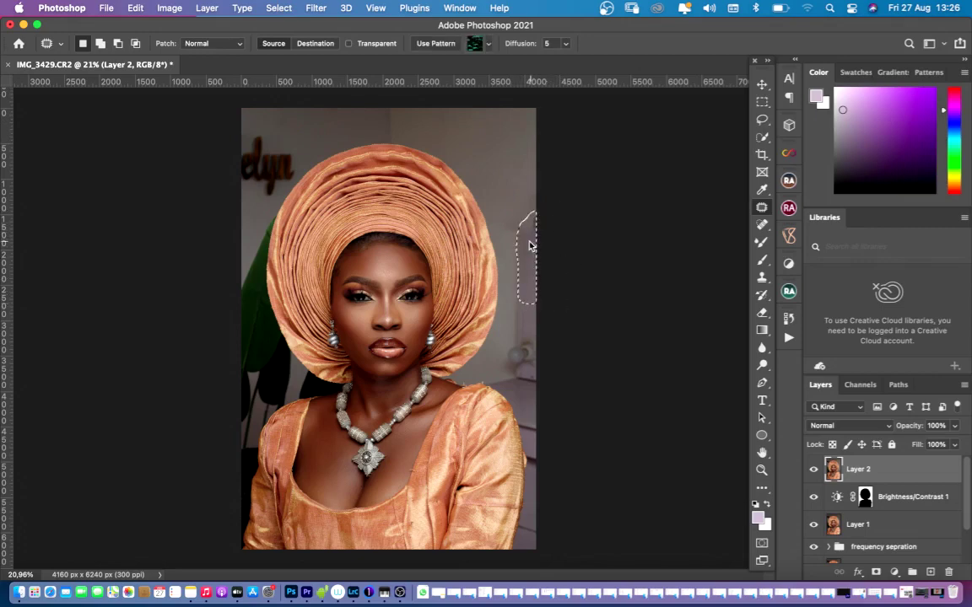
drag(533, 260, 531, 179)
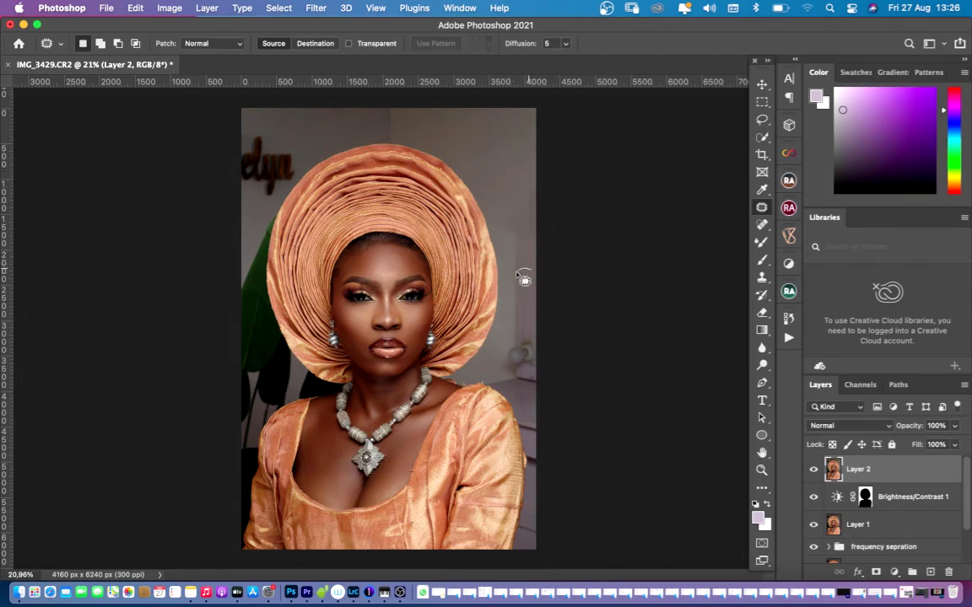
mouse_move(531, 271)
mouse_down()
mouse_move(508, 337)
mouse_move(516, 370)
mouse_move(543, 355)
mouse_move(566, 276)
mouse_move(549, 216)
mouse_move(531, 293)
mouse_move(523, 184)
mouse_up()
key(super+d)
mouse_move(535, 353)
mouse_down()
mouse_move(498, 349)
mouse_move(504, 373)
mouse_move(536, 374)
mouse_move(553, 347)
mouse_move(542, 317)
mouse_move(522, 321)
mouse_move(516, 334)
mouse_move(494, 160)
mouse_up()
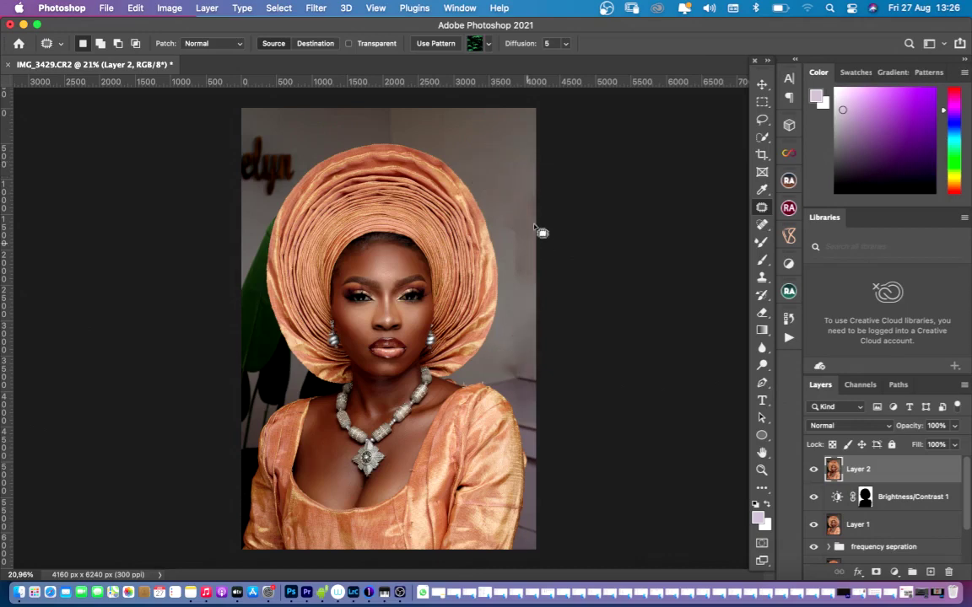
- Patch the remaining uneven wall areas right of the headwrap, down to just above the sofa
mouse_move(532, 193)
mouse_down()
mouse_move(514, 196)
mouse_move(511, 245)
mouse_up()
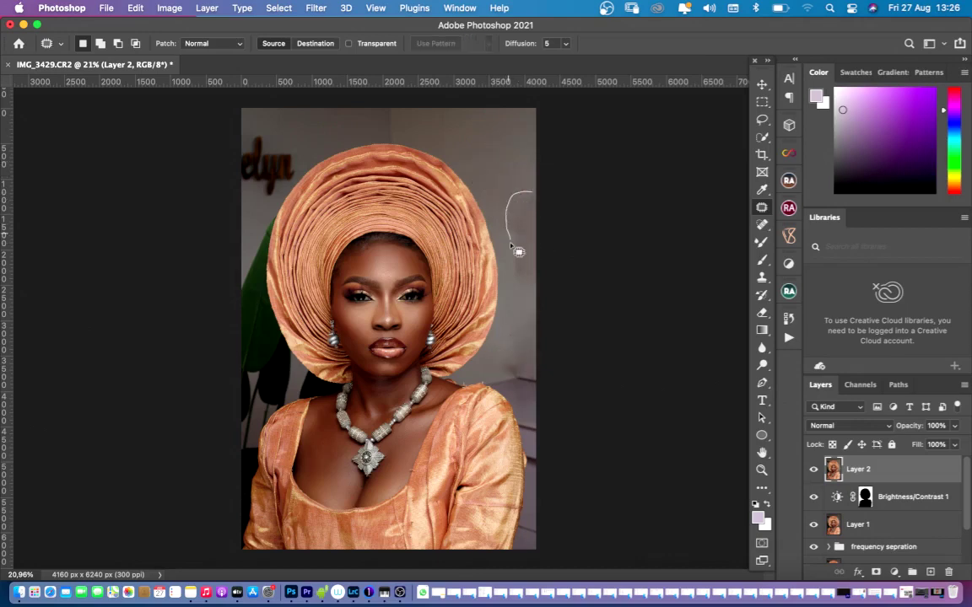
mouse_move(520, 291)
mouse_down()
mouse_move(534, 226)
mouse_move(496, 150)
mouse_up()
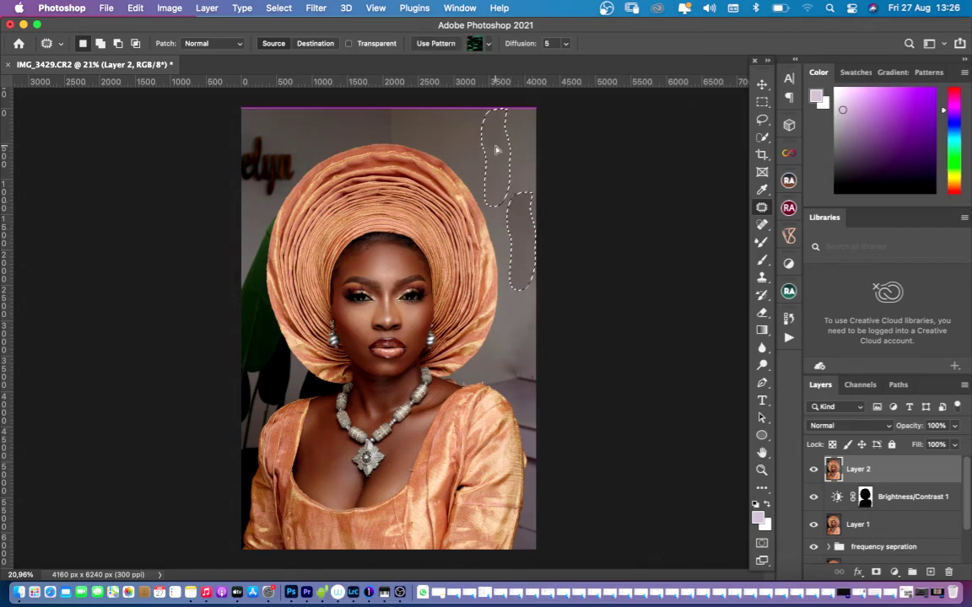
key(super+d)
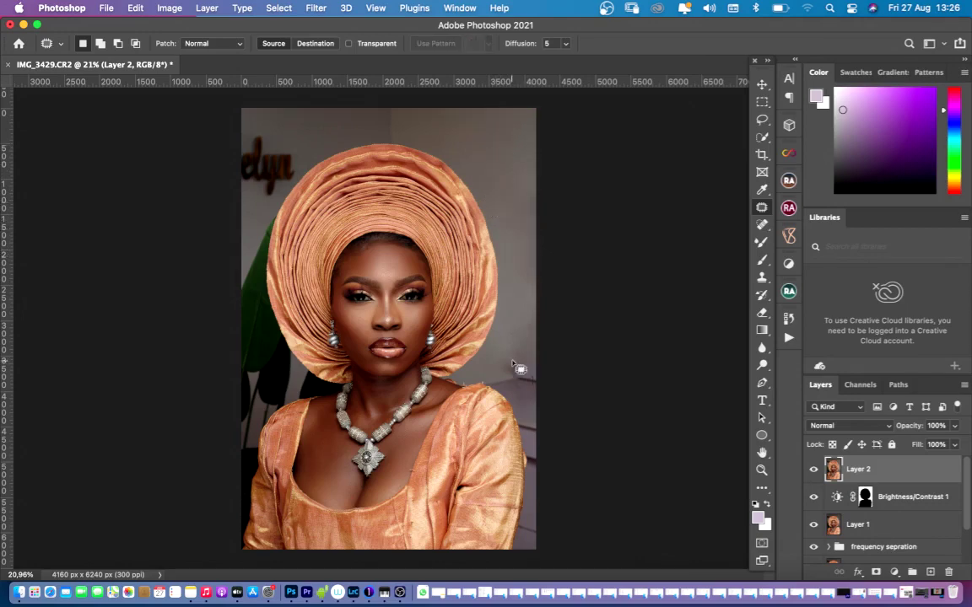
mouse_move(518, 348)
mouse_down()
mouse_move(529, 347)
mouse_move(523, 309)
mouse_up()
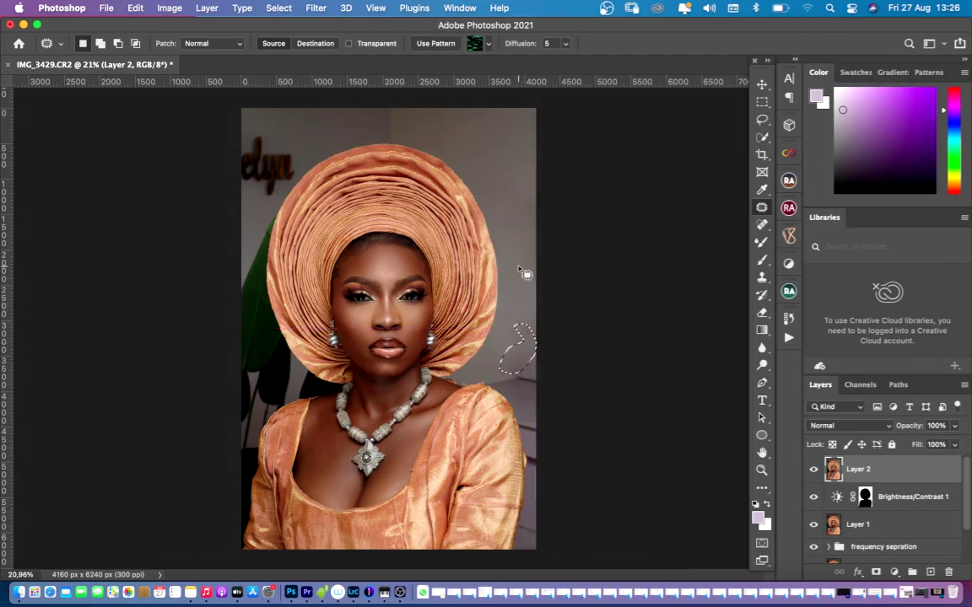
key(super+d)
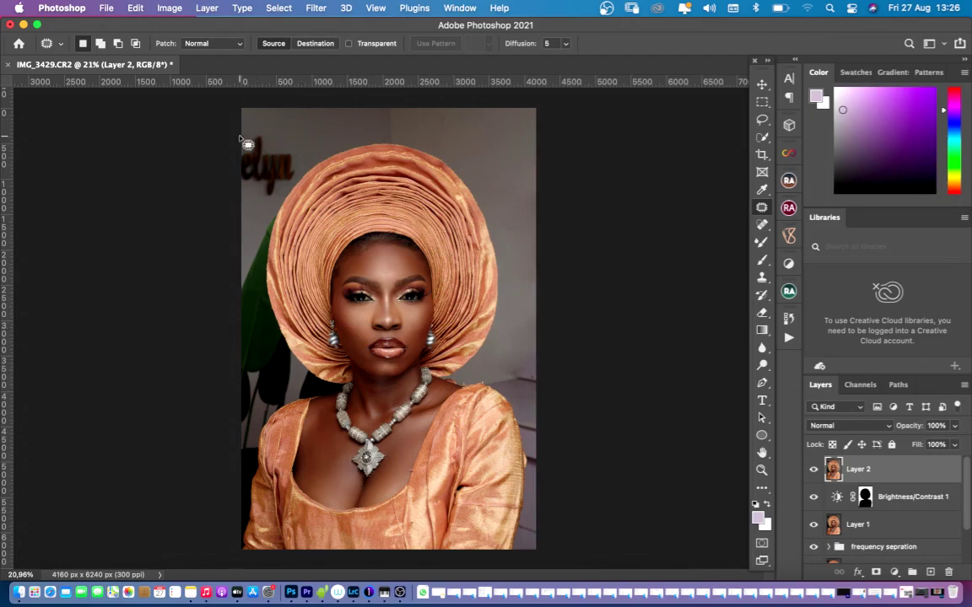
- Patch the sign lettering and its leftover colour at the left edge out of the wall, using clean wall areas
mouse_move(242, 132)
mouse_down()
mouse_move(282, 136)
mouse_move(294, 151)
mouse_move(296, 178)
mouse_move(249, 209)
mouse_up()
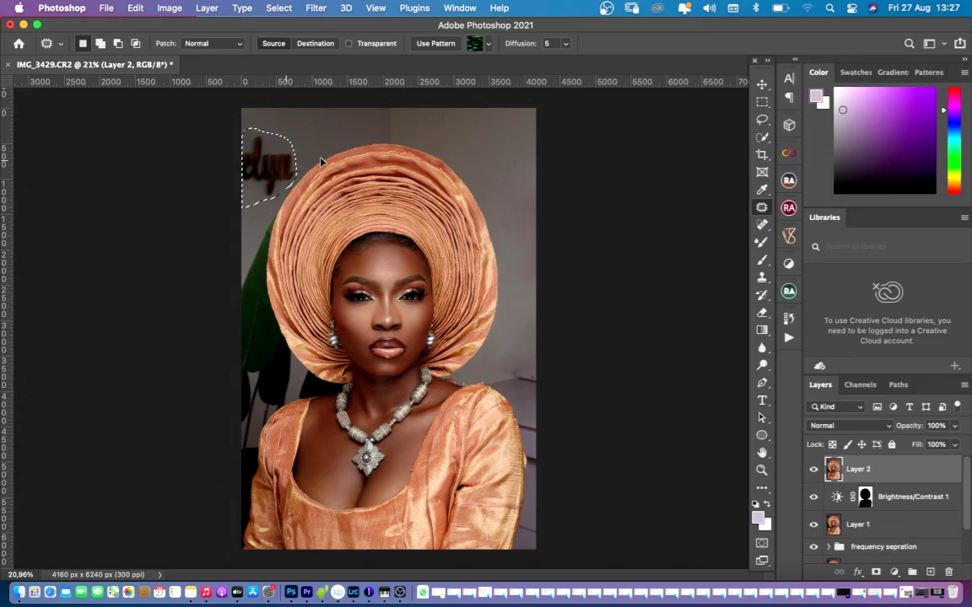
drag(266, 167, 500, 149)
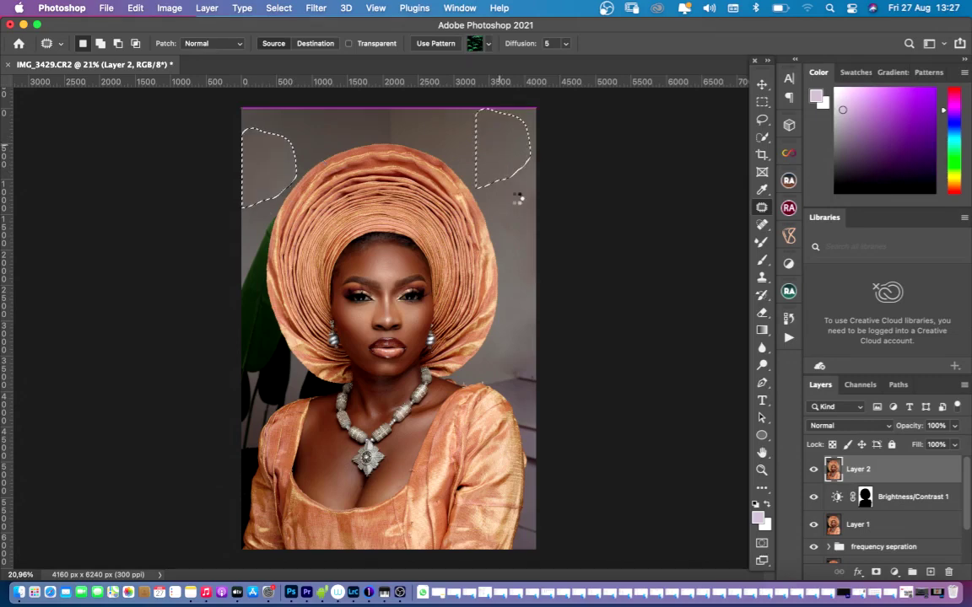
key(super+d)
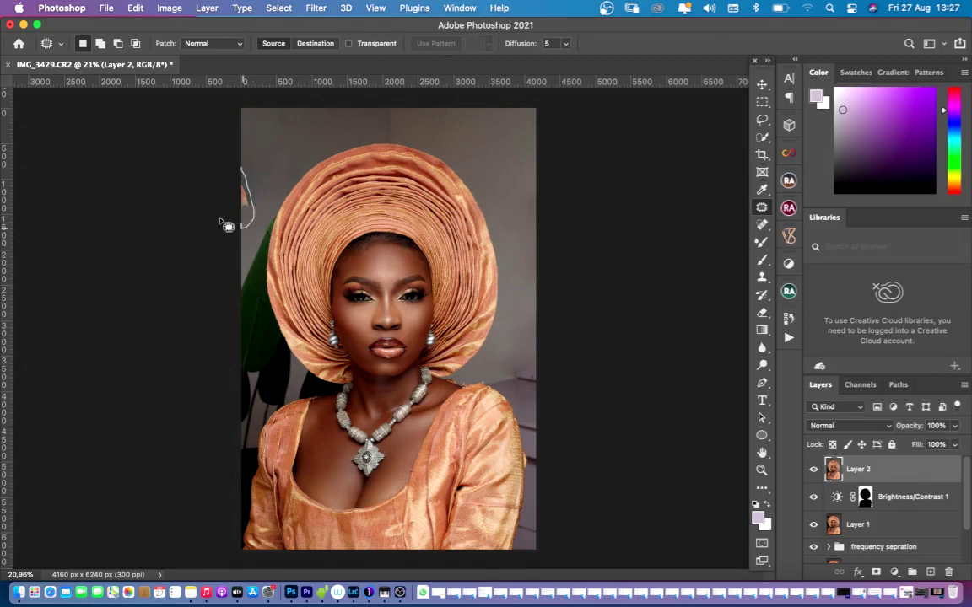
drag(220, 221, 290, 141)
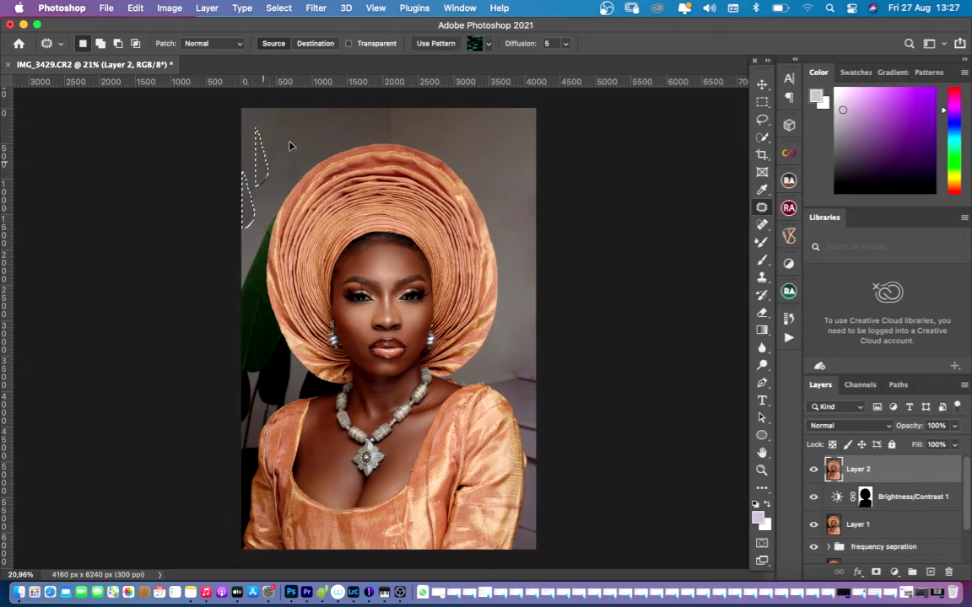
key(super+d)
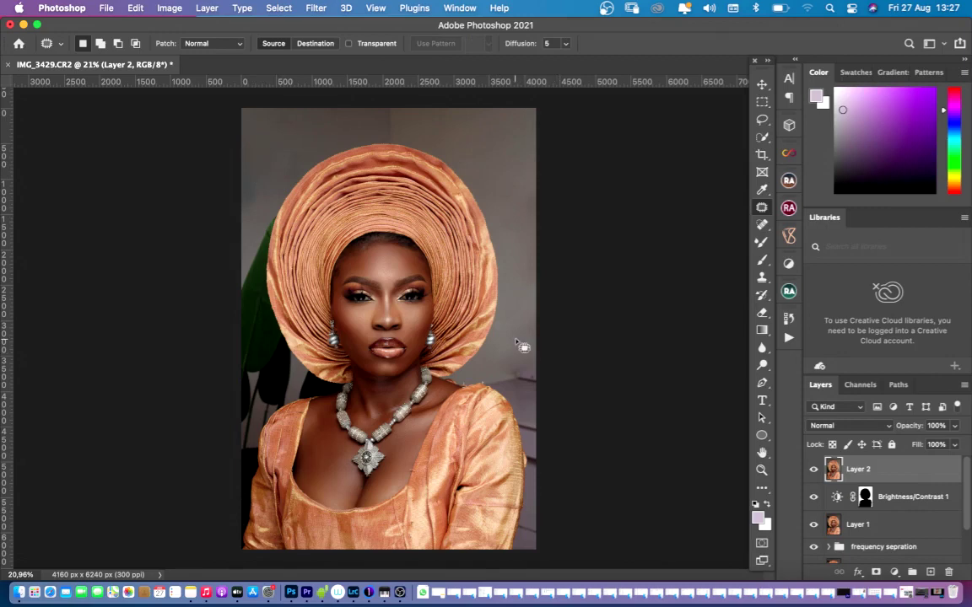
- Outline the blotchy wall area just above the sofa at the image's right edge and activate the Lasso tool
mouse_move(512, 361)
mouse_down()
mouse_move(511, 378)
mouse_move(540, 385)
mouse_move(531, 349)
mouse_move(511, 355)
mouse_move(520, 358)
mouse_up()
click(763, 120)
right_click(765, 121)
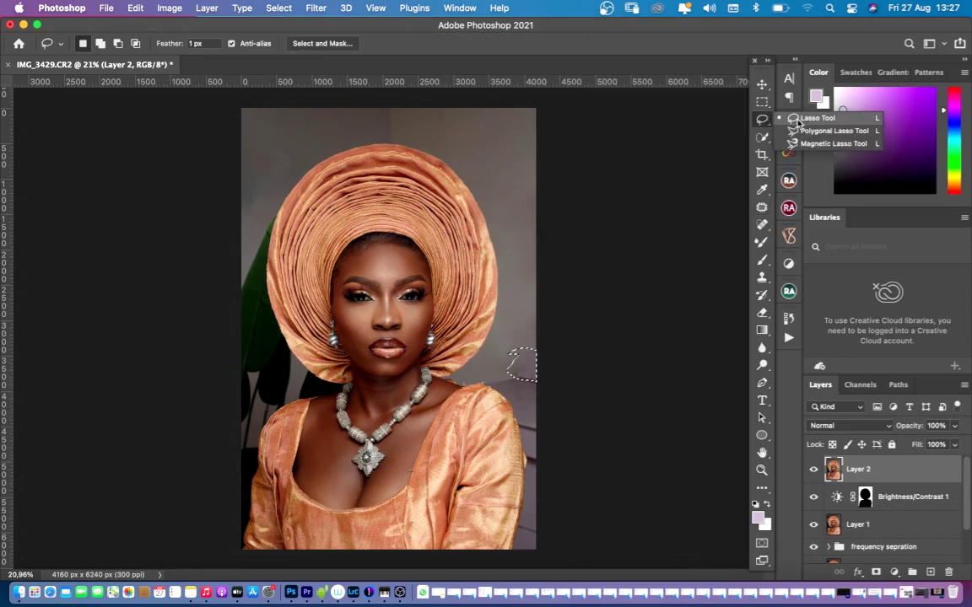
click(797, 121)
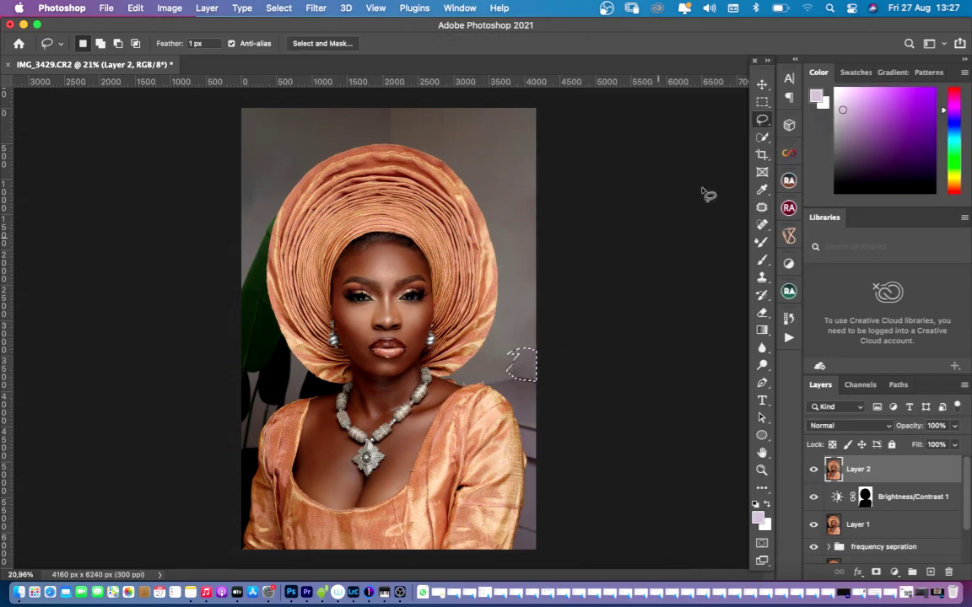
drag(758, 68, 760, 70)
click(765, 87)
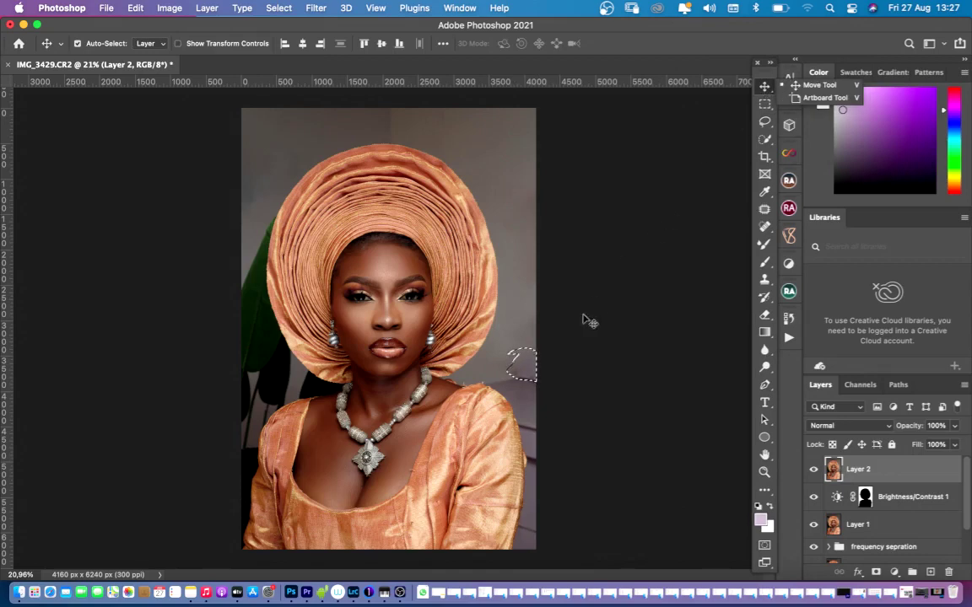
mouse_move(521, 361)
mouse_down()
mouse_move(513, 319)
mouse_move(509, 351)
mouse_move(524, 343)
mouse_move(527, 324)
mouse_up()
key(super+z)
key(super+z)
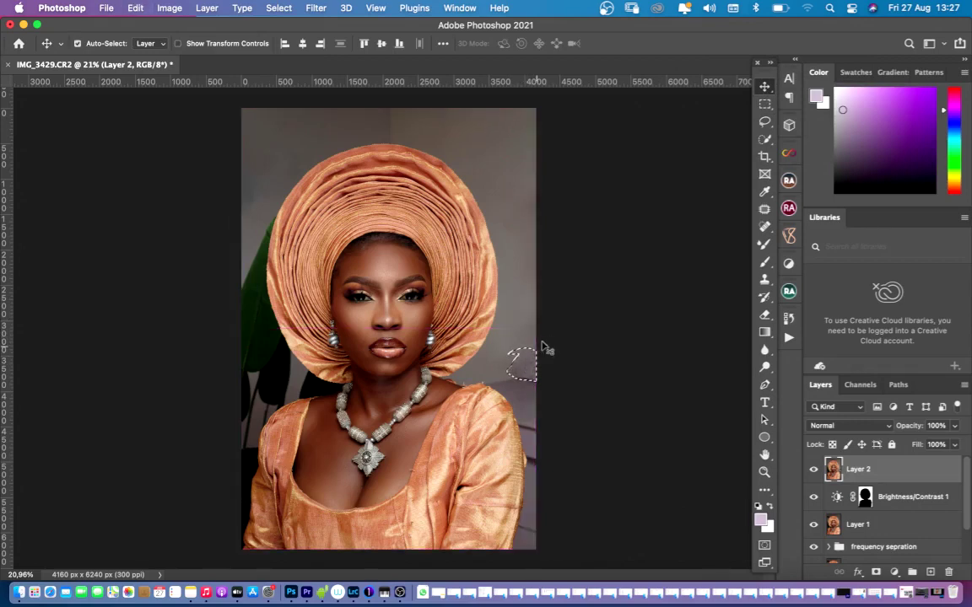
- Move the selection outline up to clean wall, copy that piece down over the blotch above the sofa and deselect
key(l)
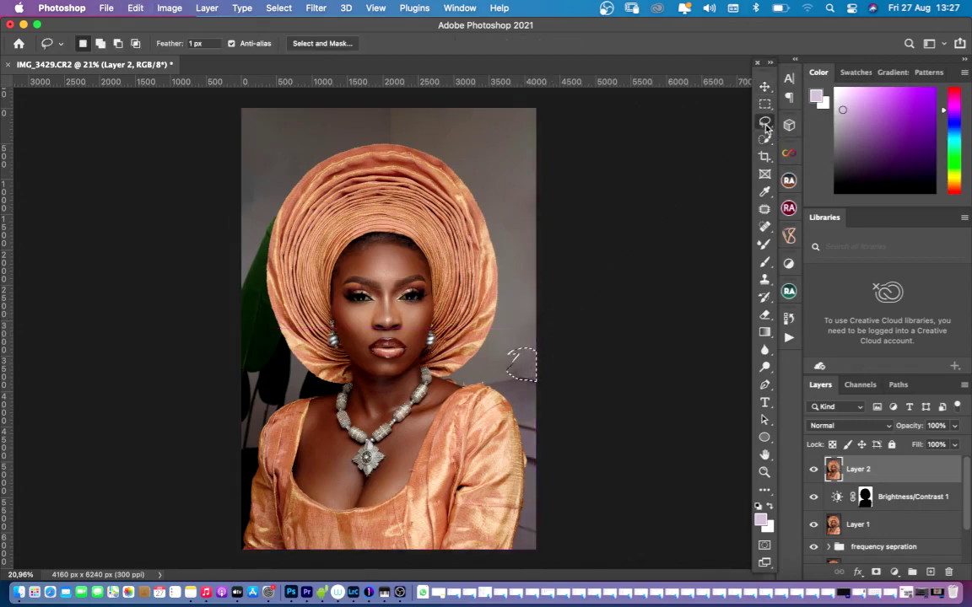
mouse_move(525, 377)
mouse_down()
mouse_move(516, 326)
mouse_move(517, 334)
mouse_up()
key(shift+alt)
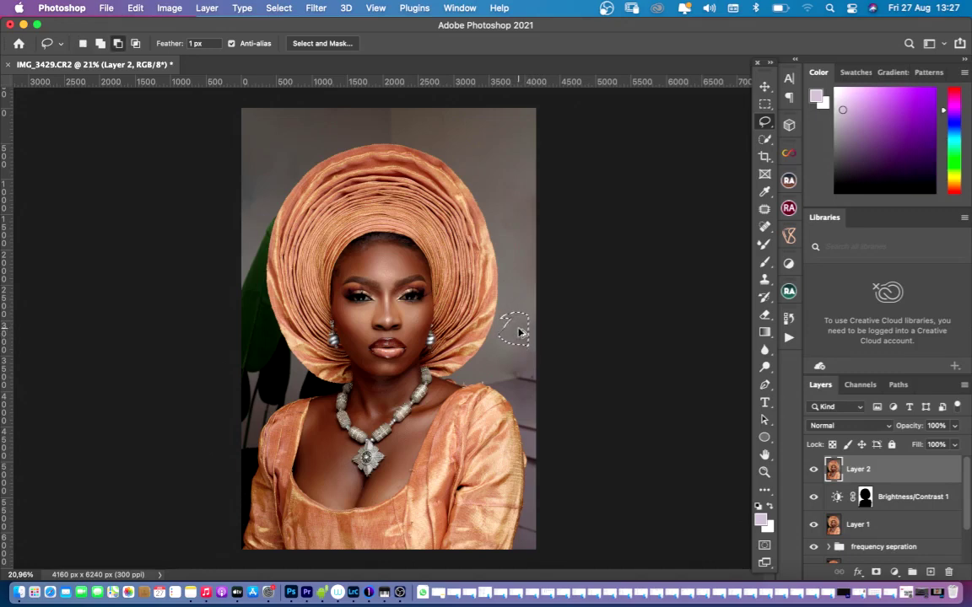
drag(516, 330, 523, 368)
key(super+d)
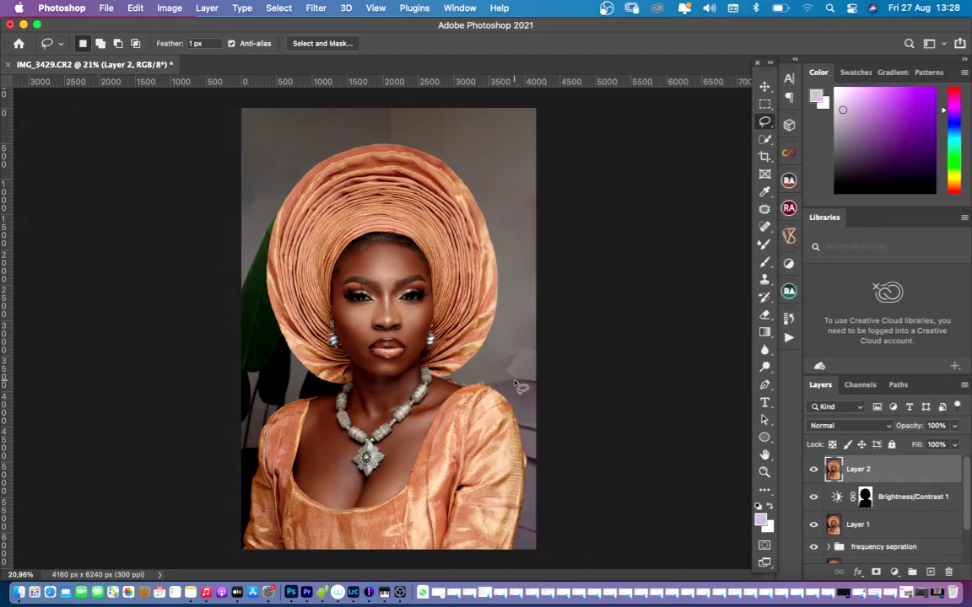
- Patch the copied piece above the sofa with smoother wall from higher up so it blends in
key(j)
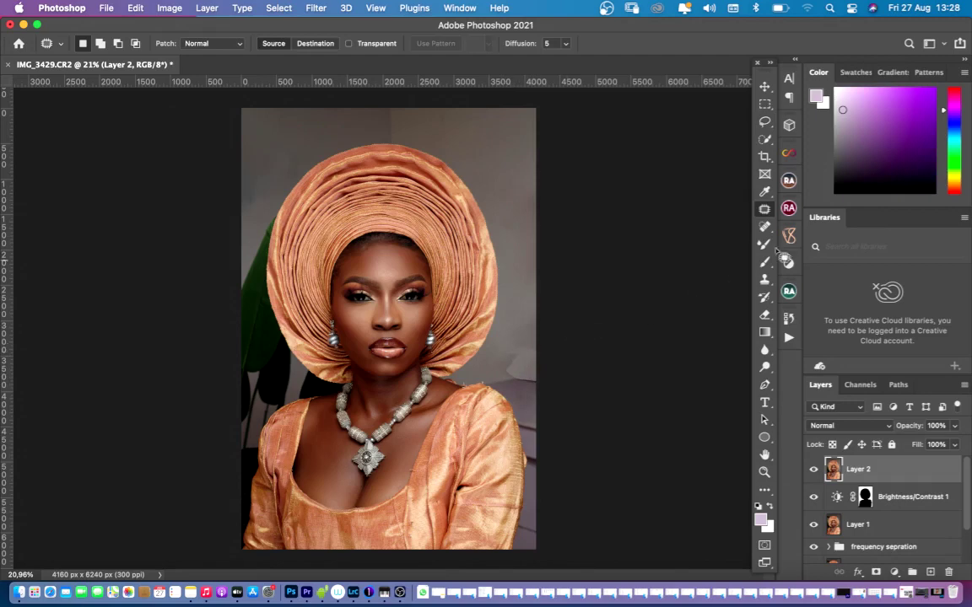
mouse_move(501, 345)
mouse_down()
mouse_move(497, 372)
mouse_move(516, 375)
mouse_move(522, 360)
mouse_move(506, 338)
mouse_move(501, 346)
mouse_move(522, 314)
mouse_move(517, 356)
mouse_move(536, 363)
mouse_move(541, 337)
mouse_move(521, 326)
mouse_move(493, 380)
mouse_move(521, 385)
mouse_move(527, 323)
mouse_move(516, 338)
mouse_move(522, 351)
mouse_move(540, 326)
mouse_move(536, 336)
mouse_move(523, 315)
mouse_move(520, 224)
mouse_up()
key(super+d)
key(super+d)
key(super+d)
key(super+d)
- Patch out the vertical wall line above the headwrap using the plain wall beside it
mouse_move(382, 110)
mouse_down()
mouse_move(391, 142)
mouse_move(403, 129)
mouse_move(400, 107)
mouse_move(385, 103)
mouse_move(419, 125)
mouse_move(390, 130)
mouse_up()
key(ctrl+d)
mouse_move(394, 135)
mouse_down()
mouse_move(423, 131)
mouse_move(402, 107)
mouse_move(425, 131)
mouse_move(448, 118)
mouse_move(430, 105)
mouse_move(435, 130)
mouse_move(444, 133)
mouse_move(452, 114)
mouse_move(473, 138)
mouse_up()
key(super+d)
- Patch the uneven tones on the wall at the upper left of the headwrap and switch to the Mixer Brush
scroll(425, 308, down, 1)
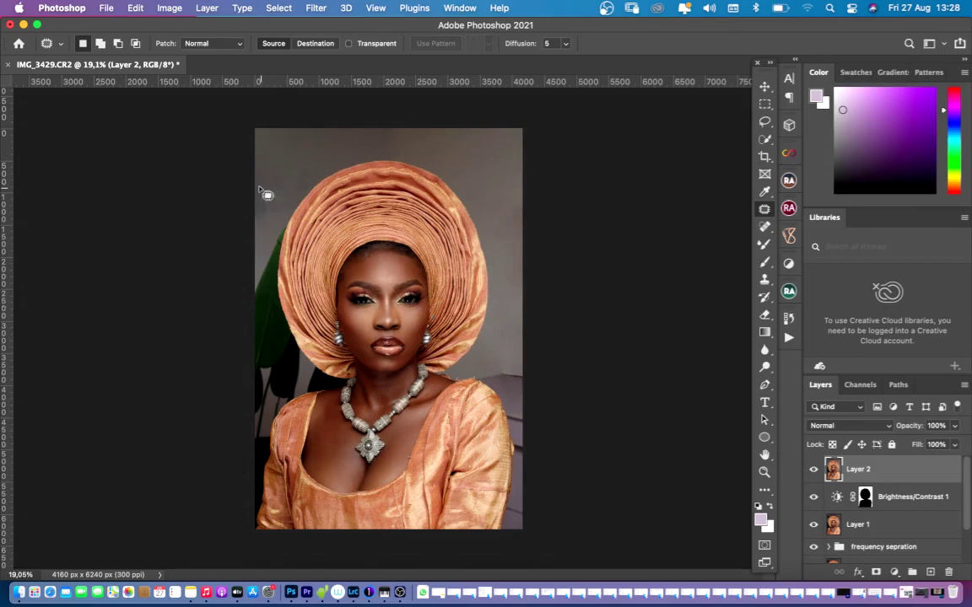
mouse_move(260, 189)
mouse_down()
mouse_move(253, 221)
mouse_move(263, 224)
mouse_move(281, 205)
mouse_move(292, 171)
mouse_up()
mouse_move(295, 129)
mouse_down()
mouse_move(292, 155)
mouse_move(315, 128)
mouse_up()
drag(300, 145, 299, 181)
key(super+d)
key(b)
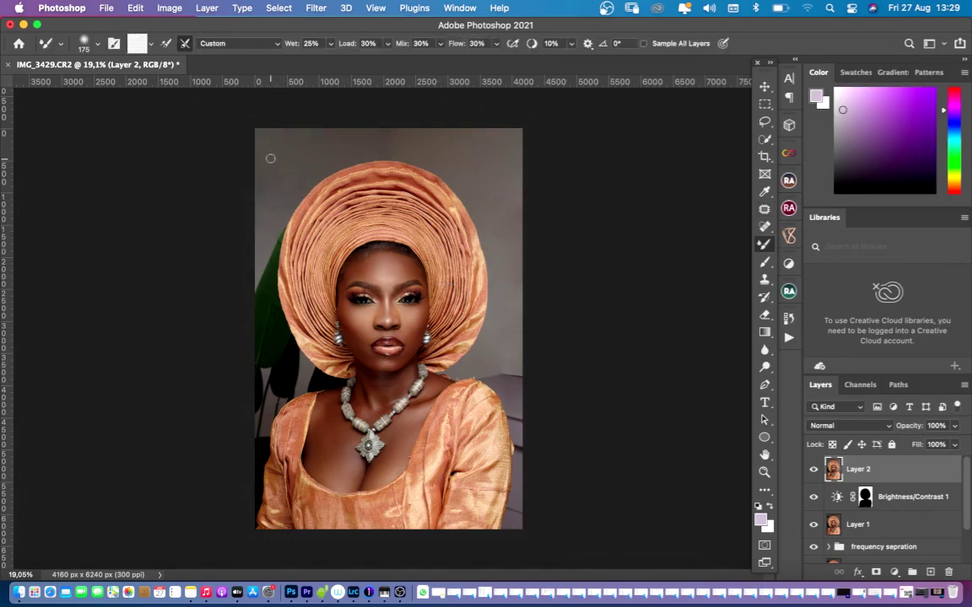
- Enlarge the Mixer Brush to 500 and blend the uneven wall tones around the headwrap
key(bracketright)
key(bracketright)
key(bracketright)
key(bracketright)
key(bracketright)
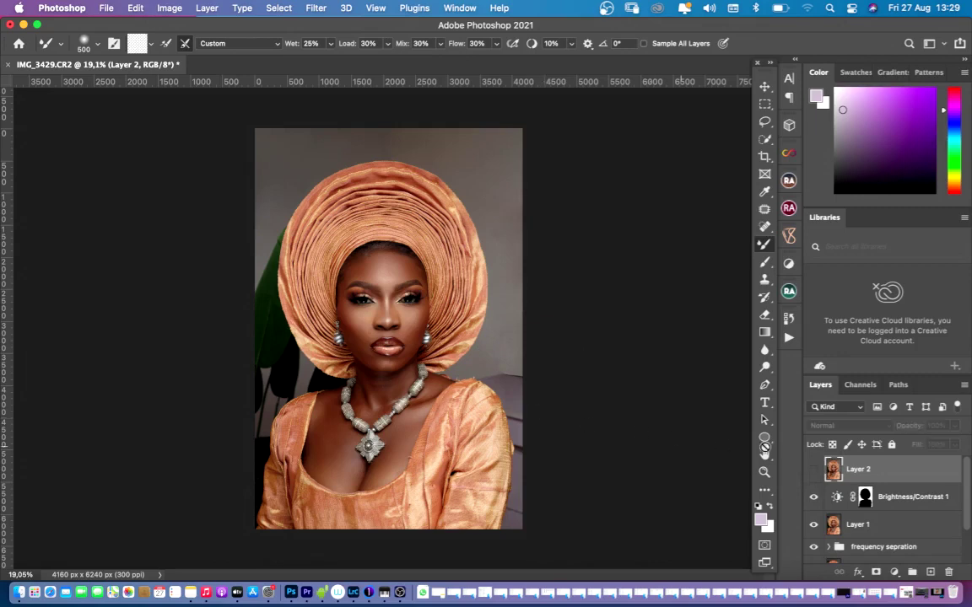
- Compare the background with and without the wall cleanup by toggling Layer 2's visibility, leaving the layer visible
click(813, 471)
click(813, 470)
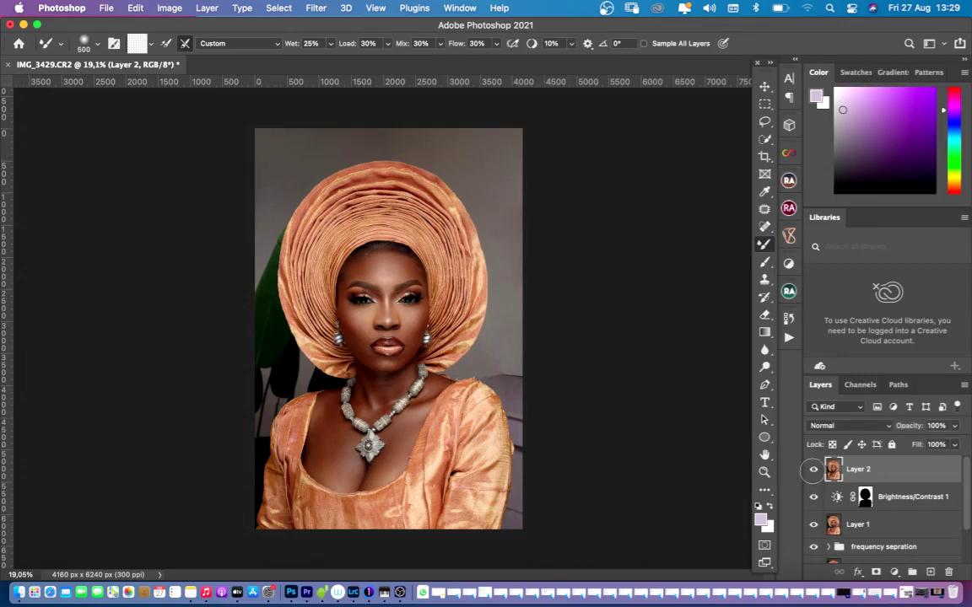
key(super+minus)
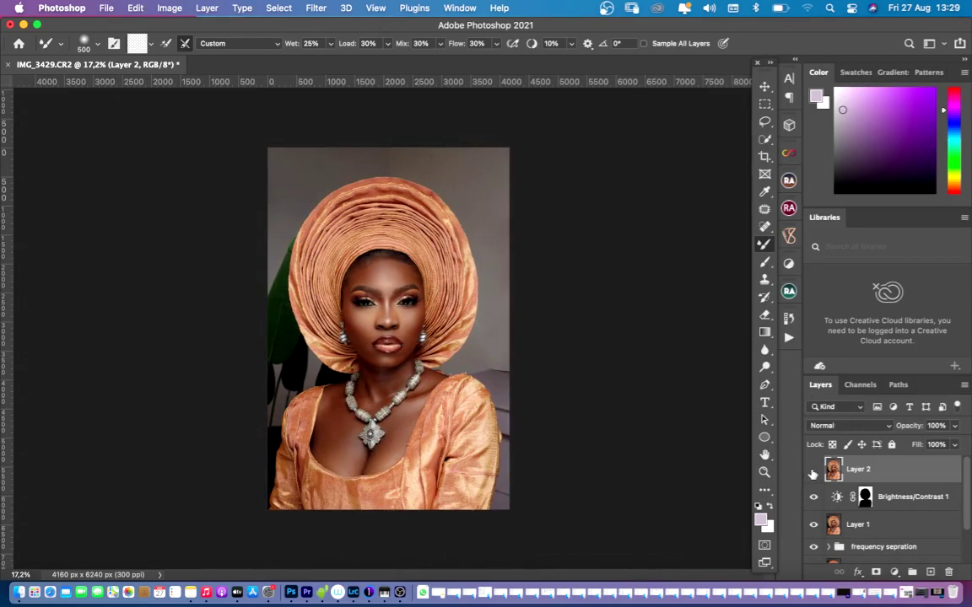
click(814, 472)
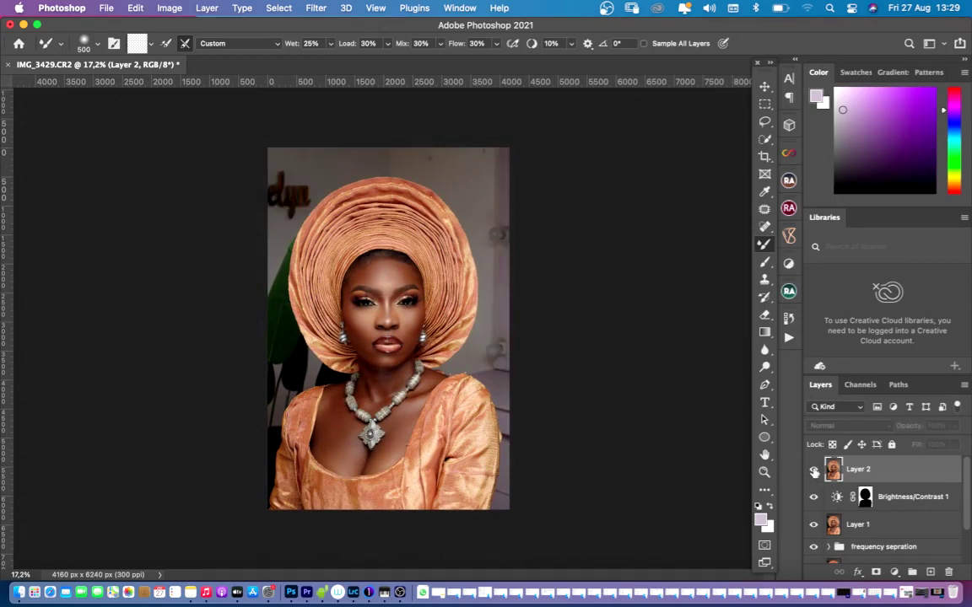
click(814, 472)
click(814, 472)
click(814, 472)
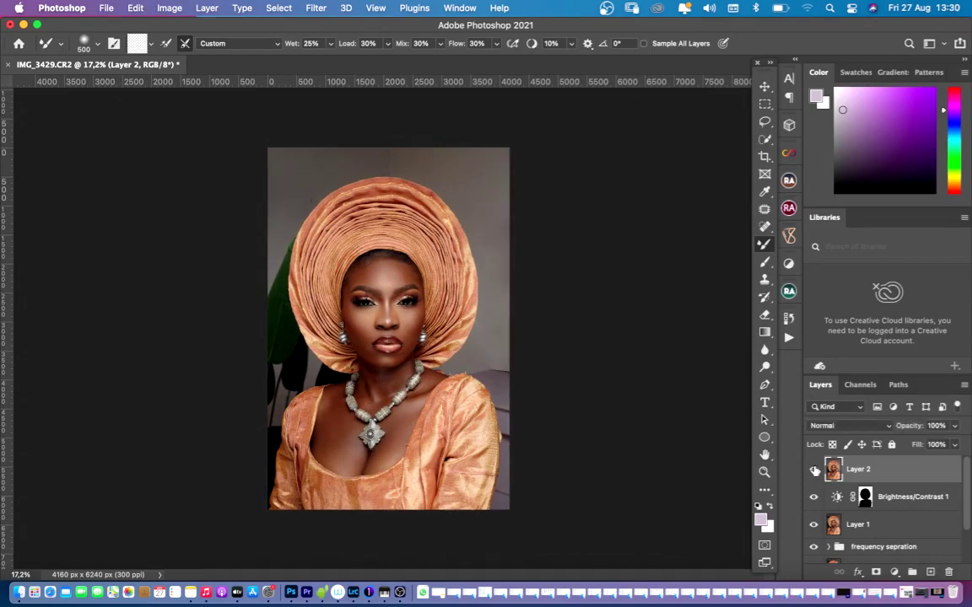
click(814, 471)
click(814, 471)
click(813, 472)
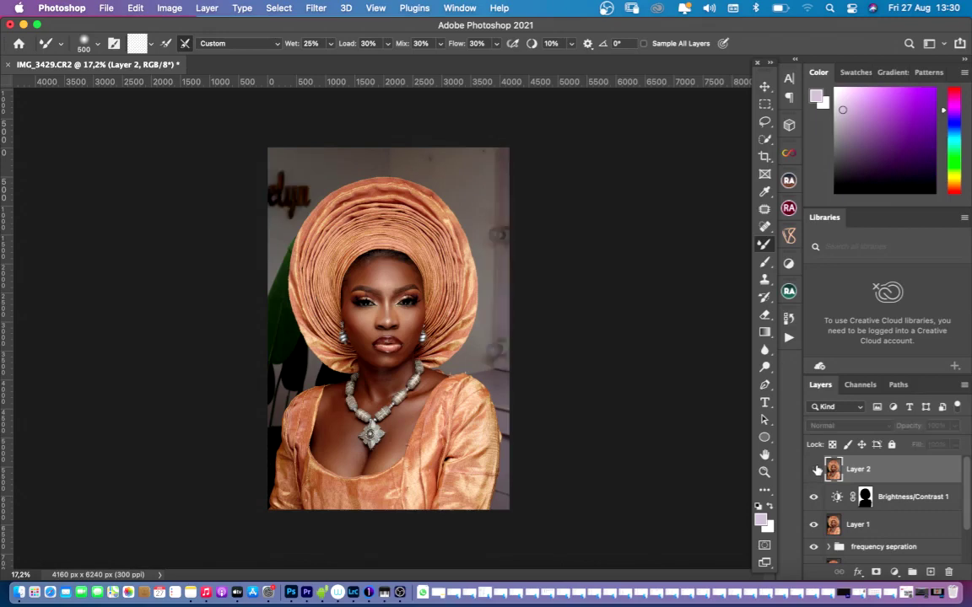
click(814, 472)
click(814, 470)
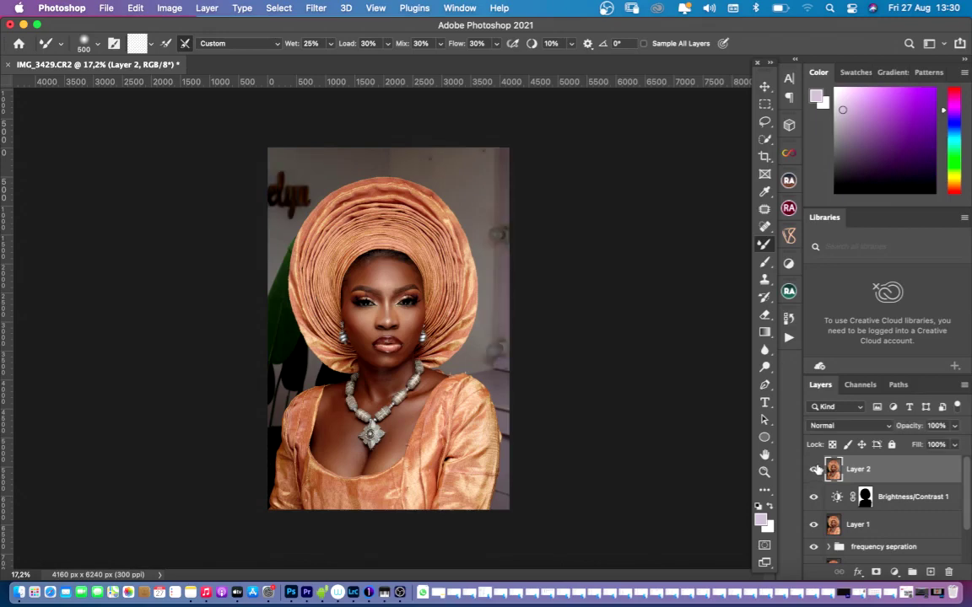
click(813, 470)
click(815, 470)
click(815, 470)
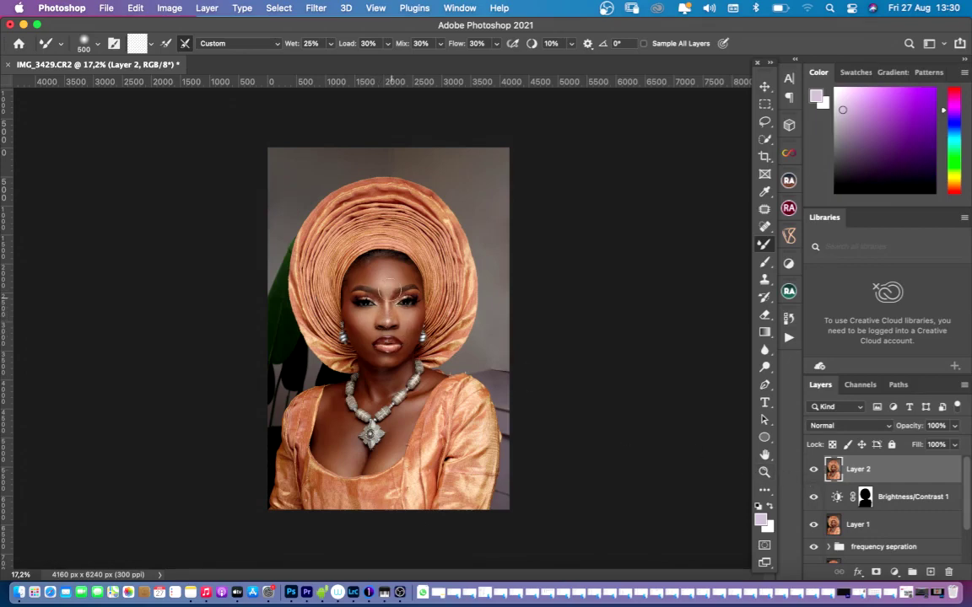
- Add a Curves adjustment above Layer 2, pull its midtones slightly down to darken the image, and name it burn
scroll(387, 286, up, 4)
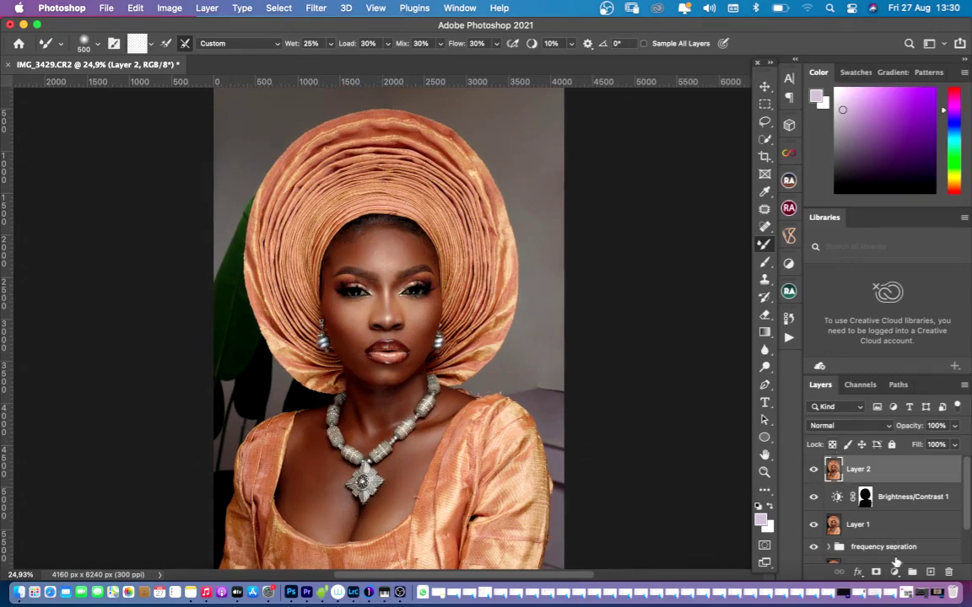
click(895, 571)
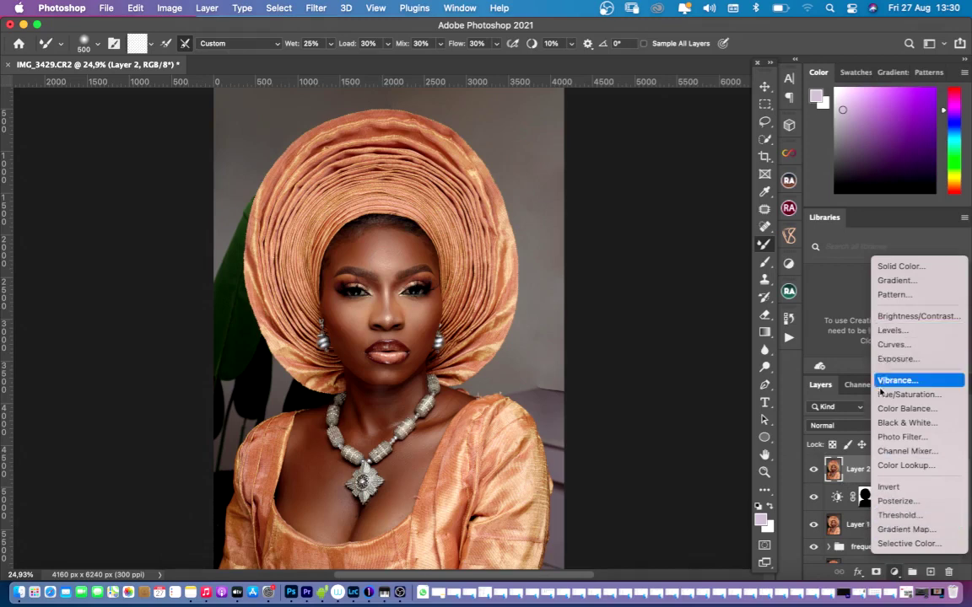
click(884, 345)
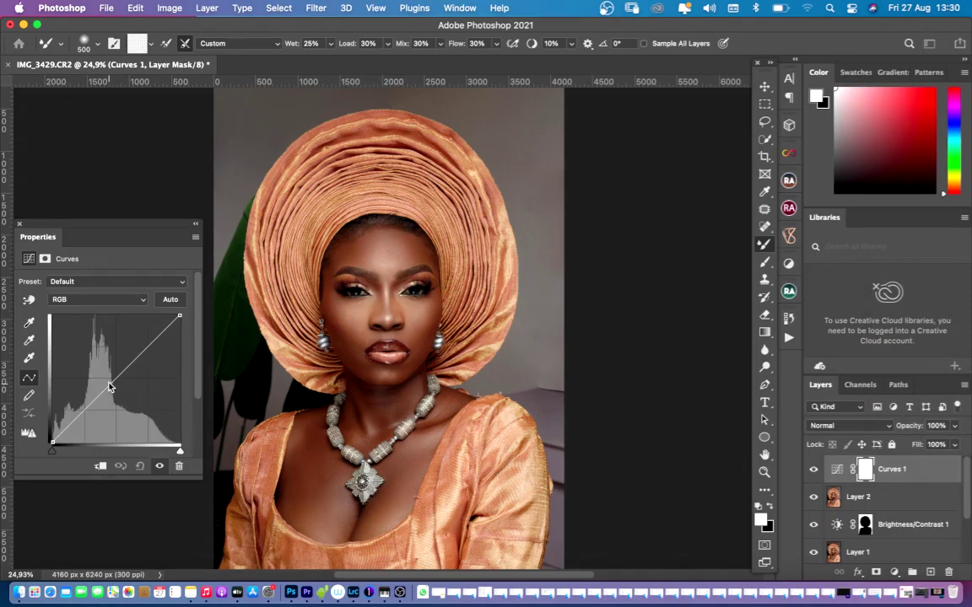
click(113, 378)
drag(114, 380, 118, 384)
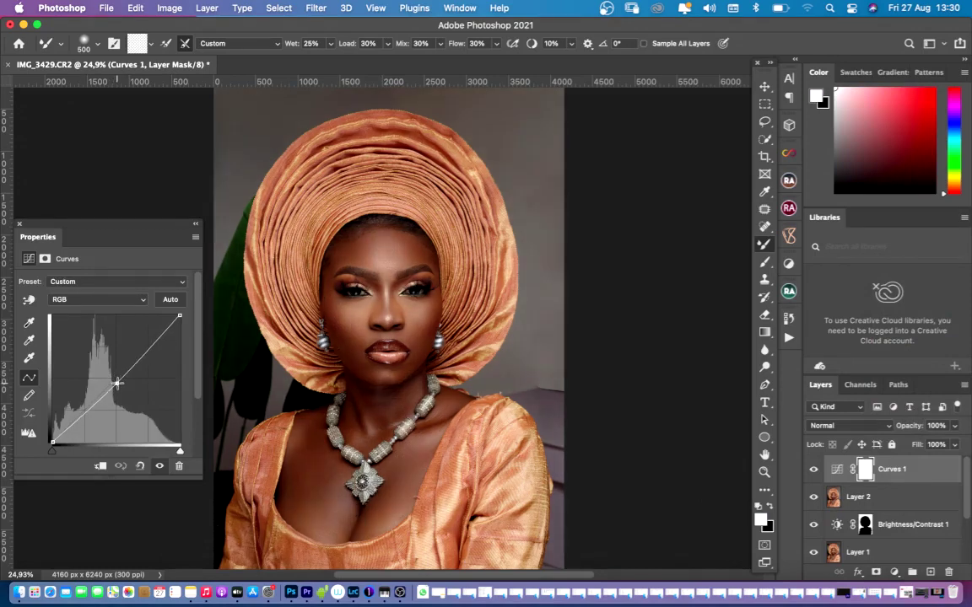
click(19, 226)
double_click(894, 470)
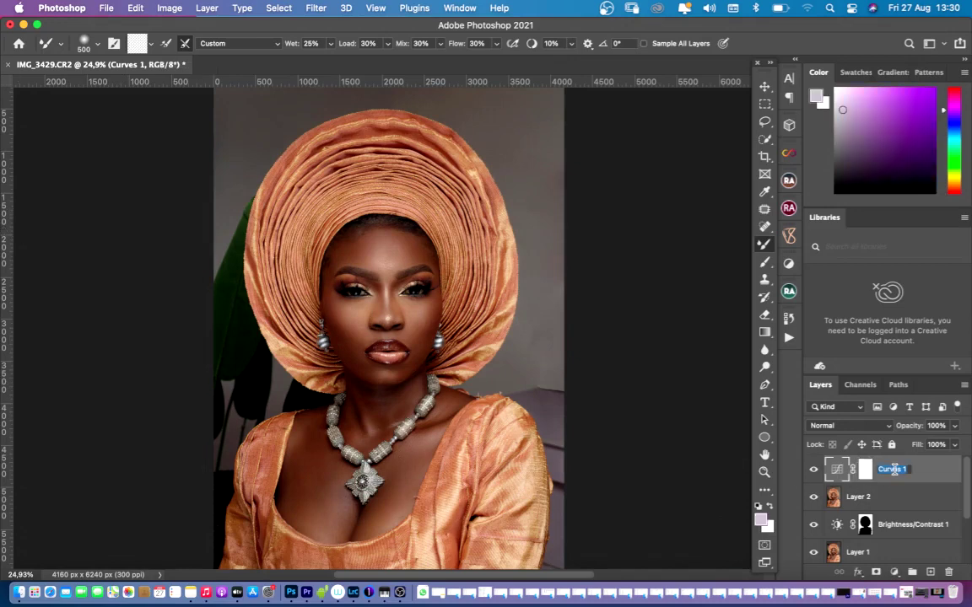
text(burn)
key(Return)
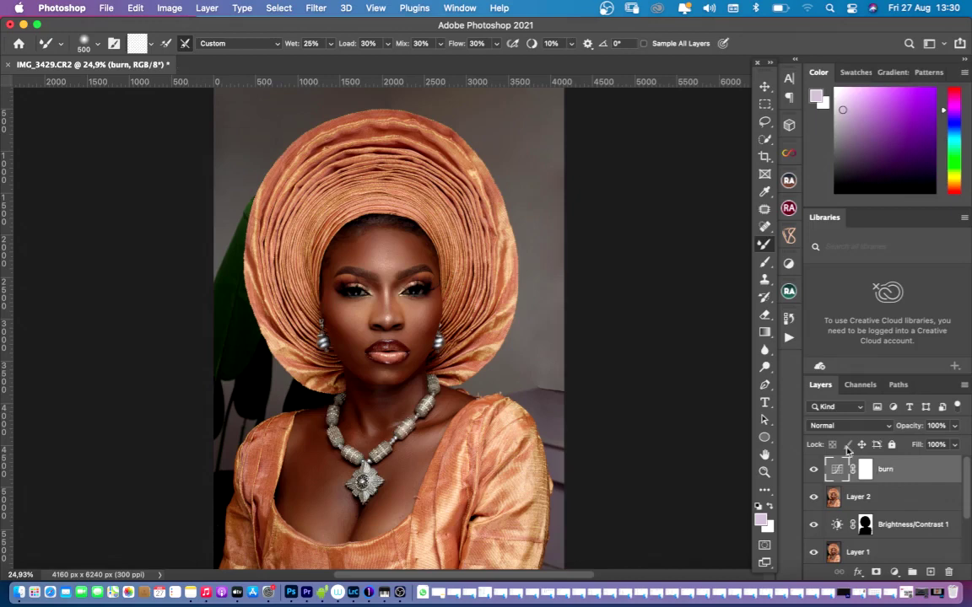
- Add a second Curves adjustment above burn, raise its midtones to brighten the image, and name it dodge
click(894, 572)
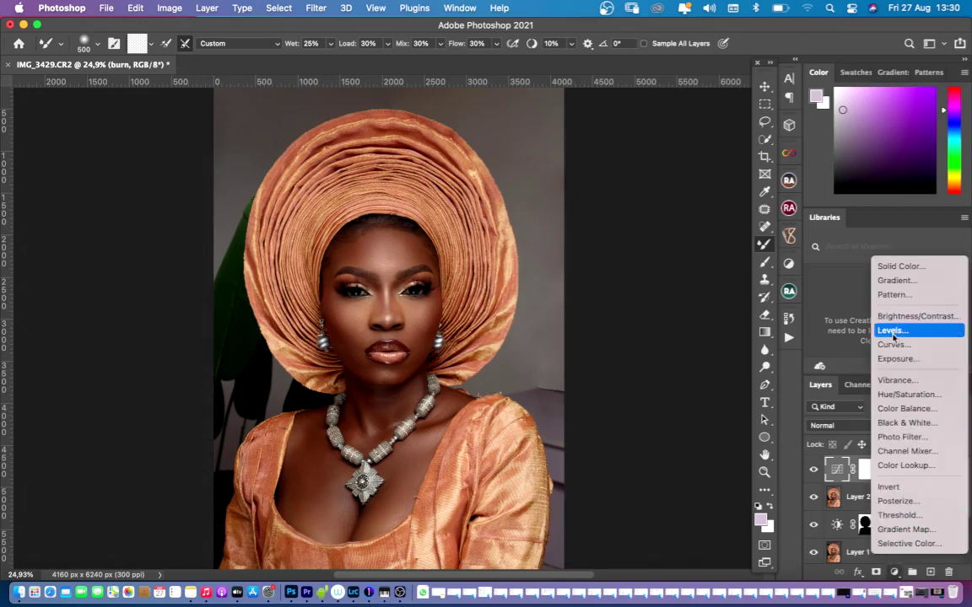
click(892, 345)
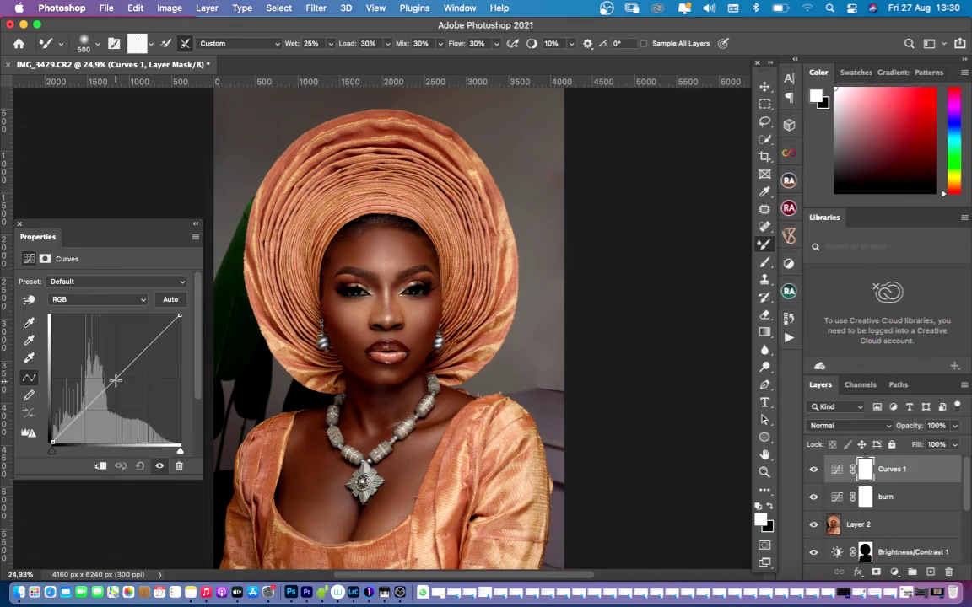
drag(116, 380, 108, 375)
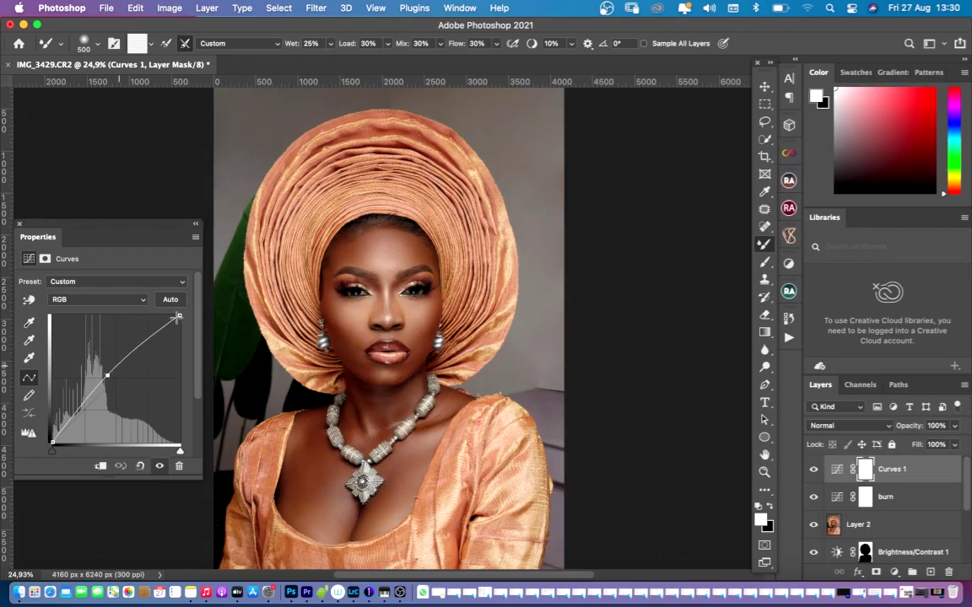
double_click(894, 470)
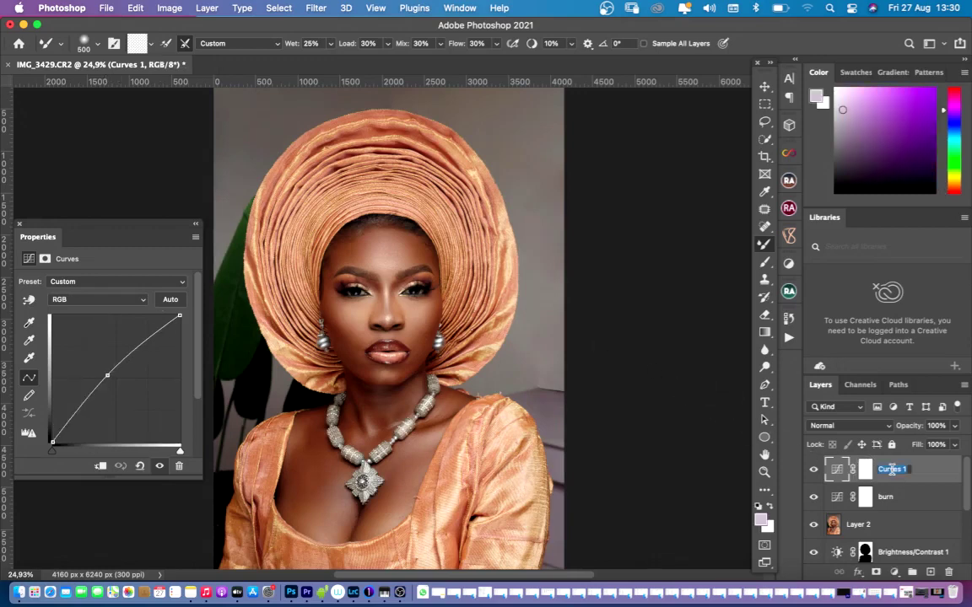
text(dodge)
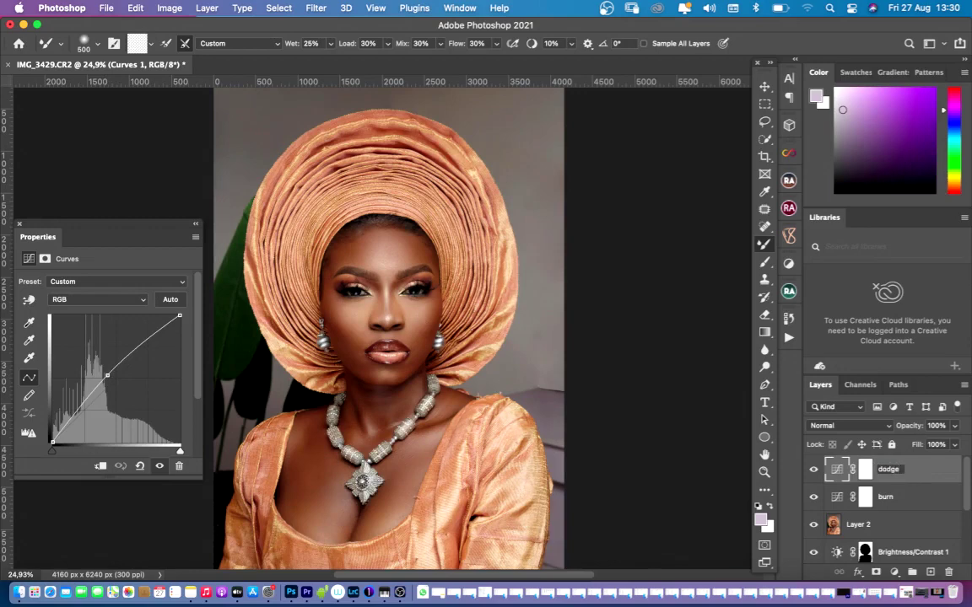
key(Return)
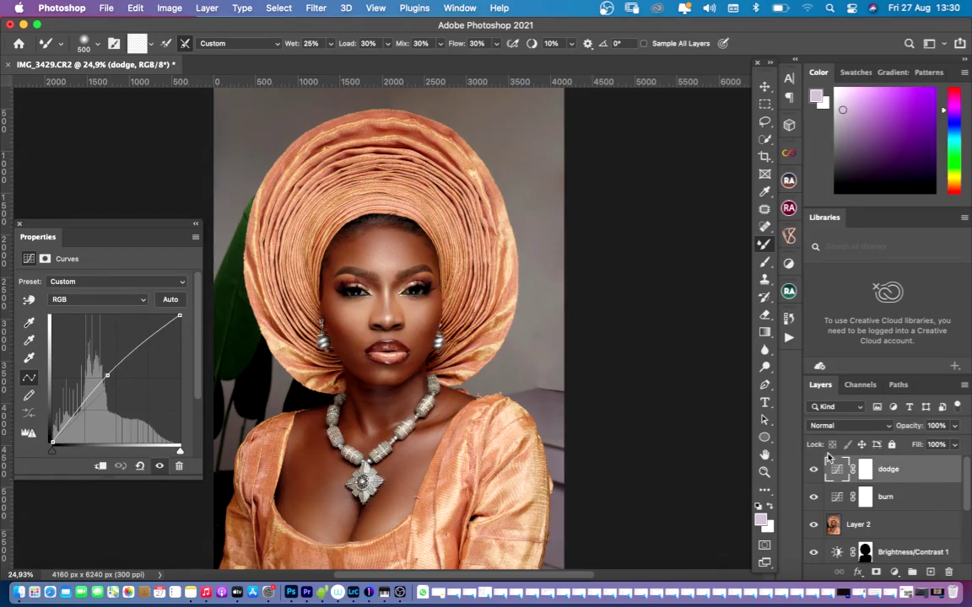
- Invert the masks of the burn and dodge layers to black so both adjustments are hidden
click(864, 499)
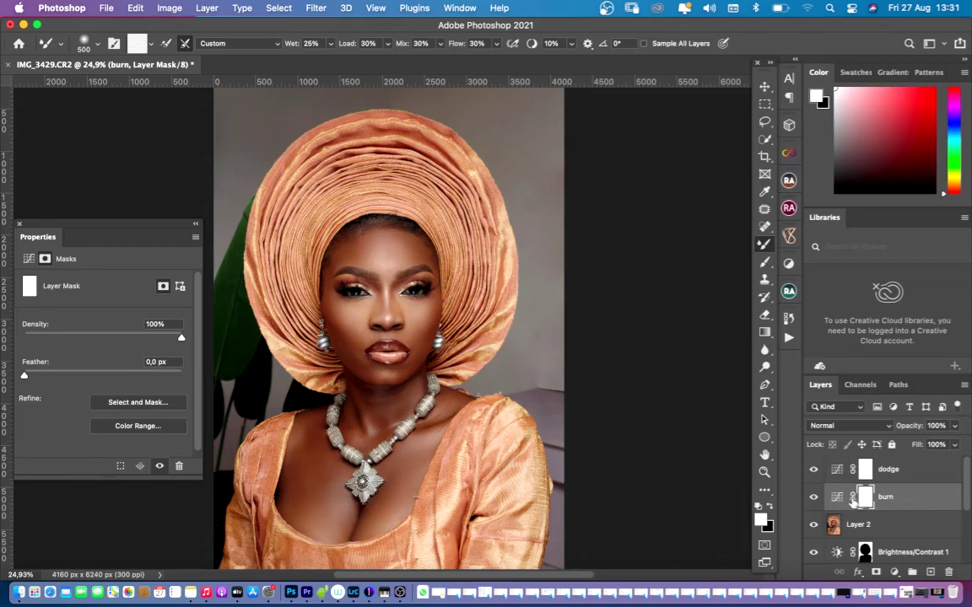
key(super+i)
click(865, 469)
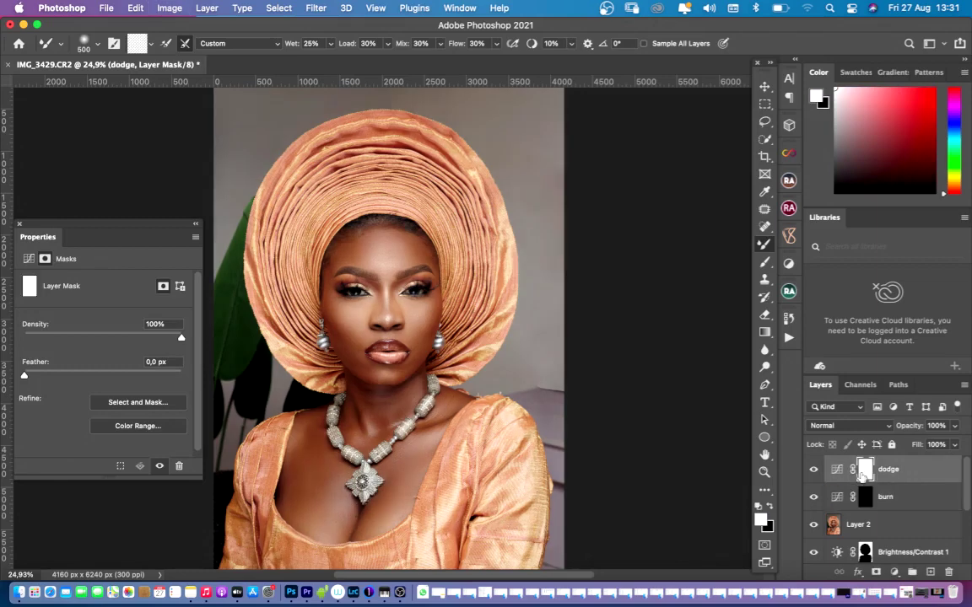
key(super+i)
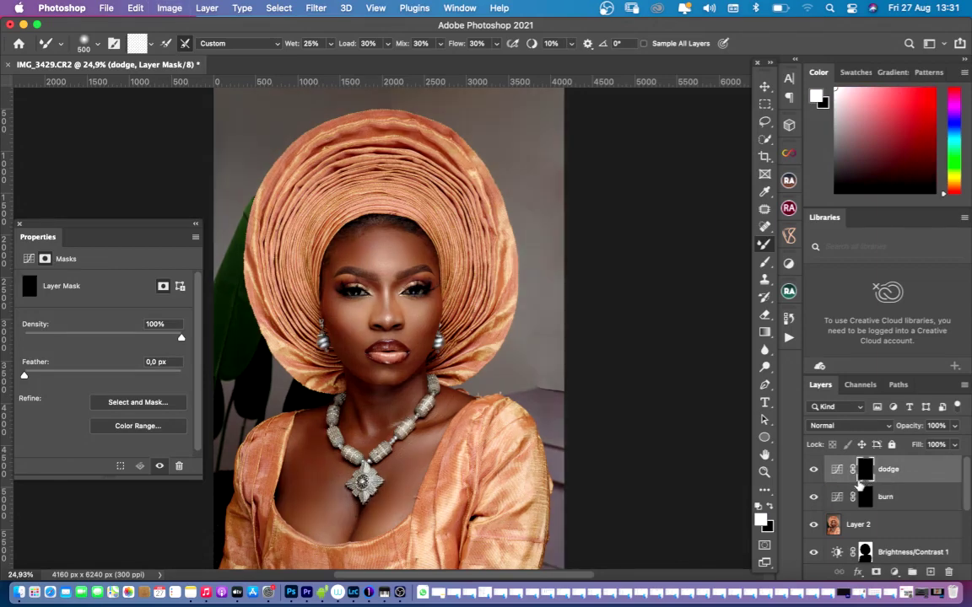
- Target the burn layer's mask and switch to the regular Brush with its flow set to 3%
click(866, 503)
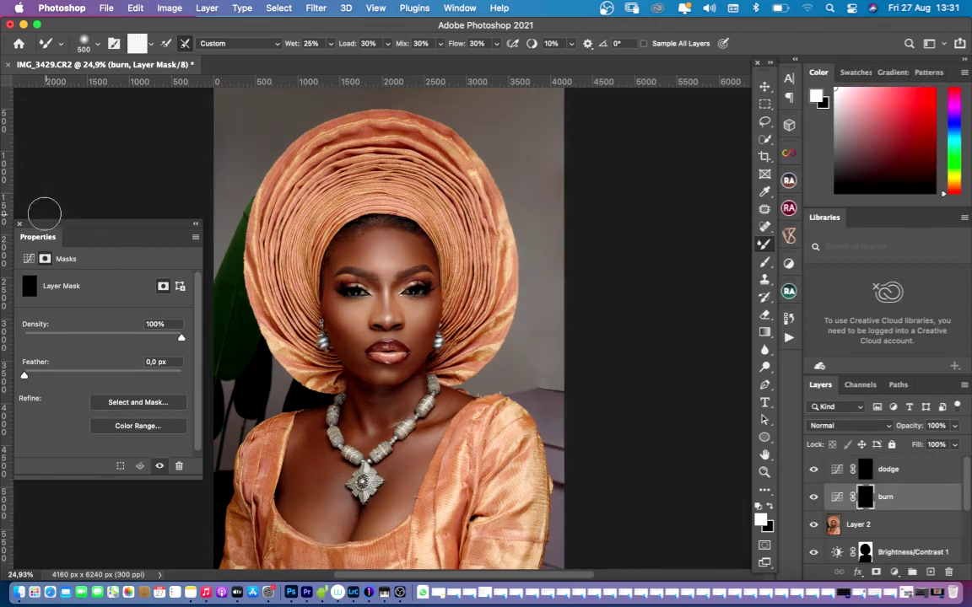
click(19, 224)
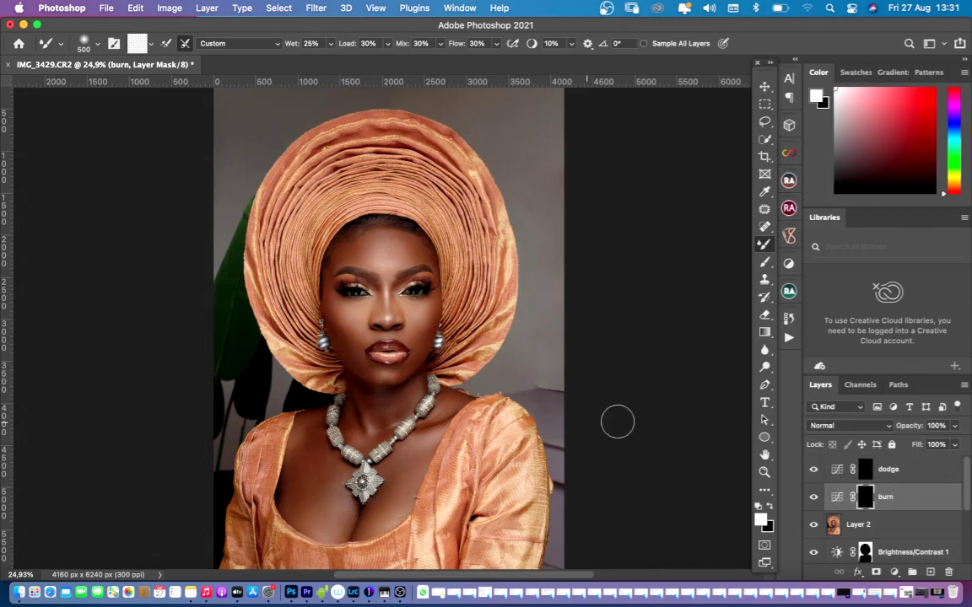
key(alt+bracketright)
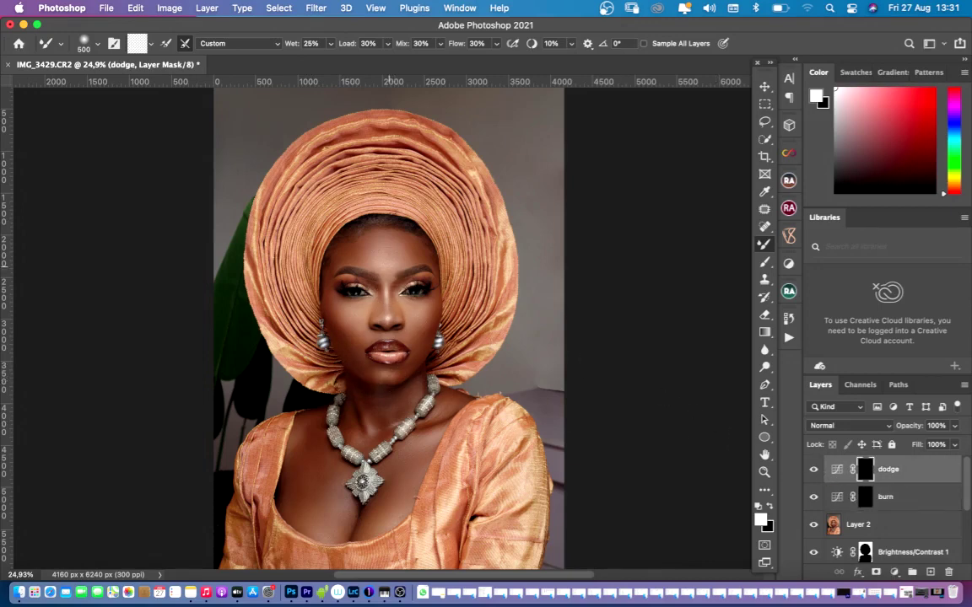
click(863, 494)
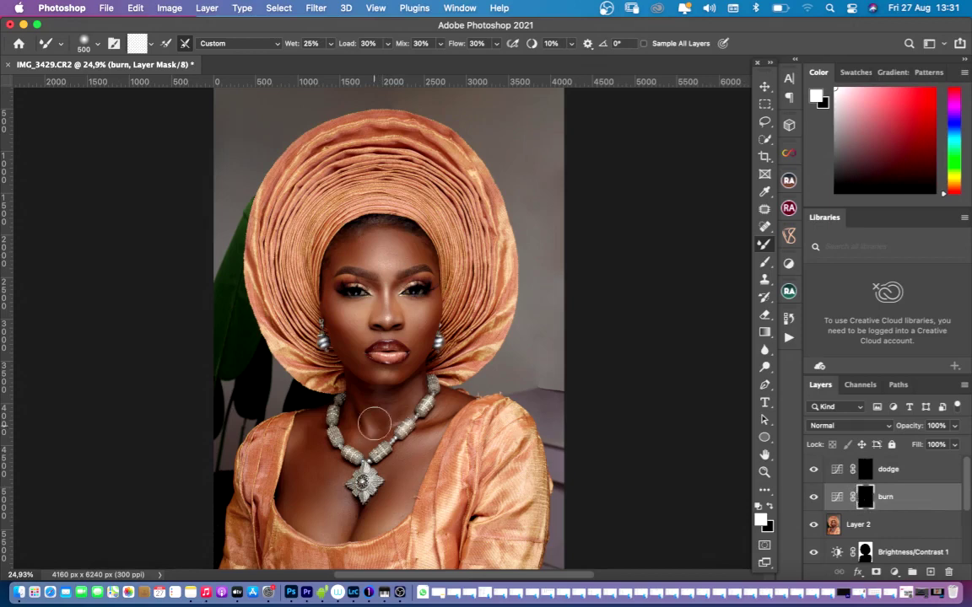
key(b)
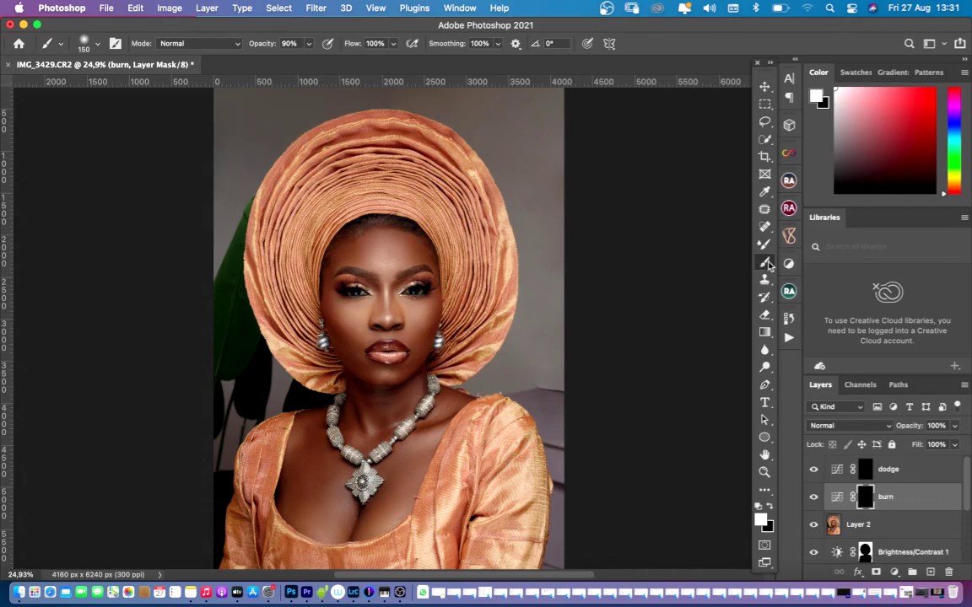
click(392, 45)
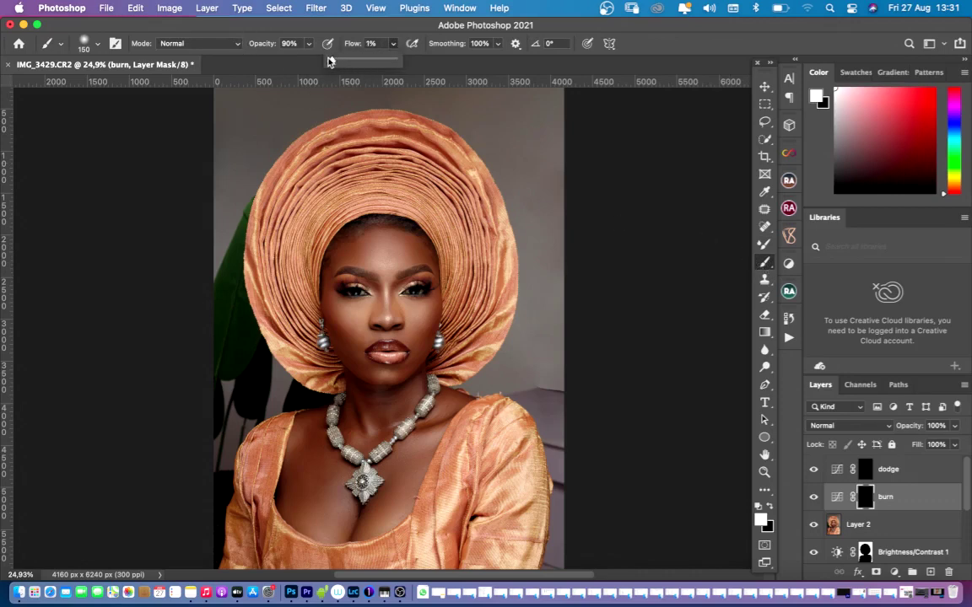
drag(331, 62, 334, 62)
click(475, 303)
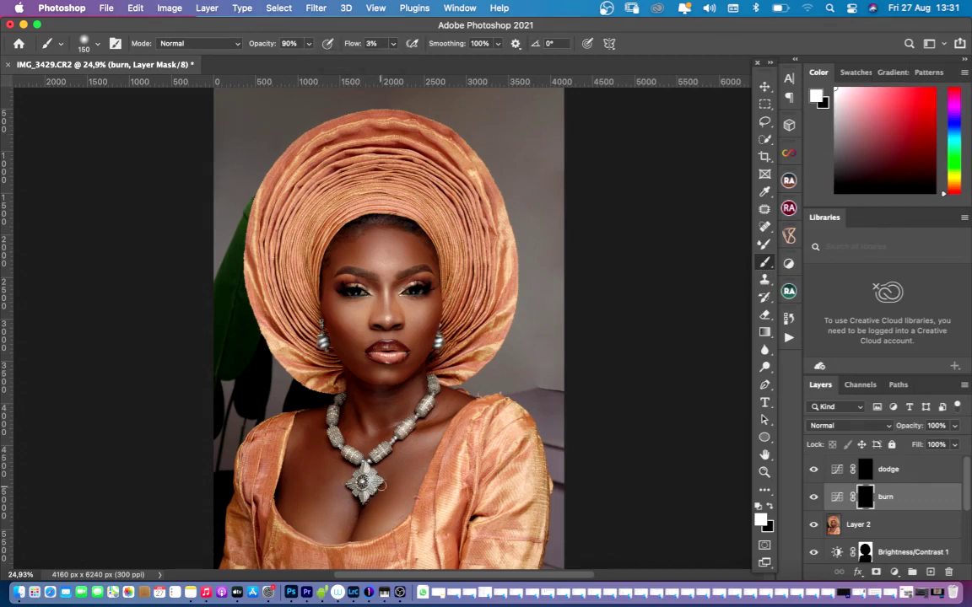
- Paint white on the burn mask to deepen the shadows along the forehead and face contours, varying the brush size
key(bracketright)
key(bracketright)
click(813, 498)
click(812, 499)
key(bracketleft)
key(bracketright)
mouse_move(329, 256)
mouse_down()
mouse_move(350, 227)
mouse_move(376, 216)
mouse_move(432, 269)
mouse_up()
key(bracketleft)
key(bracketleft)
key(bracketleft)
key(bracketright)
key(bracketright)
key(bracketright)
key(bracketright)
key(bracketright)
key(bracketright)
key(bracketleft)
key(bracketright)
key(bracketright)
- Target the dodge layer's mask, reduce the brush to 100, and paint in white to brighten the face highlights
click(831, 477)
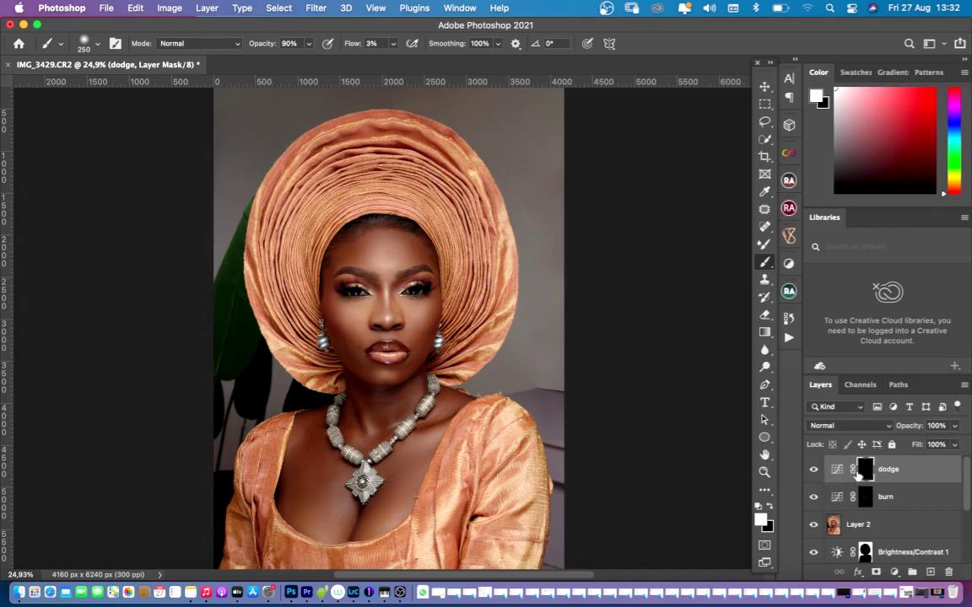
key(bracketleft)
key(bracketleft)
key(bracketleft)
key(super+equal)
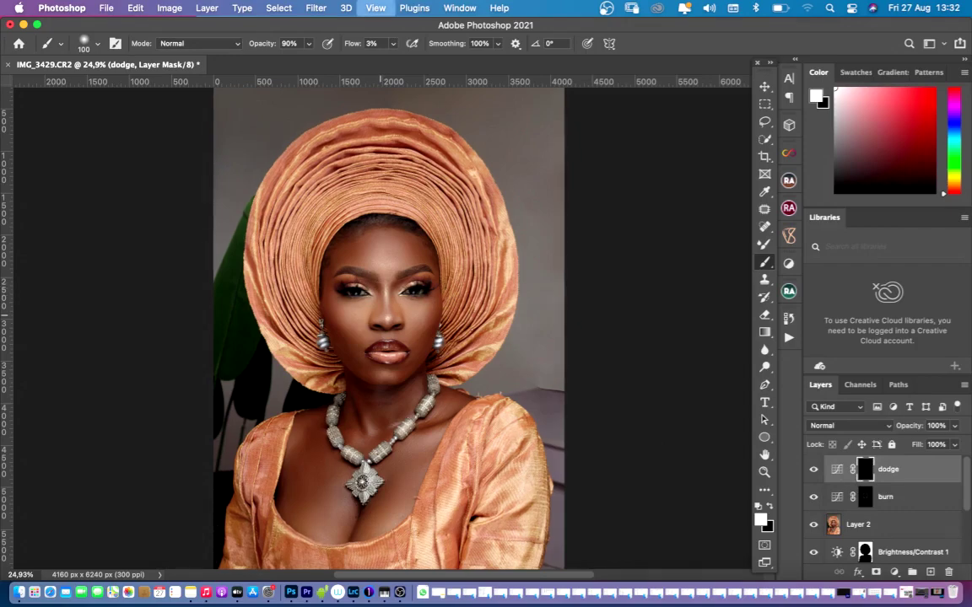
key(super+equal)
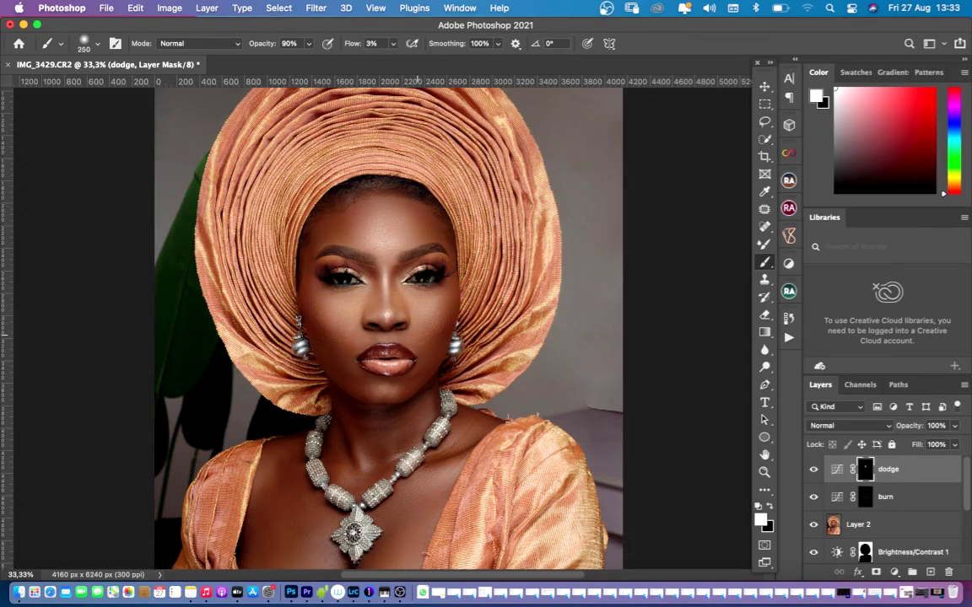
- Paint white on the dodge mask with a smaller brush to lift the highlights on the neck and collarbone
key(bracketleft)
key(bracketleft)
mouse_move(361, 458)
mouse_down()
mouse_move(350, 431)
mouse_move(358, 459)
mouse_move(351, 440)
mouse_up()
key(bracketleft)
drag(444, 443, 435, 462)
key(bracketright)
key(bracketright)
key(bracketleft)
- Compare the portrait with the dodge layer hidden and shown, and lower that layer's opacity to 59%
key(super+minus)
key(super+minus)
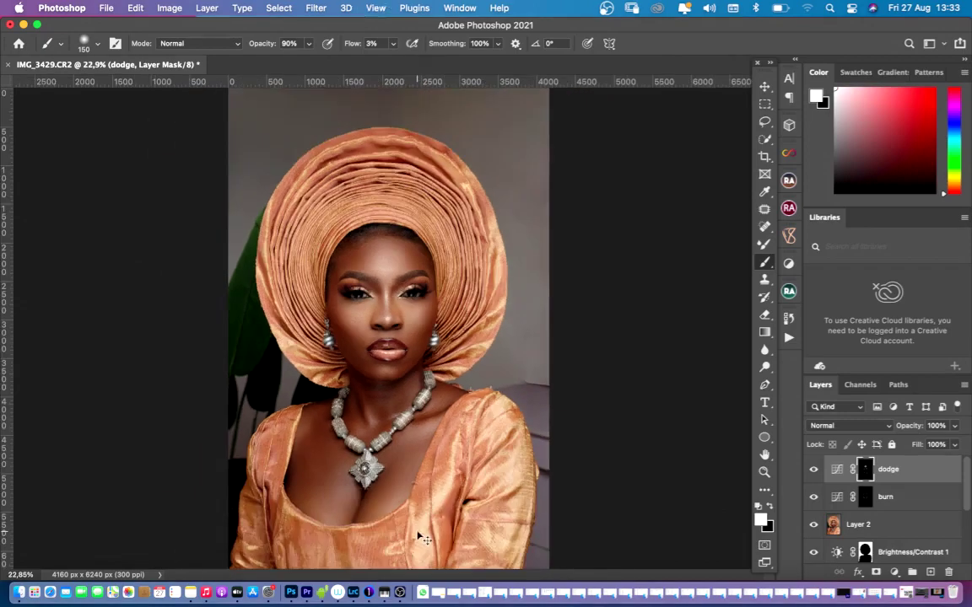
click(815, 473)
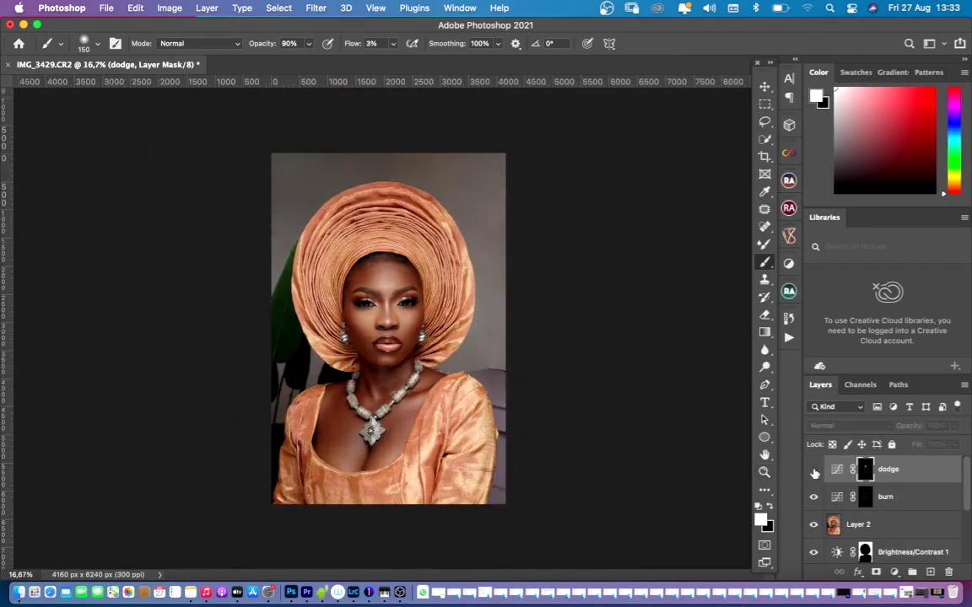
click(815, 472)
click(815, 472)
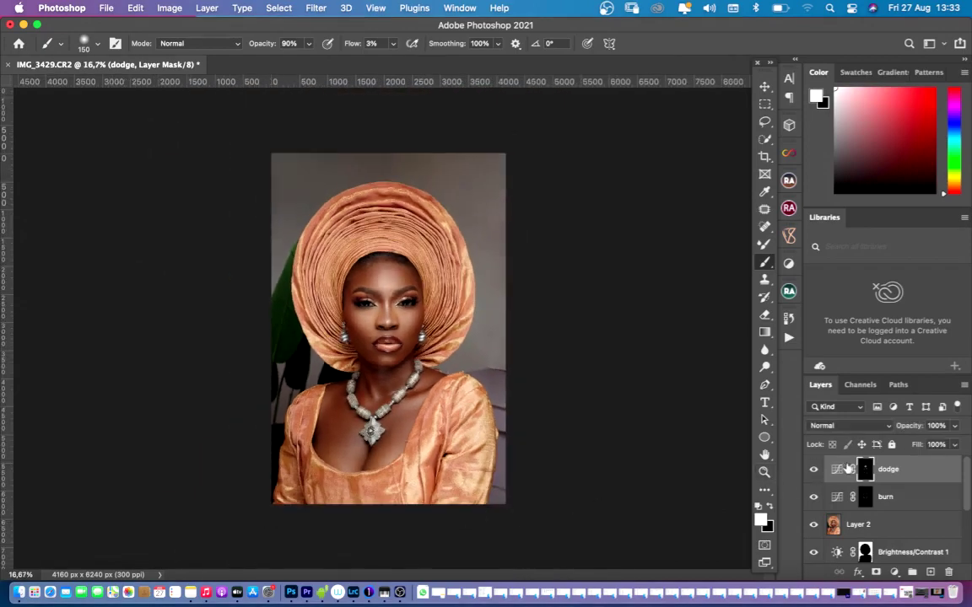
click(956, 428)
drag(933, 443, 929, 444)
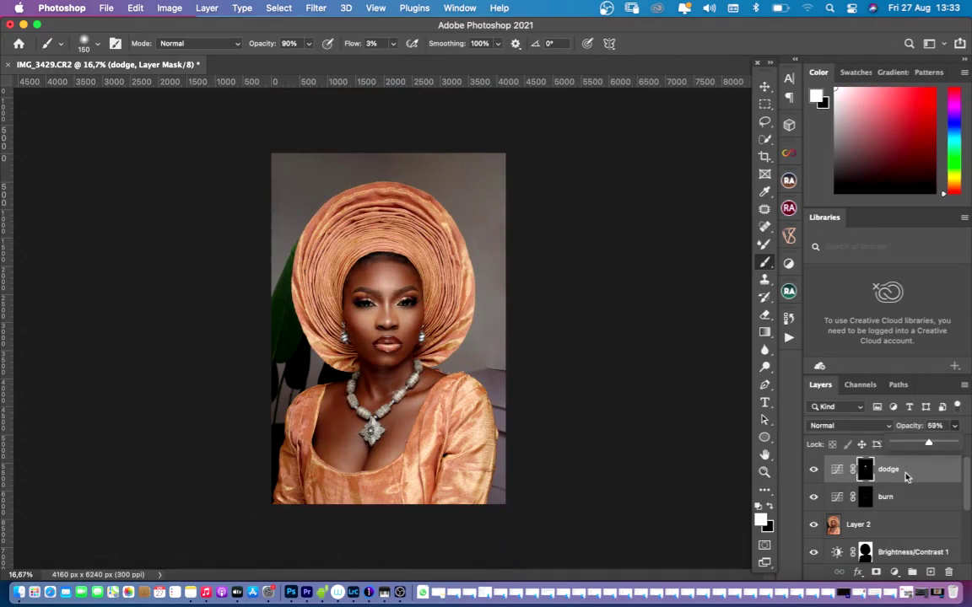
click(906, 477)
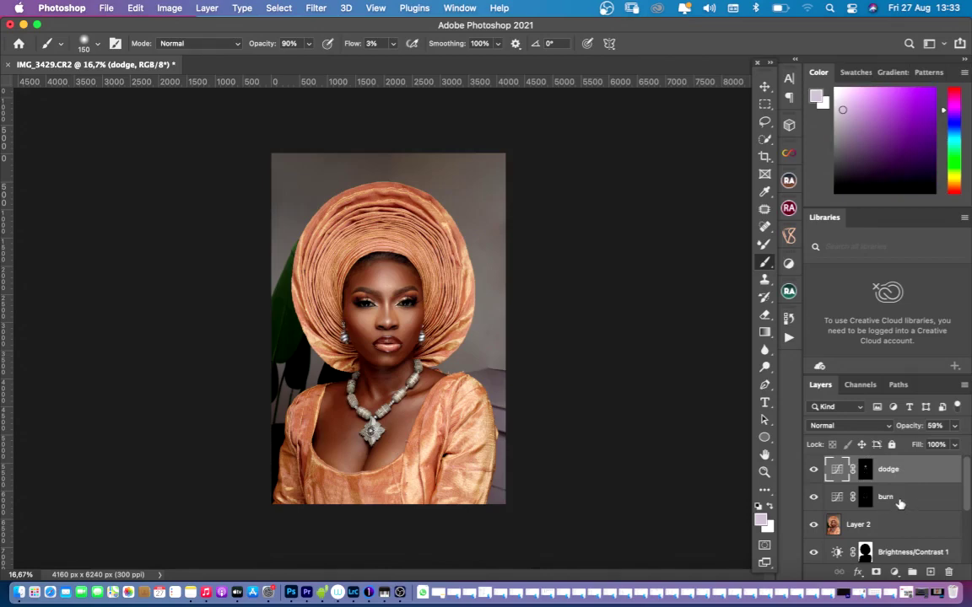
- Group the dodge and burn layers and compare the portrait with the group hidden and shown
shift+click(899, 502)
key(super+g)
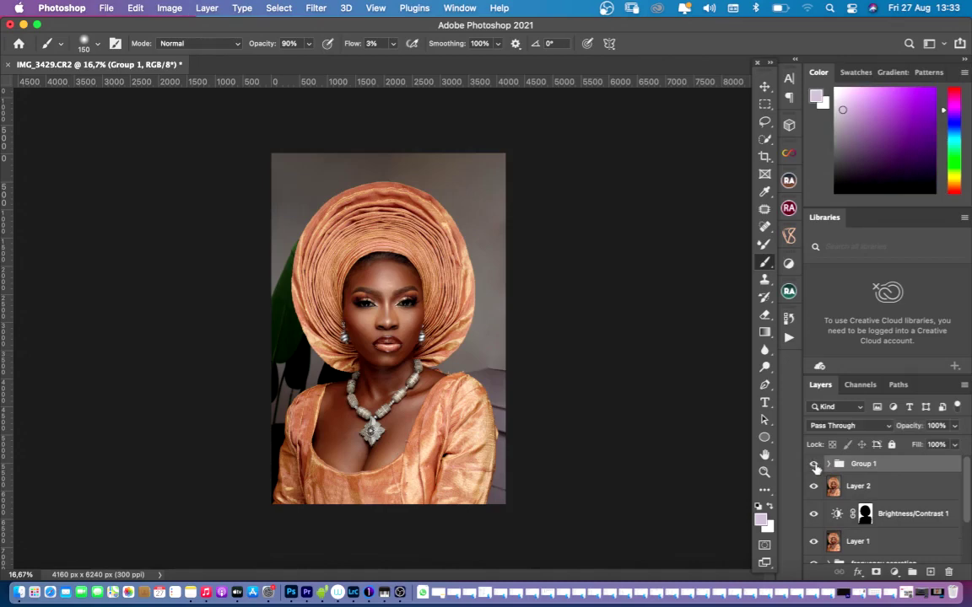
click(813, 466)
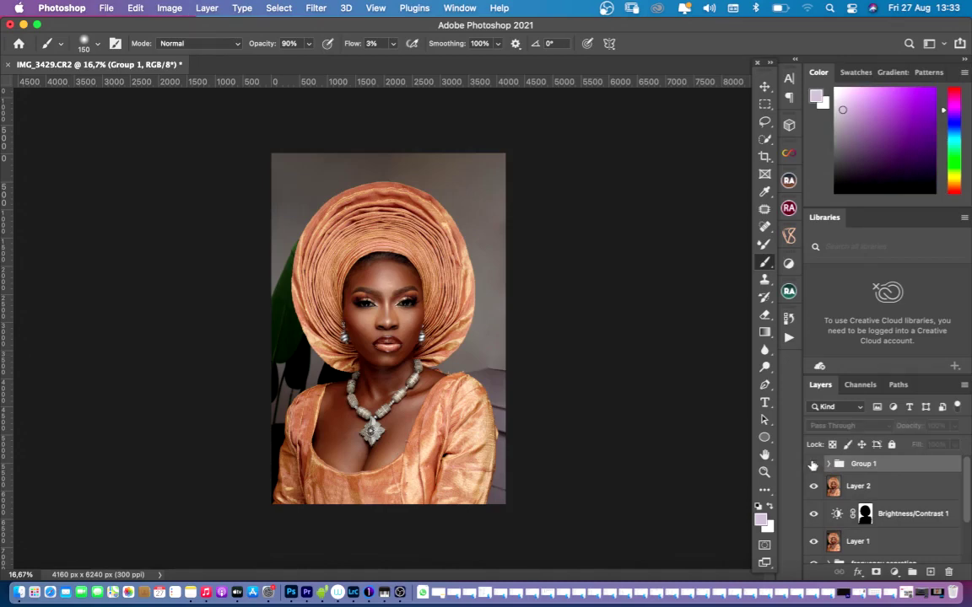
click(812, 466)
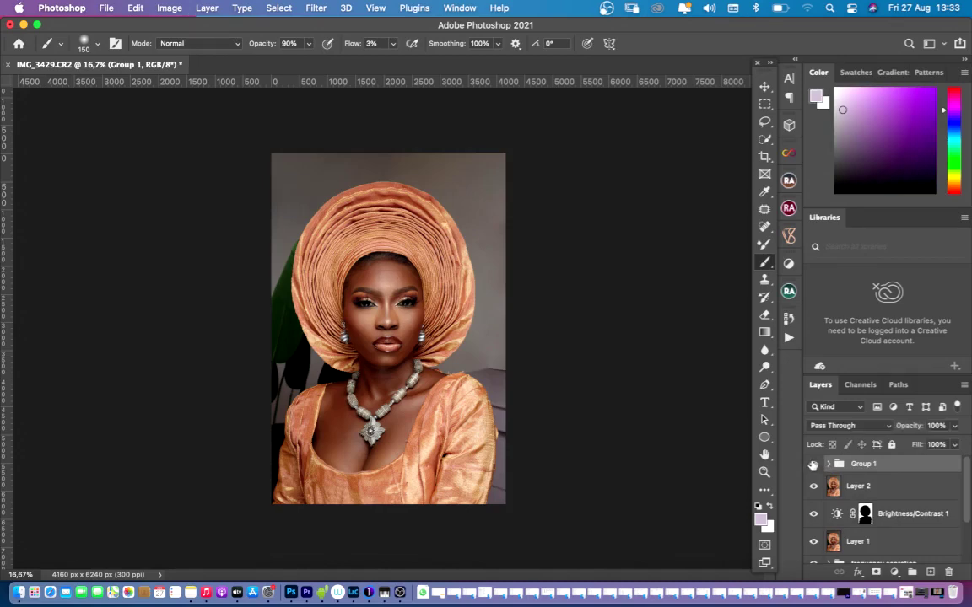
- Lower the opacity of the dodge and burn group to 68%
click(955, 427)
drag(941, 441, 937, 441)
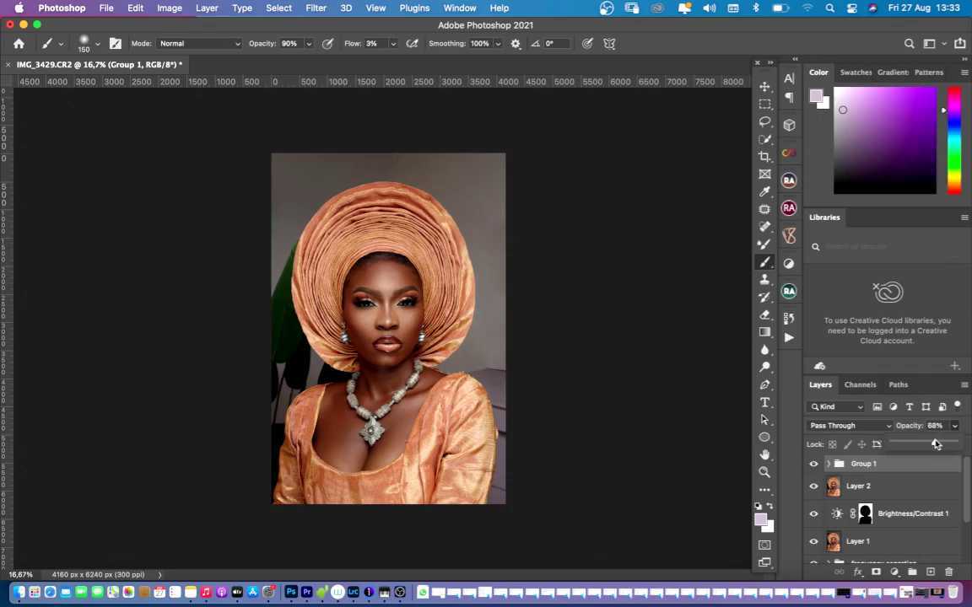
click(894, 466)
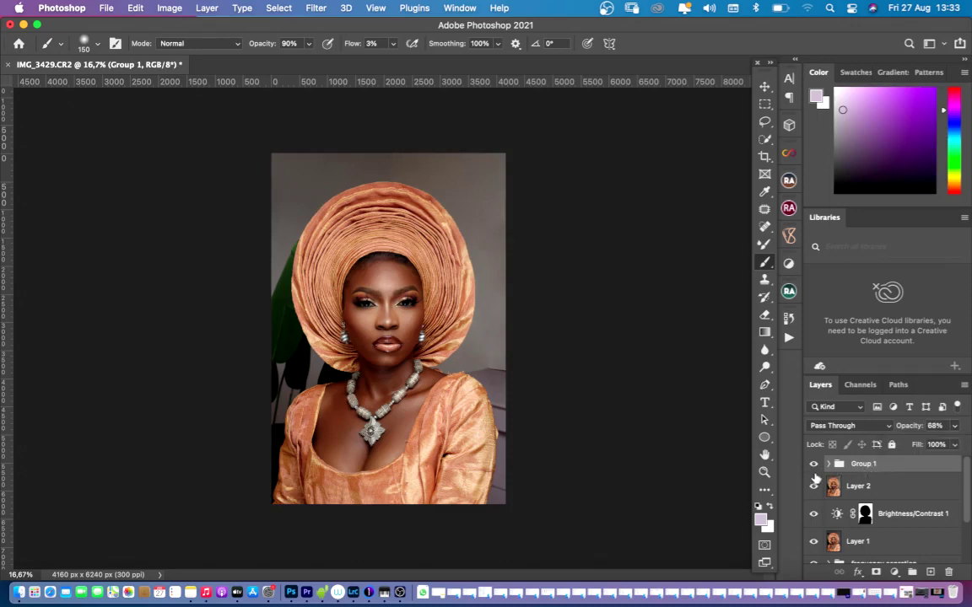
- Examine the sculpting effect on the face and body by repeatedly hiding and showing the dodge and burn group
click(814, 467)
click(813, 467)
click(813, 468)
click(812, 468)
click(813, 468)
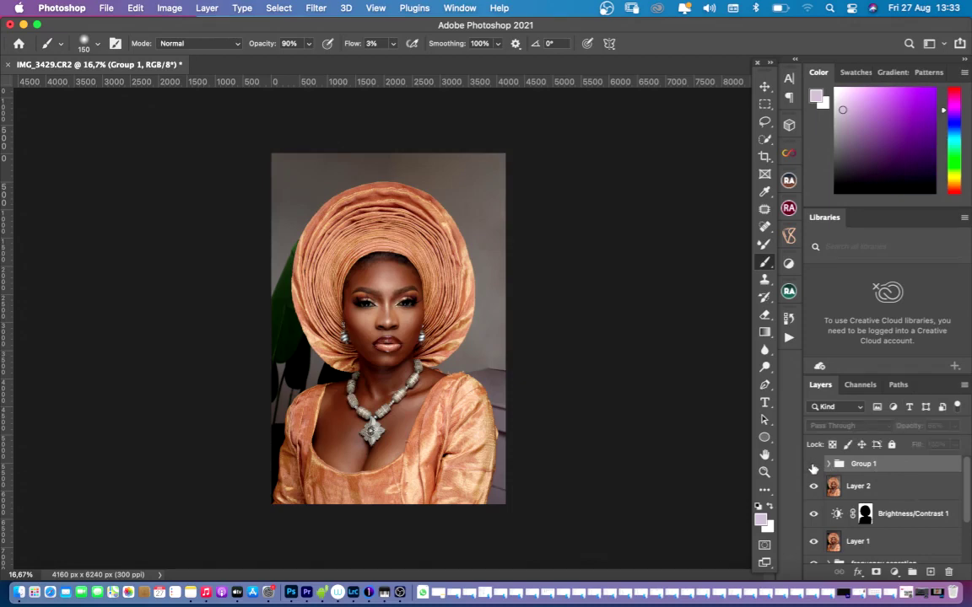
click(814, 468)
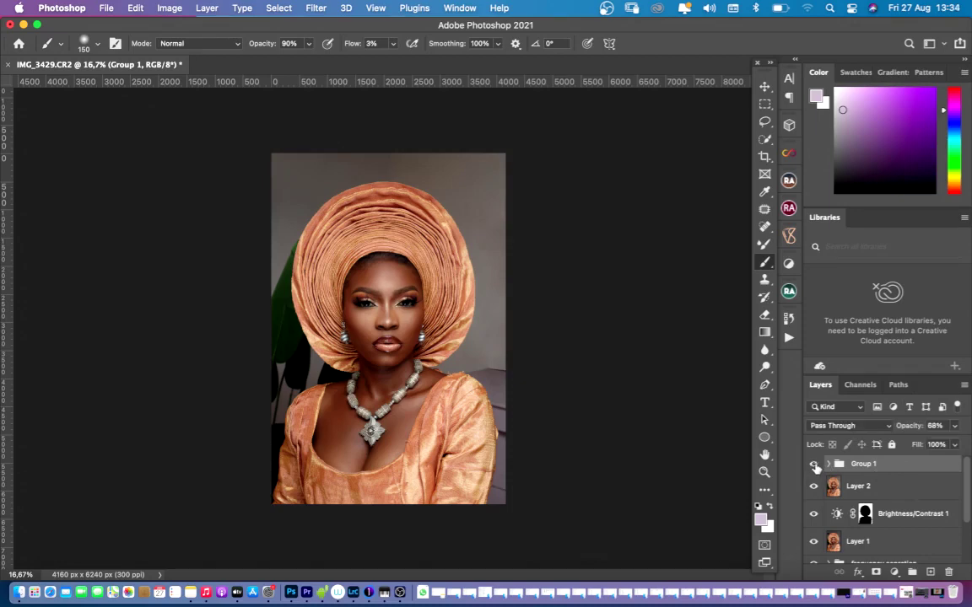
click(813, 467)
click(813, 468)
click(608, 9)
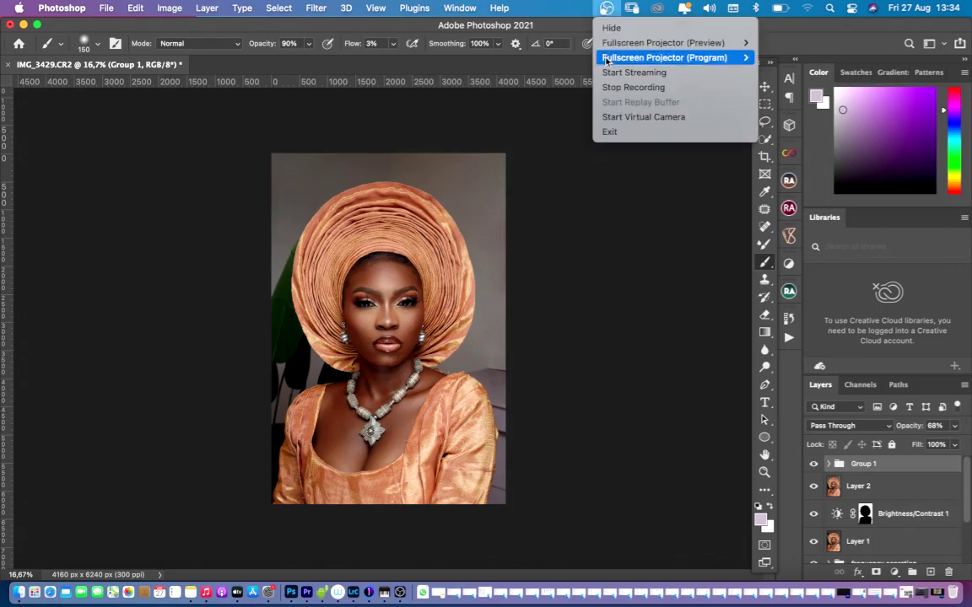
click(626, 88)
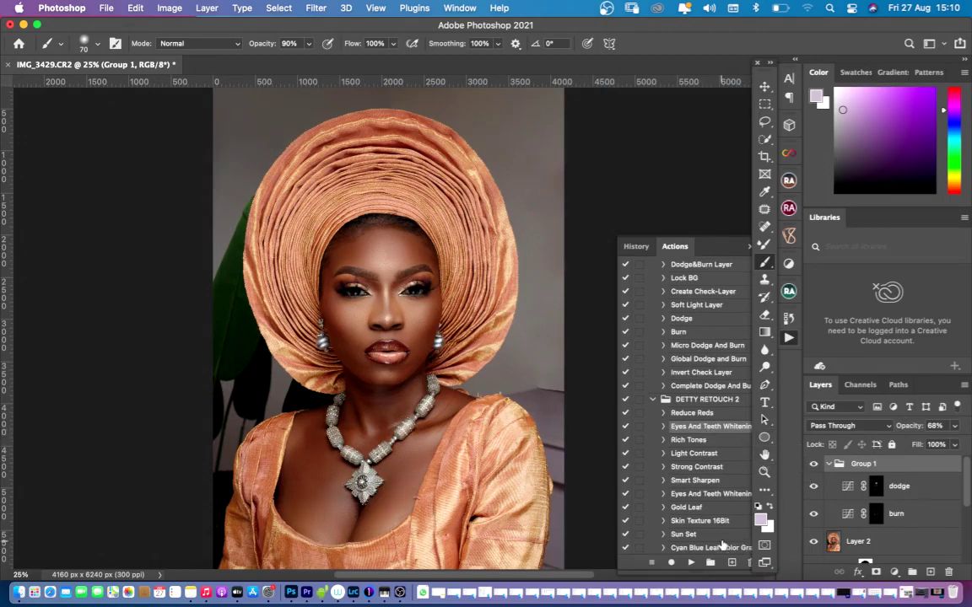
- Run the Eyes And Teeth Whitening action, move its group above Group 1, and expand it with Group 1 collapsed
click(691, 563)
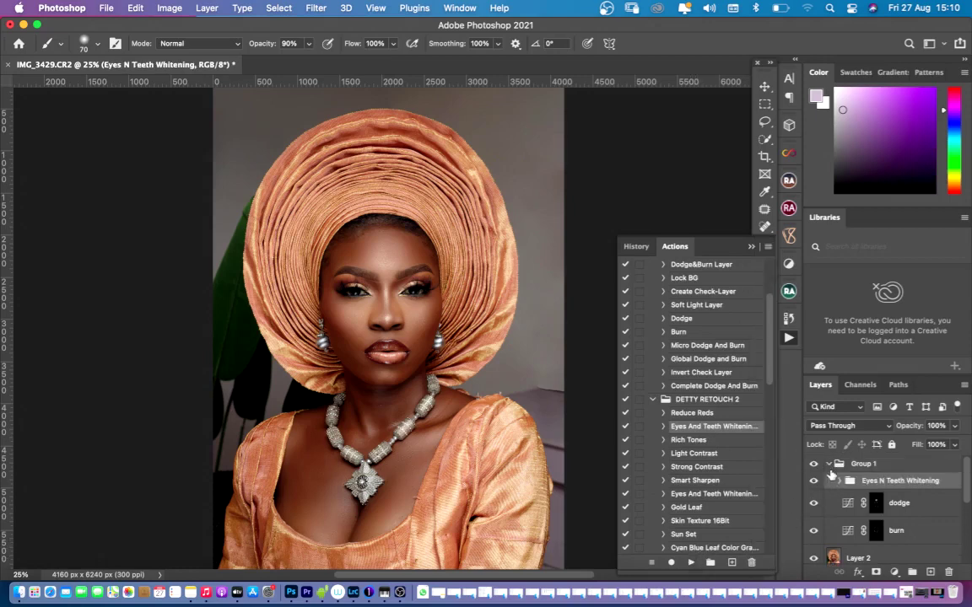
drag(851, 483, 852, 456)
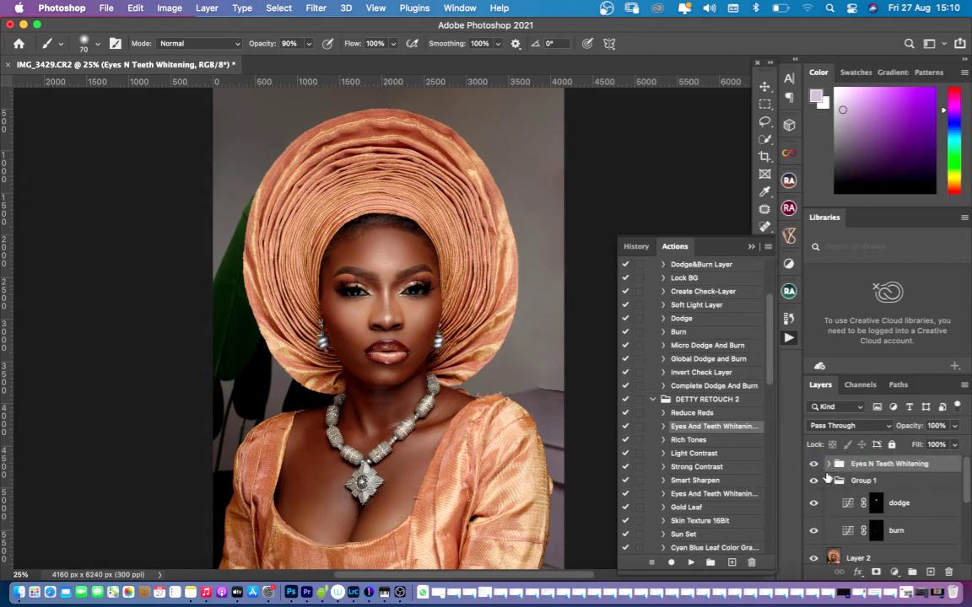
click(828, 479)
click(829, 464)
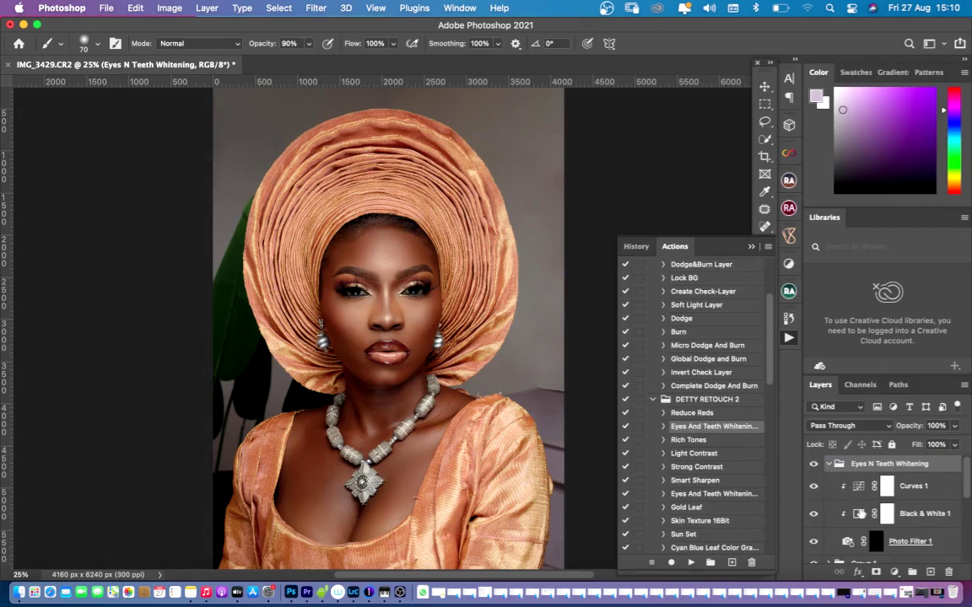
- Target the Photo Filter 1 mask and paint white over the eyes with a small brush, ending at size 40
click(874, 545)
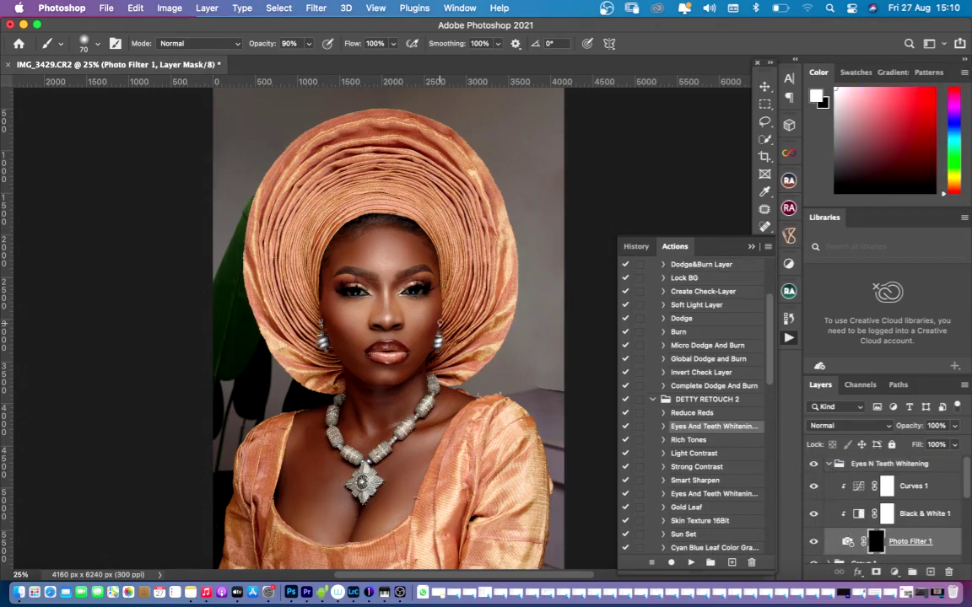
scroll(375, 247, up, 8)
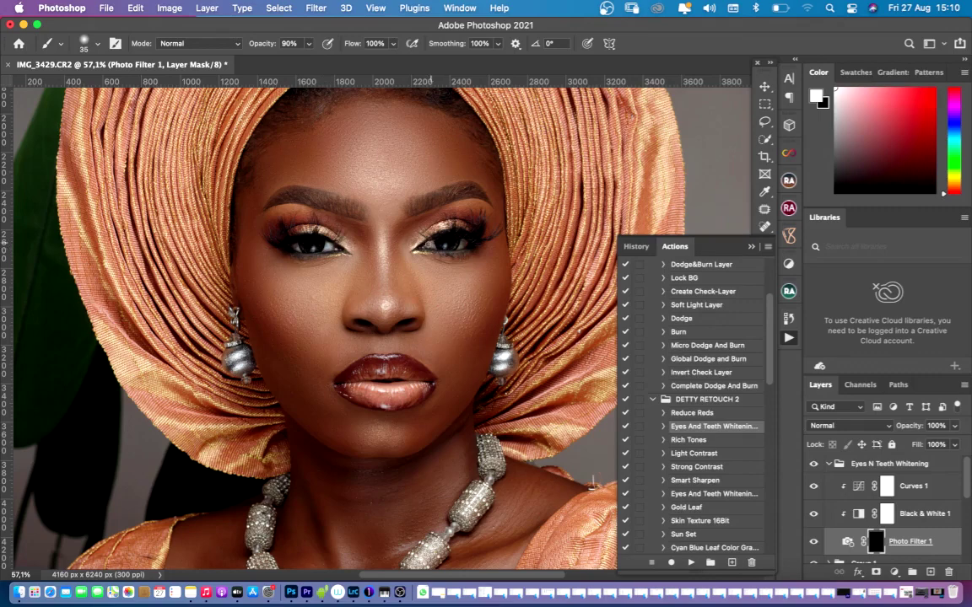
key(bracketright)
key(super+0)
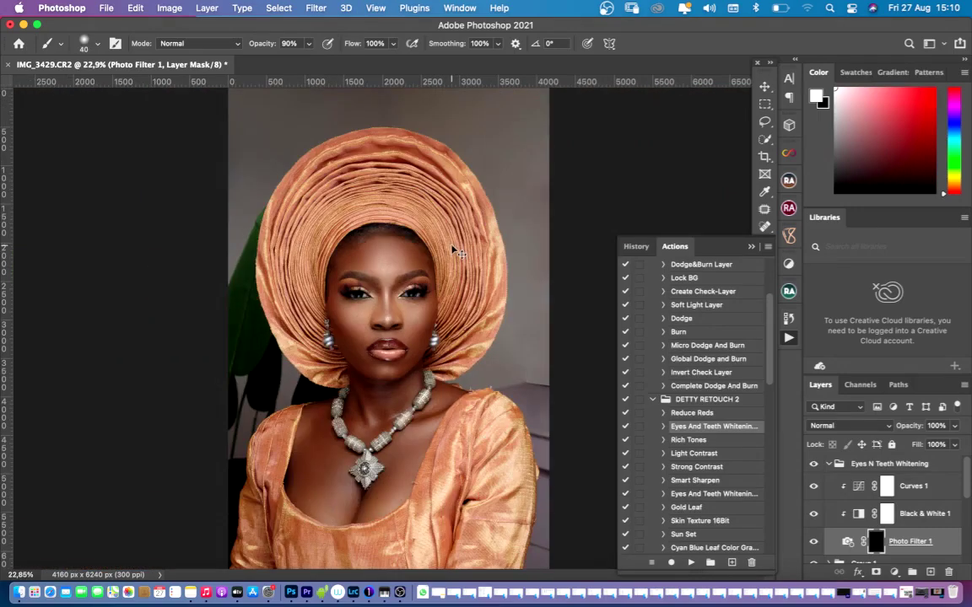
key(super+minus)
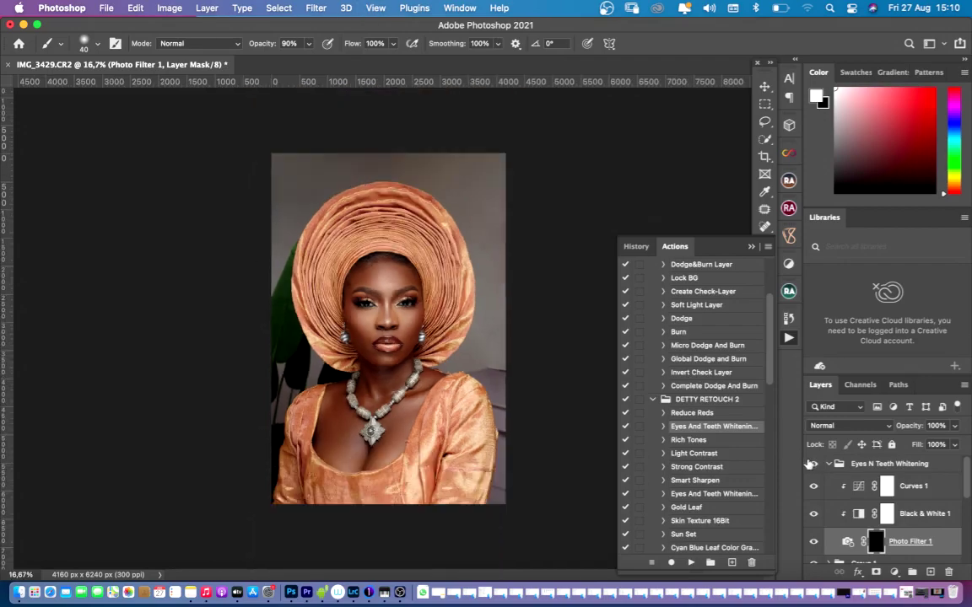
key(super+equal)
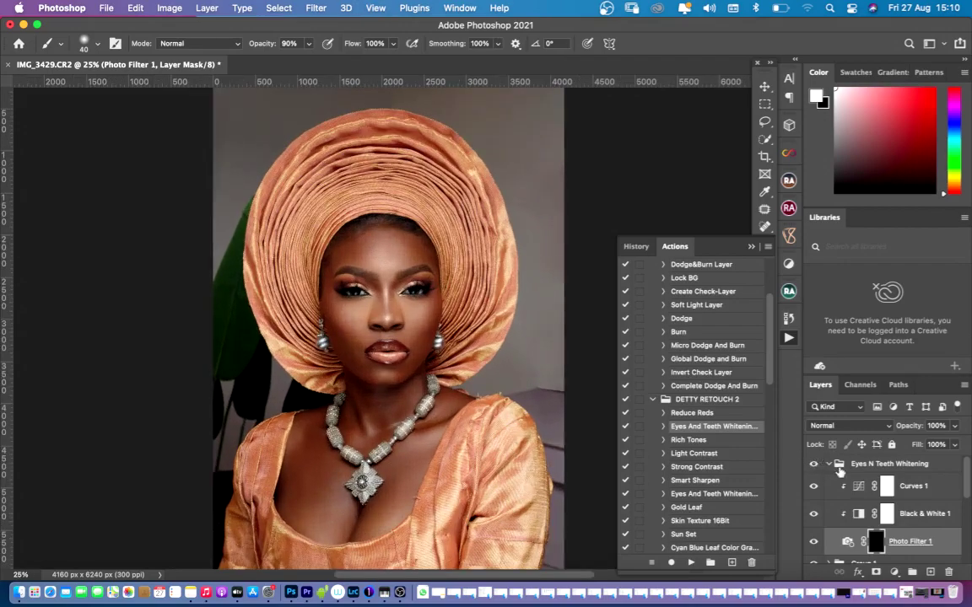
- Lower the Eyes N Teeth Whitening group's opacity to 70% and compare the portrait with the group hidden and shown
click(833, 465)
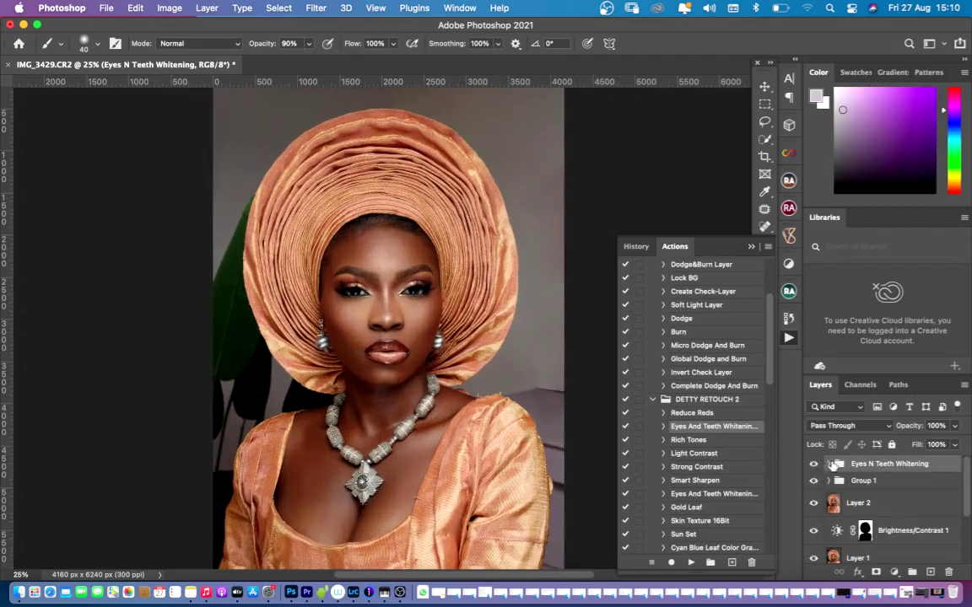
click(954, 425)
drag(941, 444, 938, 444)
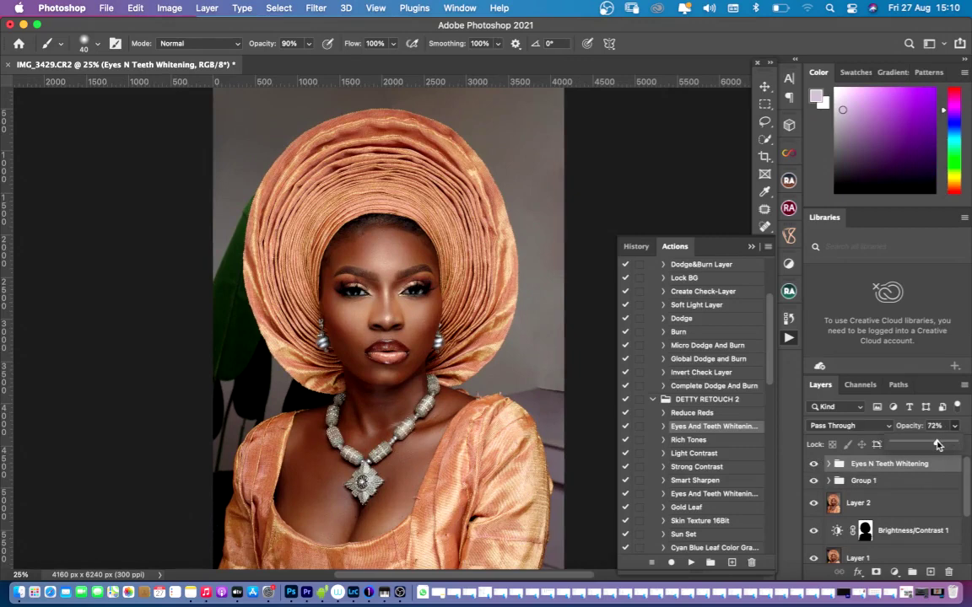
click(812, 465)
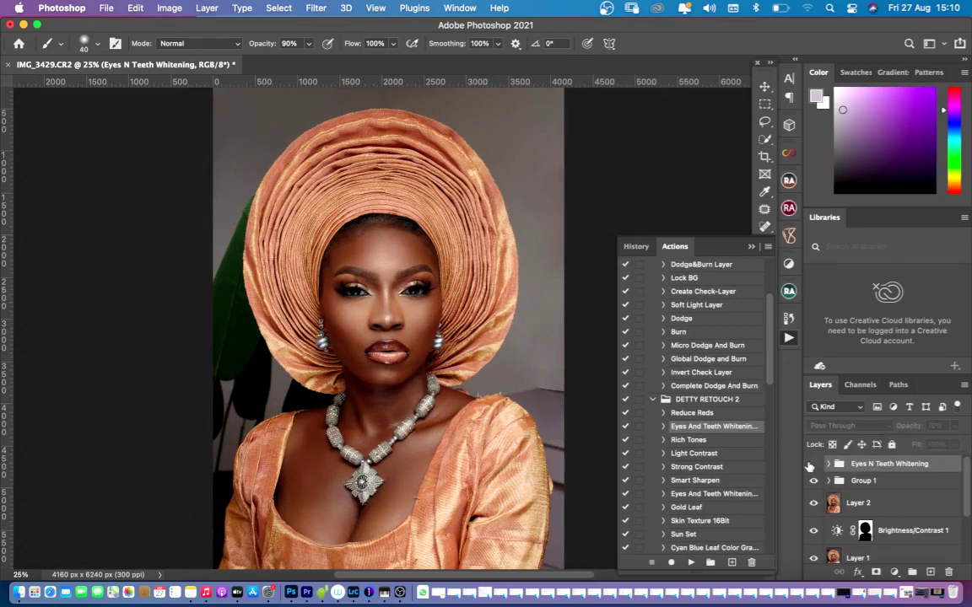
click(812, 465)
key(super+minus)
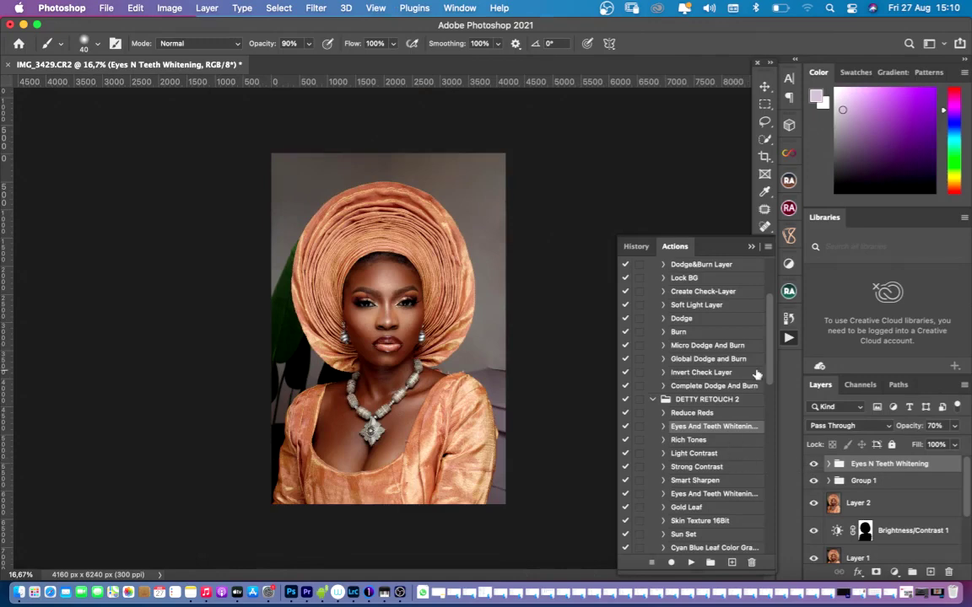
click(751, 248)
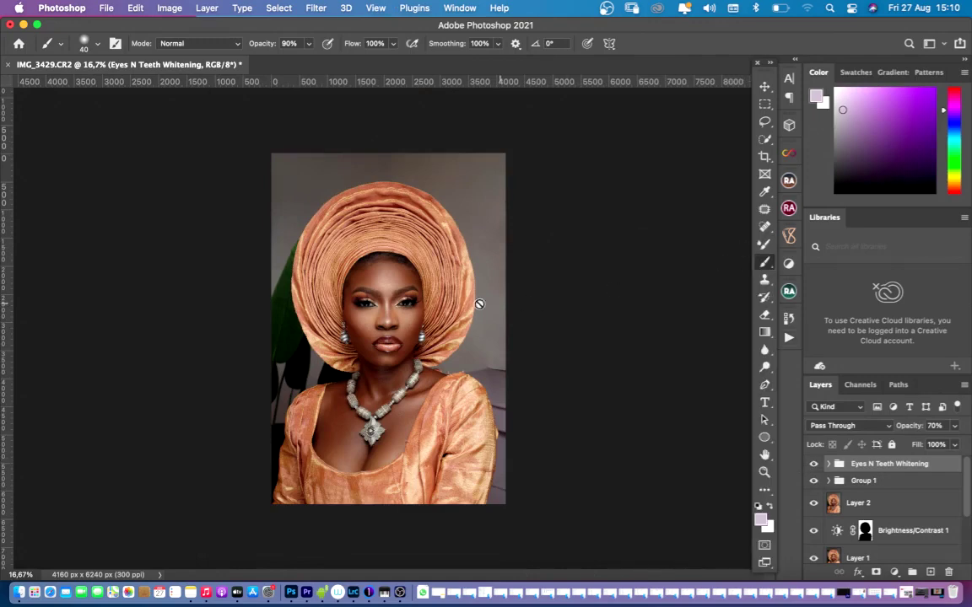
- Group all layers from Eyes N Teeth Whitening down to blemish, and compare the retouch with the original Background
key(super+plus)
key(super+minus)
scroll(419, 324, up, 2)
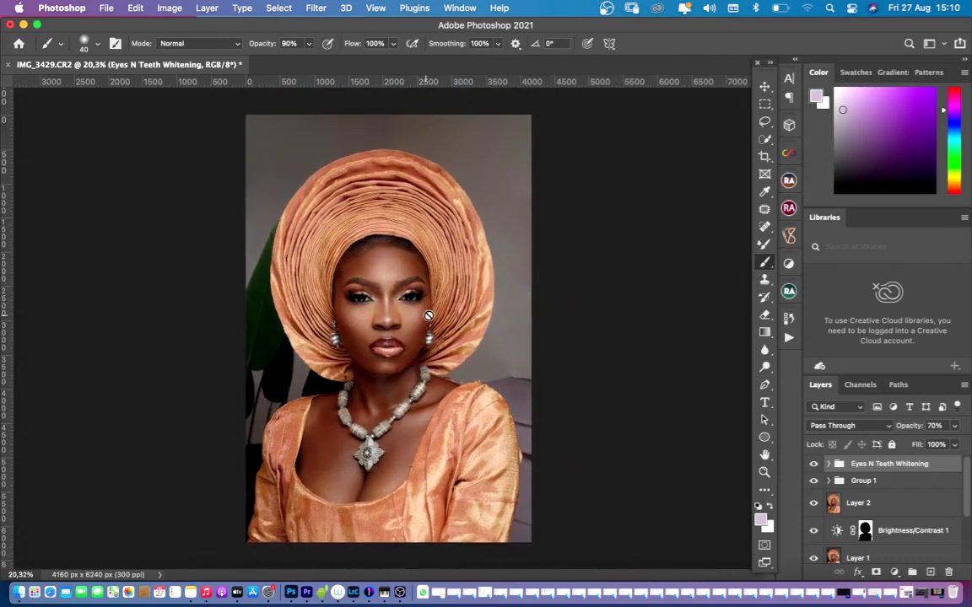
scroll(860, 506, down, 3)
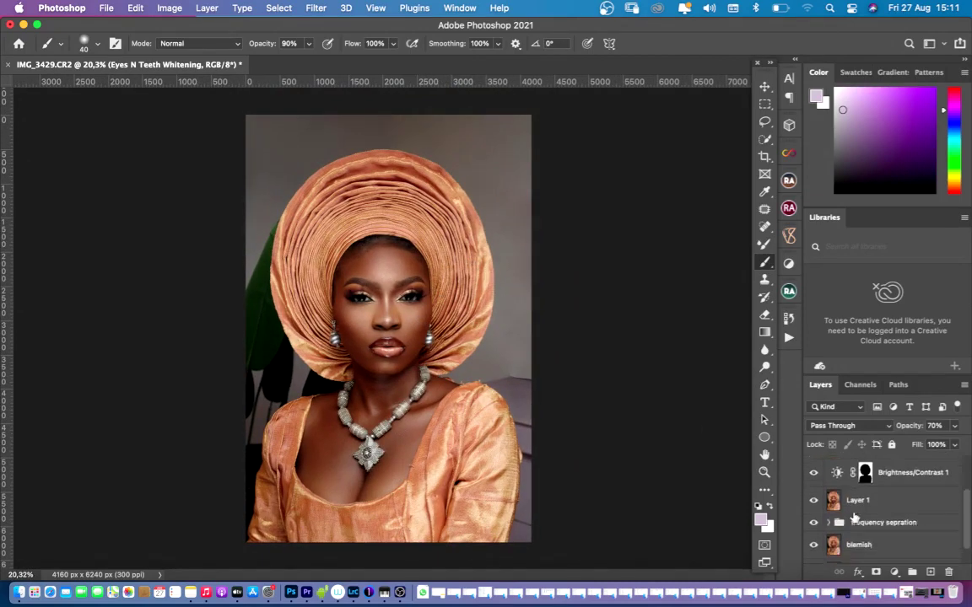
scroll(866, 525, up, 4)
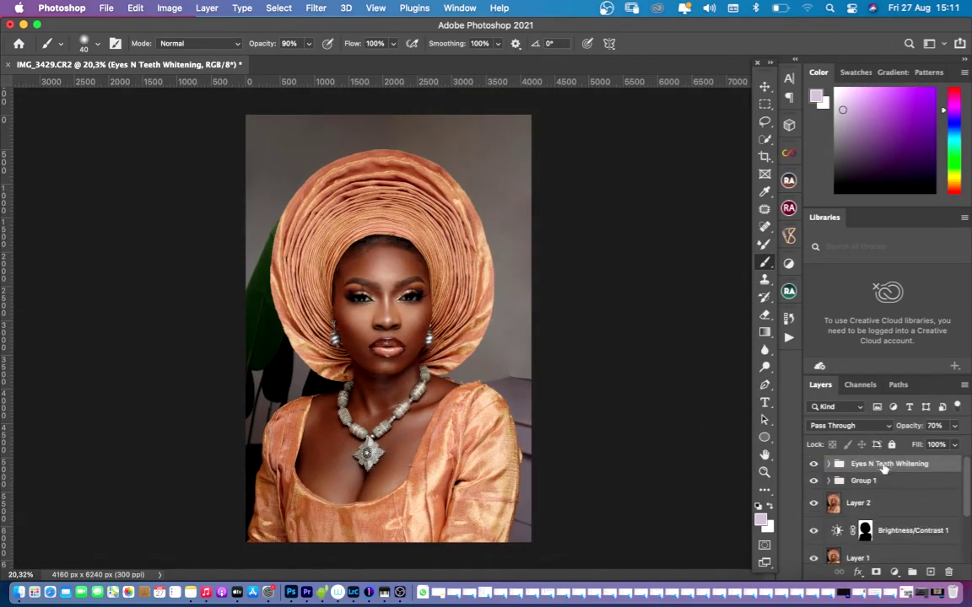
scroll(889, 466, down, 4)
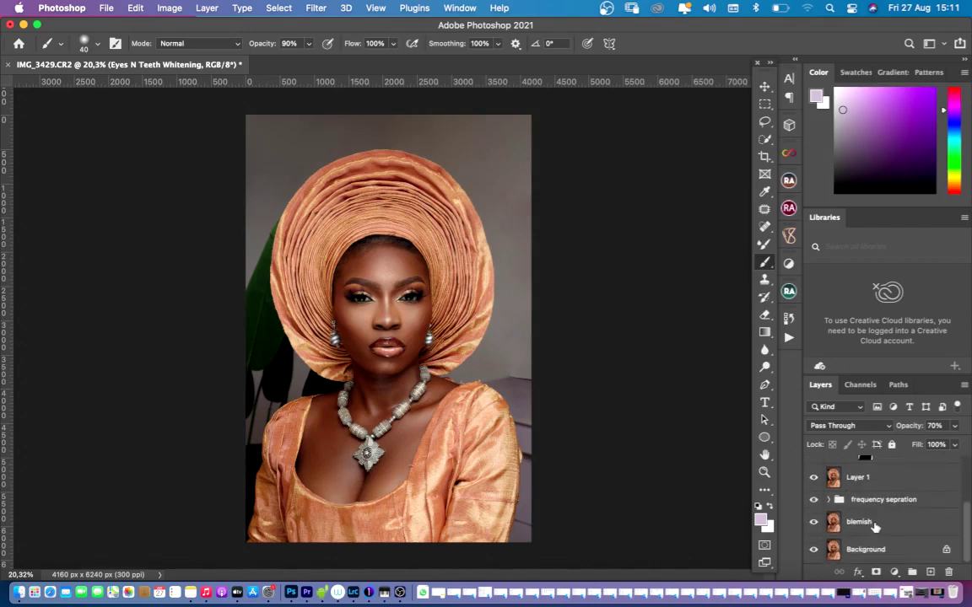
shift+click(869, 523)
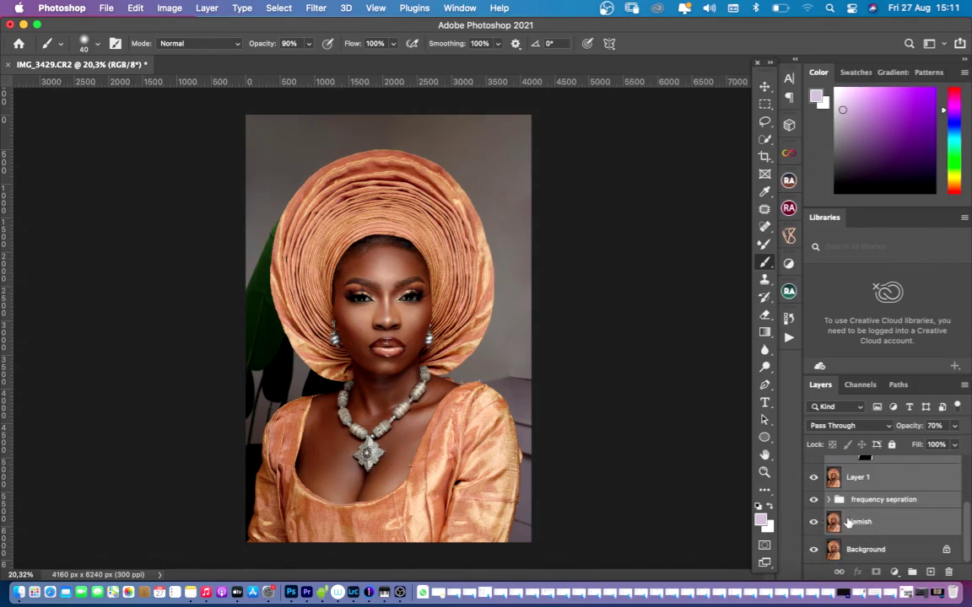
key(super+g)
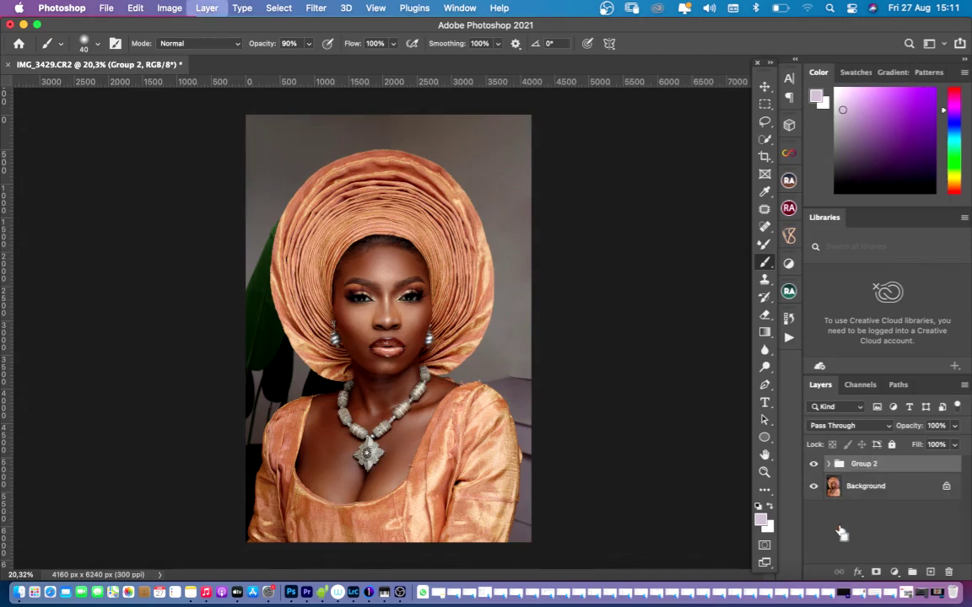
click(813, 465)
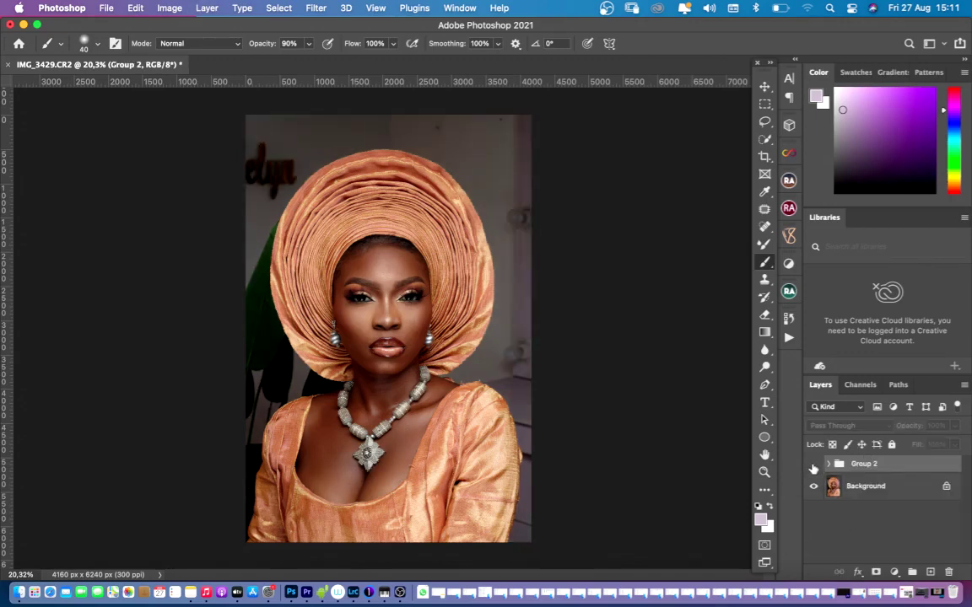
click(813, 466)
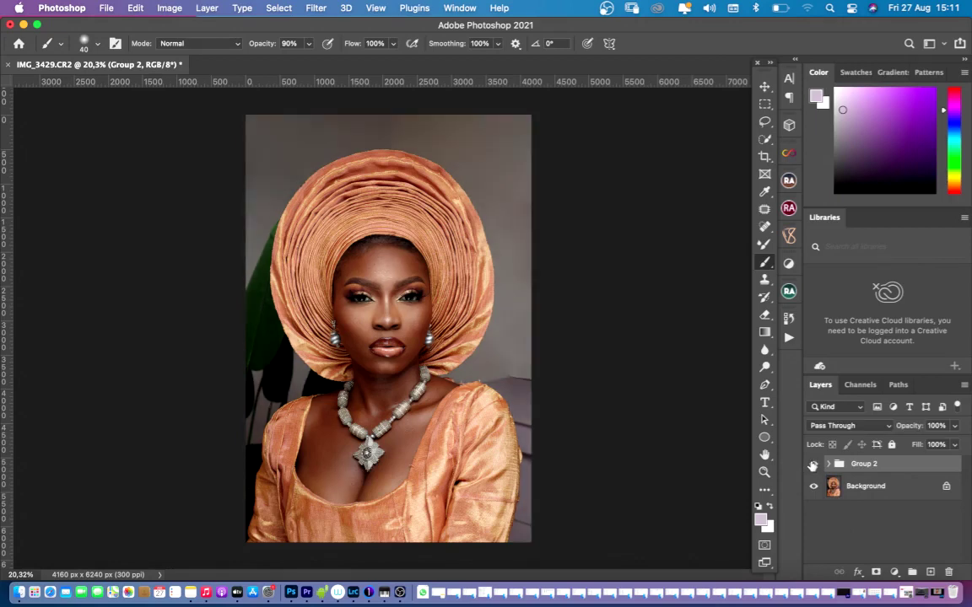
- Add a Brightness/Contrast adjustment with brightness 7 at the top of Group 2, and compare the portrait with it hidden and shown
click(812, 465)
click(828, 464)
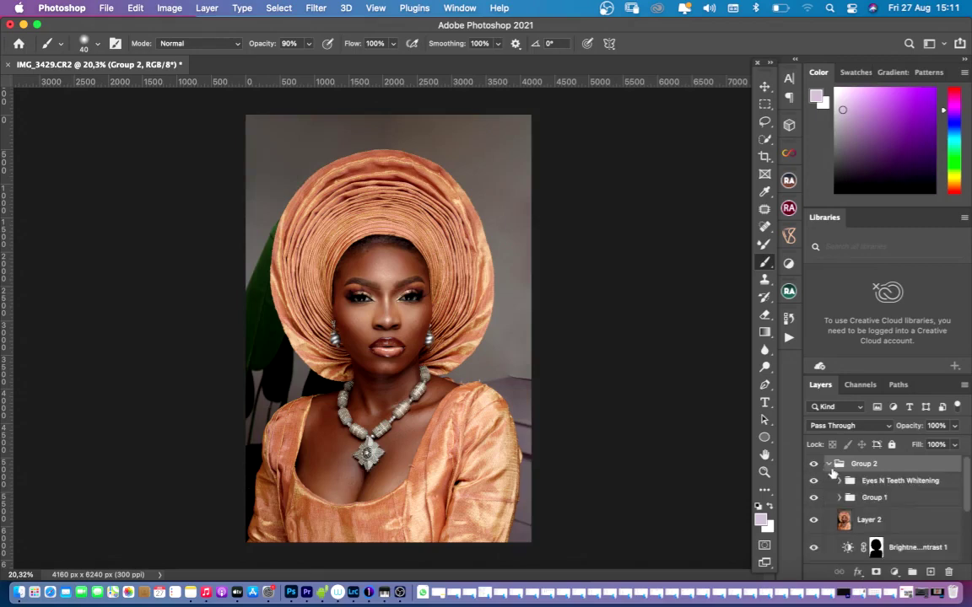
click(894, 572)
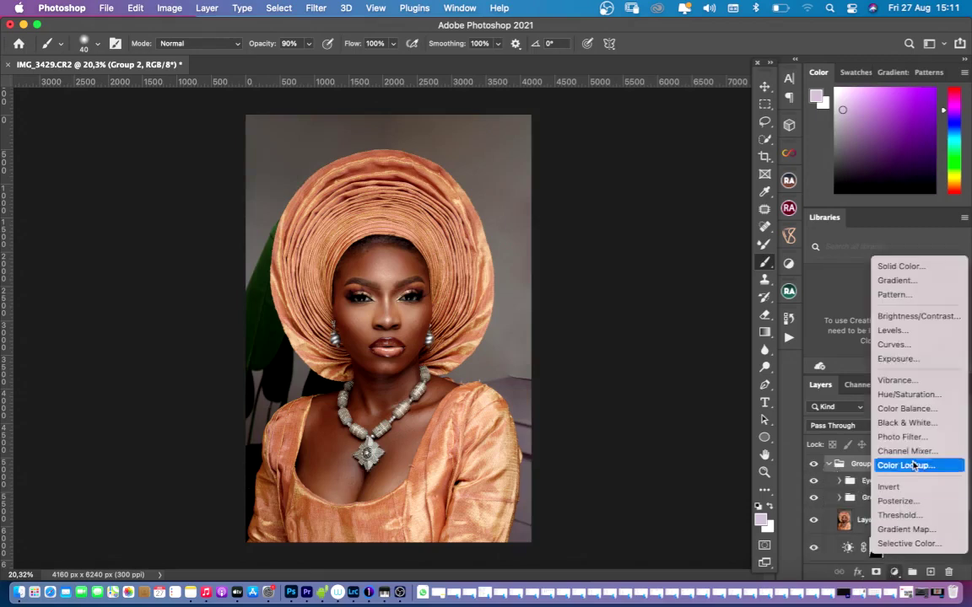
click(917, 316)
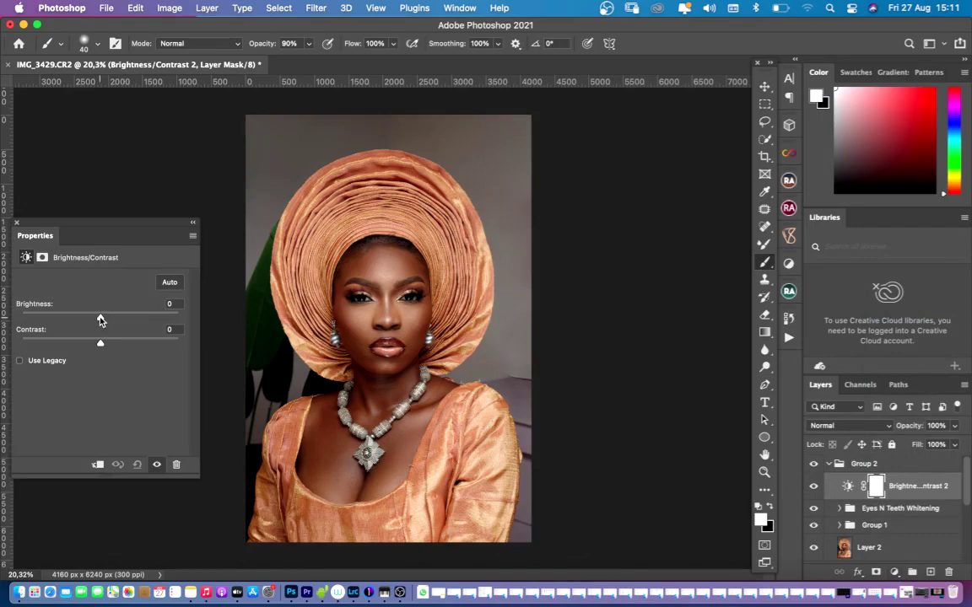
drag(99, 319, 102, 320)
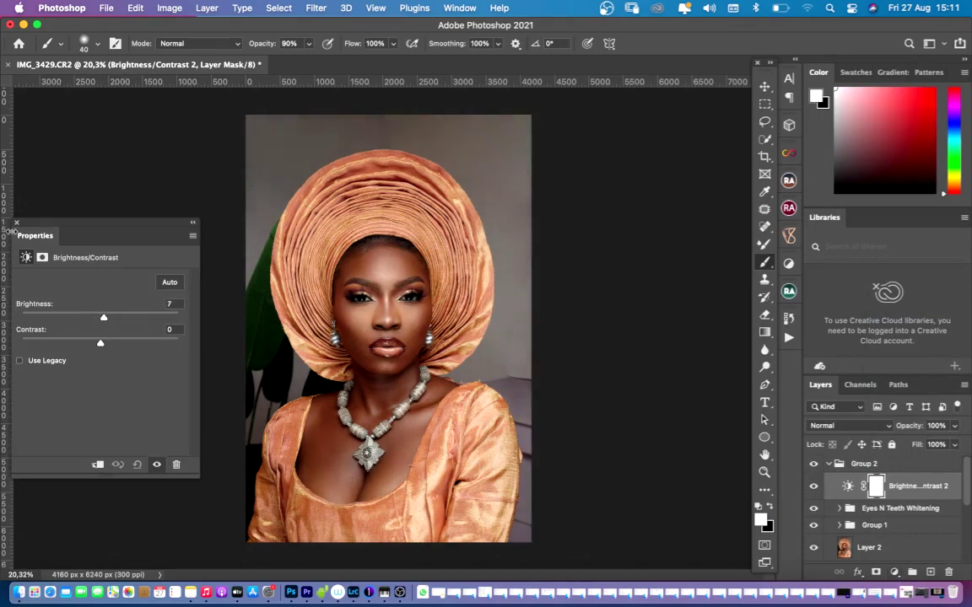
click(16, 222)
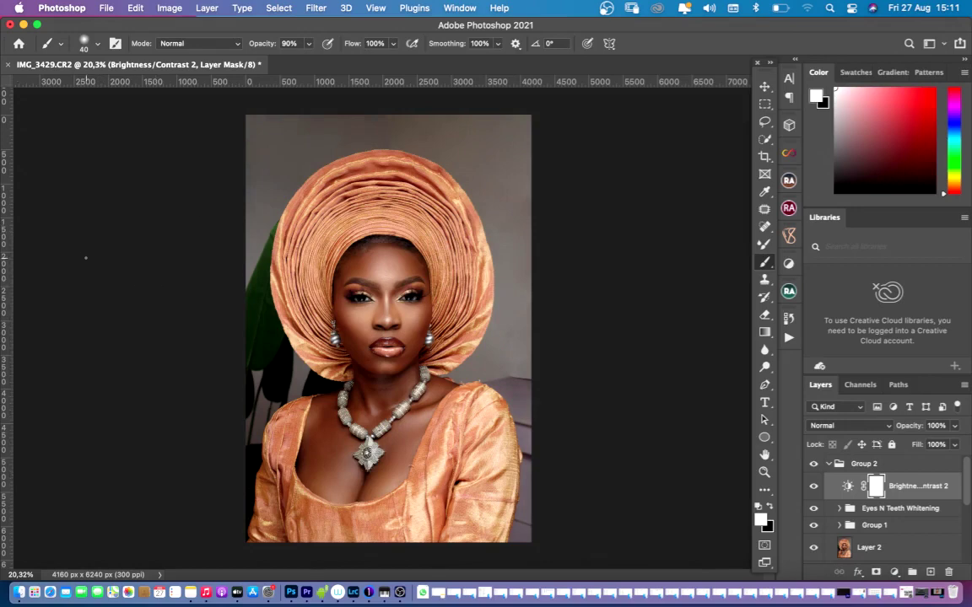
click(814, 485)
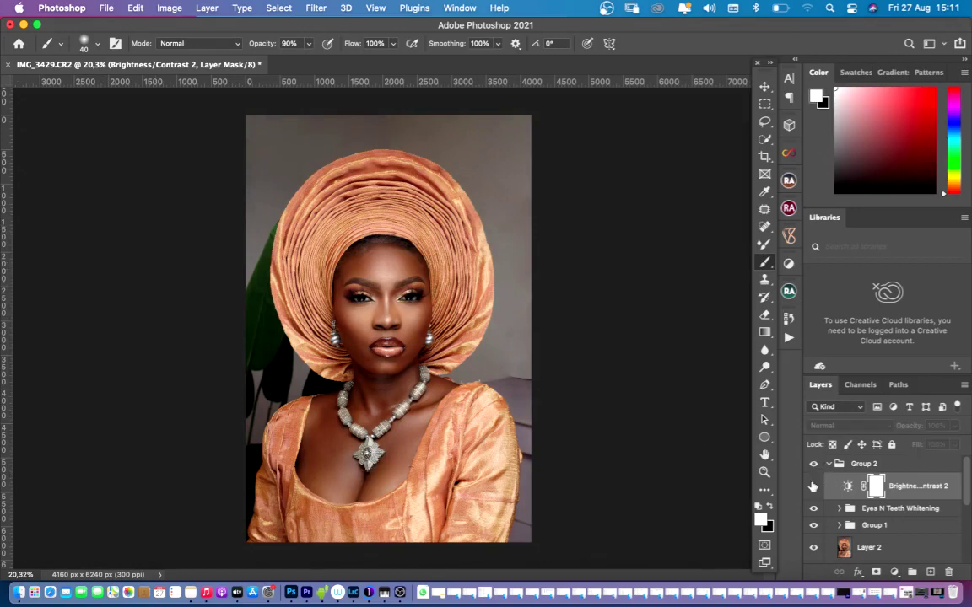
click(813, 485)
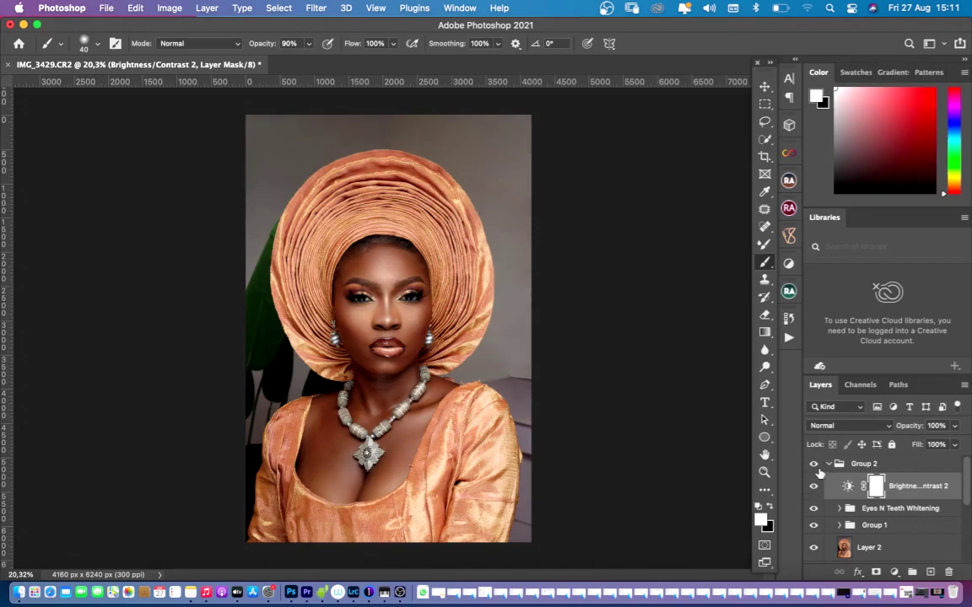
click(829, 466)
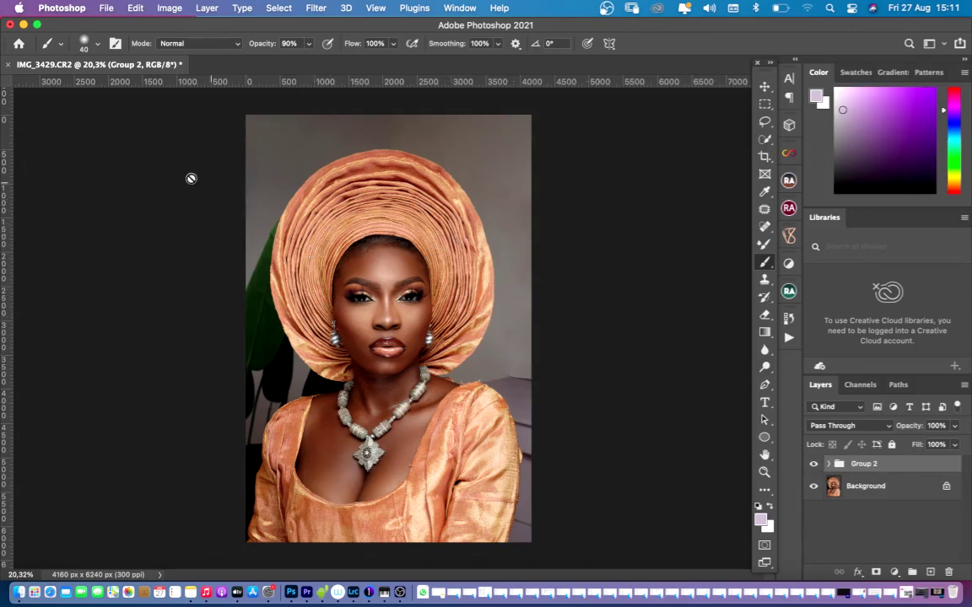
- Set up a Save for Web (Legacy) export as JPEG at Very High quality 85, with Optimized and Embed Color Profile enabled
click(104, 9)
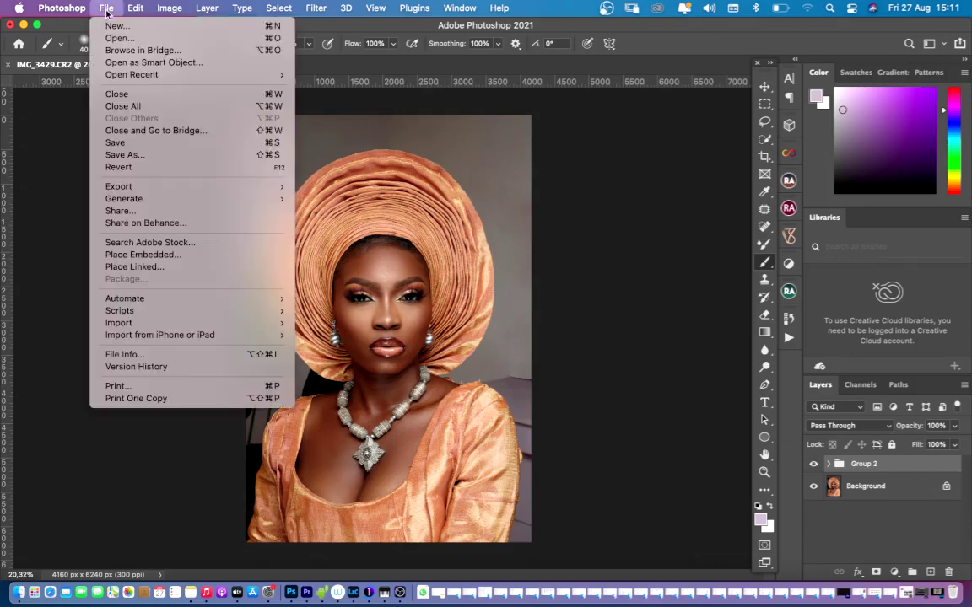
mouse_move(149, 194)
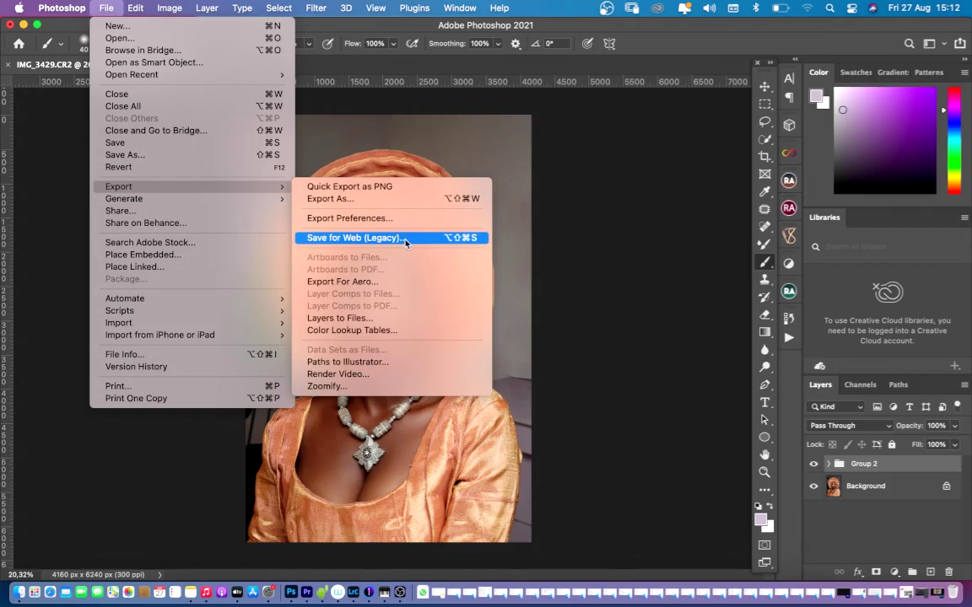
click(405, 243)
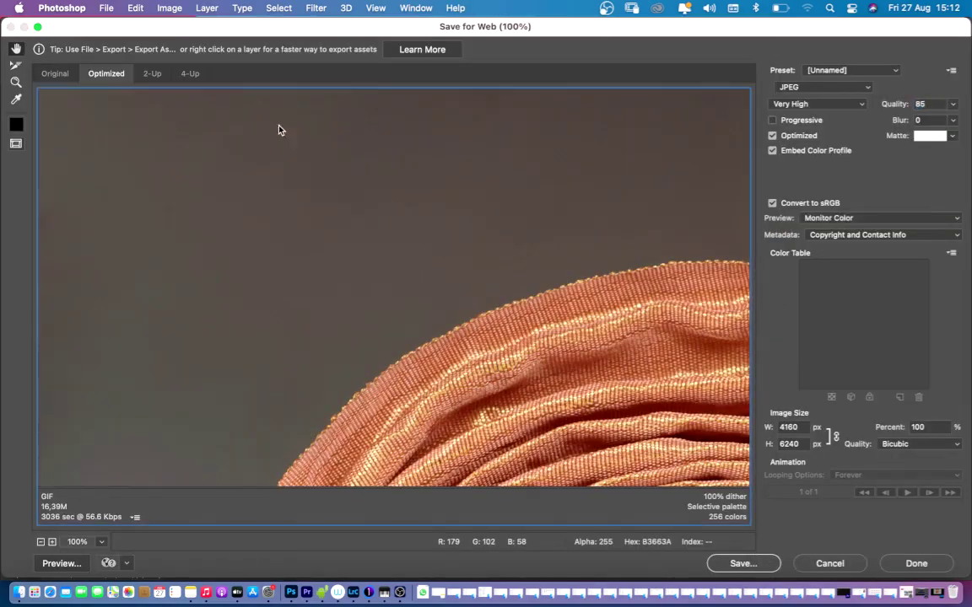
drag(498, 346, 361, 189)
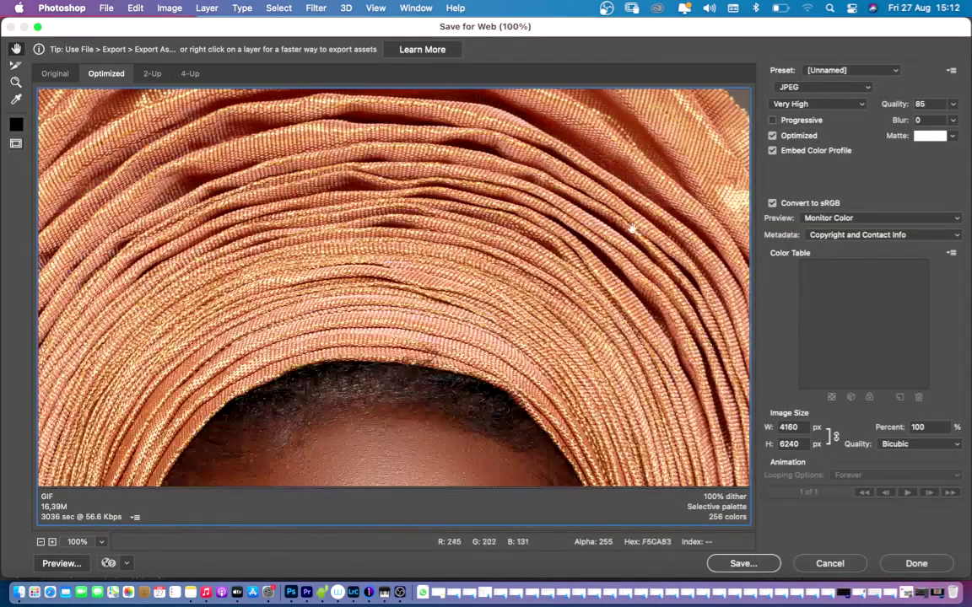
click(817, 88)
click(816, 90)
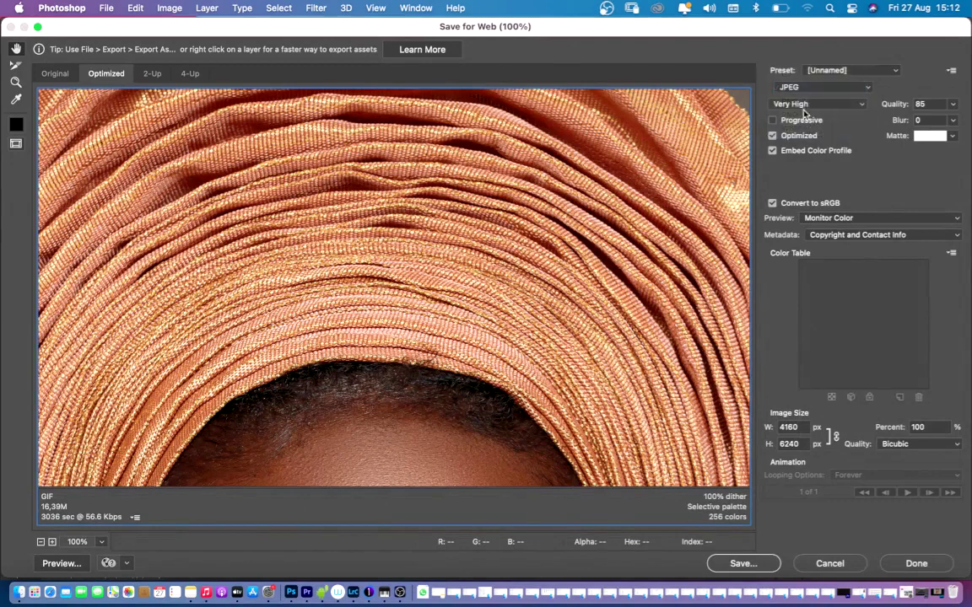
click(809, 103)
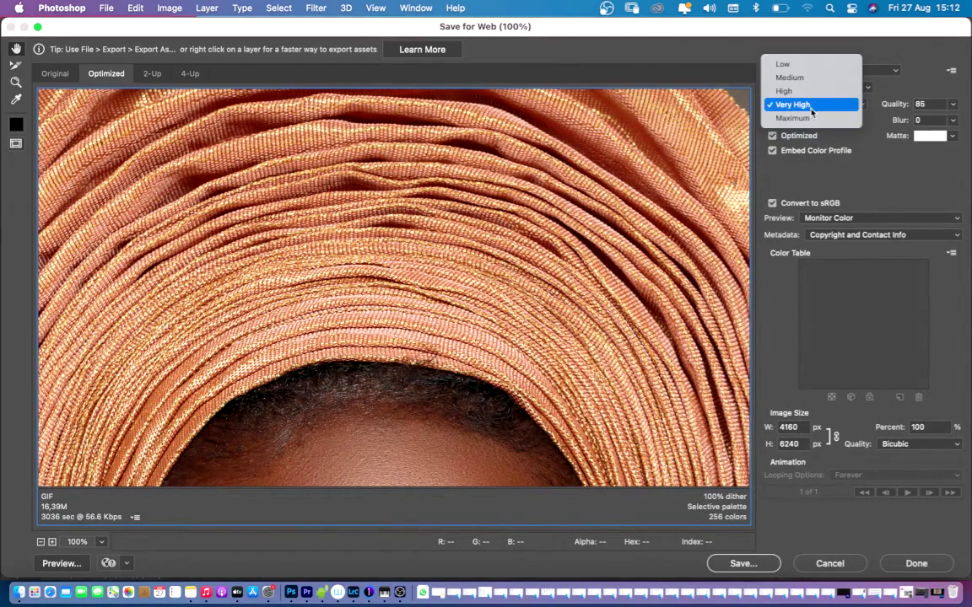
click(814, 108)
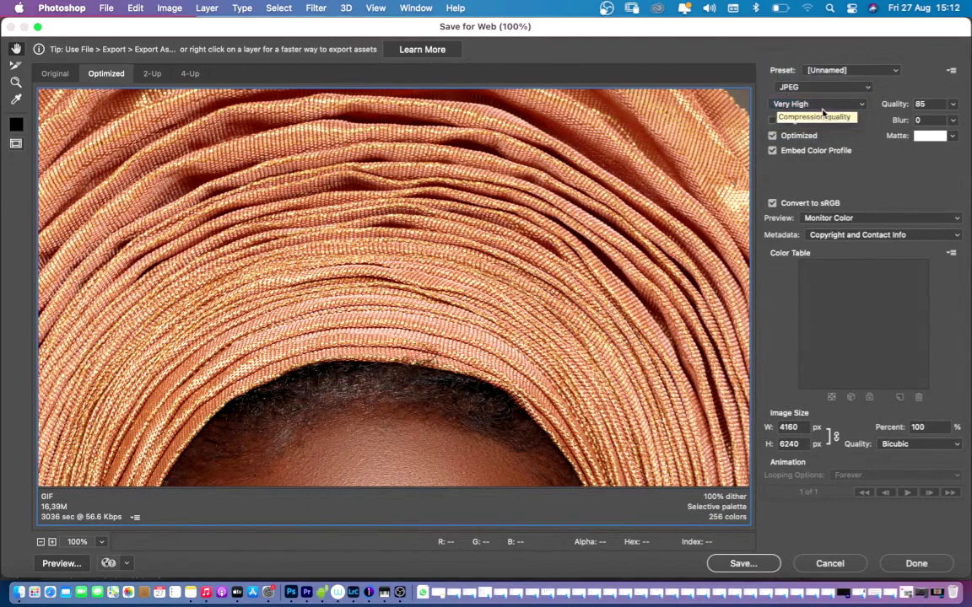
click(771, 136)
click(772, 150)
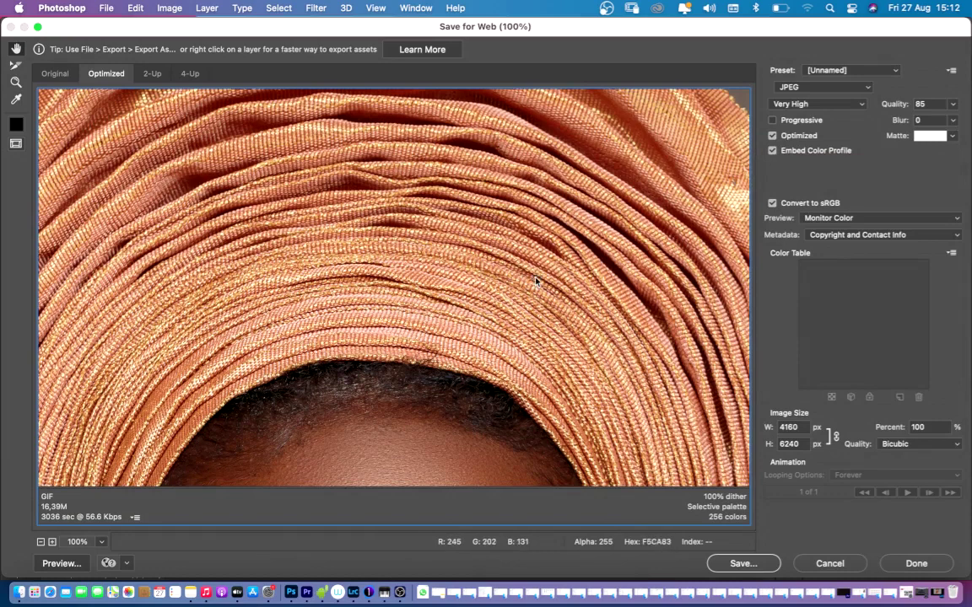
key(super+minus)
key(super+0)
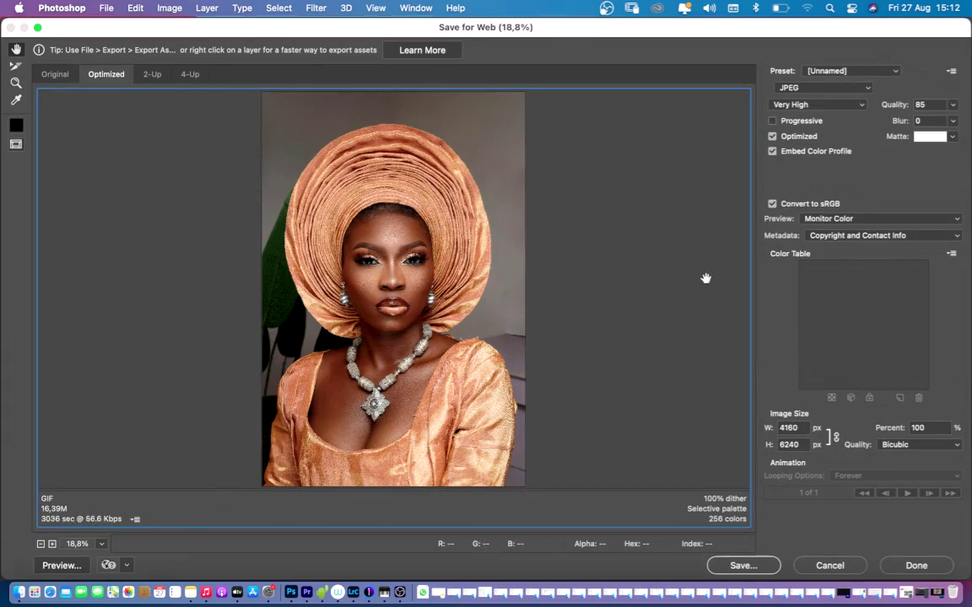
- Save the optimized image to the Desktop as IMG_3429.jpg, with the format Images Only and default settings
click(749, 567)
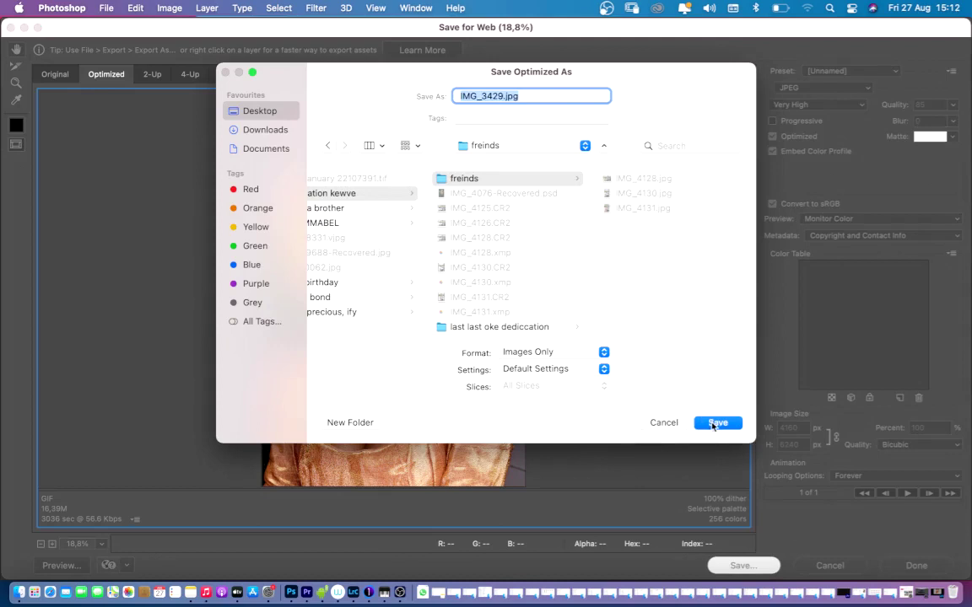
scroll(418, 208, left, 5)
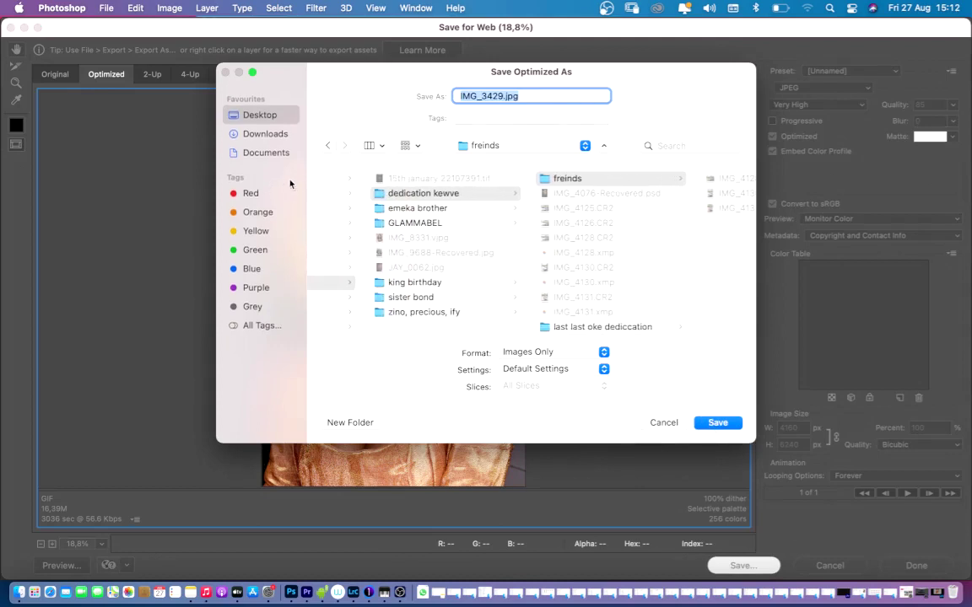
click(271, 114)
click(712, 423)
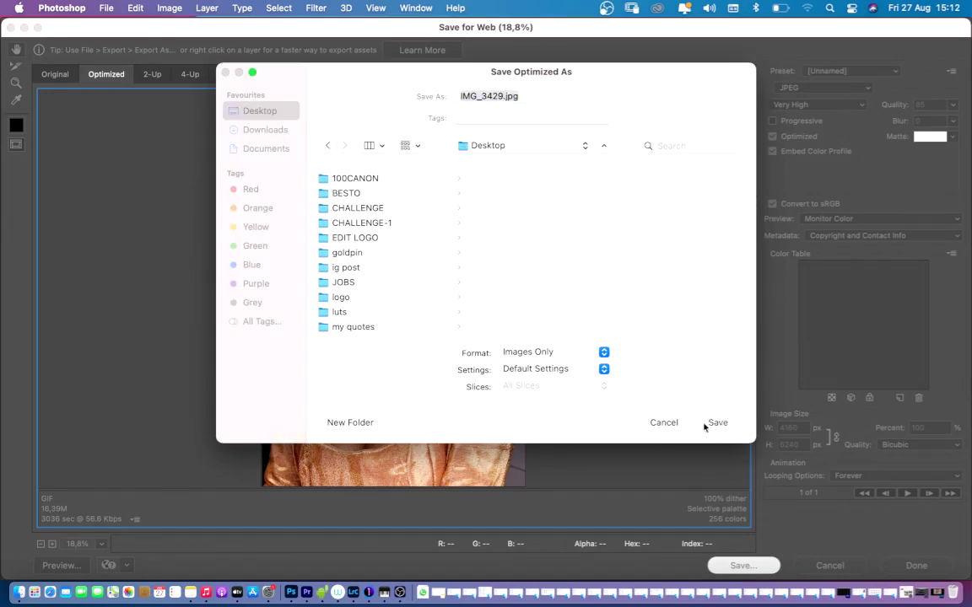